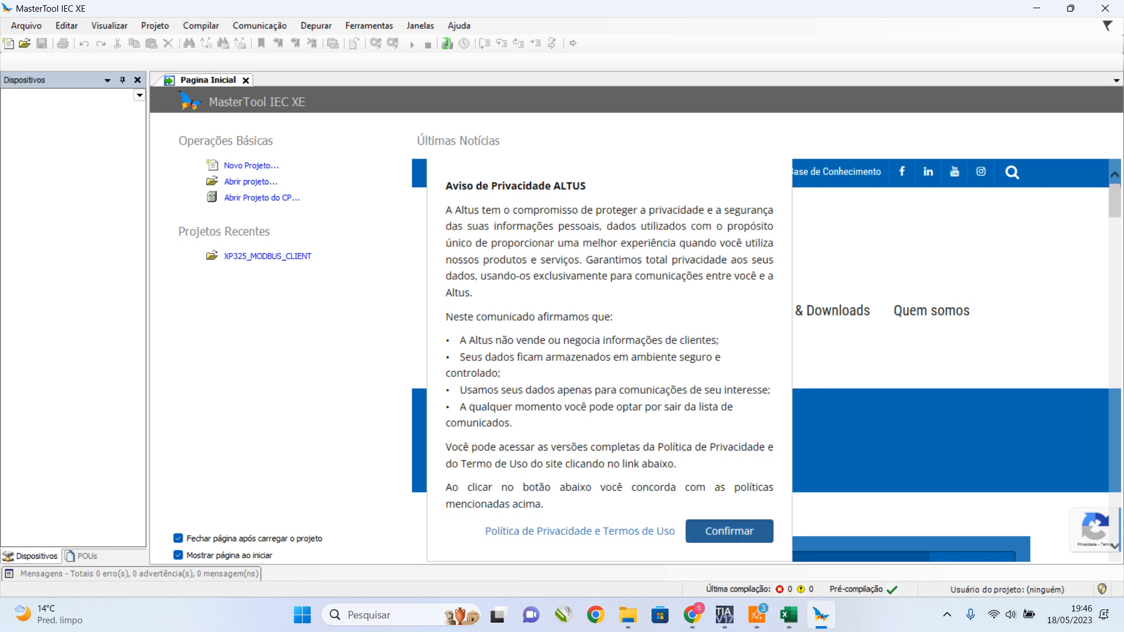
Accept the privacy notice and start a new project from the MasterTool project template.
click(729, 531)
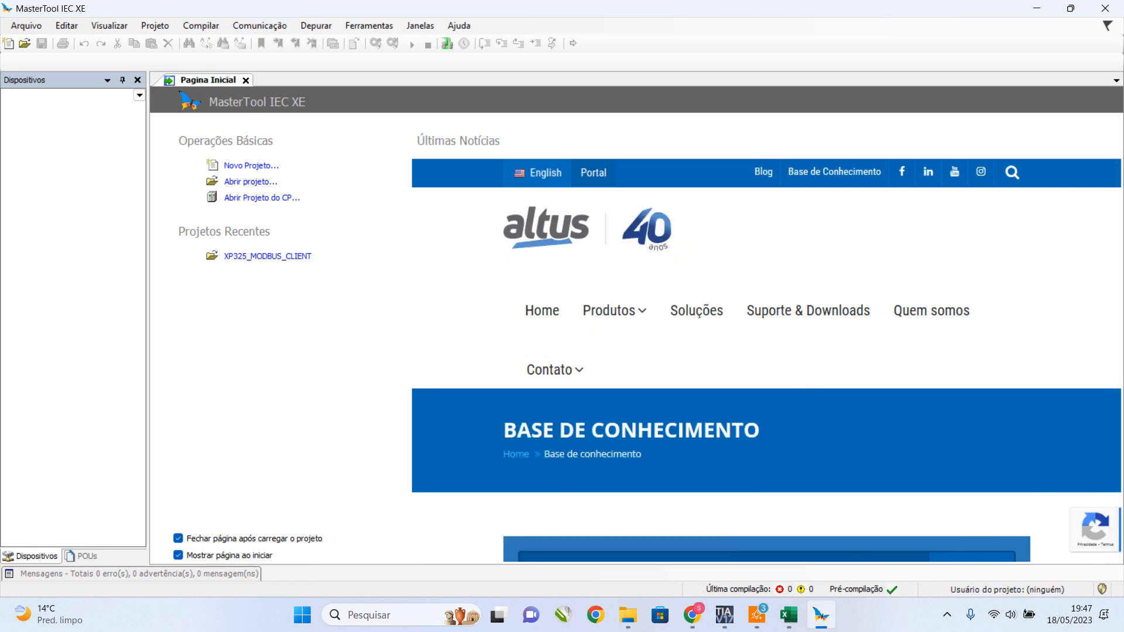
click(252, 165)
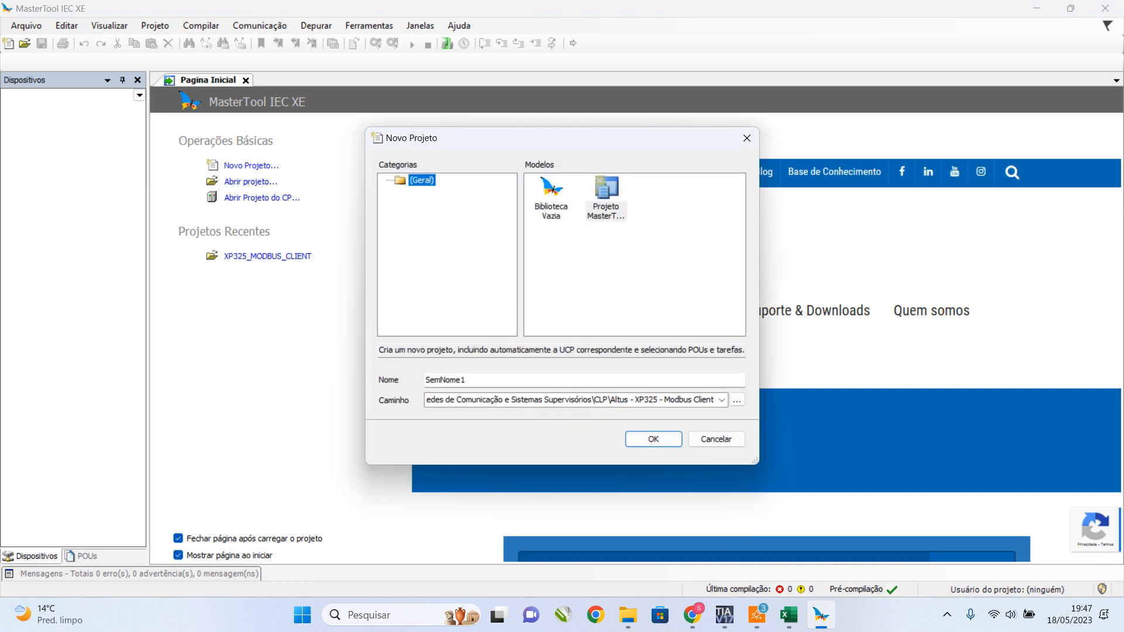
click(607, 198)
Check the contents of the XP325_MODBUS_CLIENT folder on the desktop and close it.
click(1122, 615)
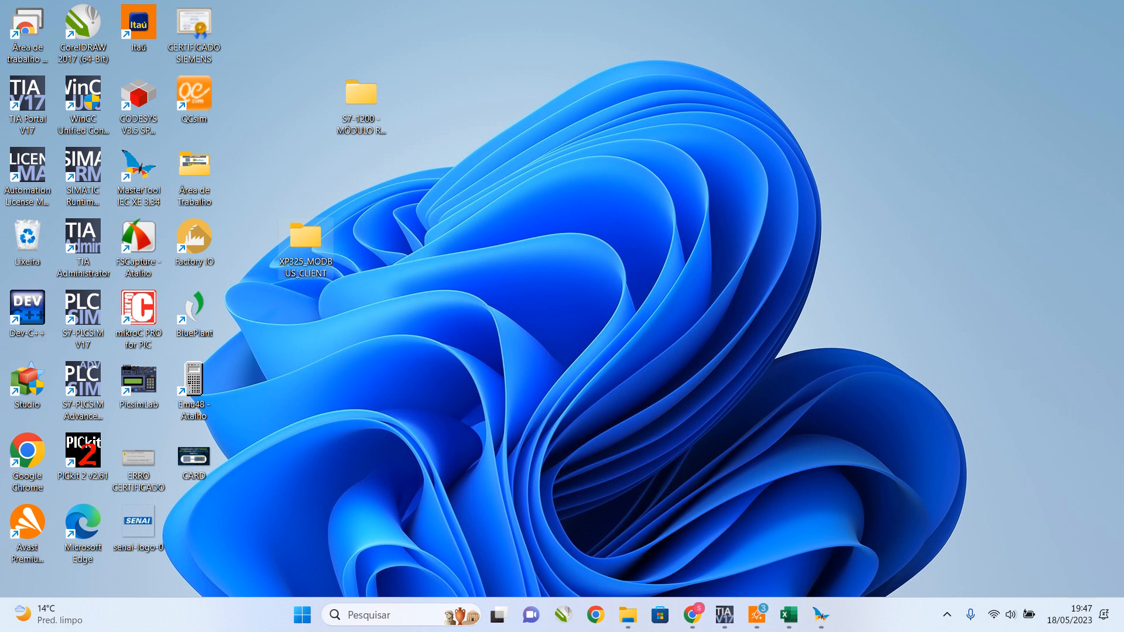
double_click(305, 240)
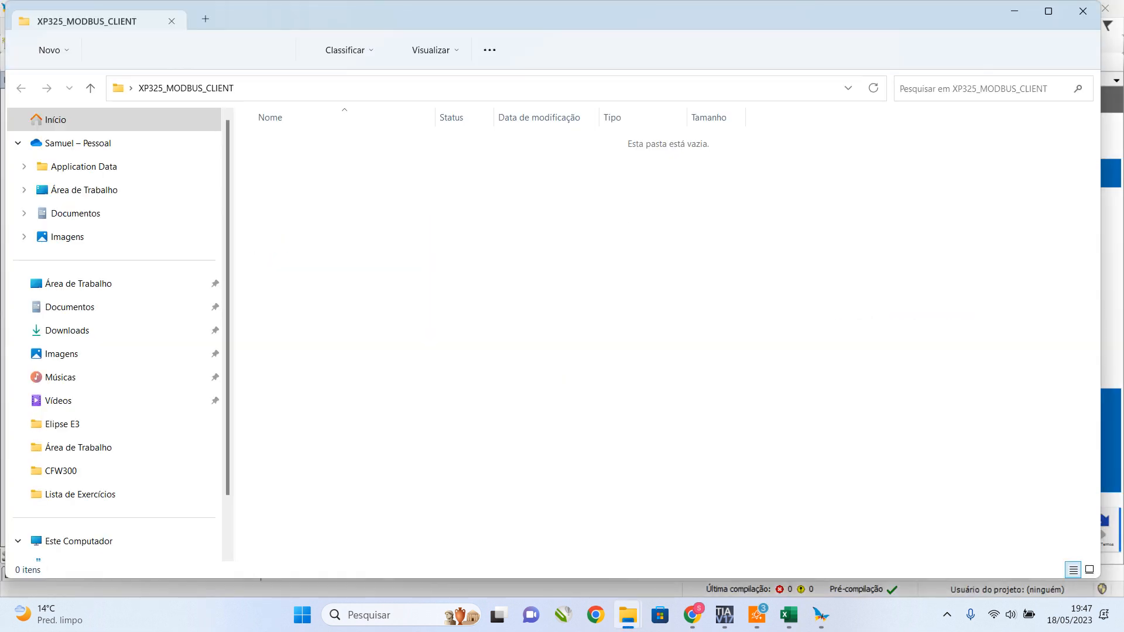
click(387, 89)
click(1083, 11)
Set the new project's location to the XP325_MODBUS_CLIENT folder on the desktop.
click(613, 399)
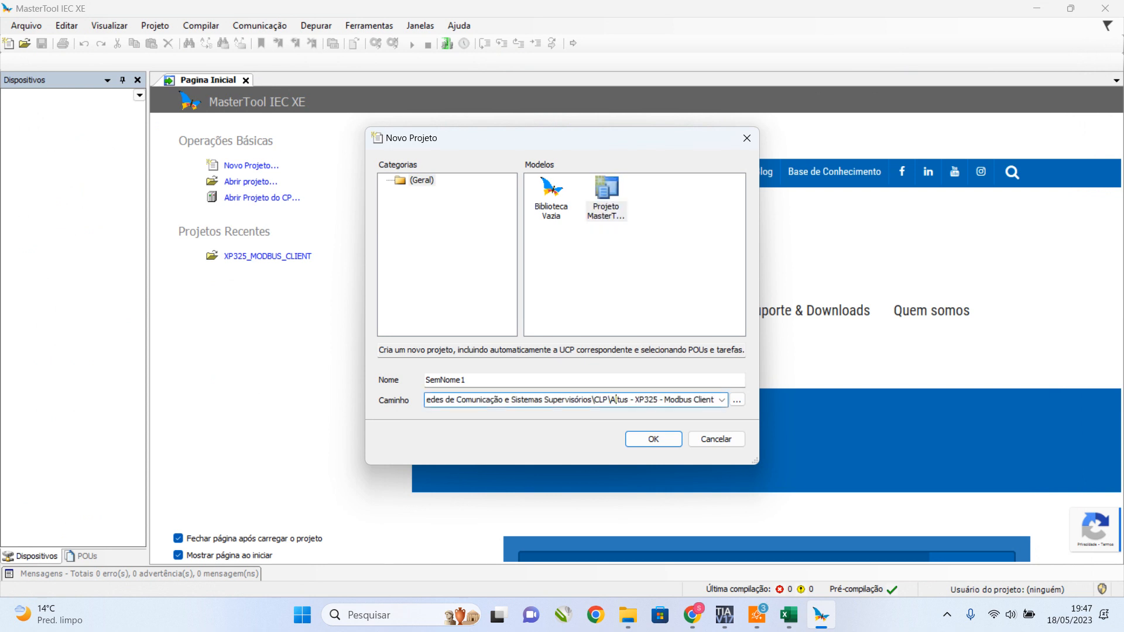
click(737, 399)
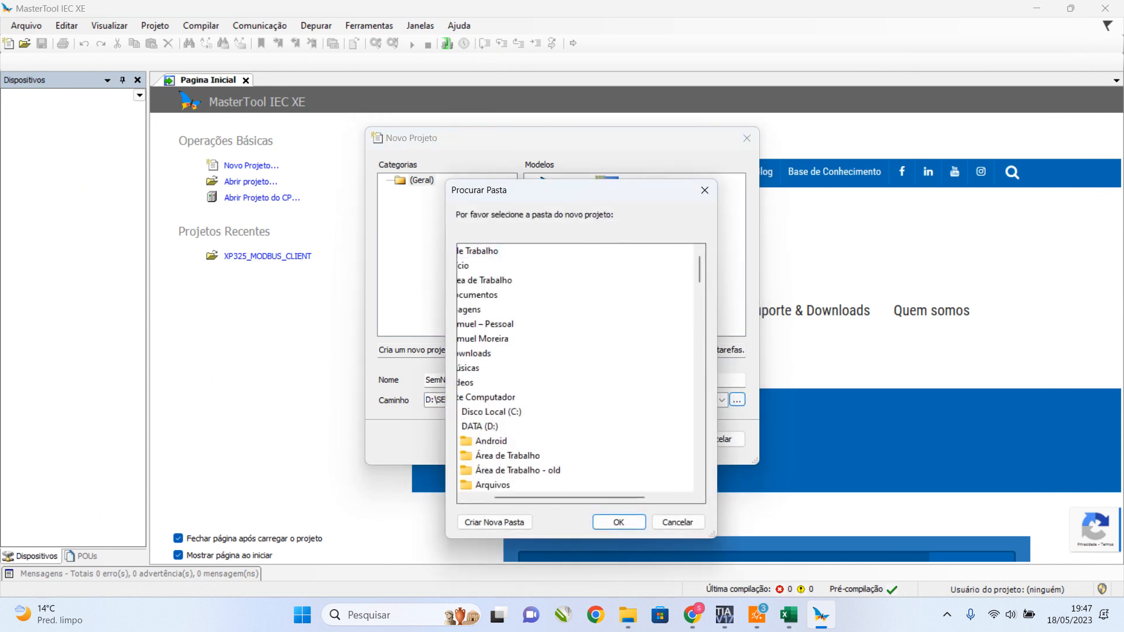
scroll(462, 354, down, 2)
click(462, 309)
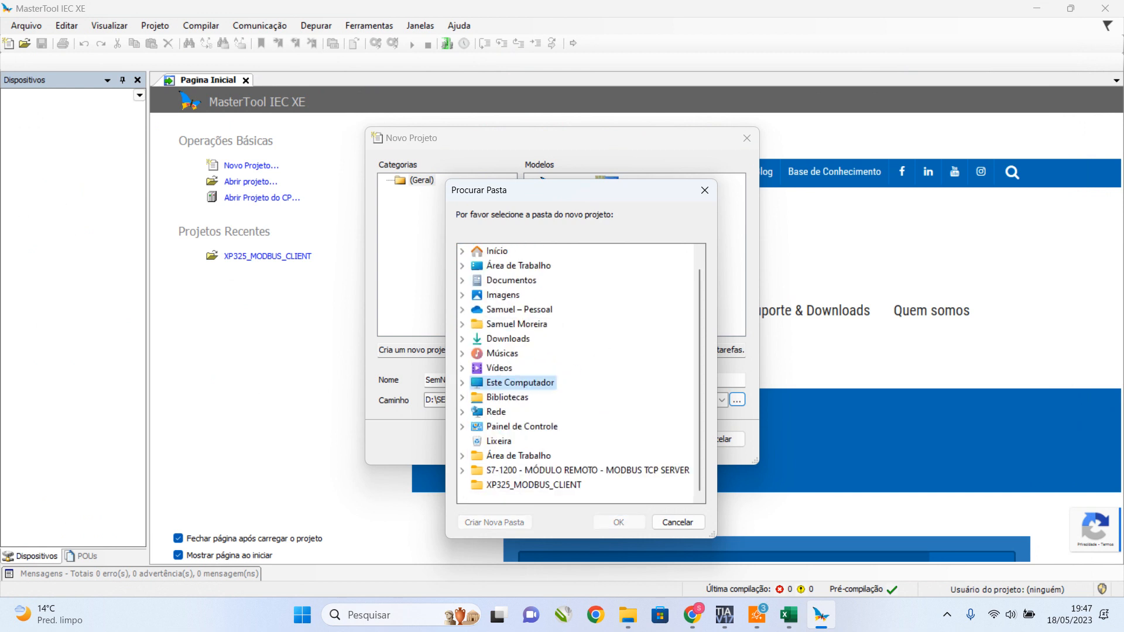
click(527, 484)
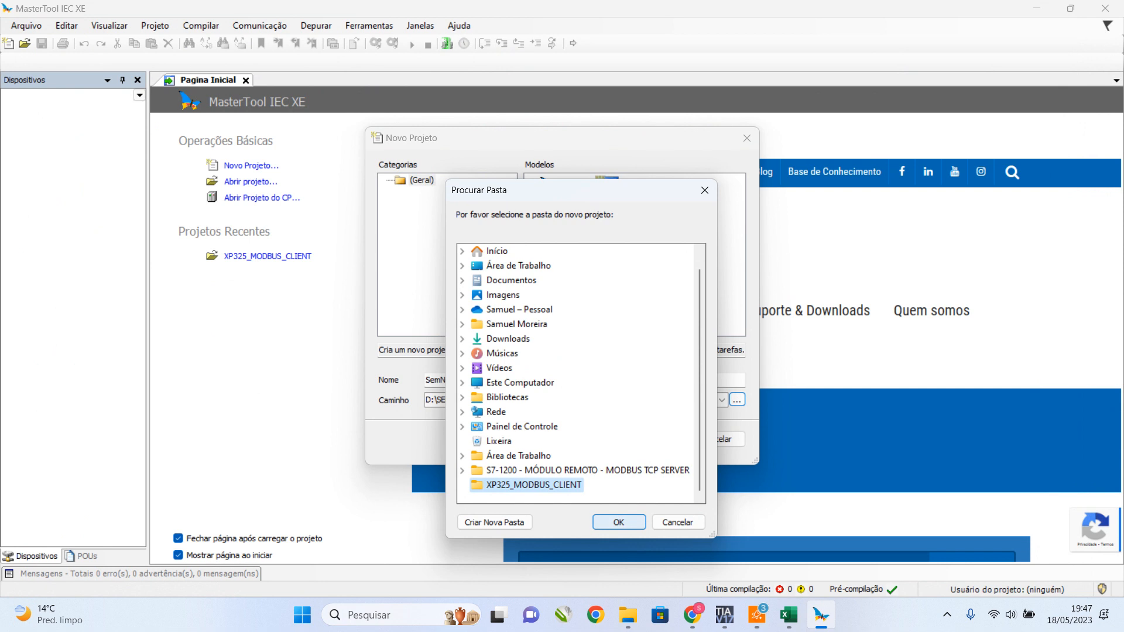
key(Return)
Name the project XP325_MODBUS_MASTER and confirm its creation.
drag(468, 380, 426, 380)
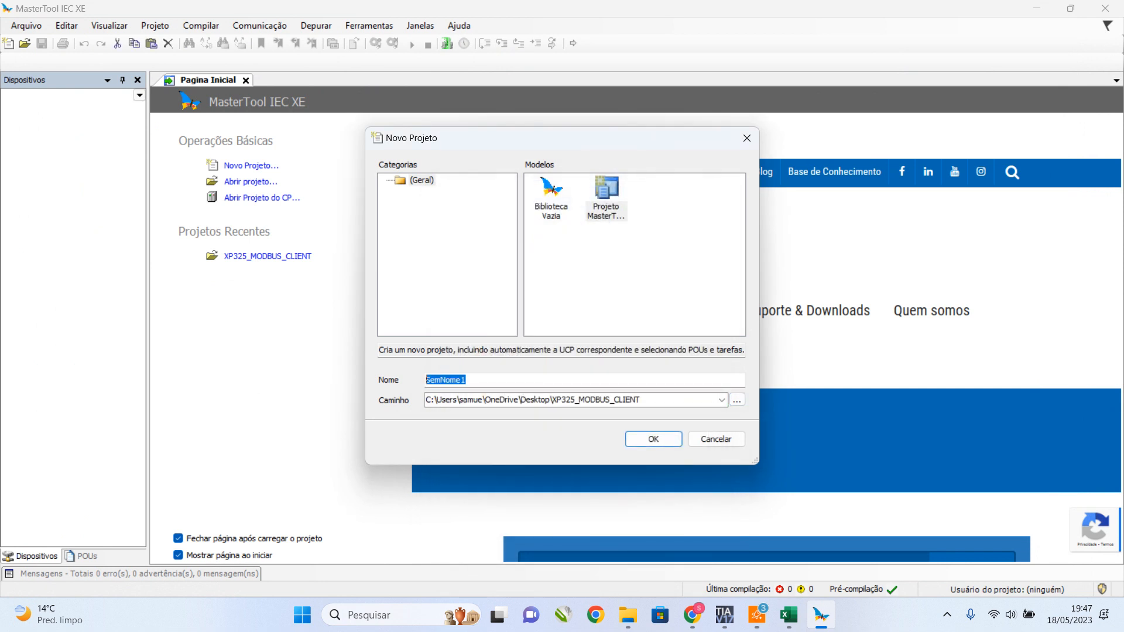
text(XP325_MODBUS)
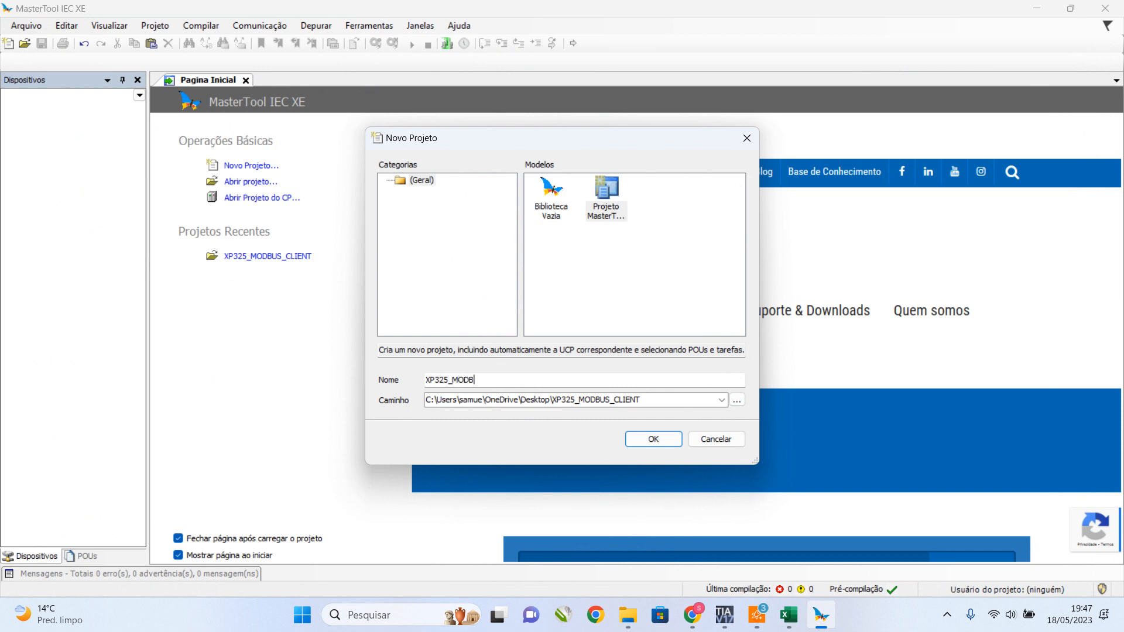
text(_MASTER)
key(Return)
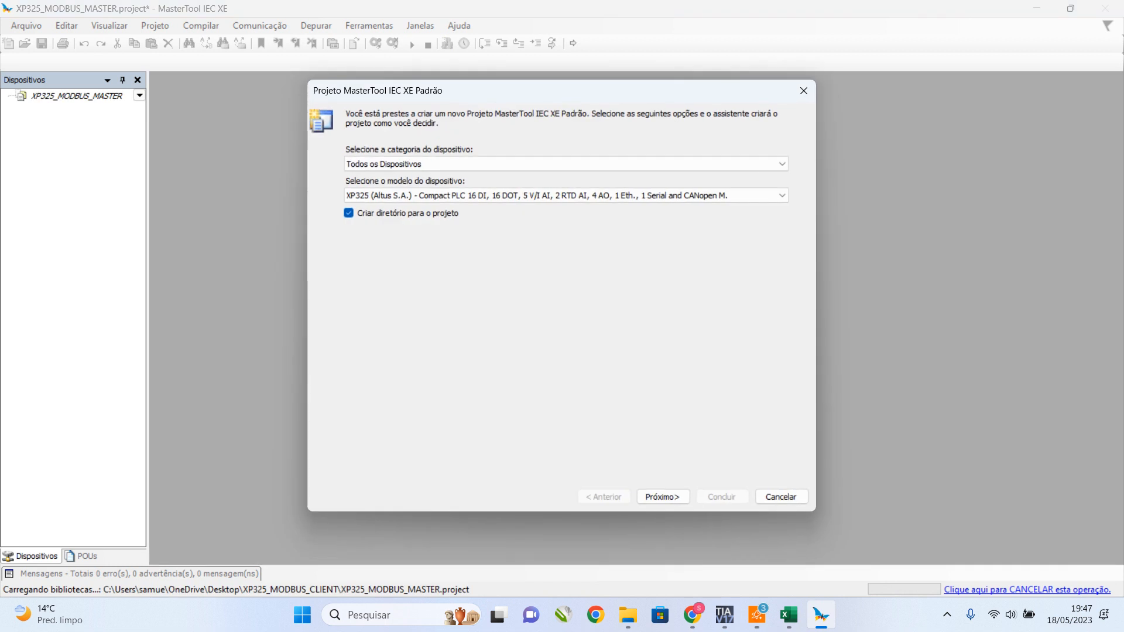
Complete the standard project wizard with the XP325 device and default options, and widen the device tree.
key(Return)
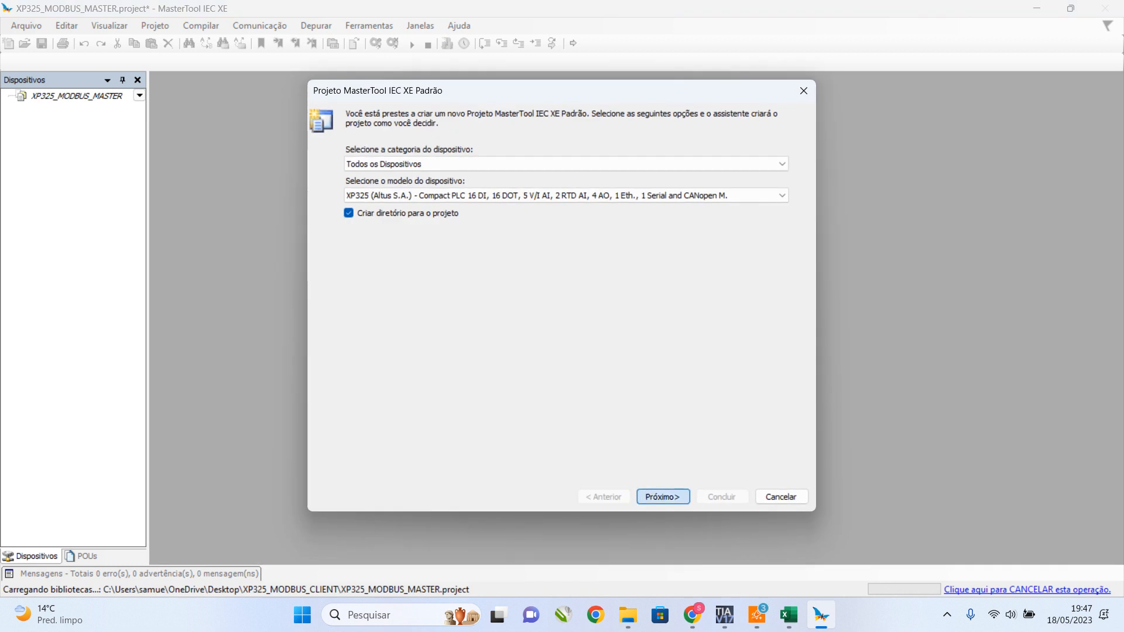
key(Return)
key(Return)
key(Return)
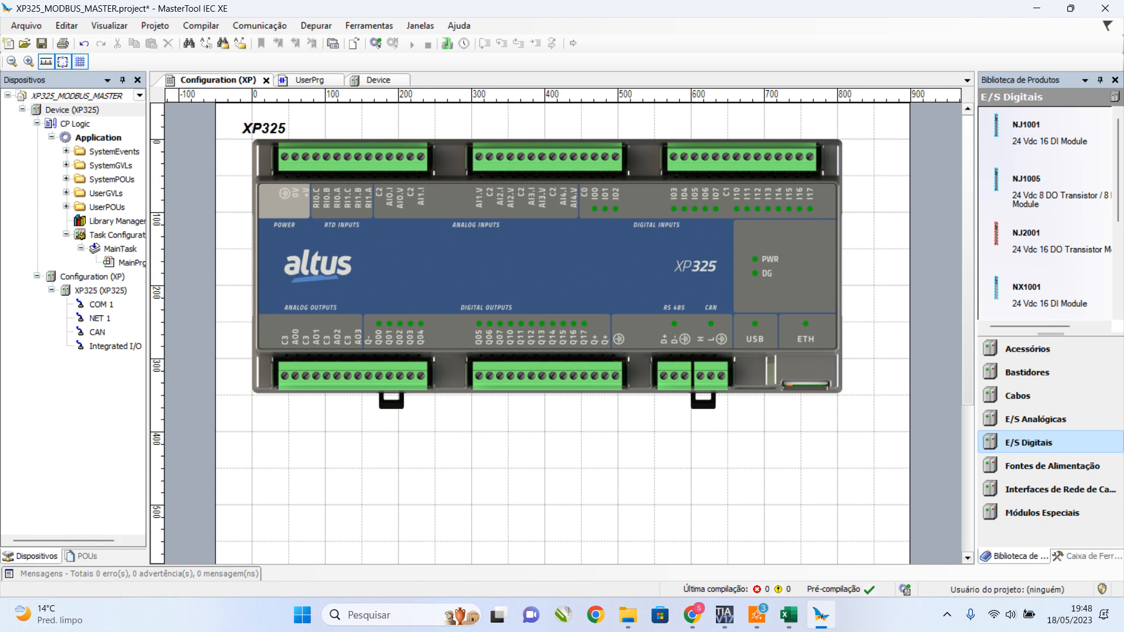
drag(148, 287, 248, 287)
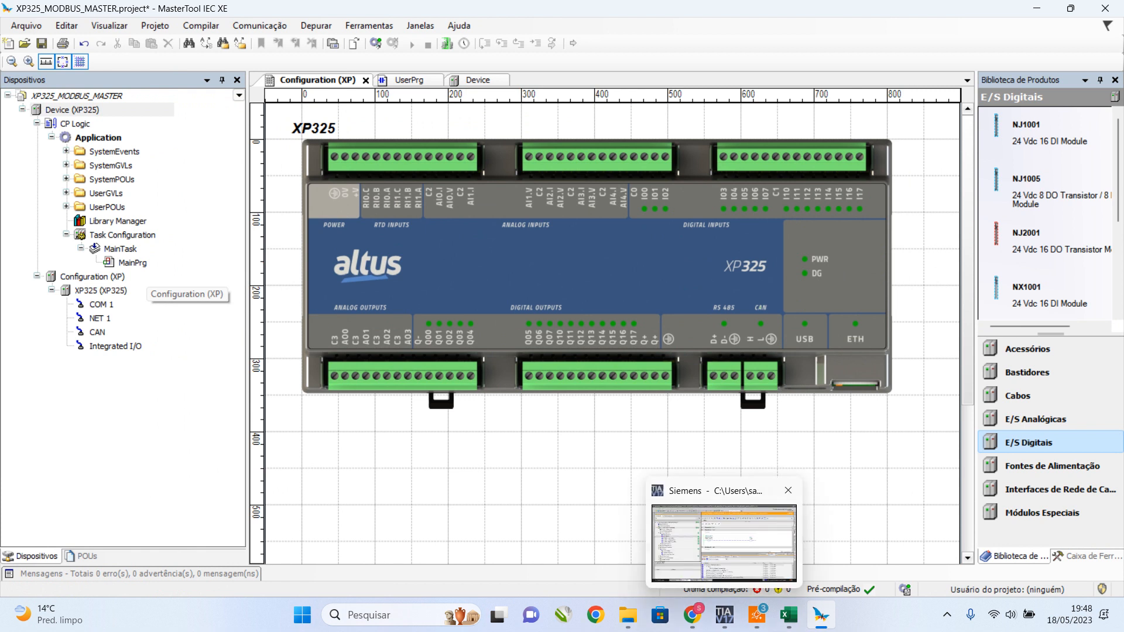
Switch to Excel with the blank workbook Pasta1.
click(788, 615)
click(789, 614)
click(788, 614)
click(1071, 187)
click(417, 291)
scroll(417, 291, up, 3)
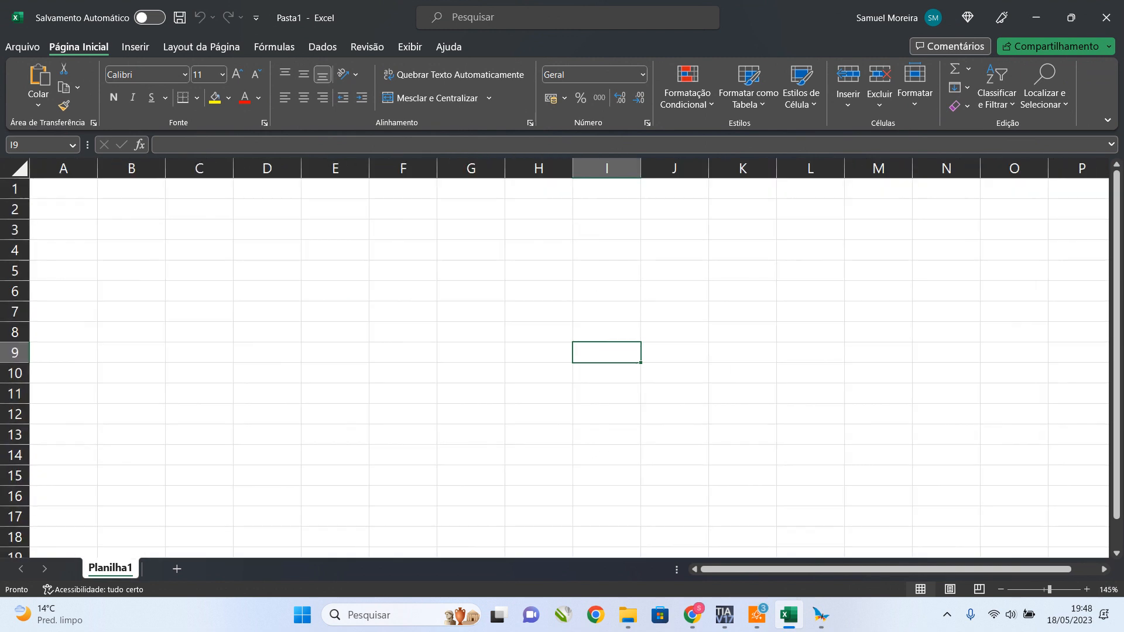
Enter MEMÓRIA in cell G5 and widen column G to fit the text.
click(471, 271)
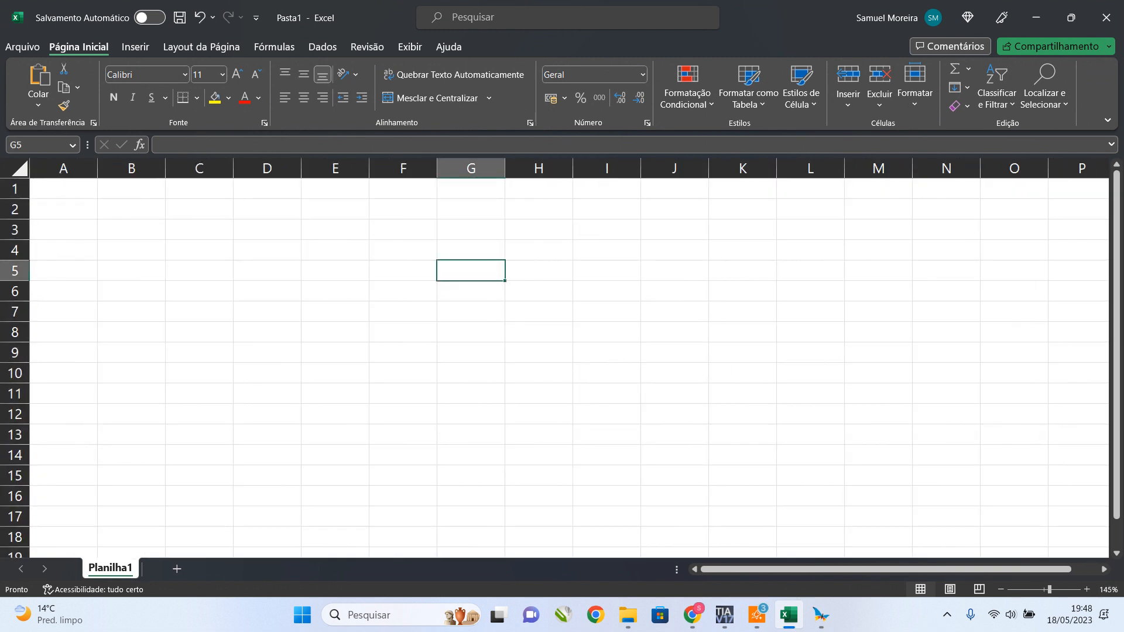
text(MME)
key(BackSpace)
key(BackSpace)
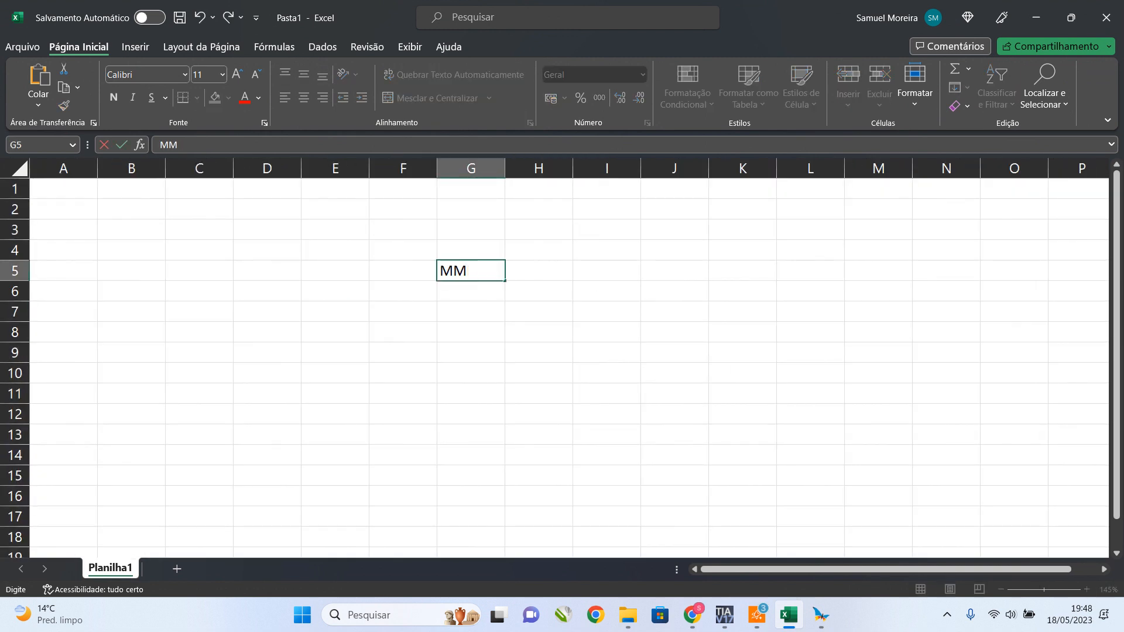
text(O)
key(BackSpace)
text(EMÓRIA)
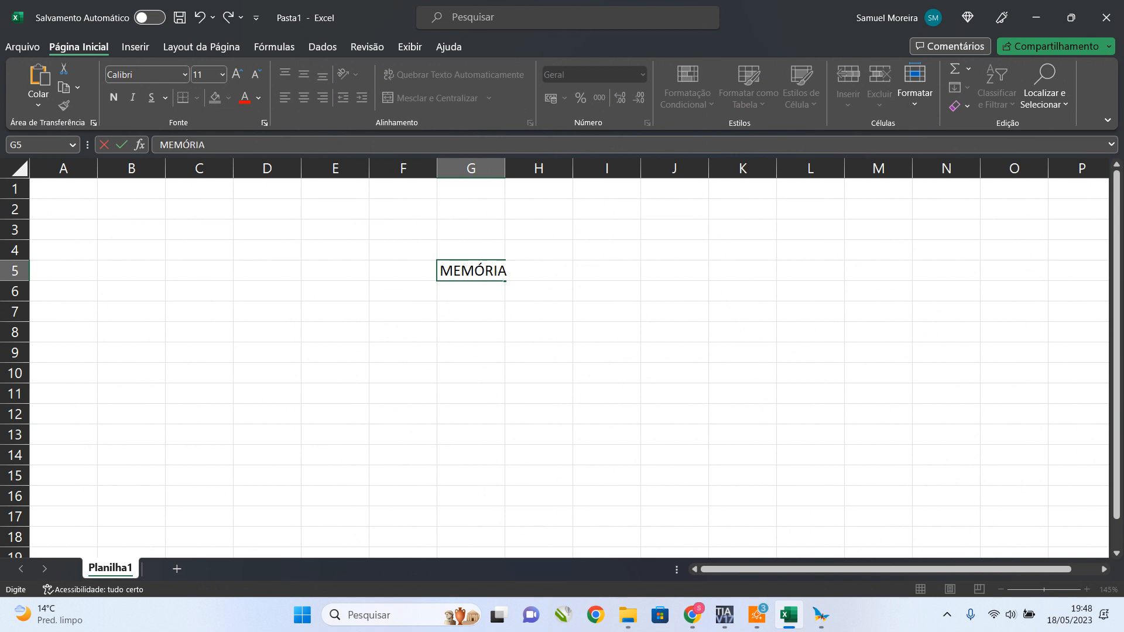
key(BackSpace)
key(Return)
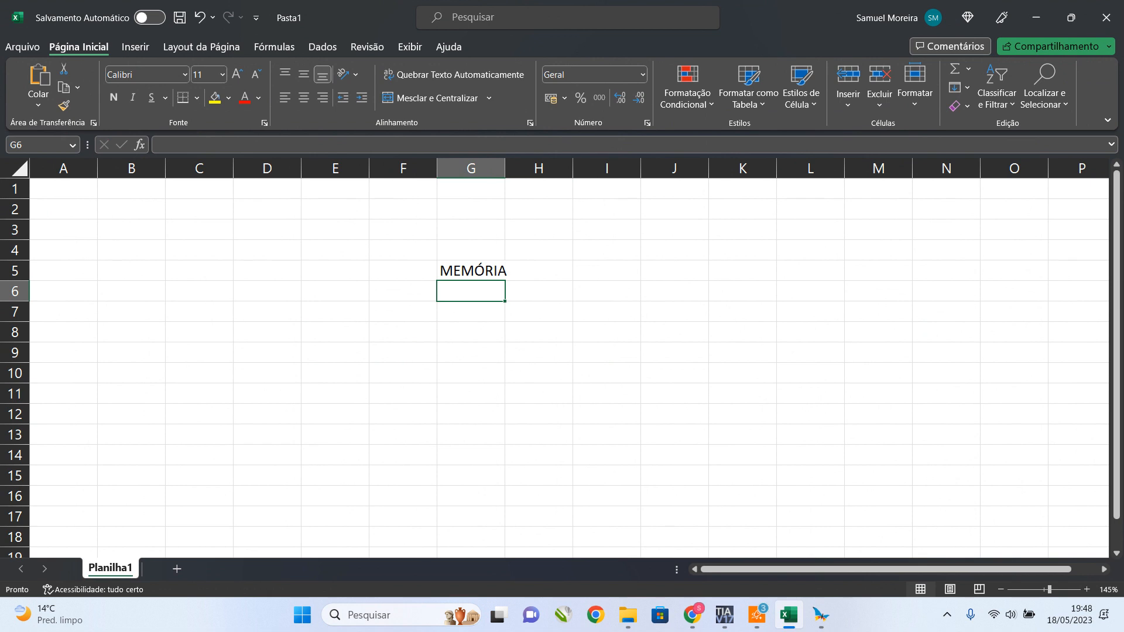
drag(505, 168, 521, 168)
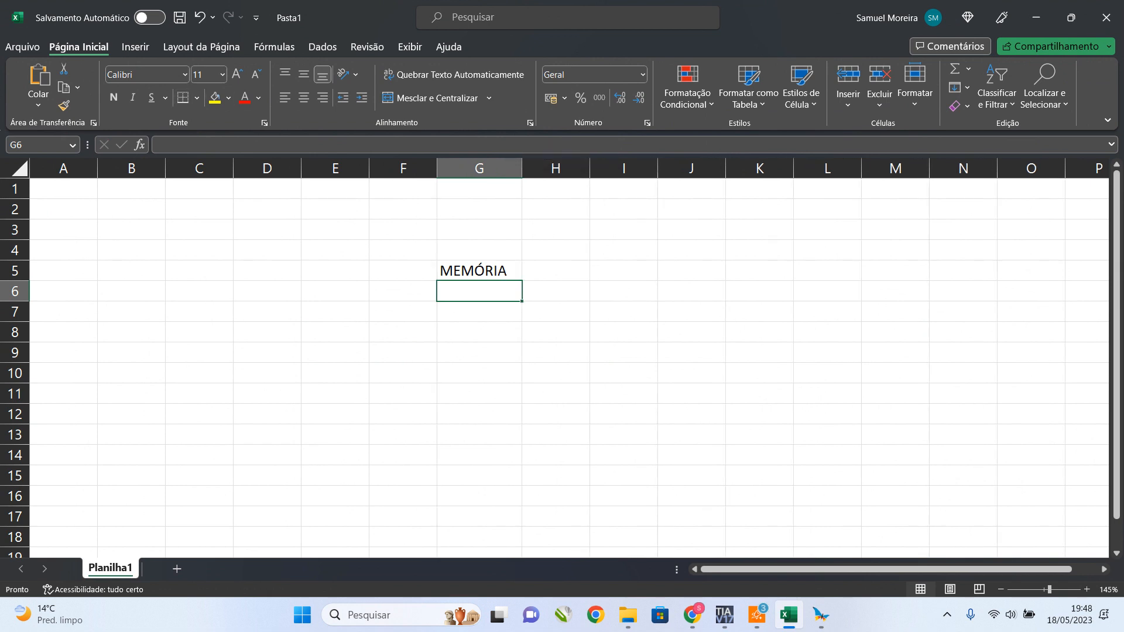
Enter TESTE in cell G6 and INT in cell F6.
text(TESTE)
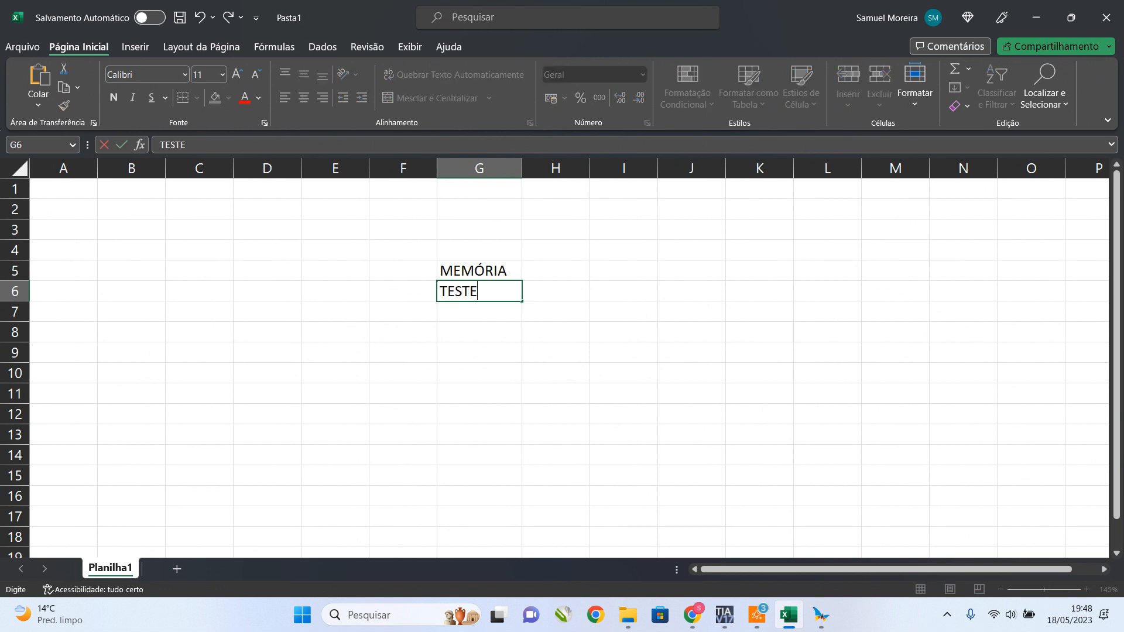
key(Left)
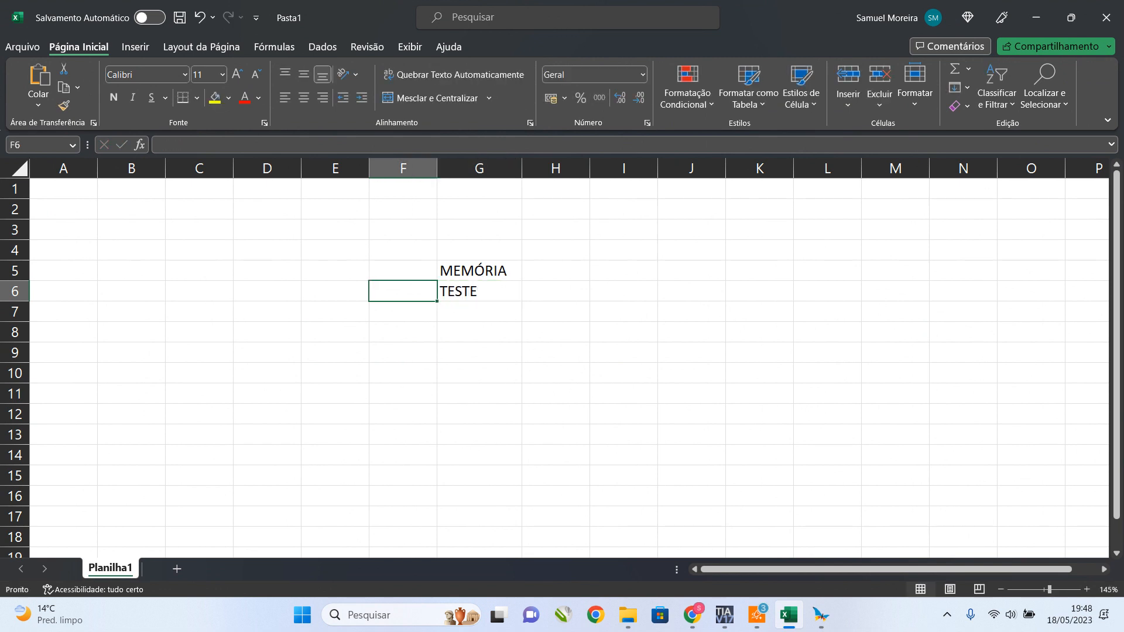
text(INT)
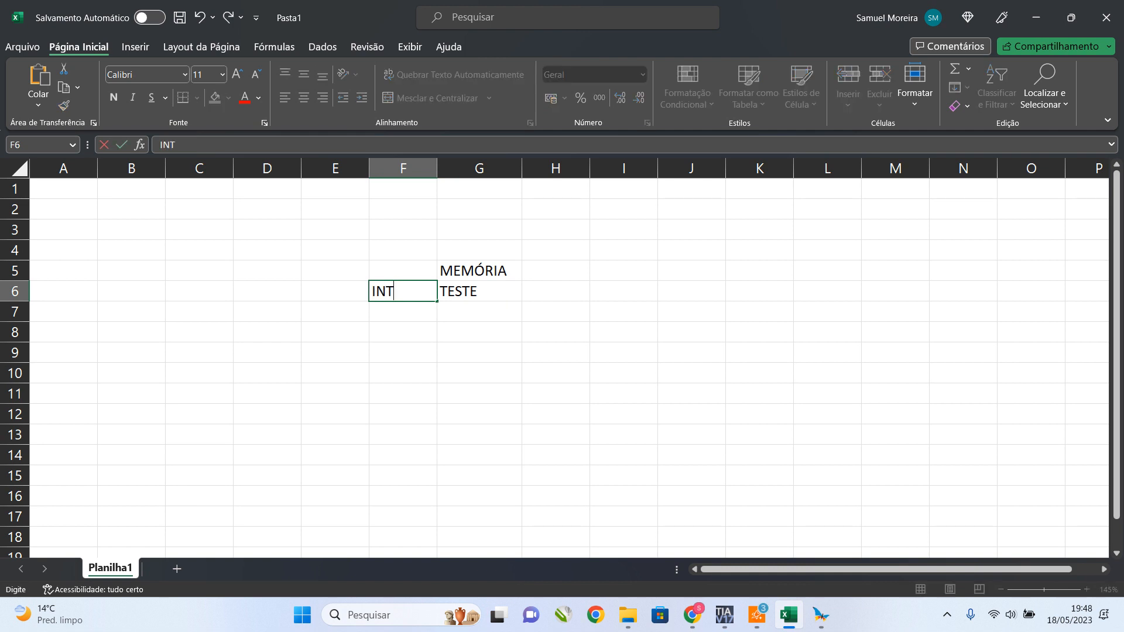
key(Right)
key(Right)
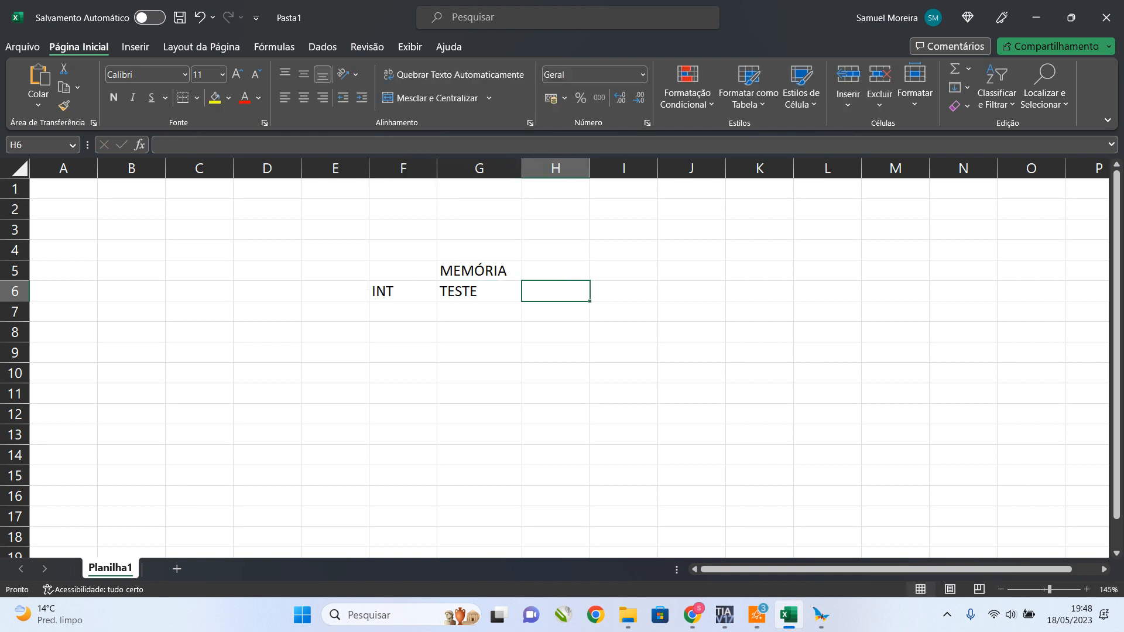
Merge and center the MEMÓRIA heading across F5:G5, and center the INT and TESTE cells.
drag(403, 271, 475, 271)
click(438, 98)
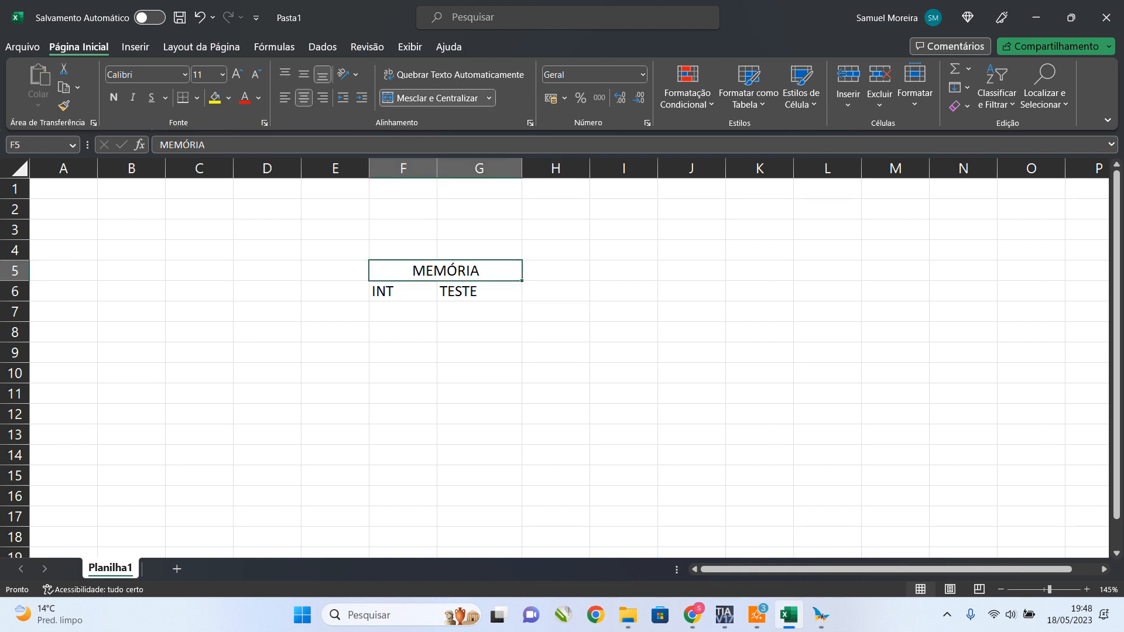
drag(402, 292, 471, 292)
click(303, 98)
Apply all borders to the MEMÓRIA table in F5:G6.
drag(410, 271, 475, 310)
click(479, 311)
drag(413, 271, 473, 292)
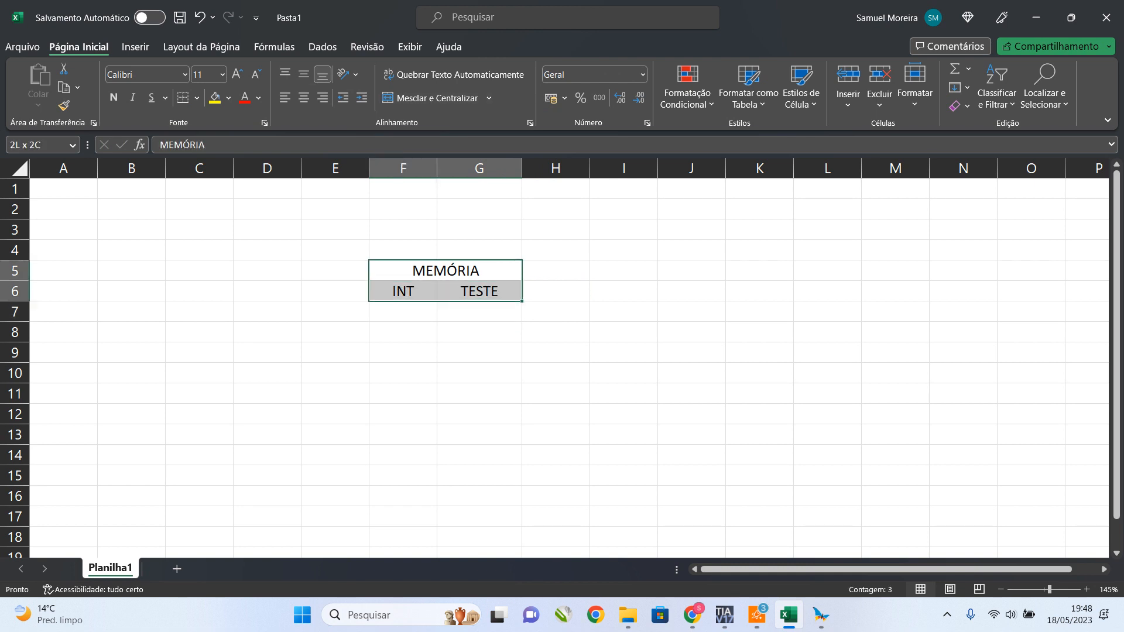
click(196, 98)
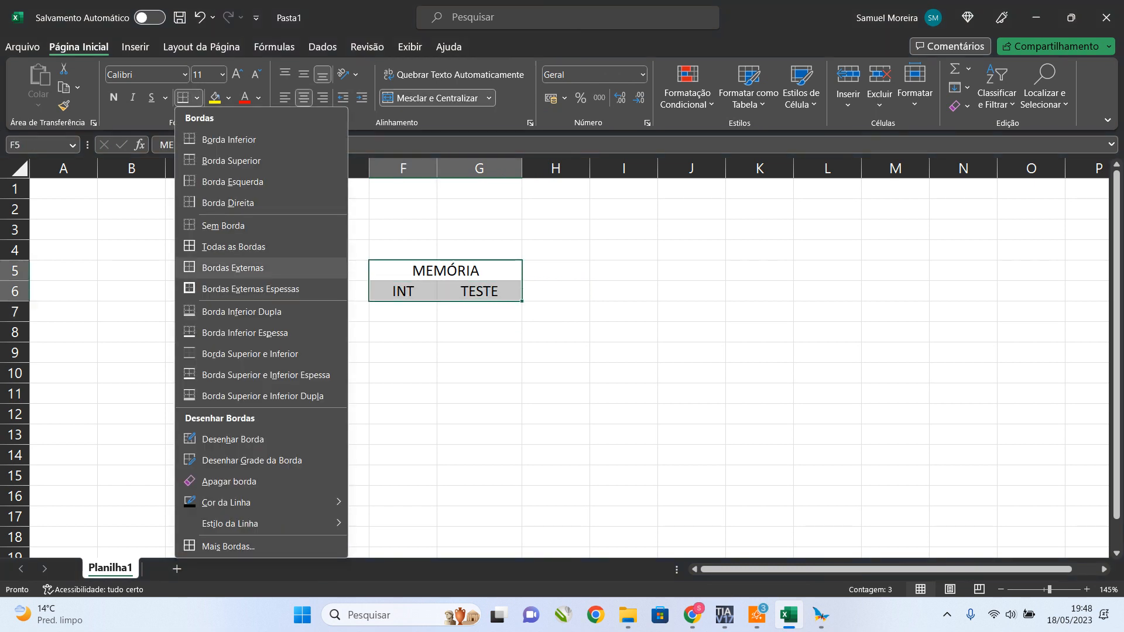
click(234, 247)
click(692, 332)
Fill cell H6 yellow with borders, and make INT in F6 bold.
click(555, 291)
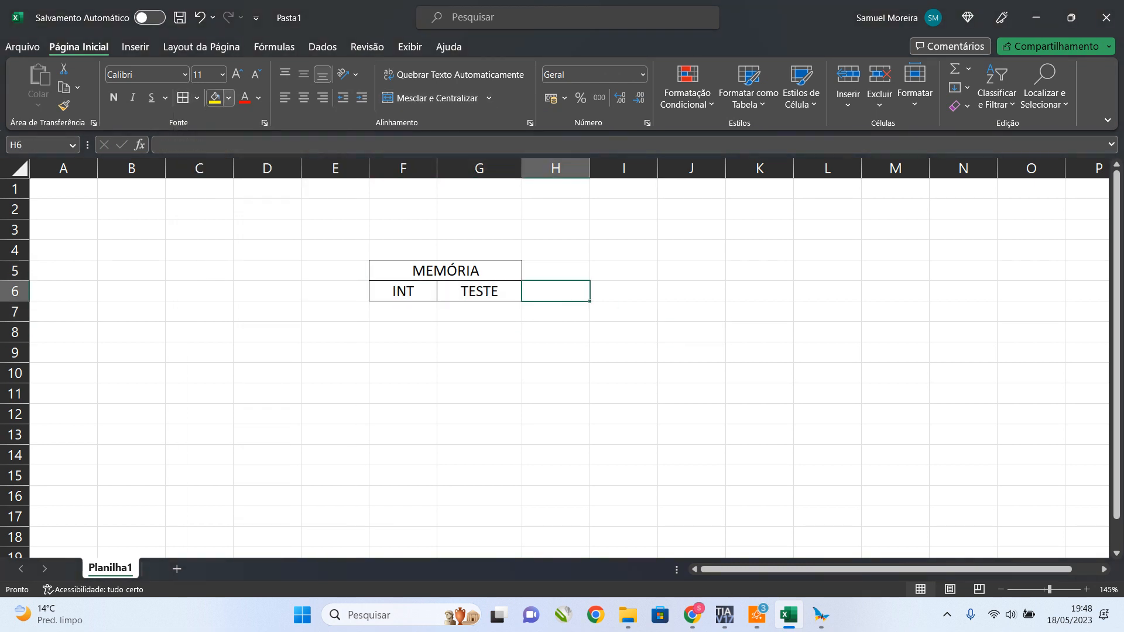
click(215, 99)
click(827, 374)
click(556, 291)
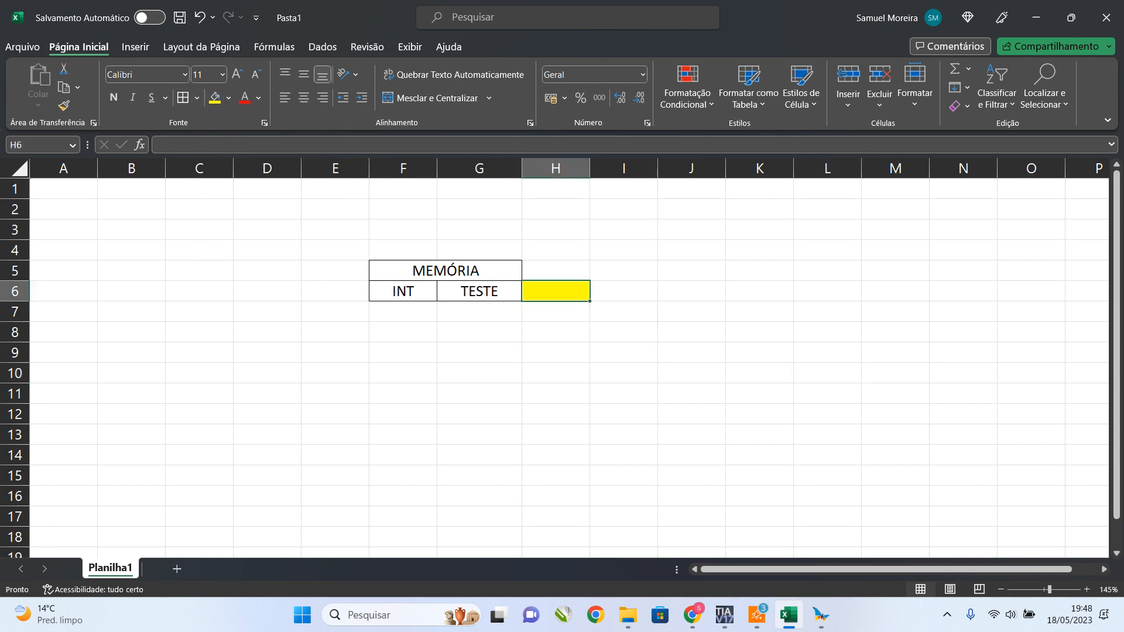
click(403, 291)
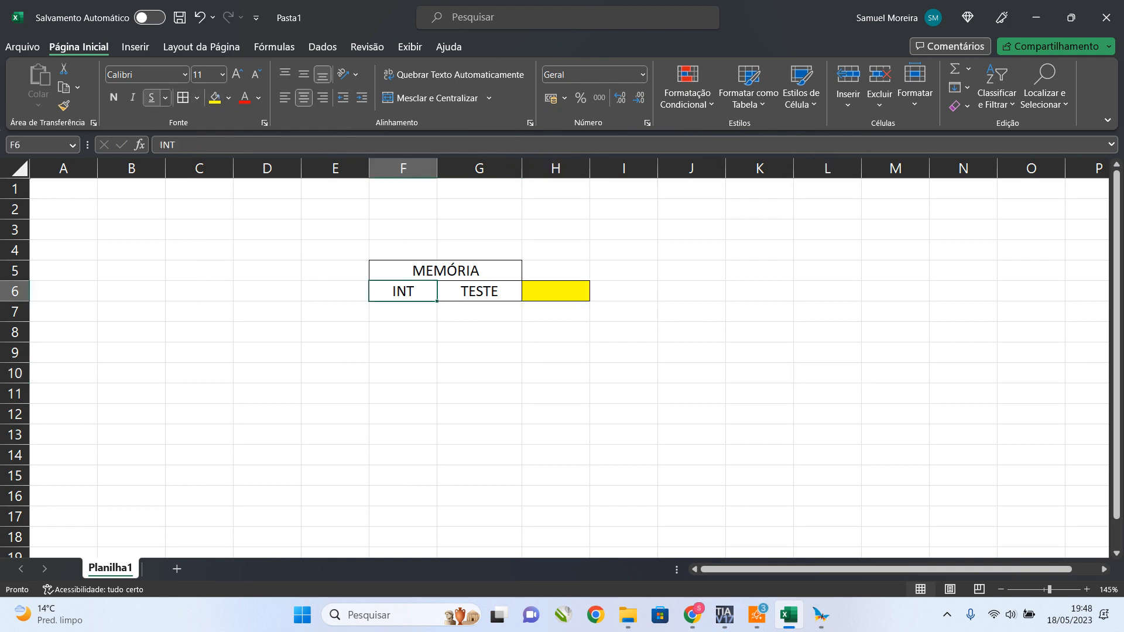
click(114, 97)
Enter 355 in the yellow cell H6 and center it.
click(556, 291)
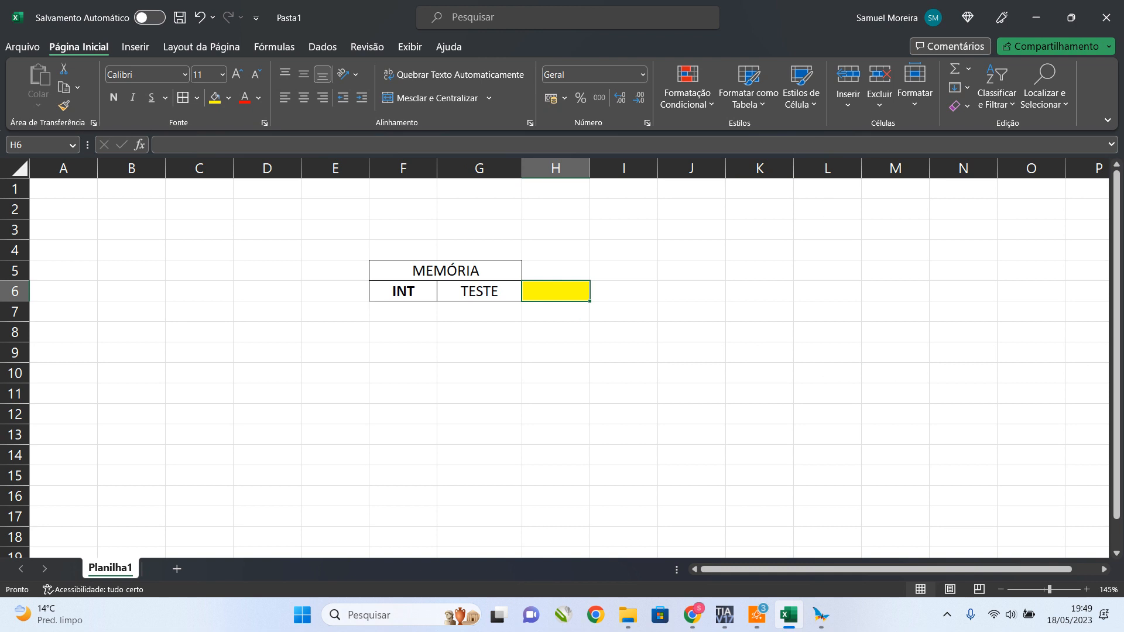
text(1)
key(Return)
text(2)
key(BackSpace)
key(Up)
text(34)
key(BackSpace)
text(55)
key(Return)
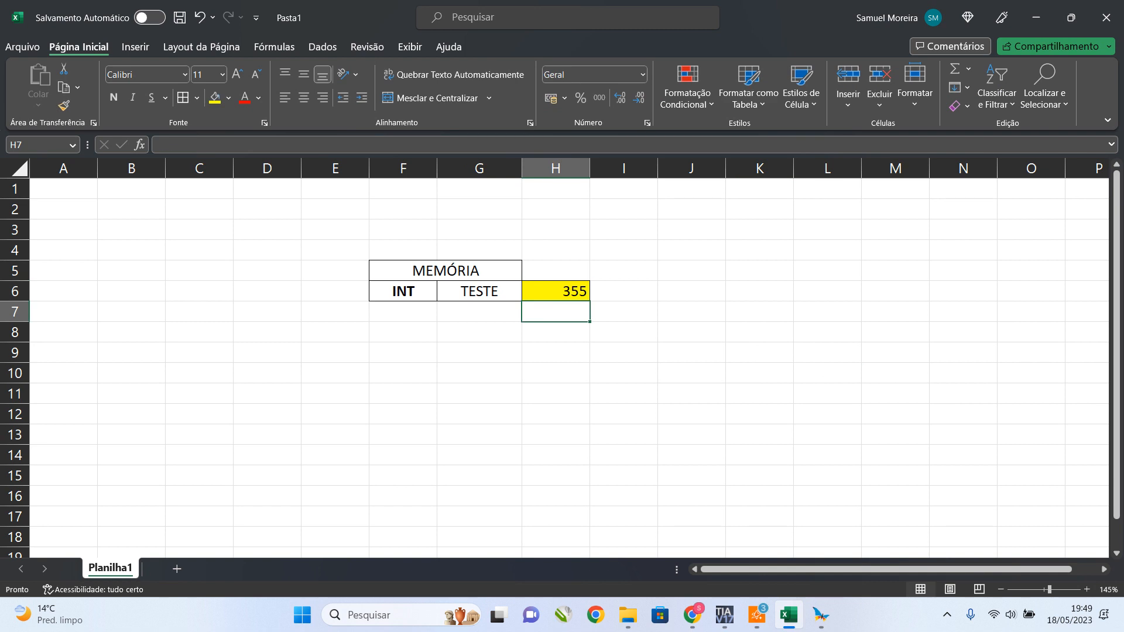
click(556, 291)
click(304, 98)
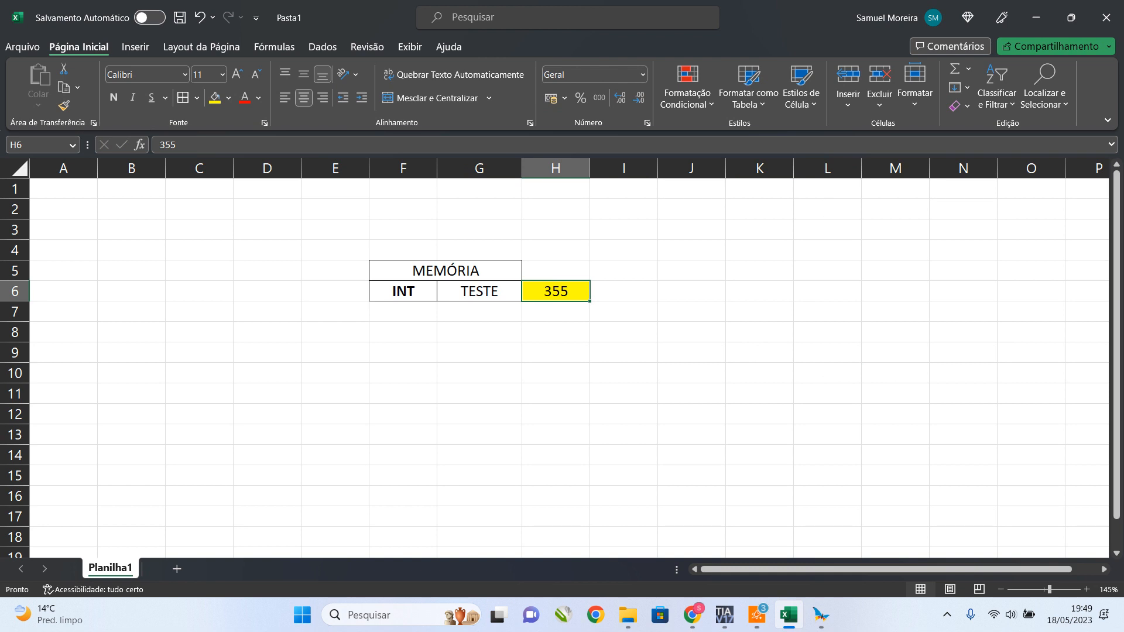
Merge and center cells F8:G8 below the table.
click(480, 353)
drag(403, 333, 480, 333)
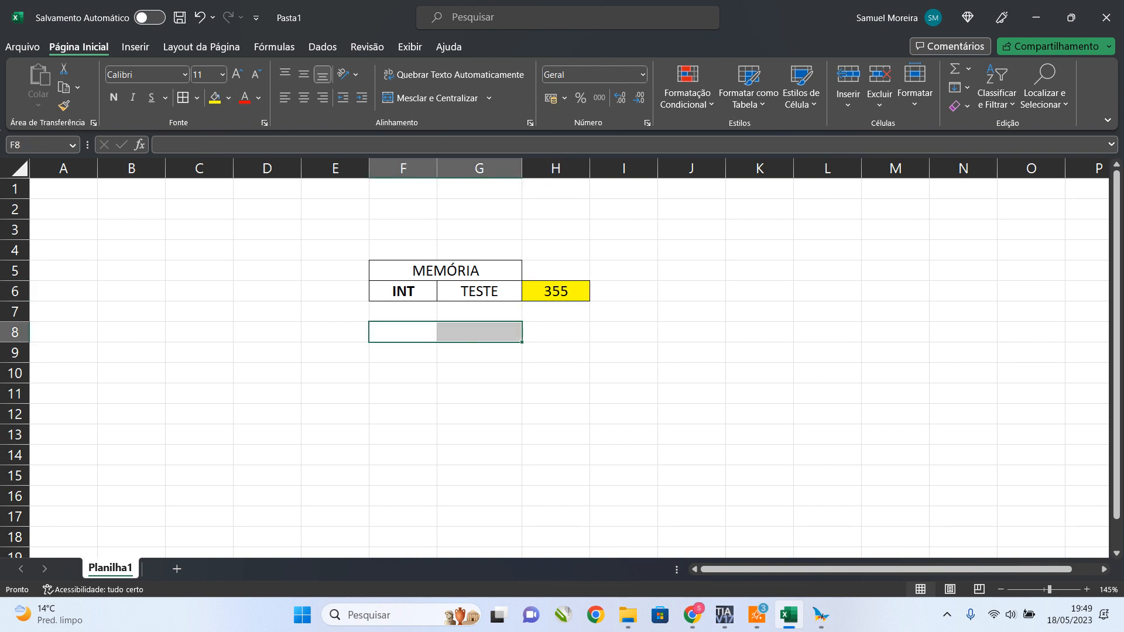
click(437, 97)
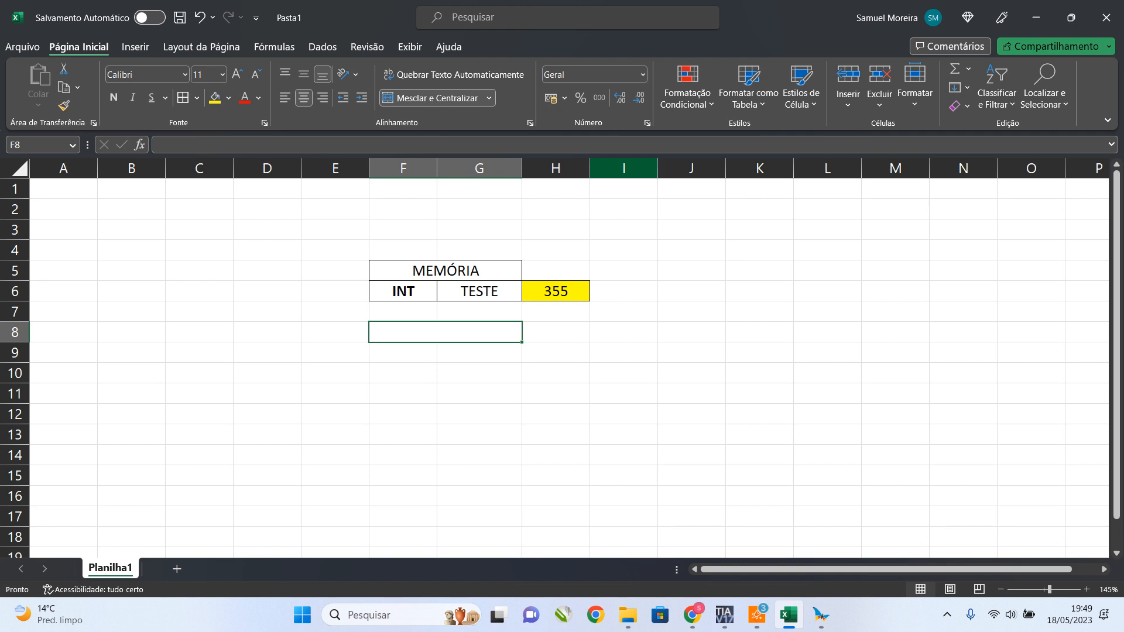
Enter ARRAY in the merged cell F8:G8 and BOOL in F9.
text(ARRAY)
key(Return)
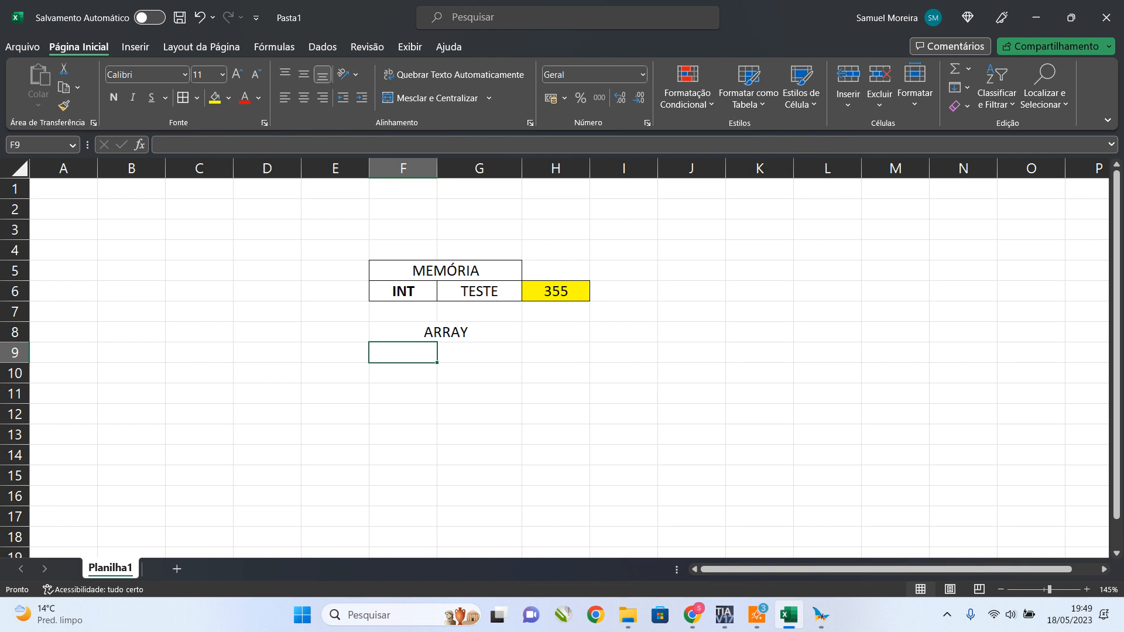
text(BOOL)
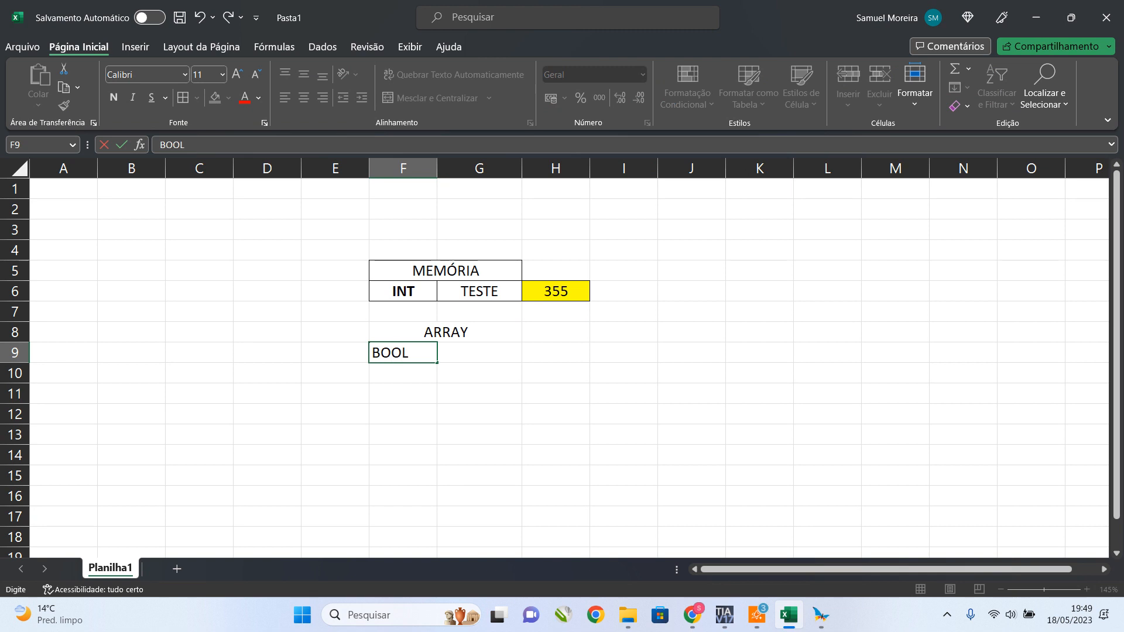
key(Return)
key(Up)
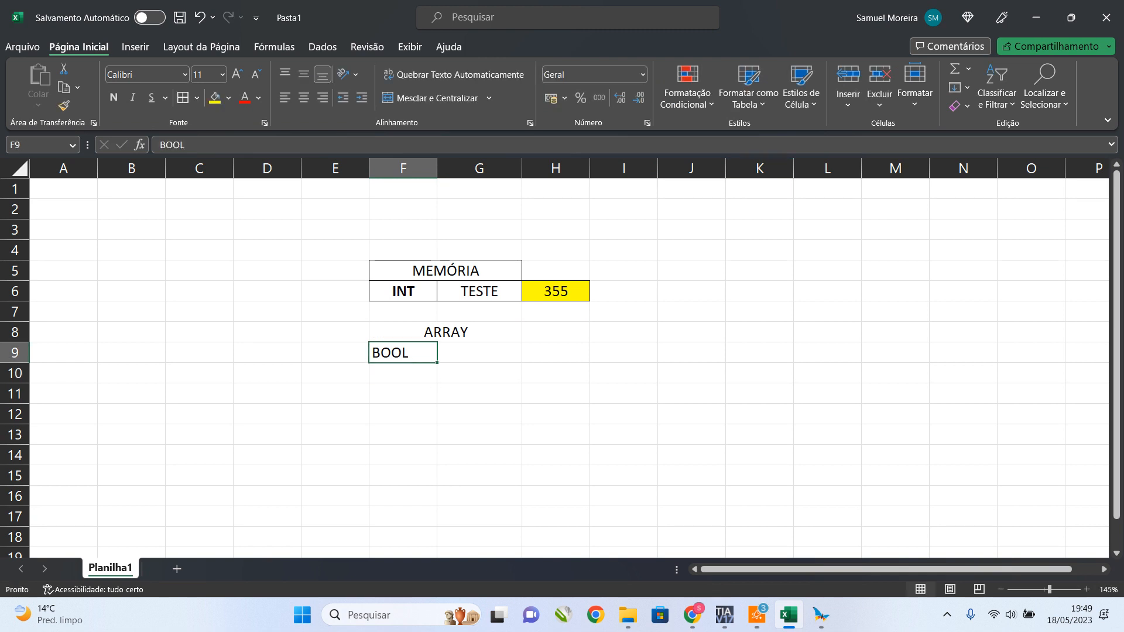
Center the contents of F8:G9 and apply all borders to the range.
drag(440, 332, 468, 352)
double_click(304, 98)
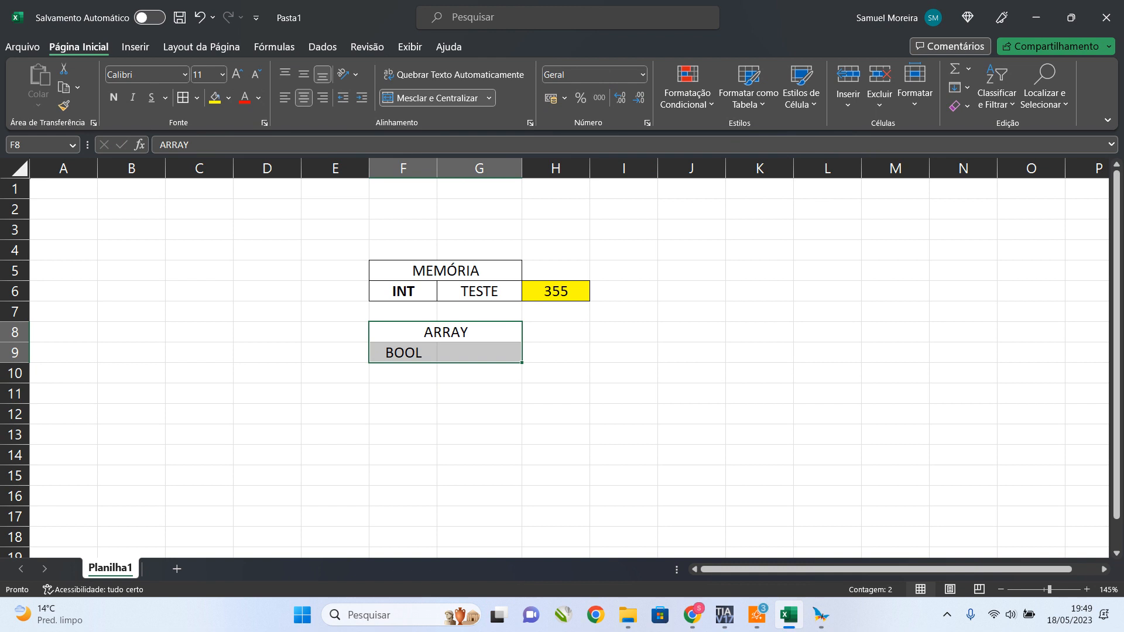
click(182, 98)
click(556, 393)
Enter the array range [0...4] in cell G9 beside BOOL.
double_click(479, 353)
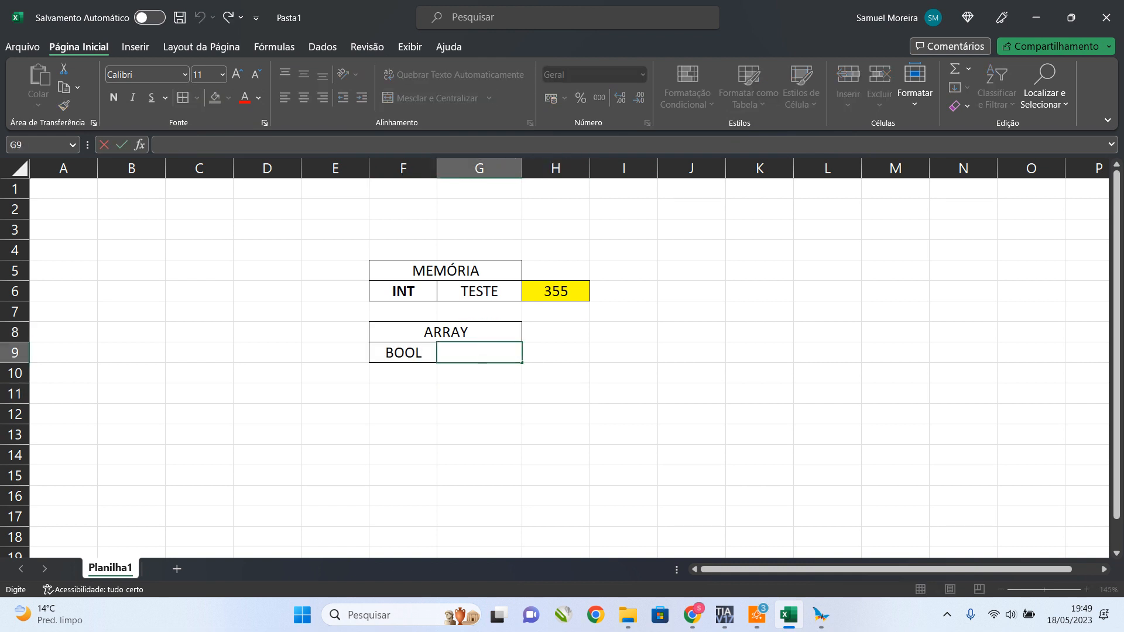
text([0...)
text(4])
key(Return)
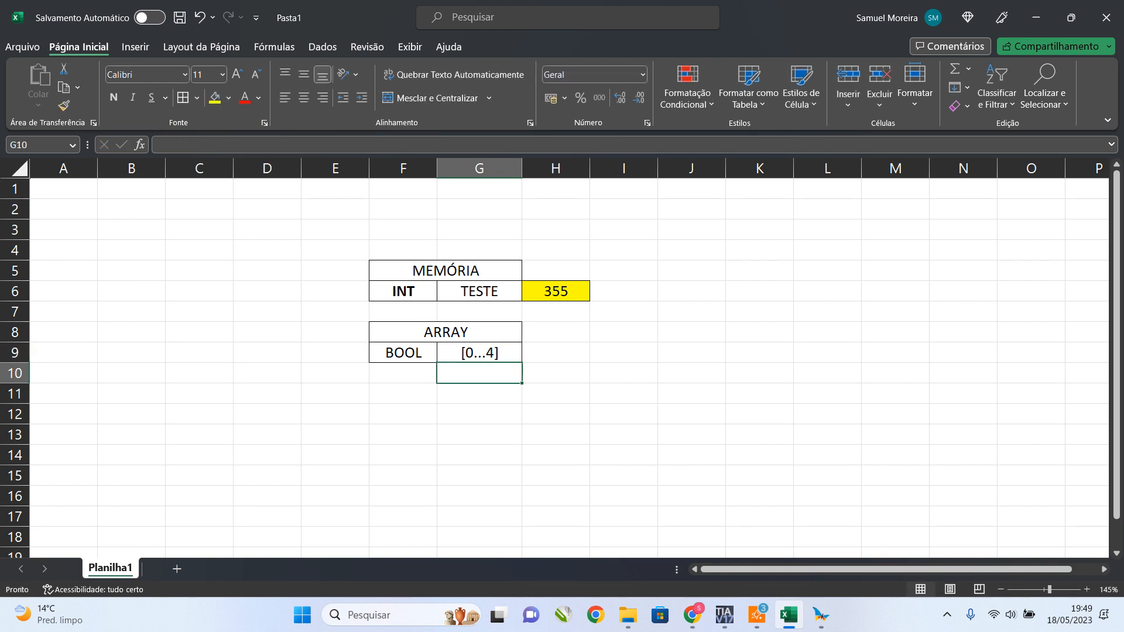
Fill cells H9:L9 yellow and apply all borders to them.
click(555, 332)
drag(555, 353, 827, 353)
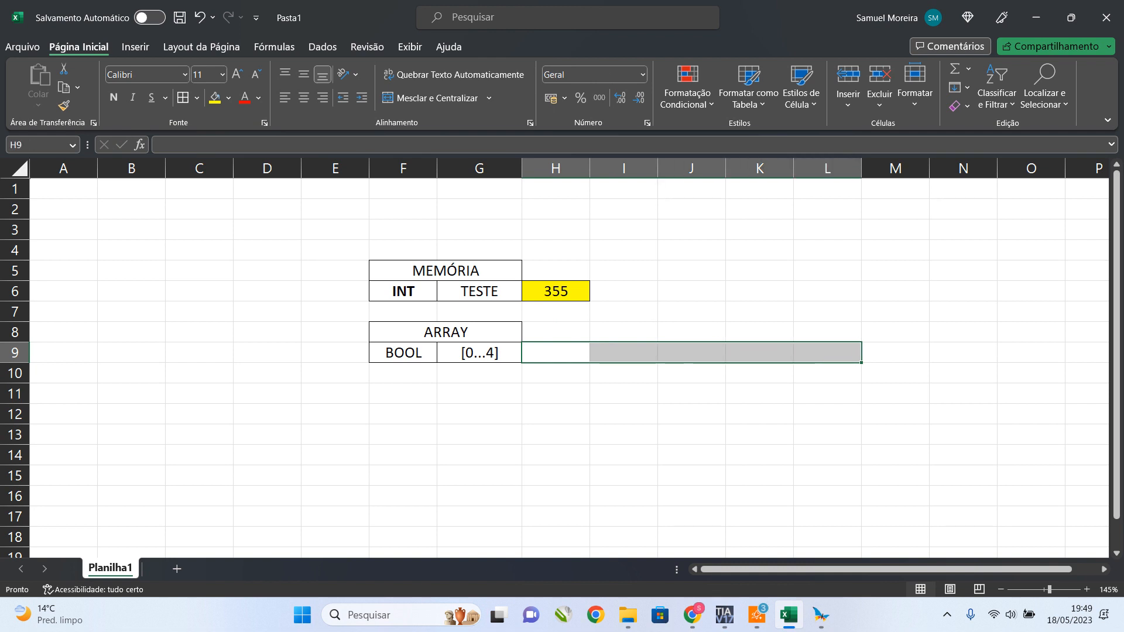
click(214, 98)
click(183, 98)
click(895, 414)
Enter 0 in H10, copy it across to L10, and format the row centered with red font.
click(556, 373)
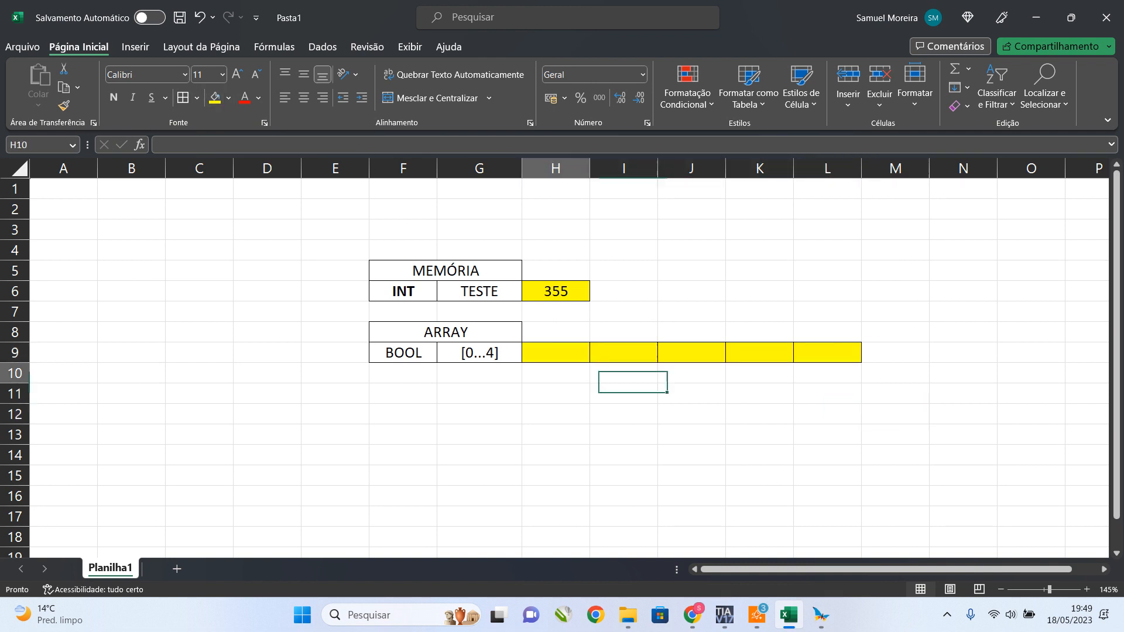
text(0)
key(Return)
click(556, 373)
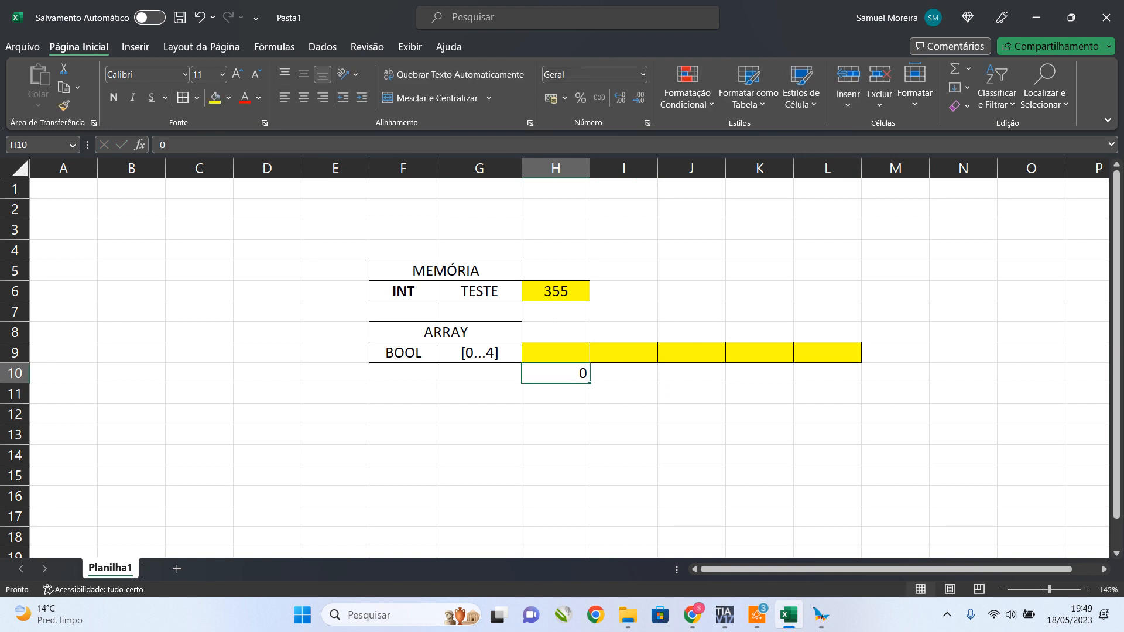
drag(590, 384, 831, 391)
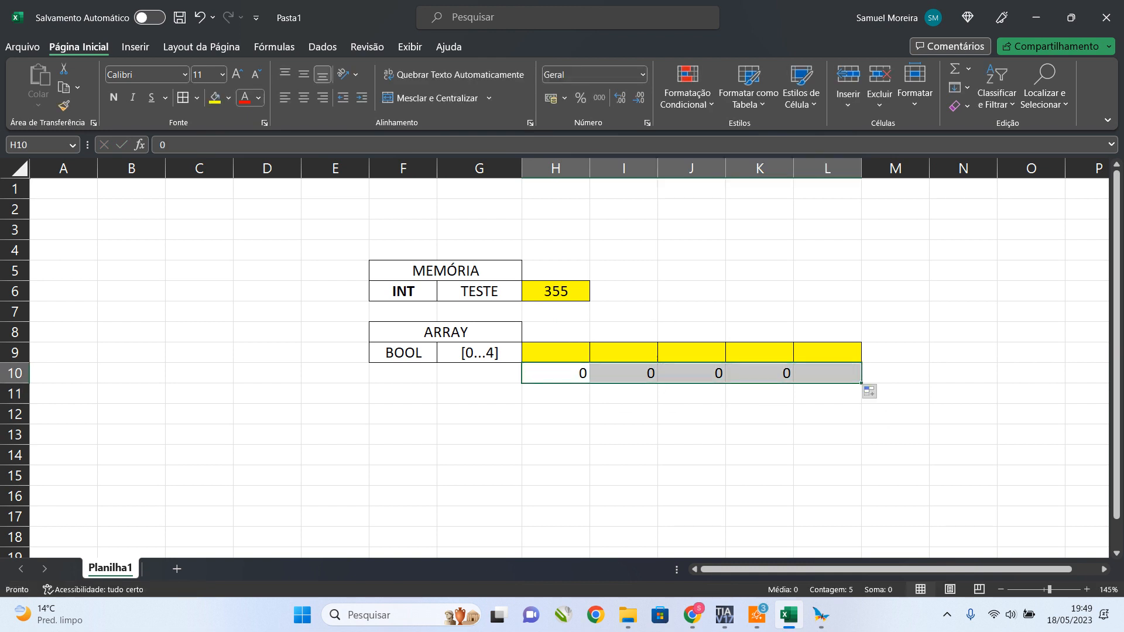
click(304, 98)
click(244, 97)
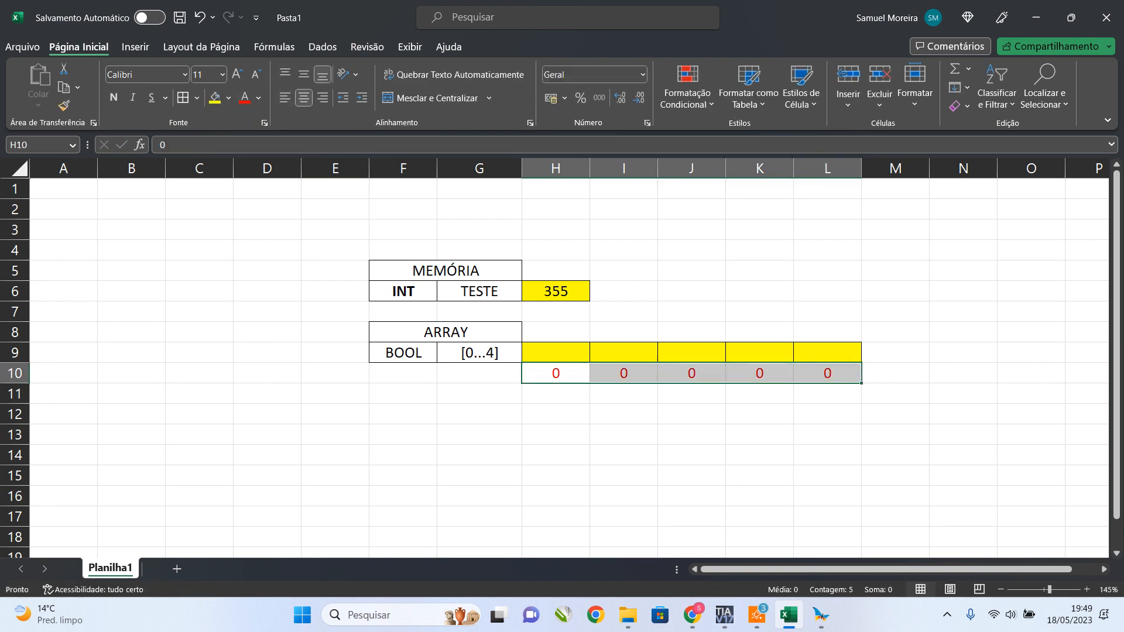
Refill H10:L10 from the 0 in H10 as a series numbered 0 to 4.
click(623, 374)
click(555, 373)
drag(590, 384, 832, 391)
click(874, 392)
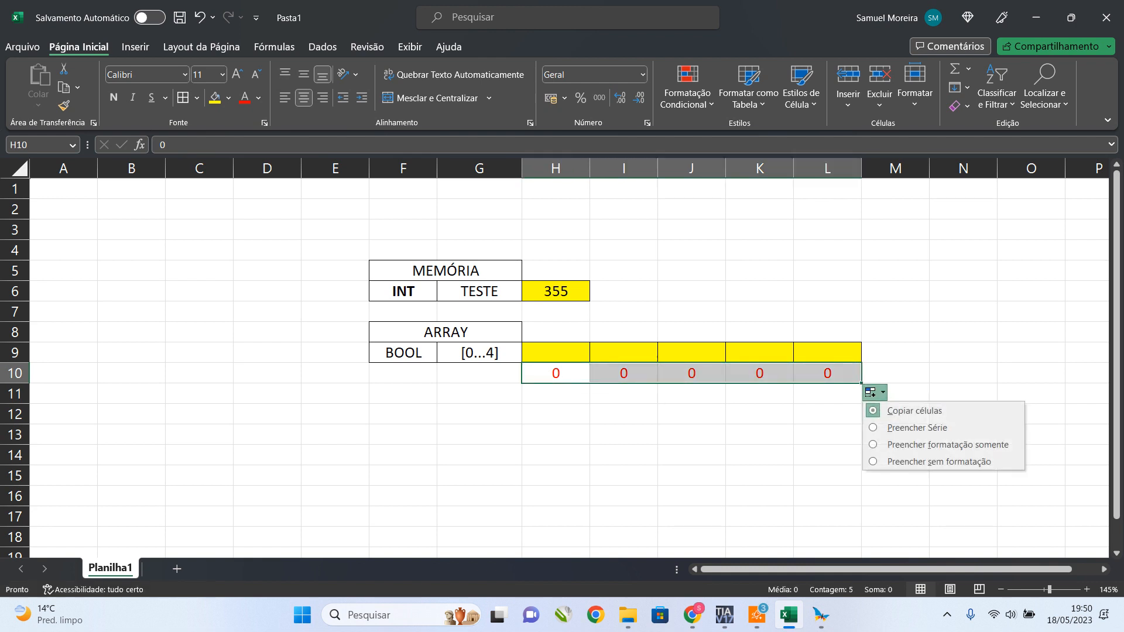
click(901, 427)
click(691, 475)
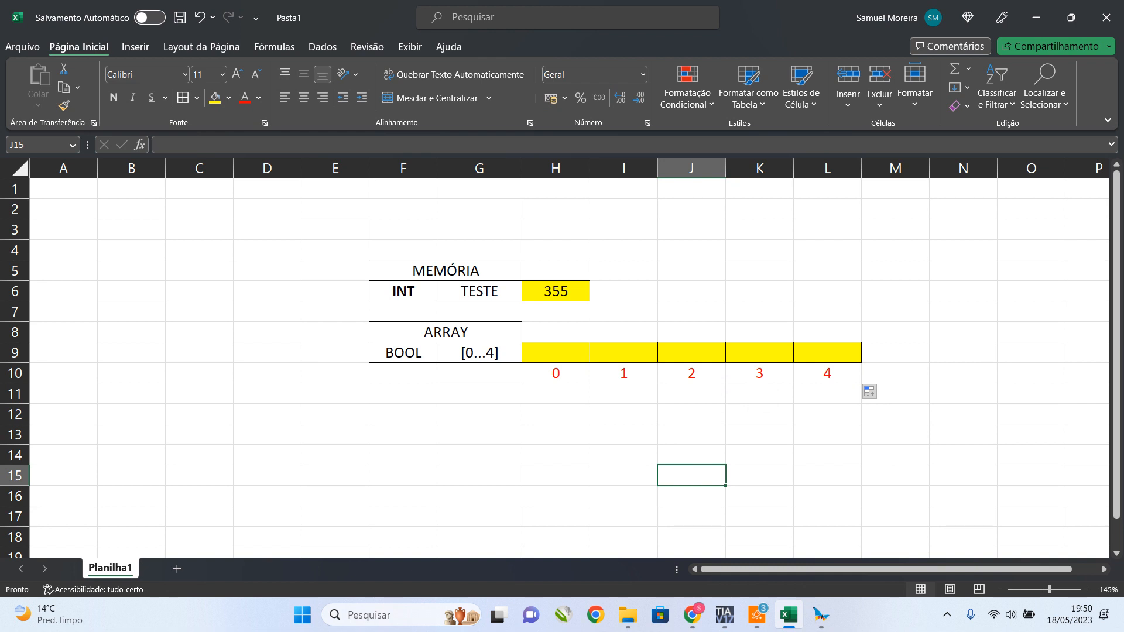
Make the BOOL label in F9 bold.
click(403, 353)
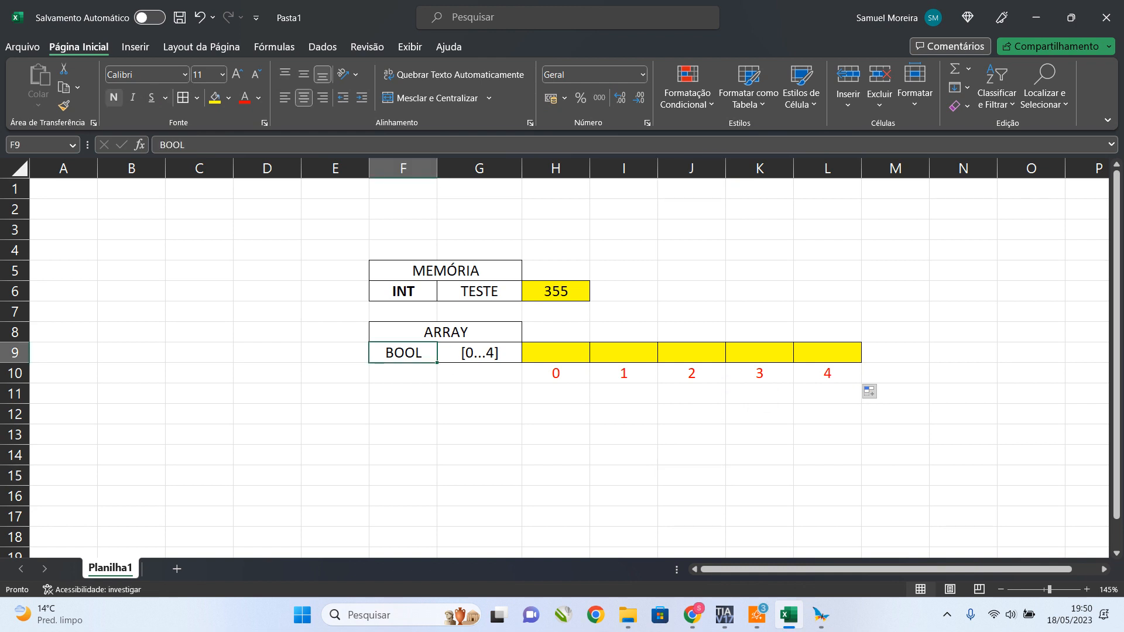
click(113, 97)
click(895, 414)
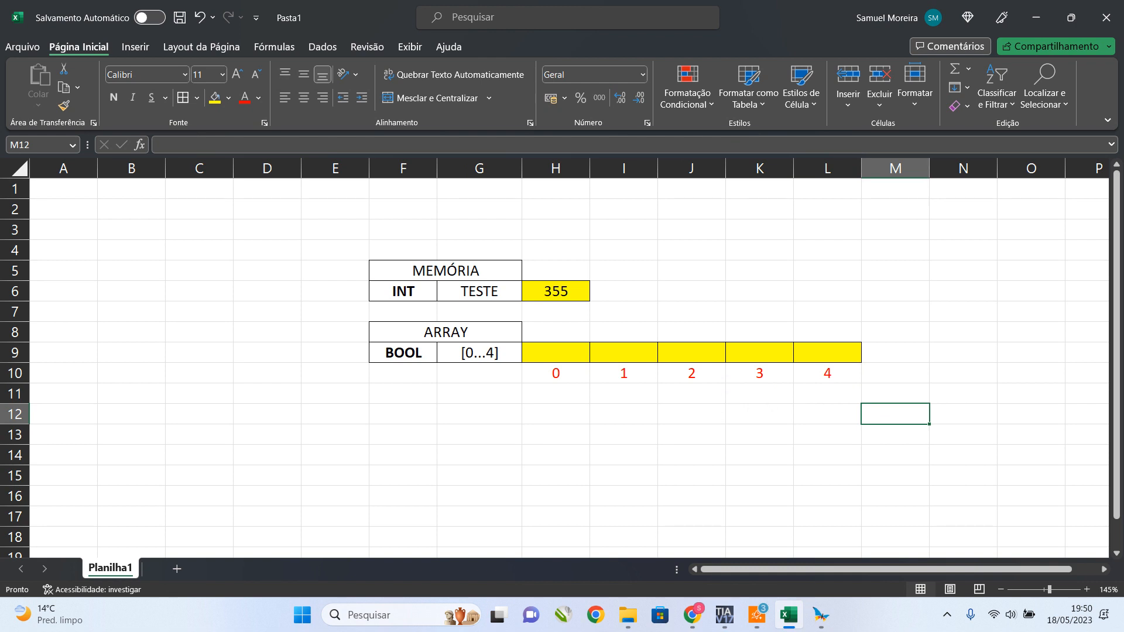
Merge and center F6:G6, keeping only INT and discarding TESTE.
drag(430, 271, 555, 292)
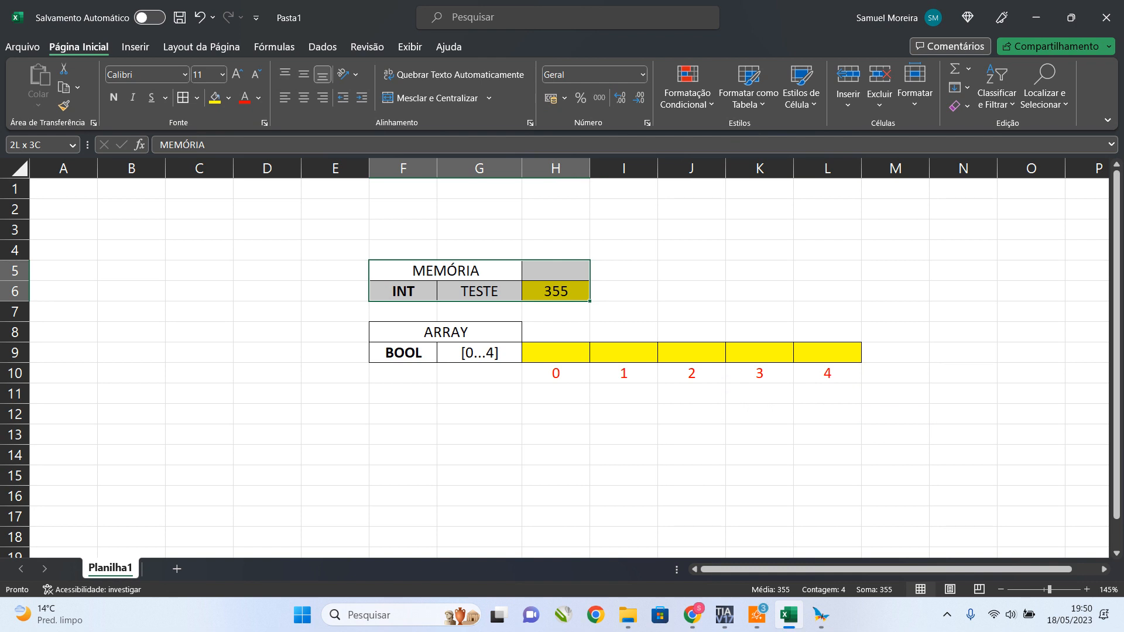
click(459, 271)
click(479, 292)
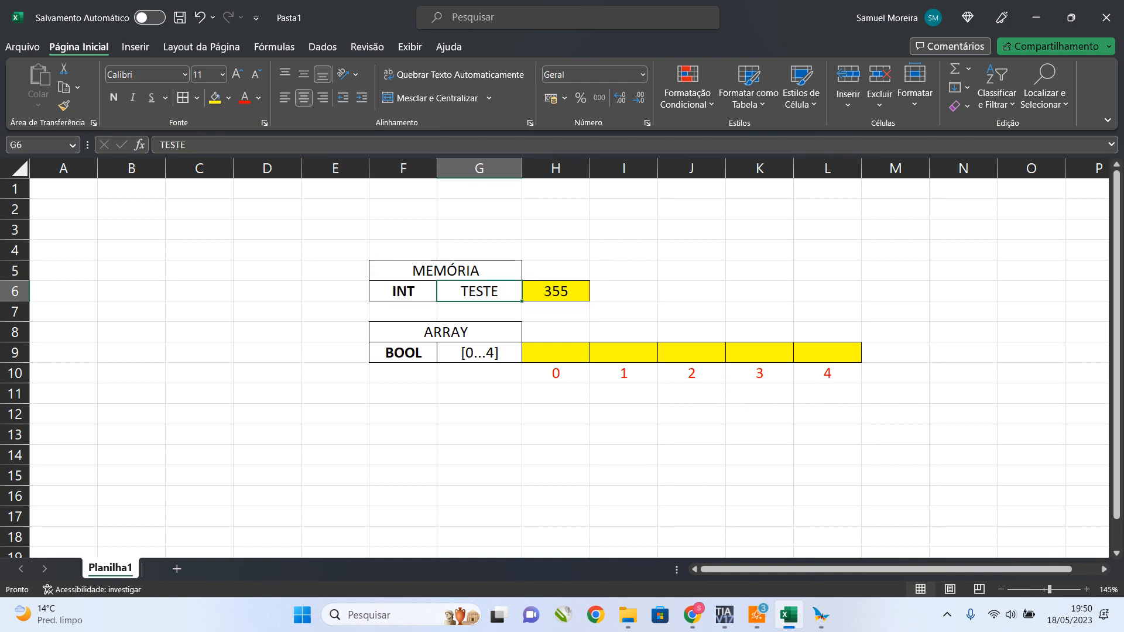
drag(404, 291, 478, 292)
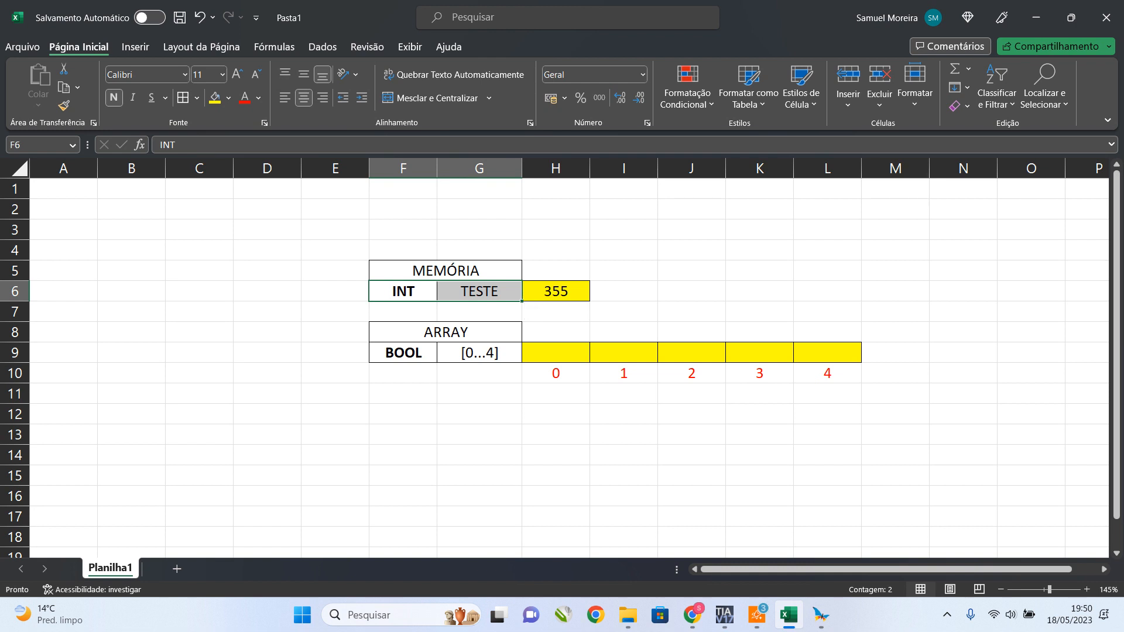
click(437, 98)
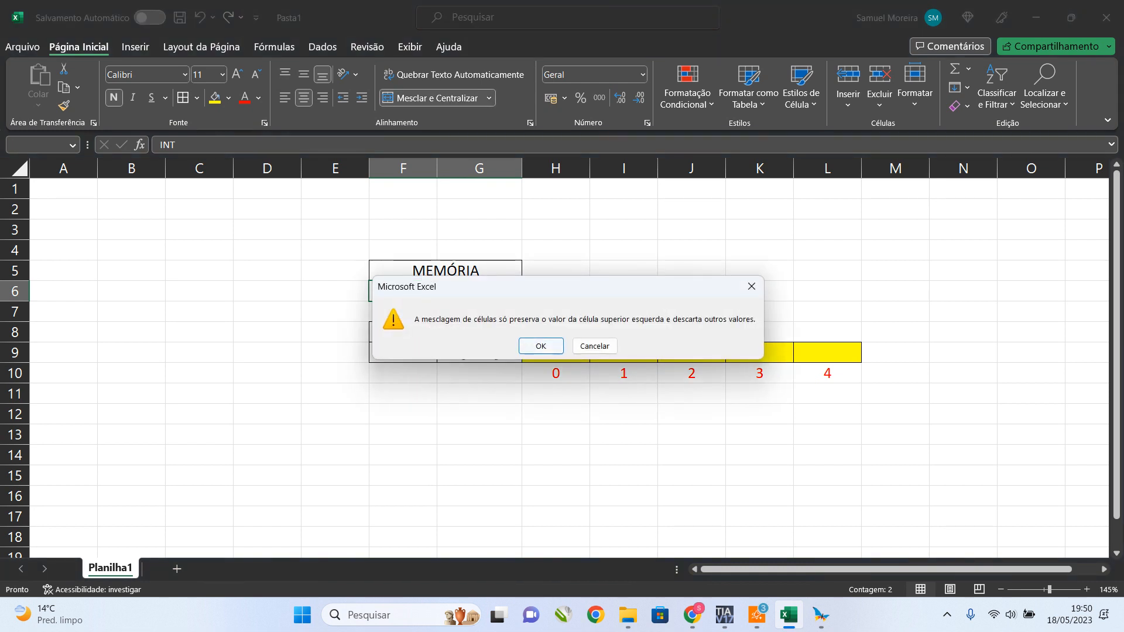
key(Return)
click(691, 271)
Compare the ARRAY table's type, index range and five yellow cells with the single-value MEMÓRIA table.
drag(425, 332, 419, 352)
click(404, 353)
click(446, 332)
drag(556, 353, 609, 353)
click(480, 352)
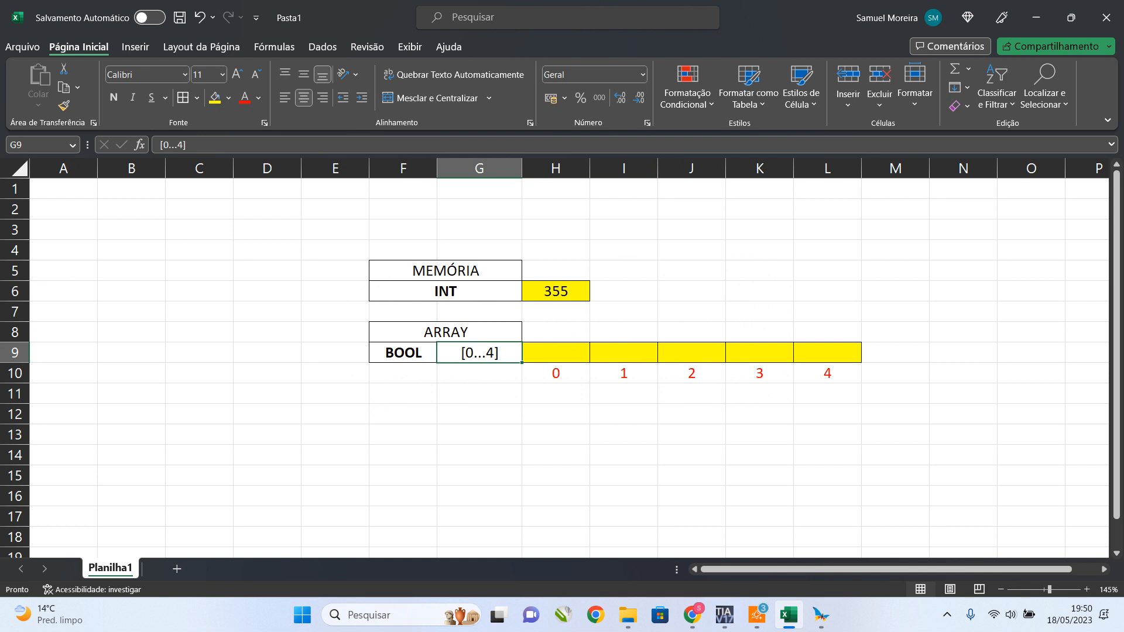
click(624, 291)
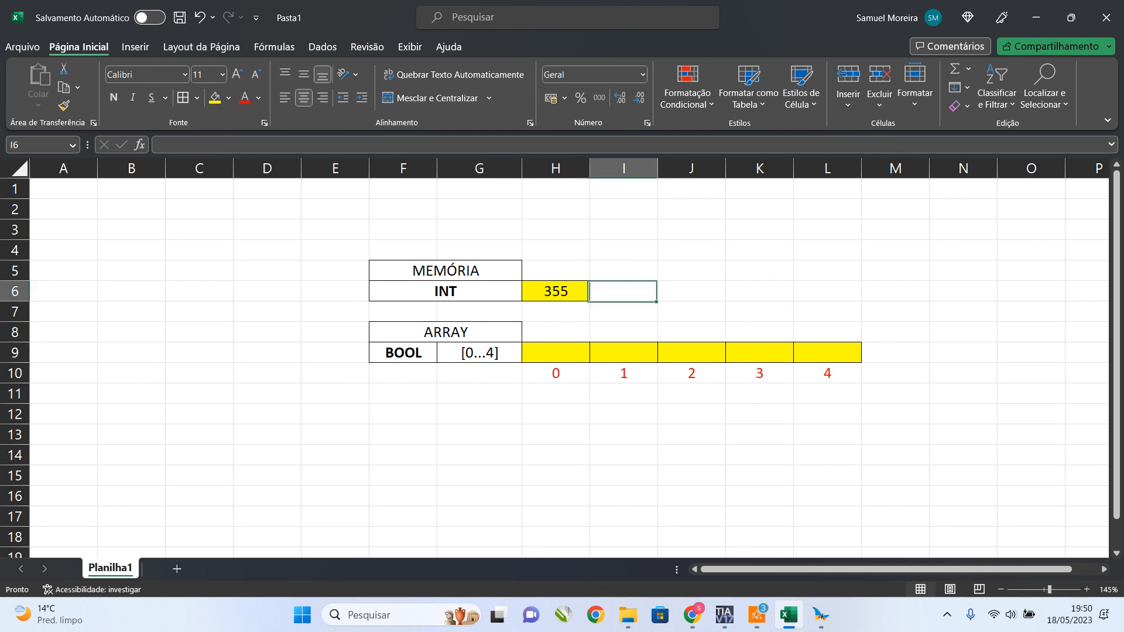
click(479, 352)
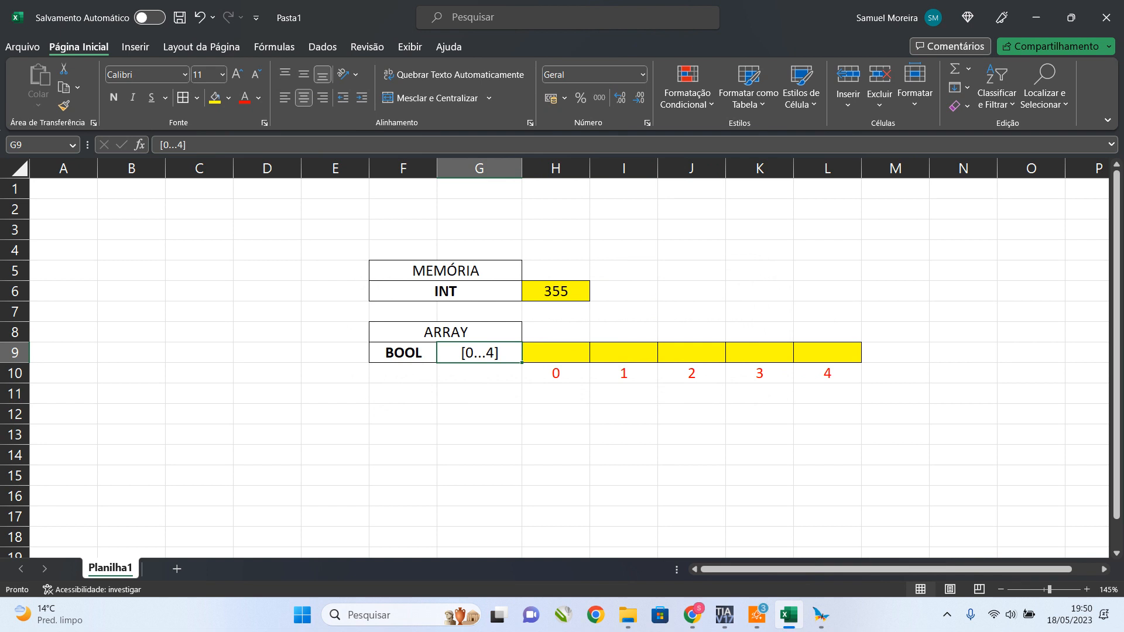
click(403, 353)
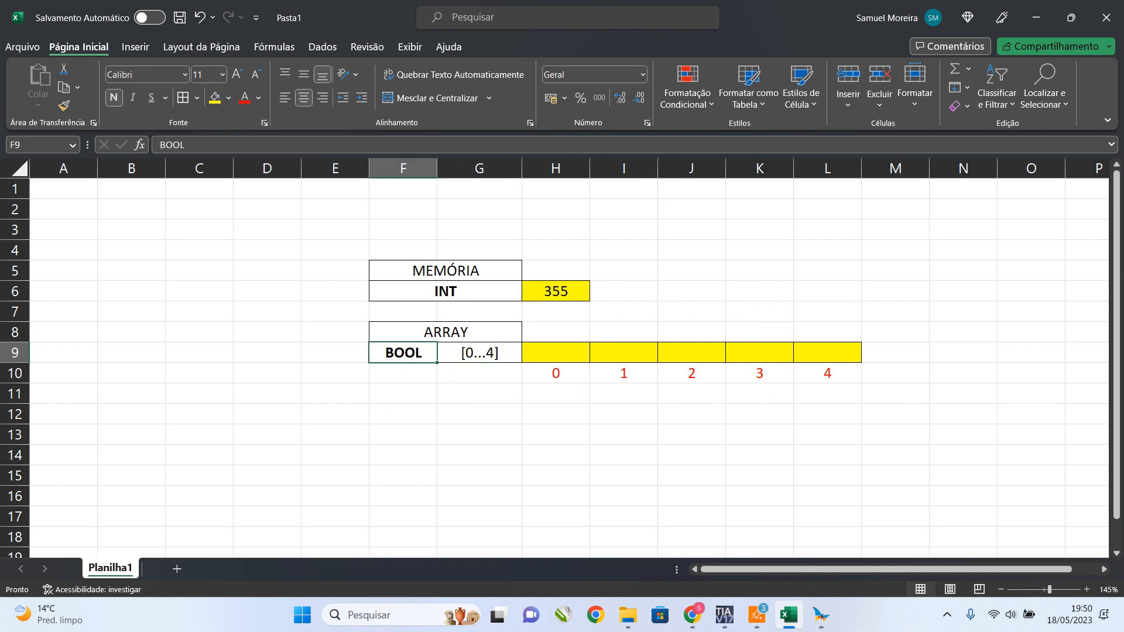
drag(555, 352, 827, 353)
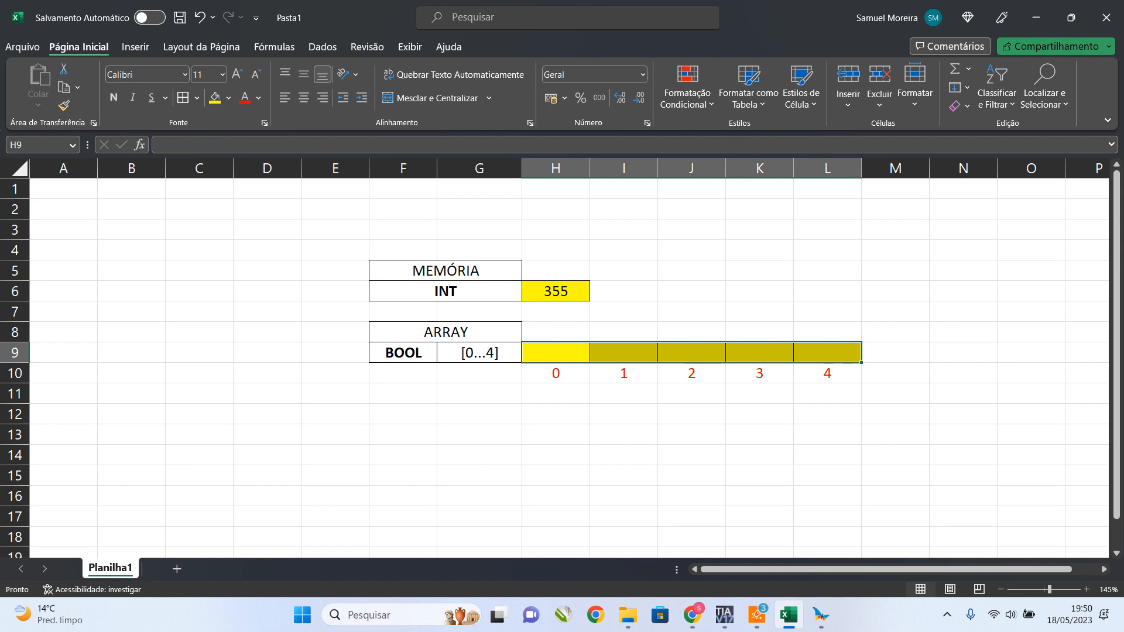
drag(412, 333, 827, 373)
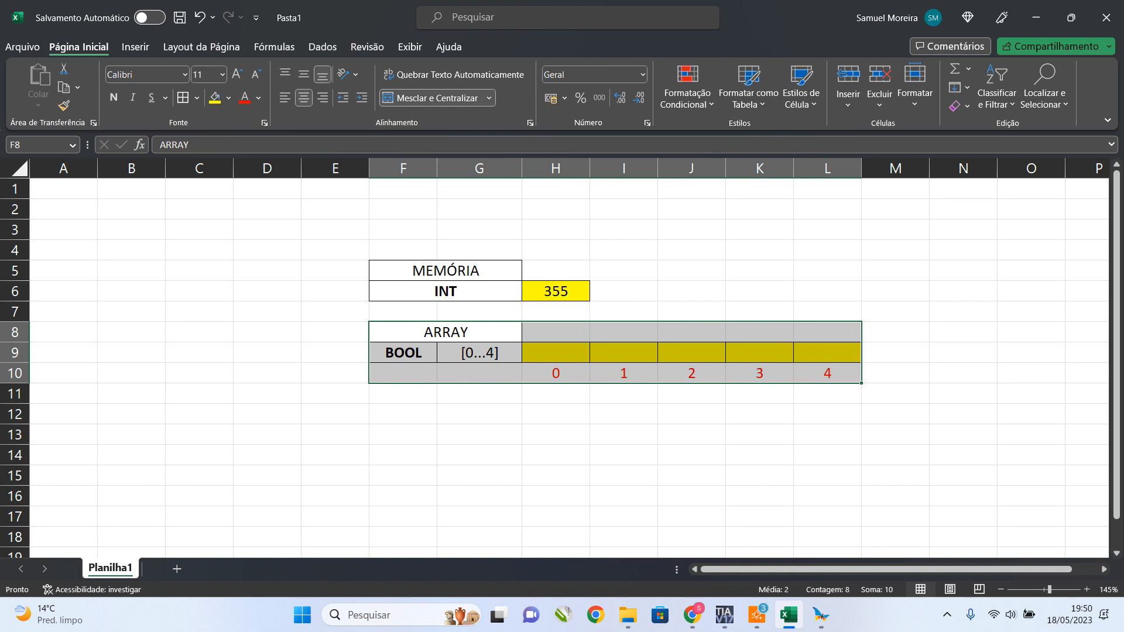
drag(412, 271, 556, 292)
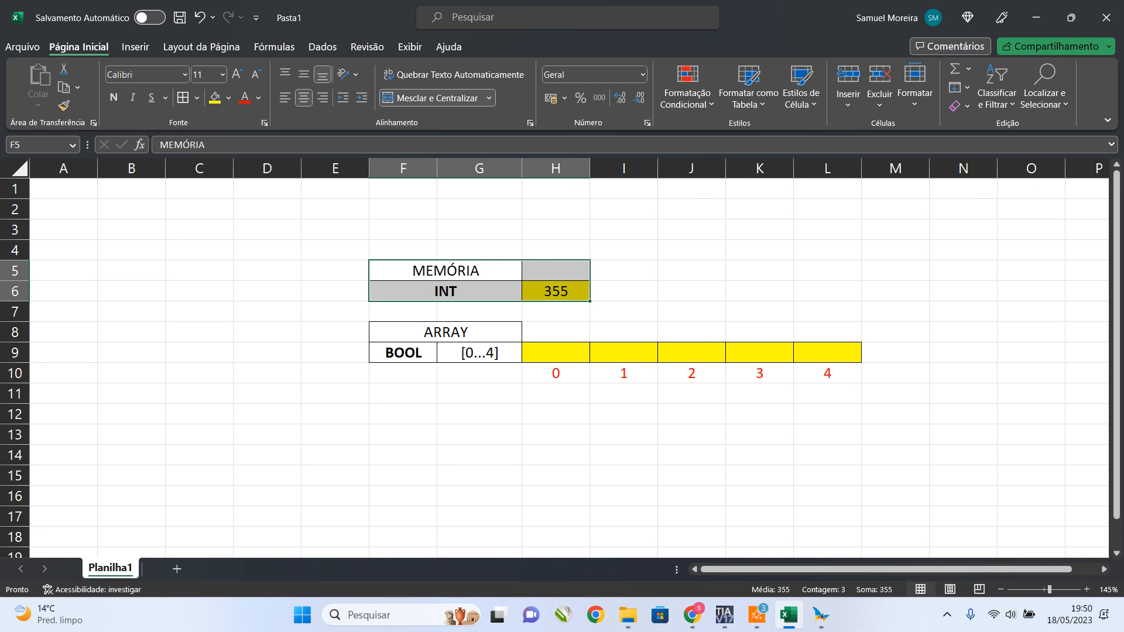
Switch to MasterTool and open the UserPrg (PRG) program from the UserPOUs folder.
click(820, 615)
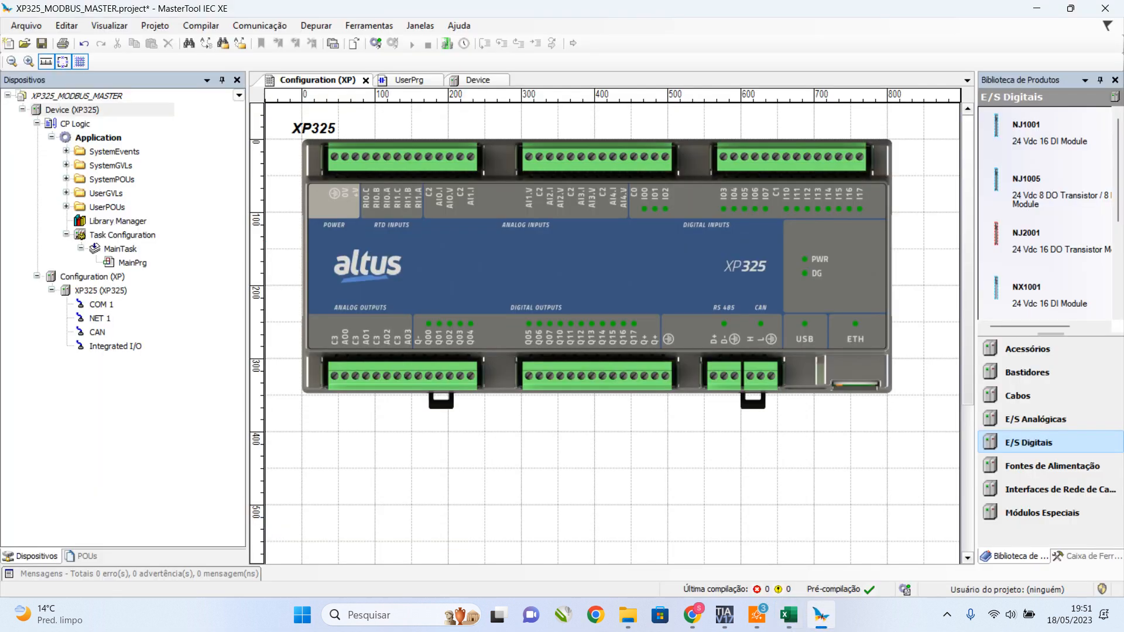
click(66, 192)
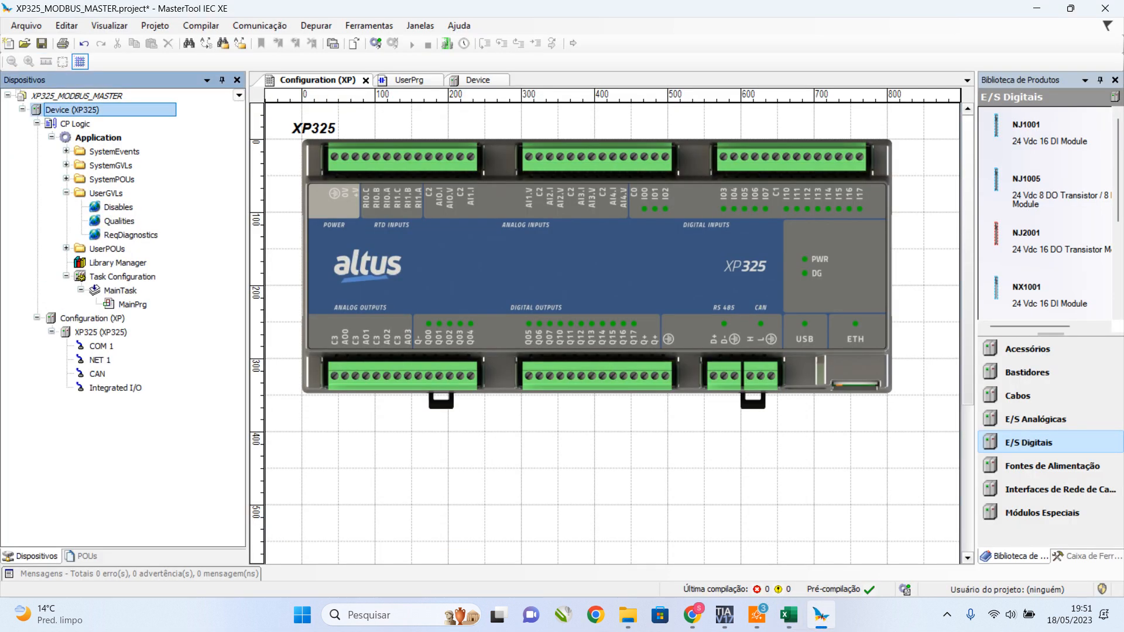
click(66, 192)
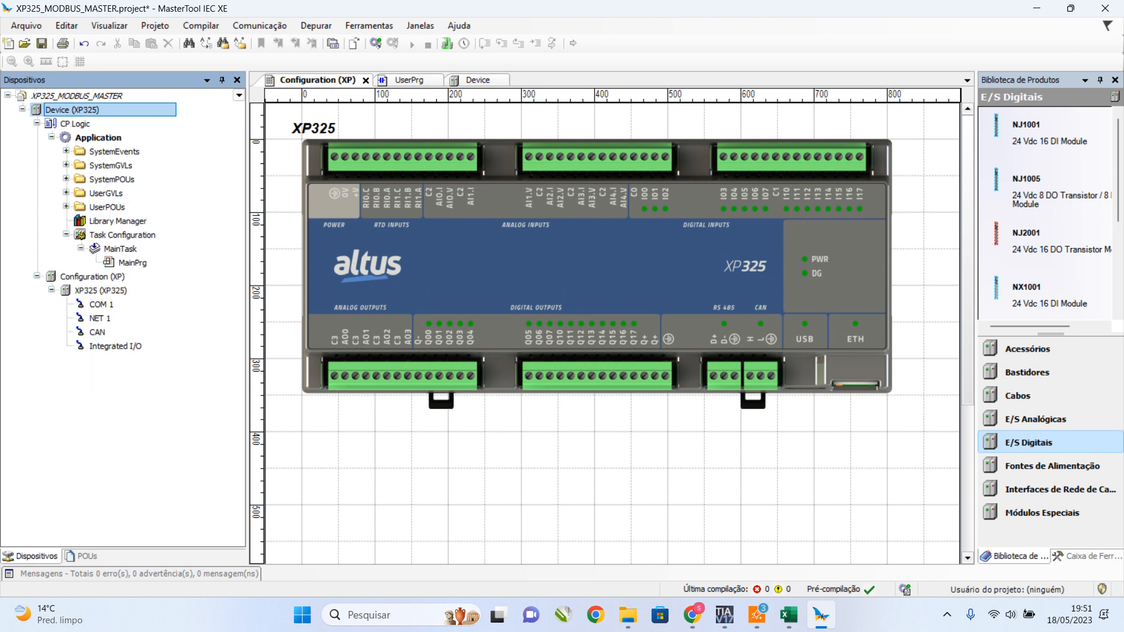
double_click(74, 207)
click(120, 235)
double_click(126, 234)
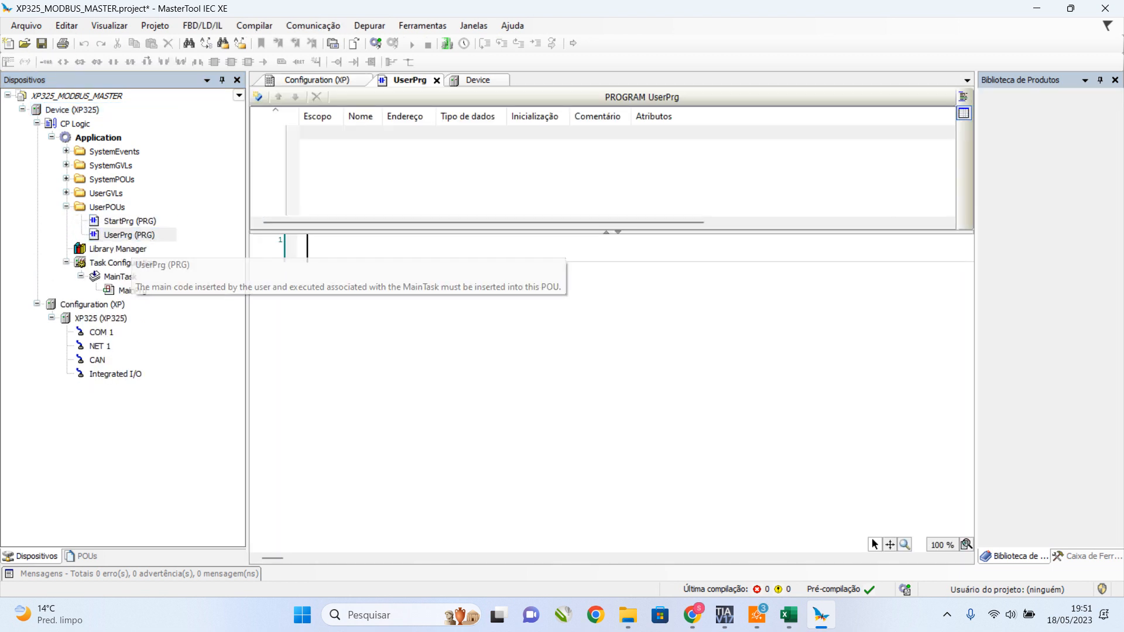
Declare a variable named TESTE with scope VAR and data type BOOL in UserPrg.
click(328, 132)
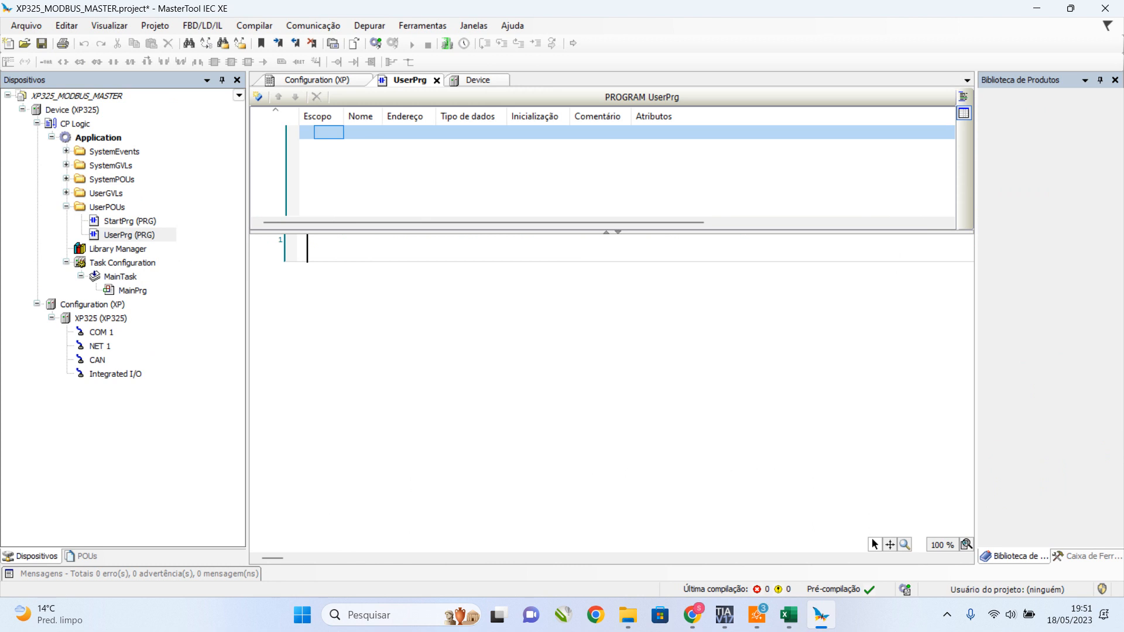
click(257, 97)
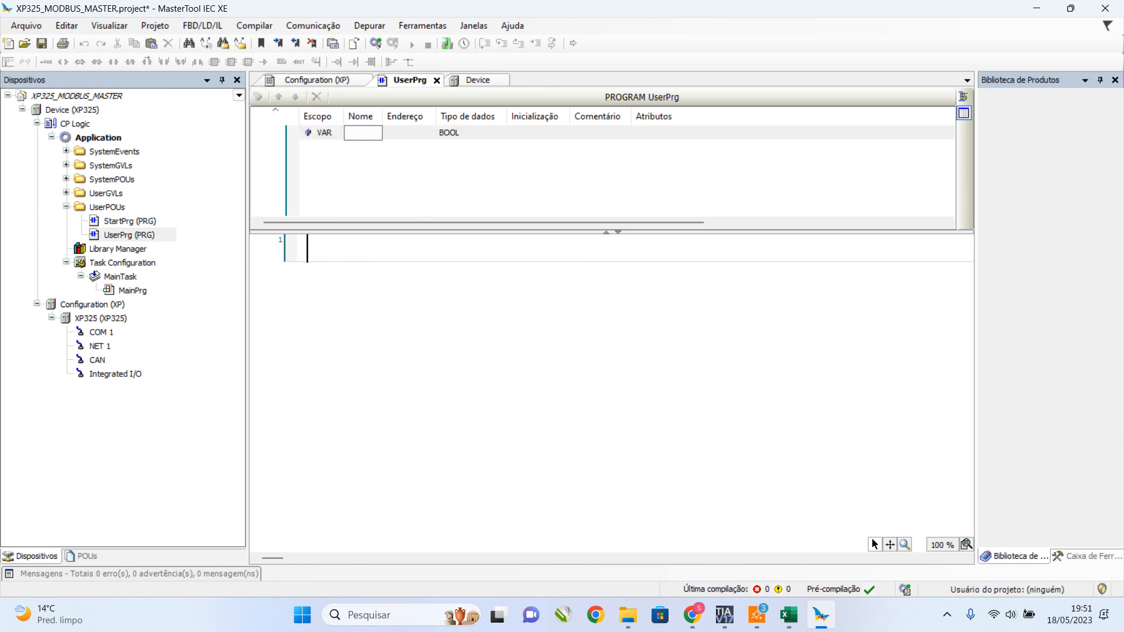
text(TESTE)
key(Tab)
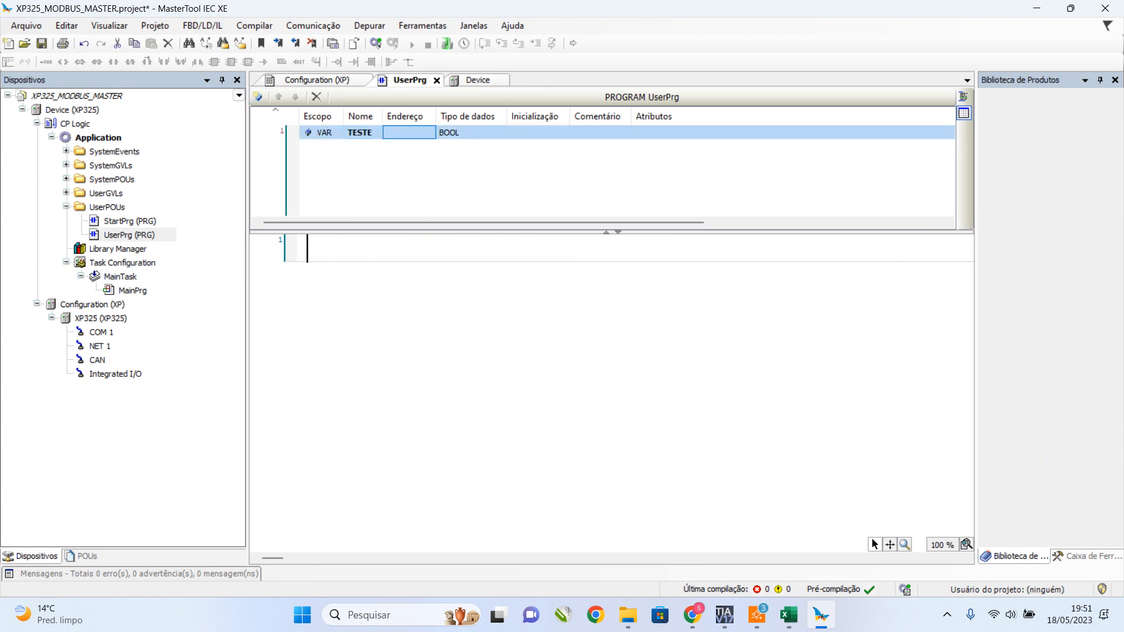
click(328, 133)
click(471, 133)
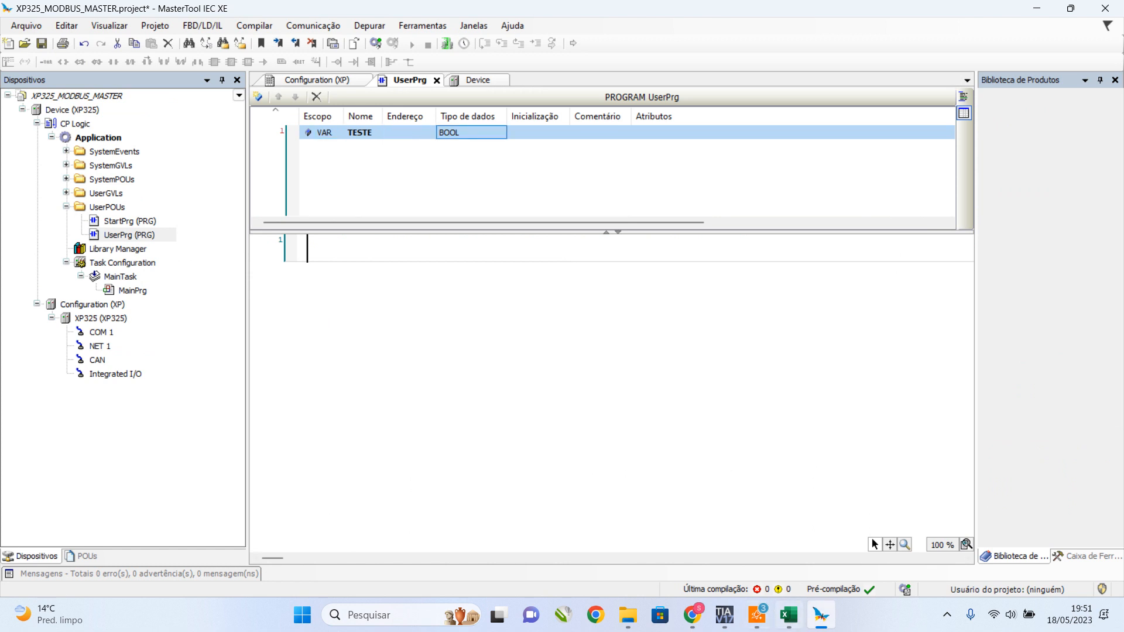
Switch to Excel and review the MEMÓRIA table with its INT type and single yellow value cell.
click(789, 614)
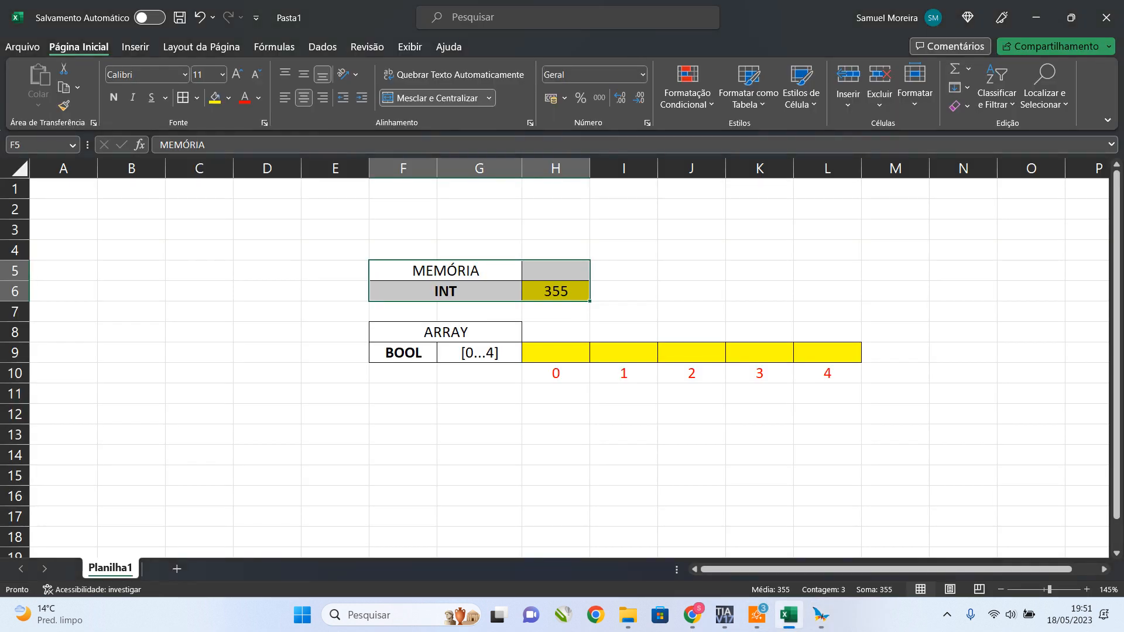
drag(445, 271, 555, 291)
click(556, 291)
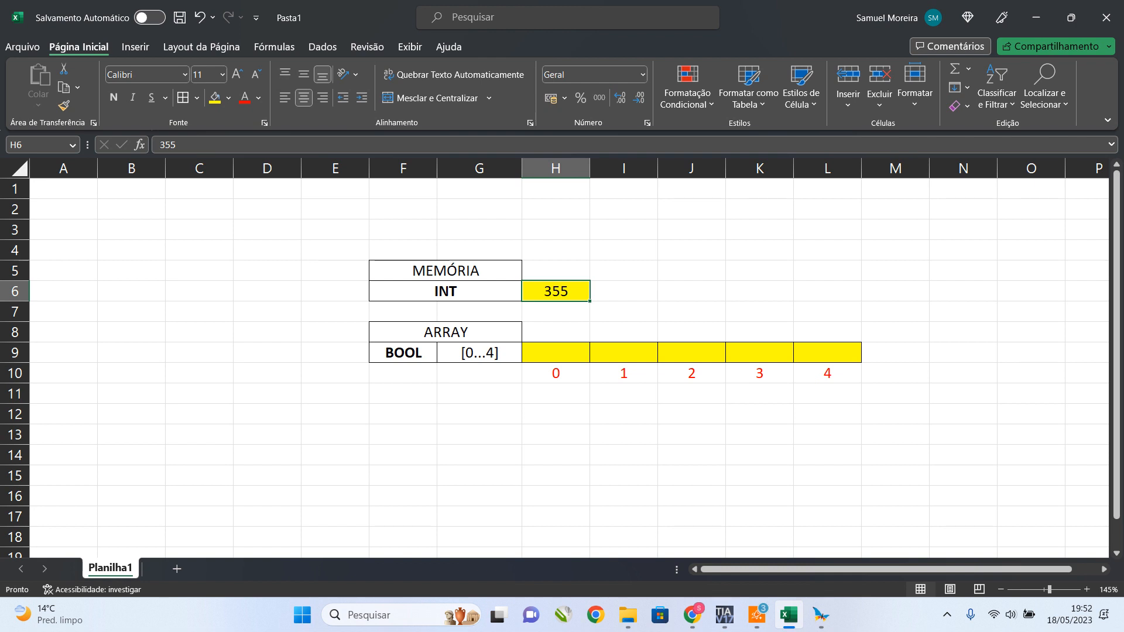
Switch back to MasterTool, delete the TESTE variable and show the UserPrg declarations in textual view.
click(820, 615)
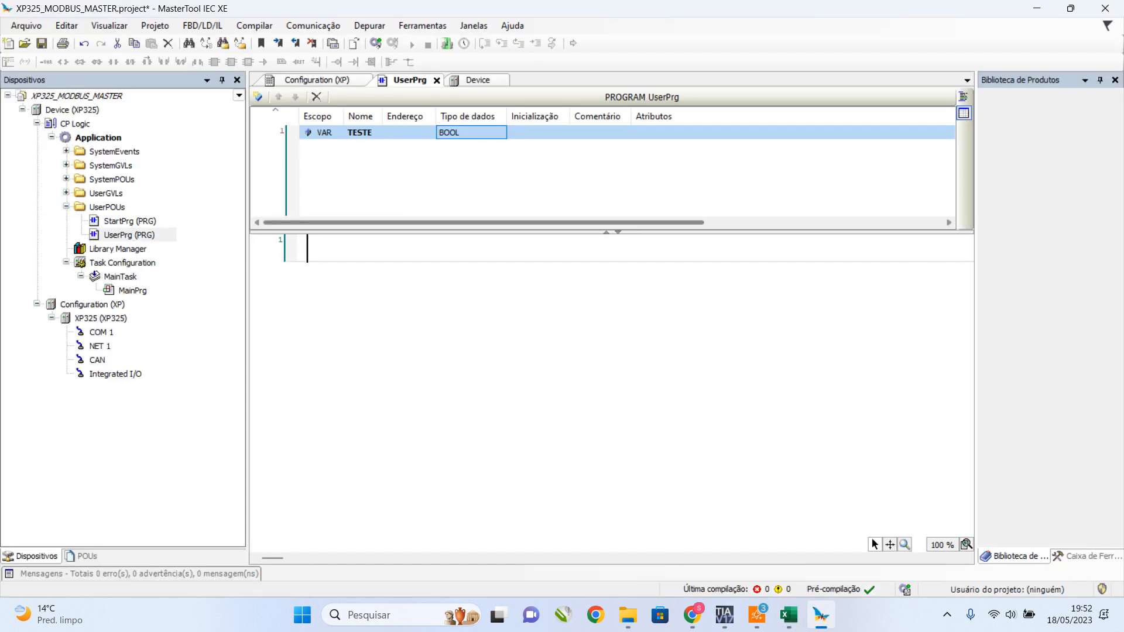
key(Delete)
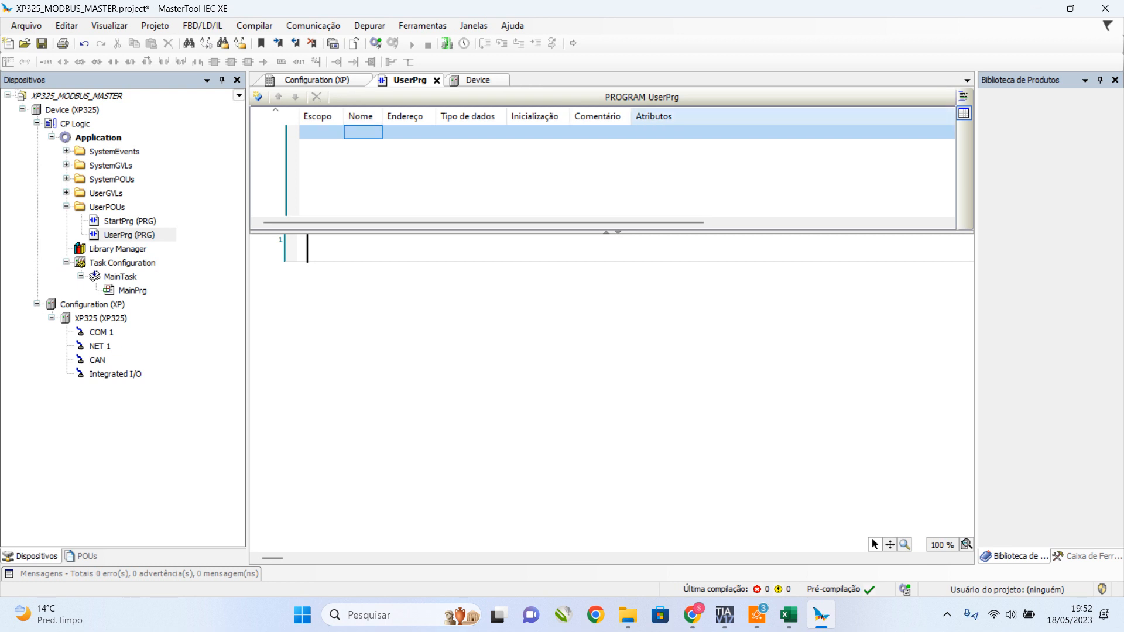
click(963, 113)
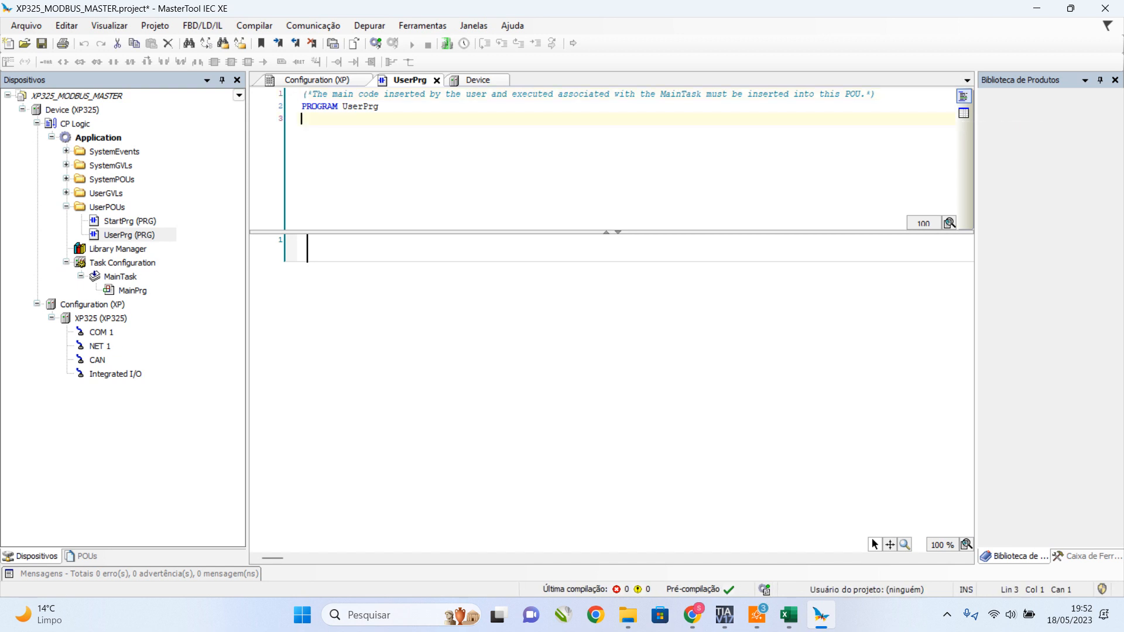
Add a VAR…END_VAR block below the PROGRAM UserPrg line, with blank lines inside for declarations.
key(Return)
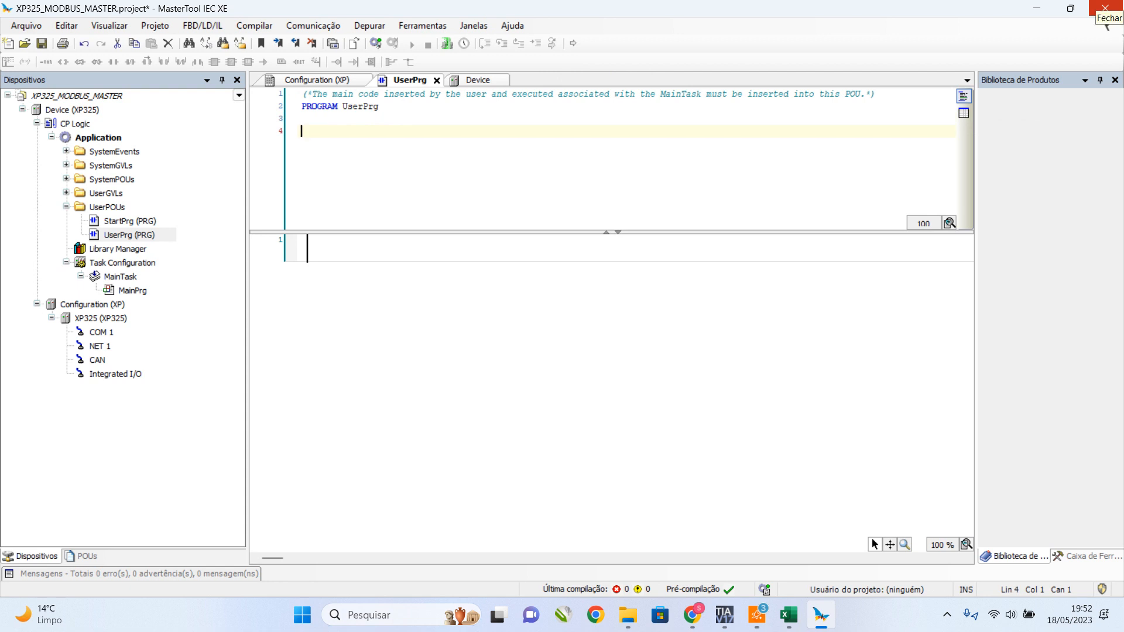
text(VAR)
key(Return)
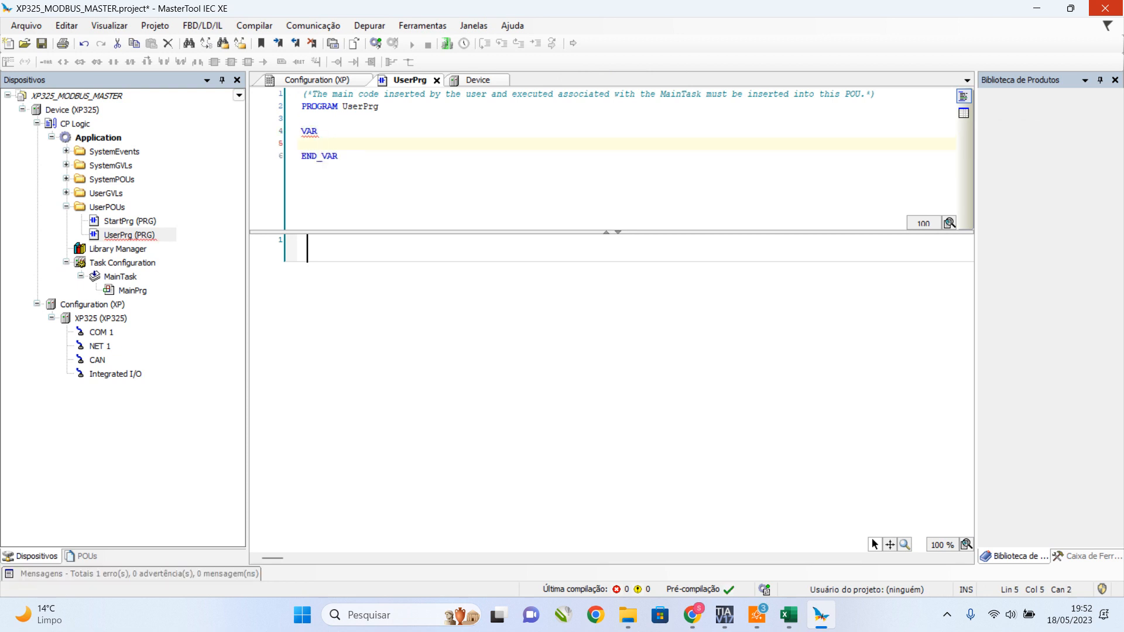
key(Return)
key(Up)
key(Return)
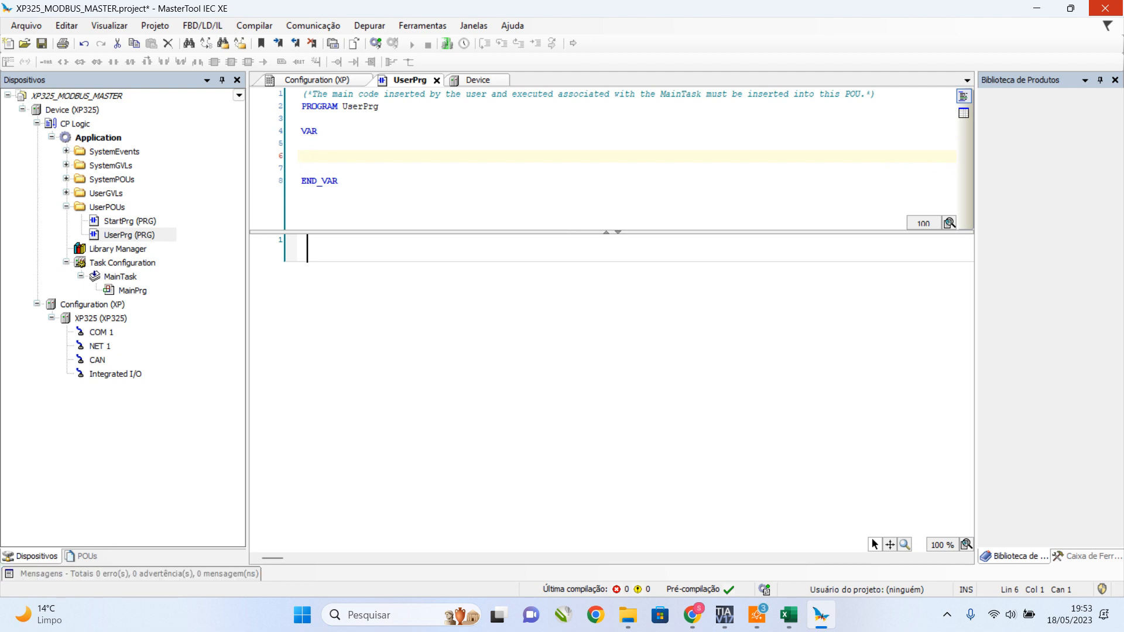
text(COIL)
key(BackSpace)
key(BackSpace)
key(BackSpace)
key(BackSpace)
text(output)
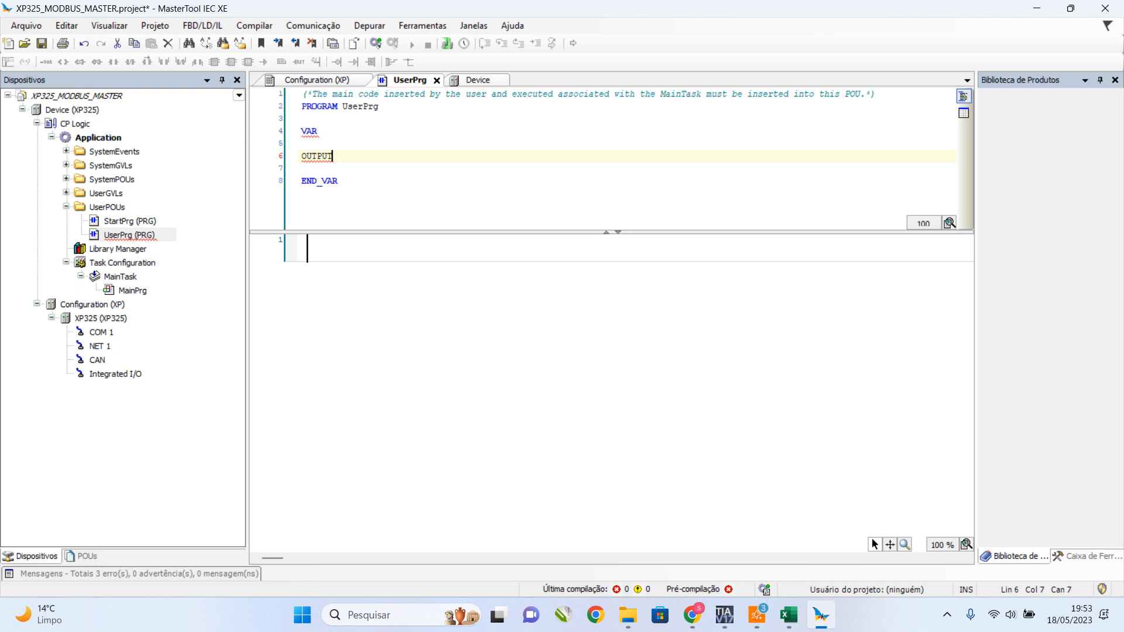
key(BackSpace)
key(BackSpace)
key(BackSpace)
key(BackSpace)
key(BackSpace)
key(BackSpace)
Write the declaration SAIDA_S7: ARRAY[0..7]; inside the VAR block.
text(SAIDA _S7: )
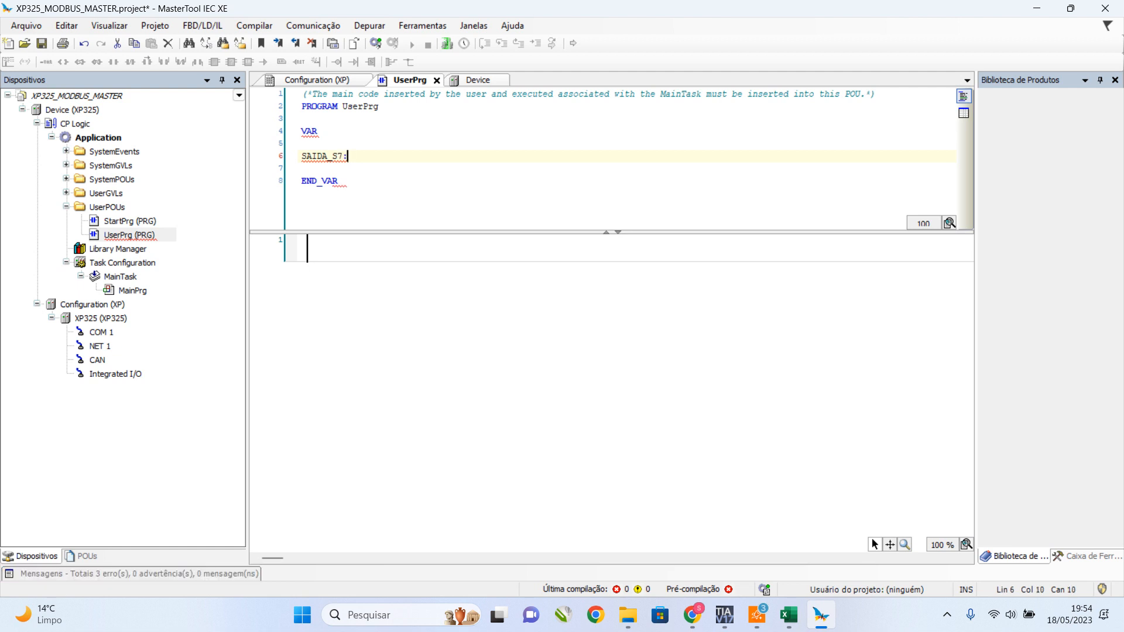
text(ARRAY[0.)
key(BackSpace)
text(..-)
key(BackSpace)
key(BackSpace)
text(.-.)
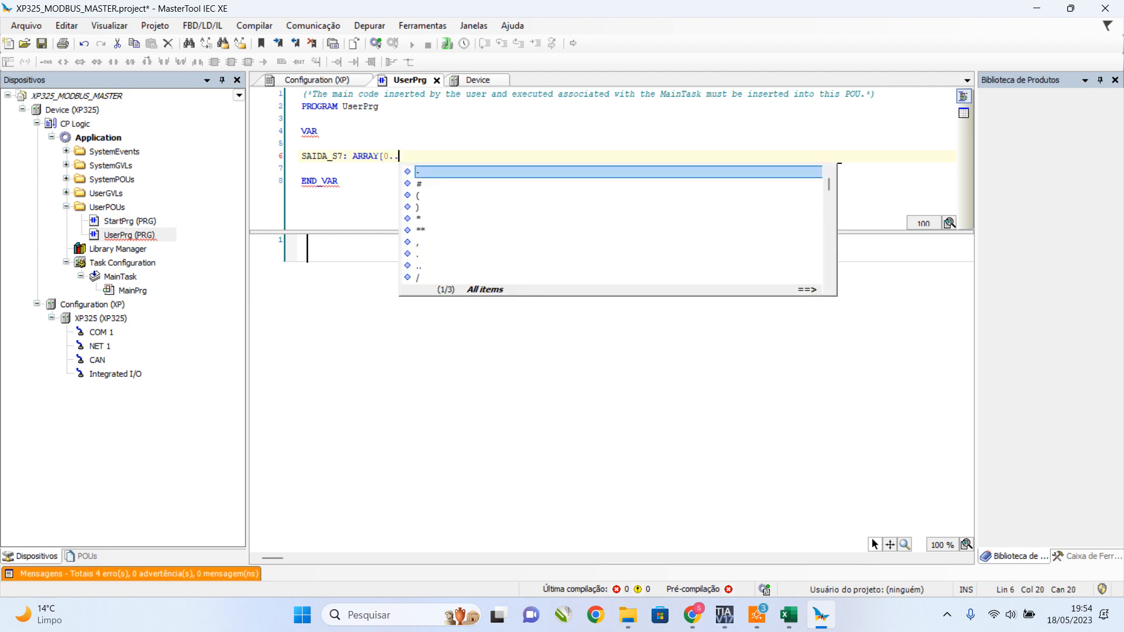
key(BackSpace)
key(BackSpace)
text(7];)
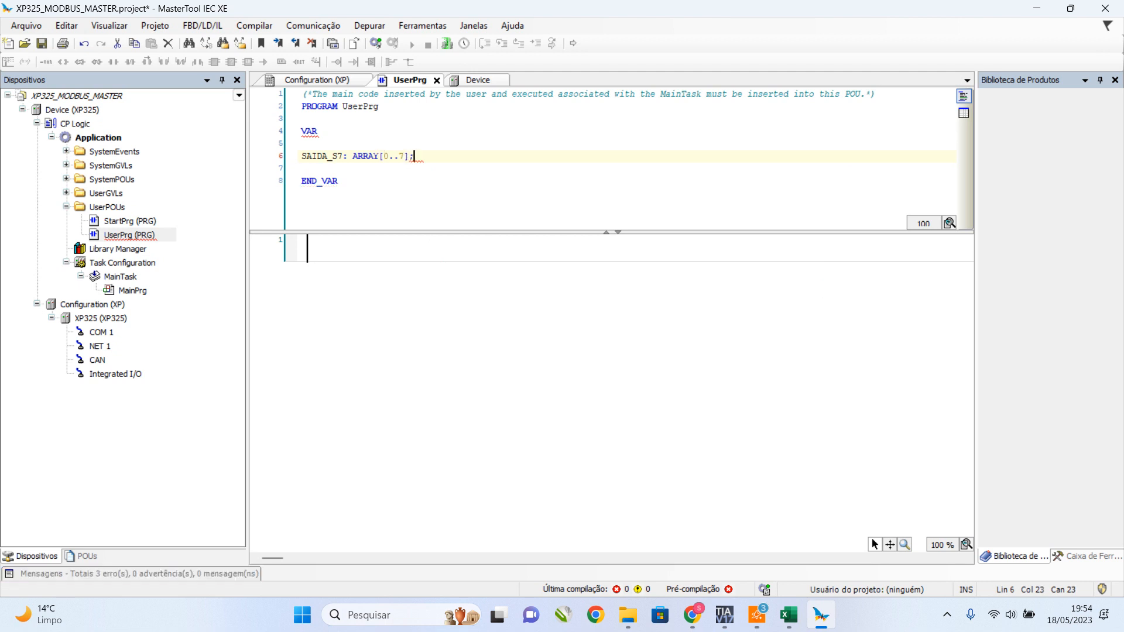
Try writing the SAIDA_S7 array range with three dots as [0...7].
key(Left)
key(Left)
key(Left)
text(.)
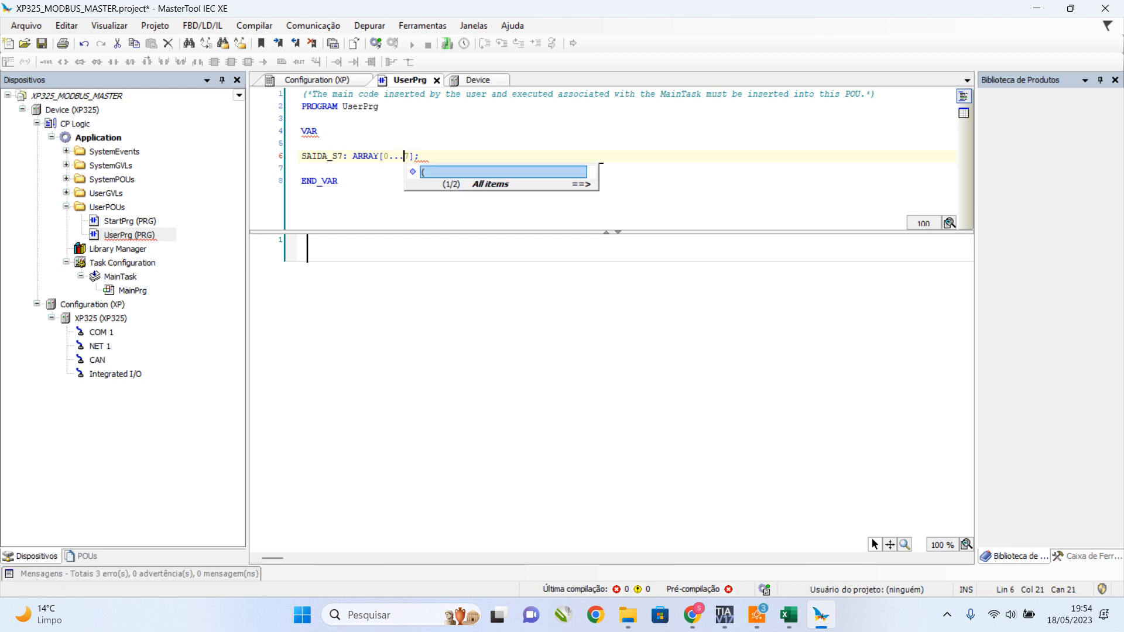
key(Up)
key(Up)
key(Down)
key(Down)
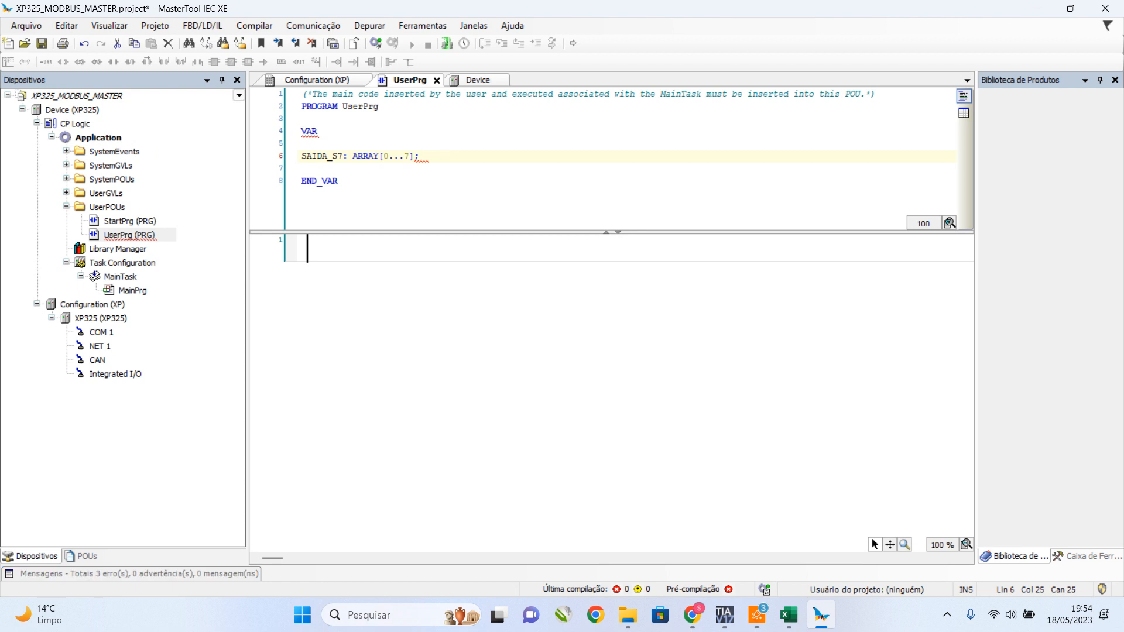
Examine the variable name and index range in the SAIDA_S7 declaration line.
key(Home)
key(shift+Right)
key(shift+Right)
key(shift+Right)
key(shift+Right)
key(shift+Right)
key(shift+Right)
key(shift+Right)
key(shift+Right)
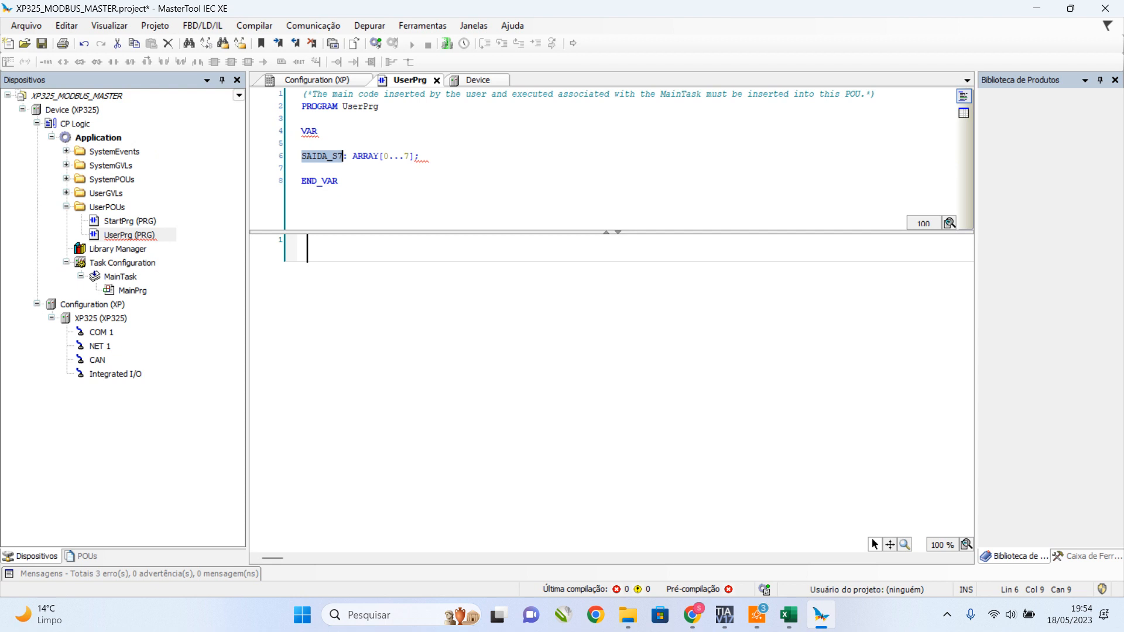
click(339, 181)
click(404, 156)
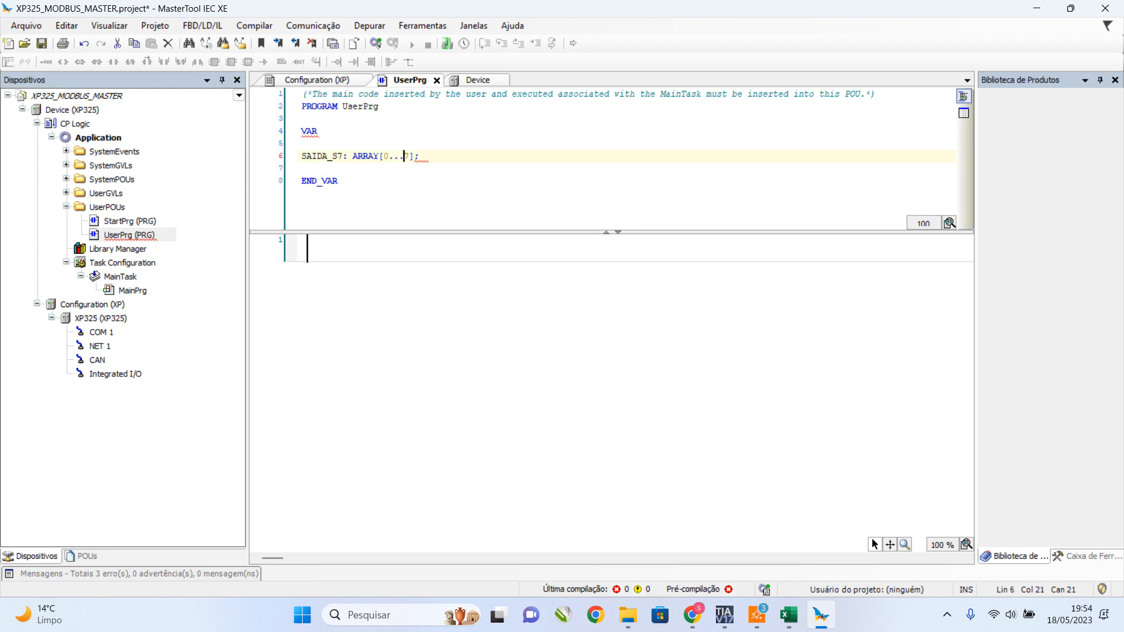
Check the UserPrg declarations in tabular view, return to textual view and inspect the array brackets.
click(964, 113)
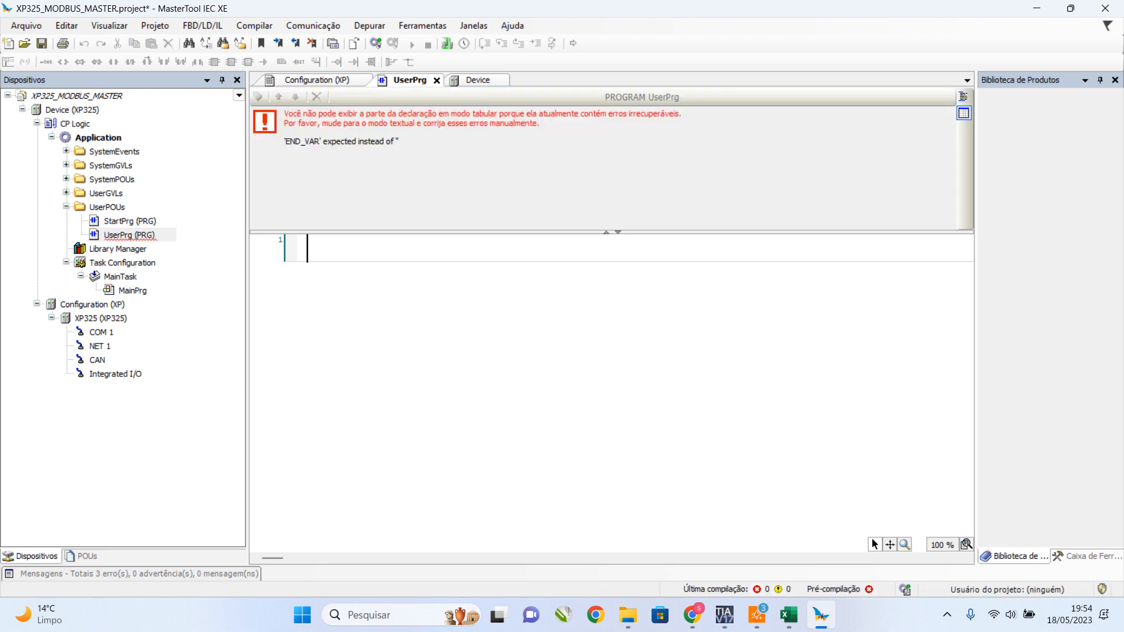
click(963, 96)
click(302, 169)
click(415, 156)
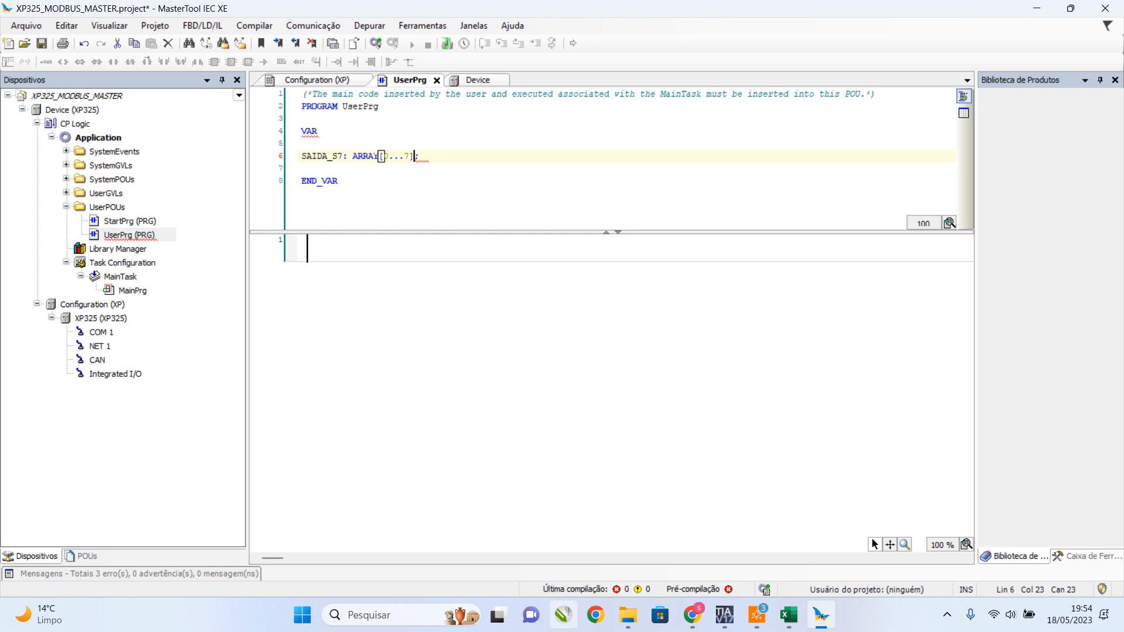
Consult the array example in the MasterTool PDF manual in Chrome and correct the SAIDA_S7 declaration to ARRAY[0..7] OF BOOL in MasterTool.
click(693, 615)
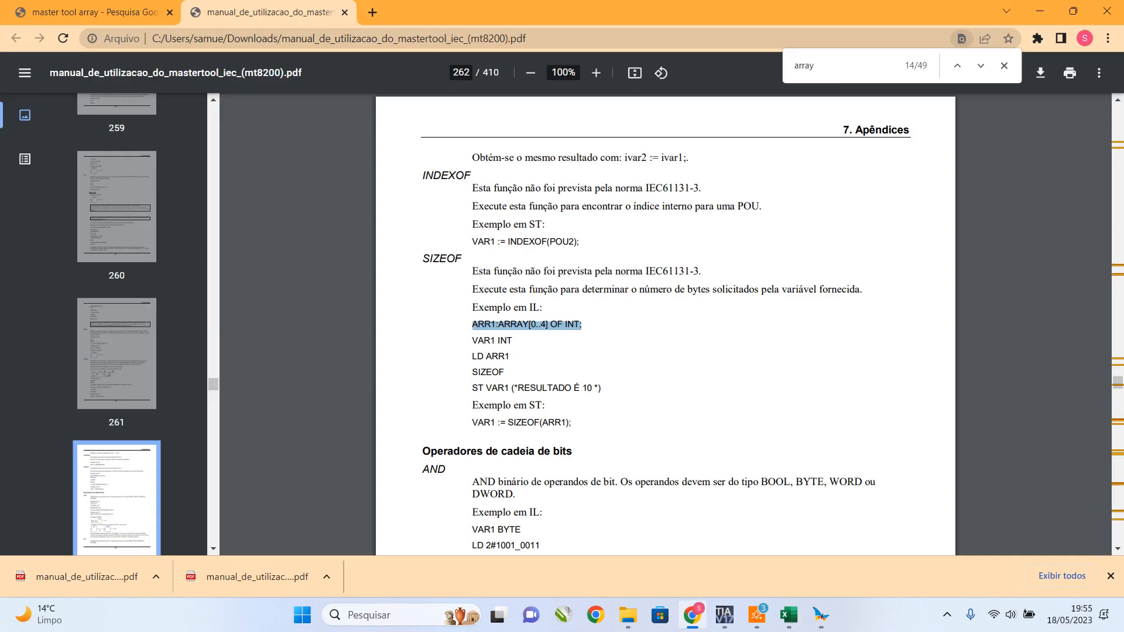
key(alt+Tab)
key(BackSpace)
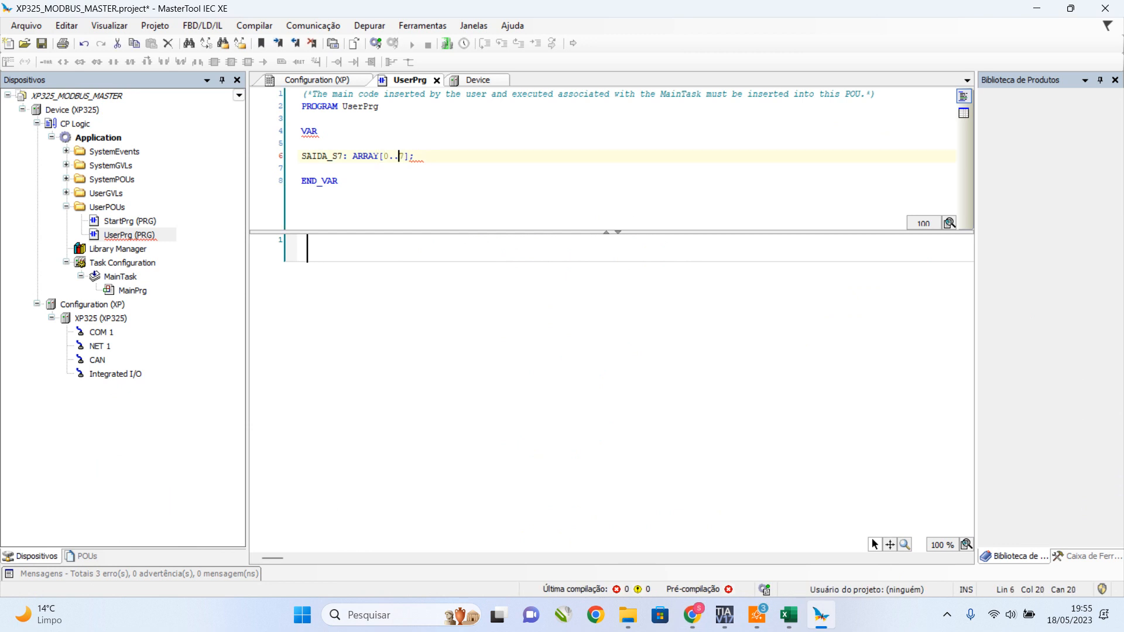
key(Right)
key(Right)
text(OF BOOL)
Examine the name, index range and BOOL data type of the completed SAIDA_S7 declaration.
double_click(327, 155)
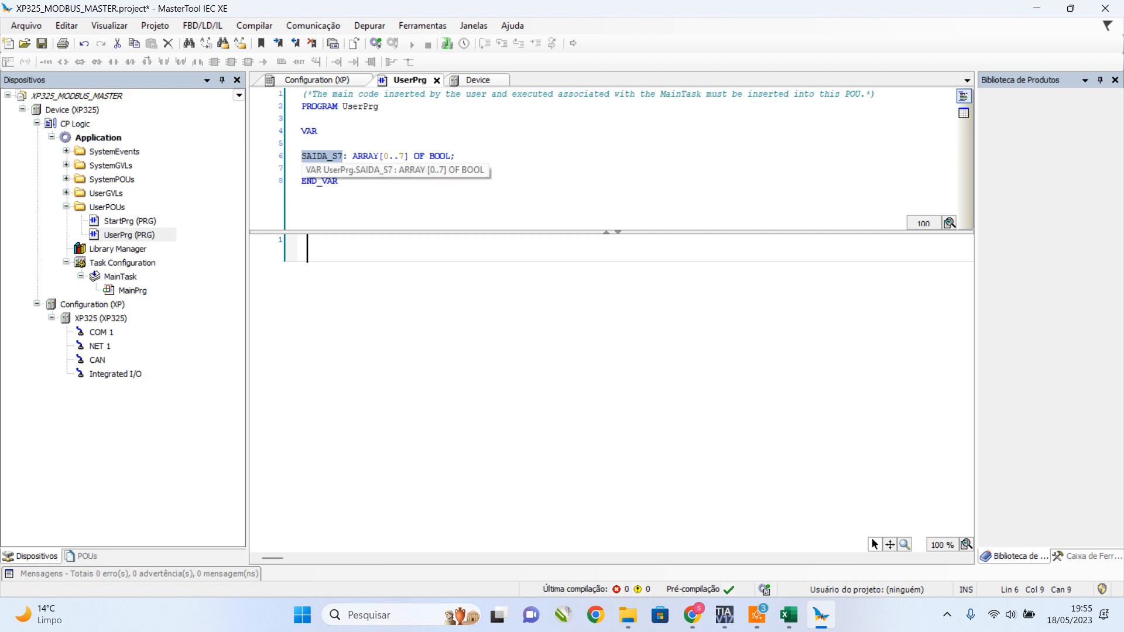
click(388, 156)
drag(383, 156, 404, 156)
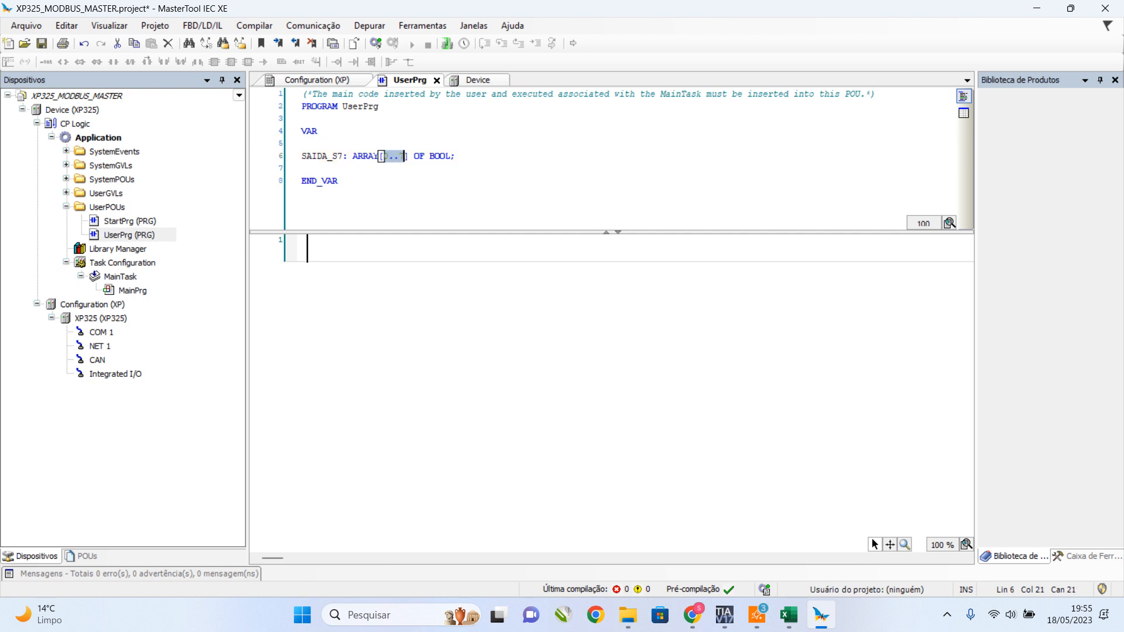
drag(429, 155, 450, 156)
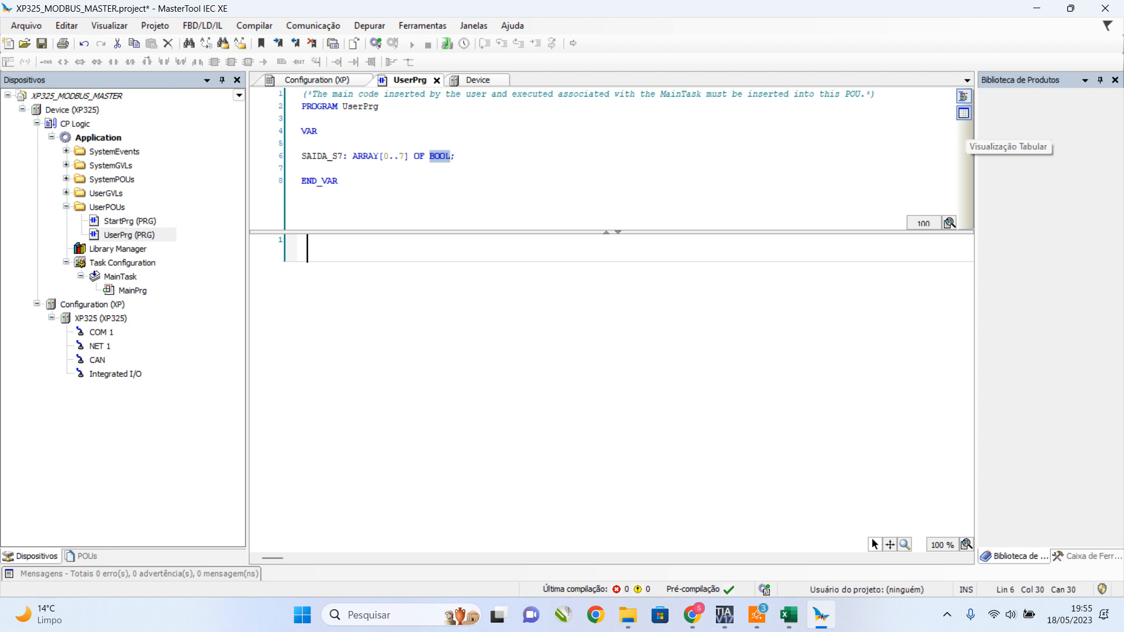
Show the declarations in tabular view and examine the SAIDA_S7 row's data type, address and name.
click(963, 113)
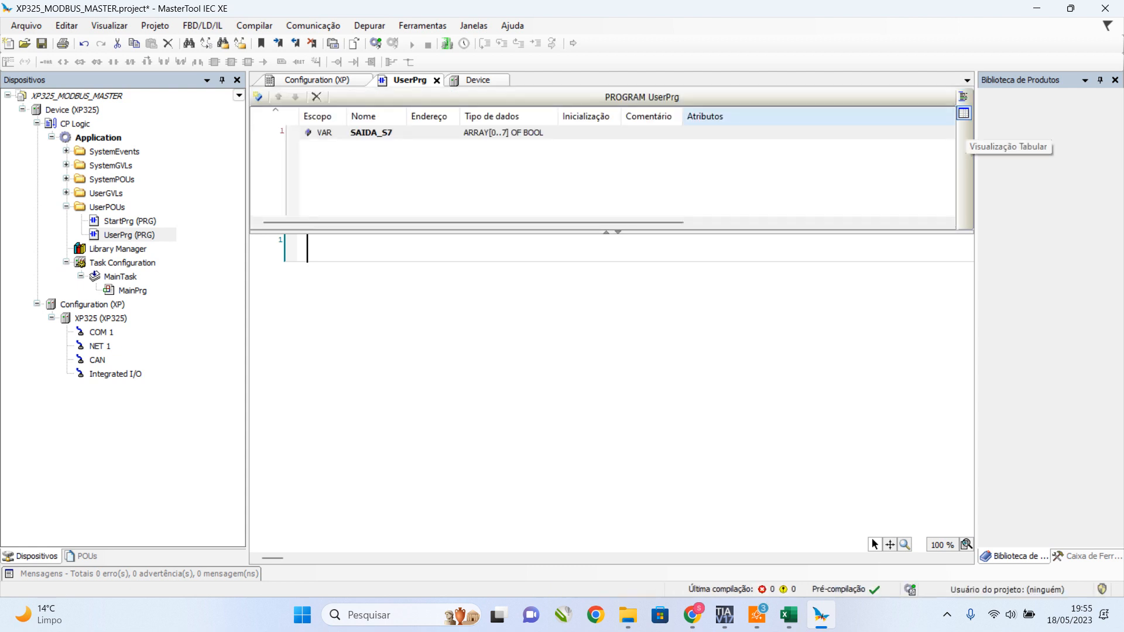
click(504, 133)
click(433, 133)
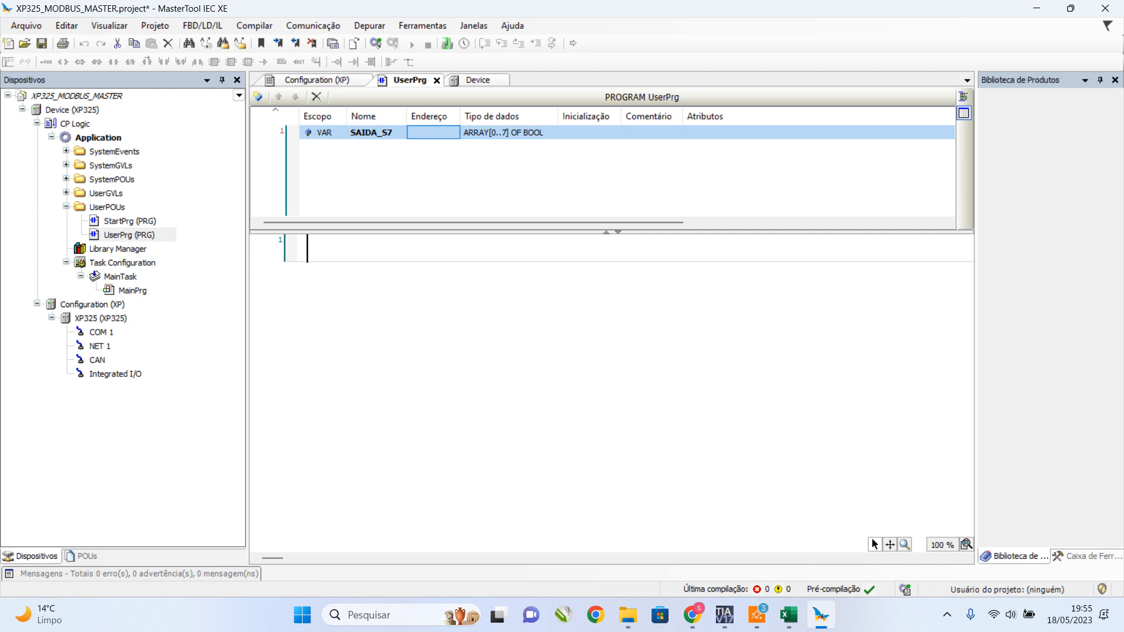
click(505, 133)
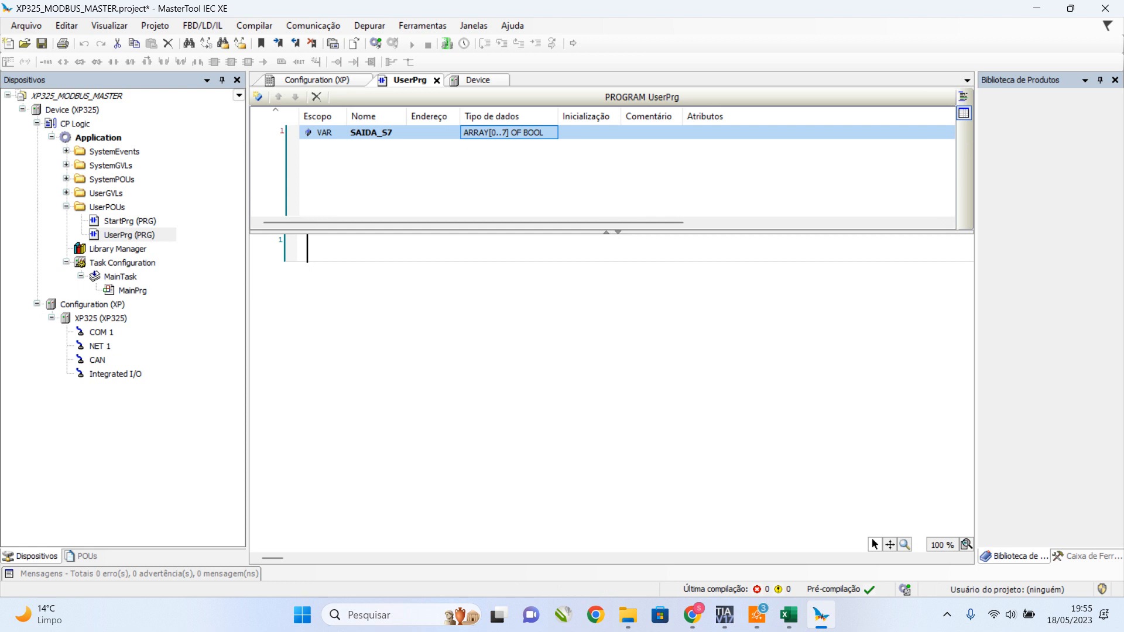
click(376, 133)
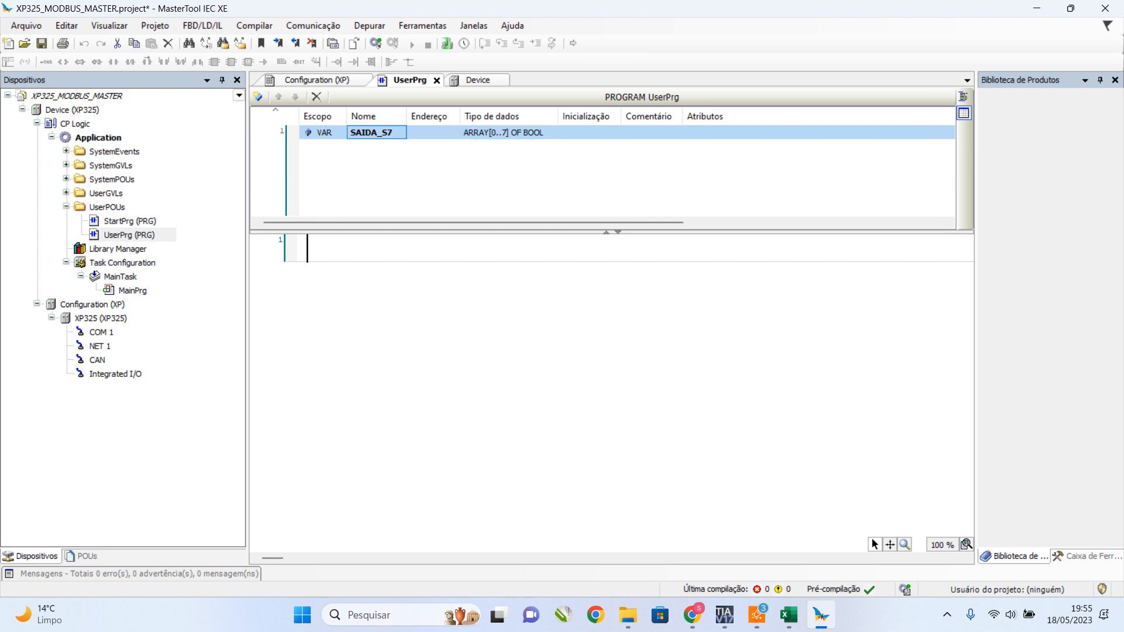
Return to the textual declarations and rename the SAIDA_S7 array to SAIDA.
click(964, 96)
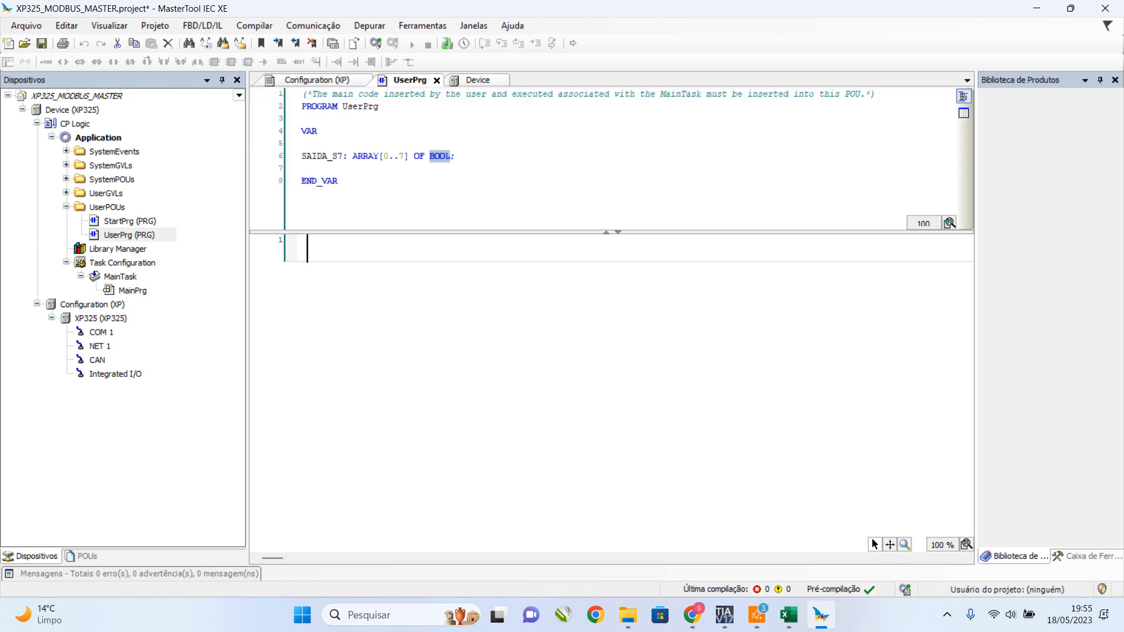
click(343, 156)
key(BackSpace)
key(BackSpace)
key(BackSpace)
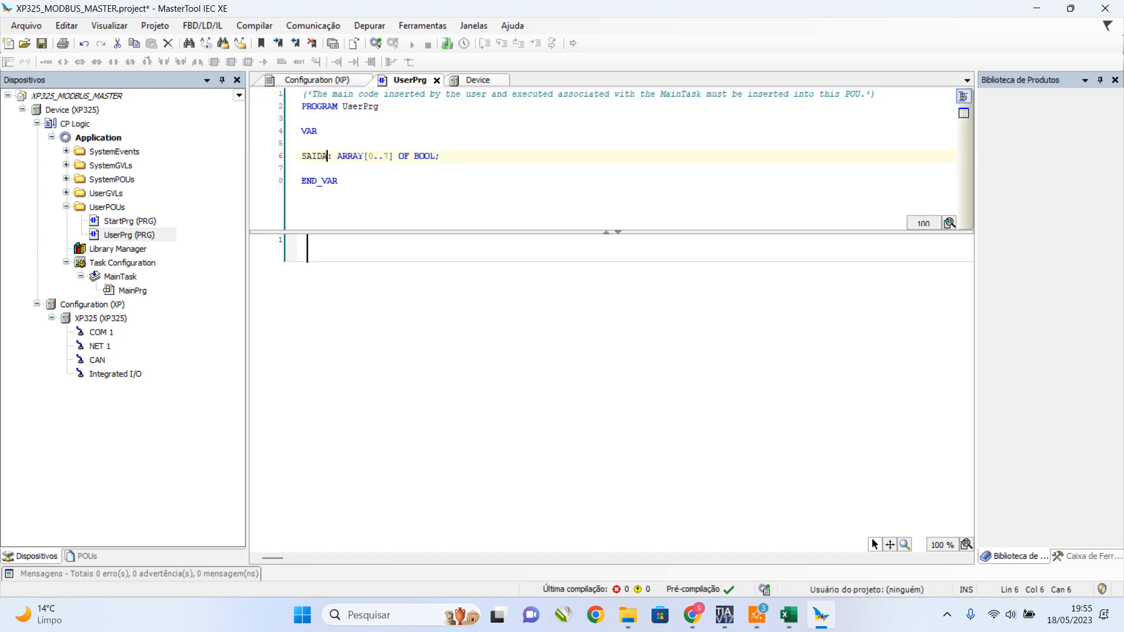
click(339, 181)
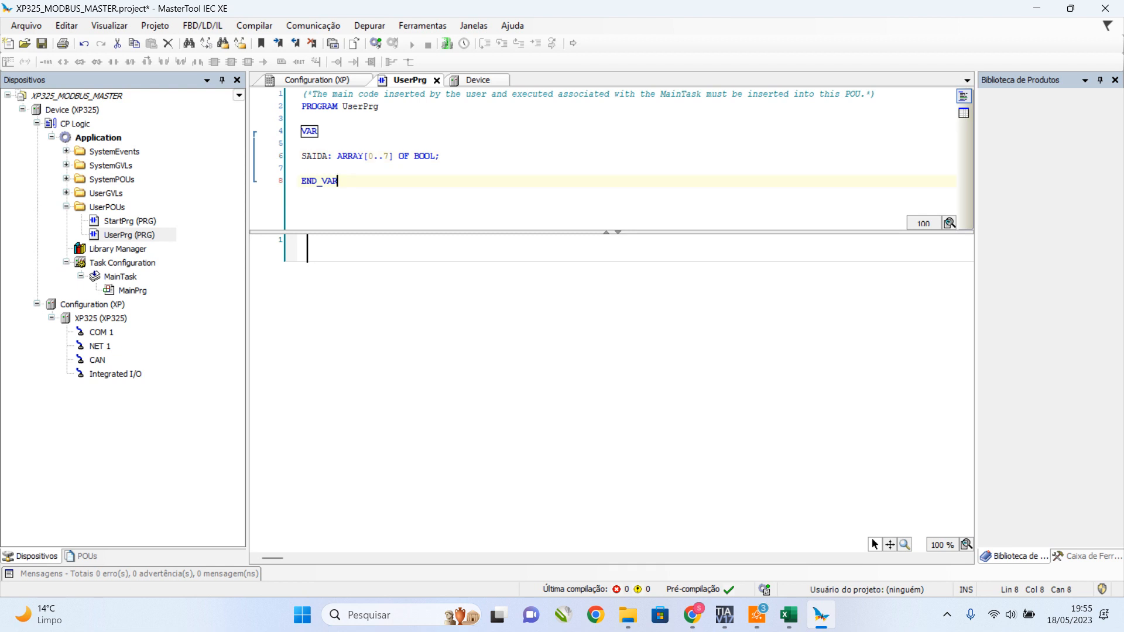
Duplicate the SAIDA declaration on the next line and rename the copy ENTRADA, keeping ARRAY[0..7] OF BOOL.
drag(302, 156, 440, 157)
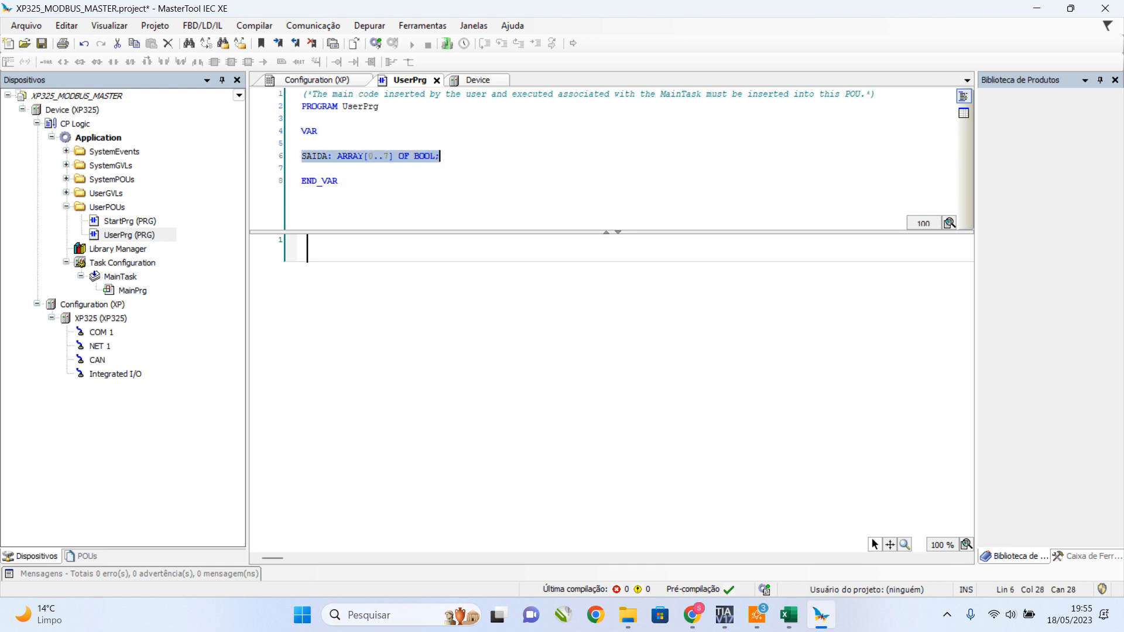
key(ctrl+c)
key(End)
key(Return)
key(ctrl+v)
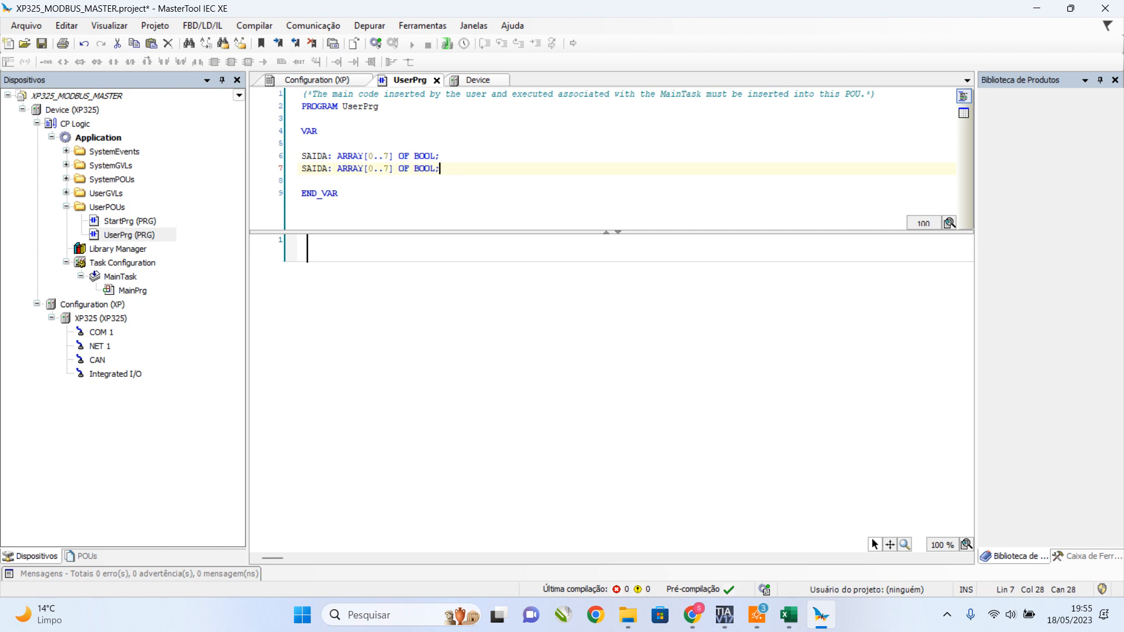
double_click(311, 168)
text(ENTRADA)
click(302, 144)
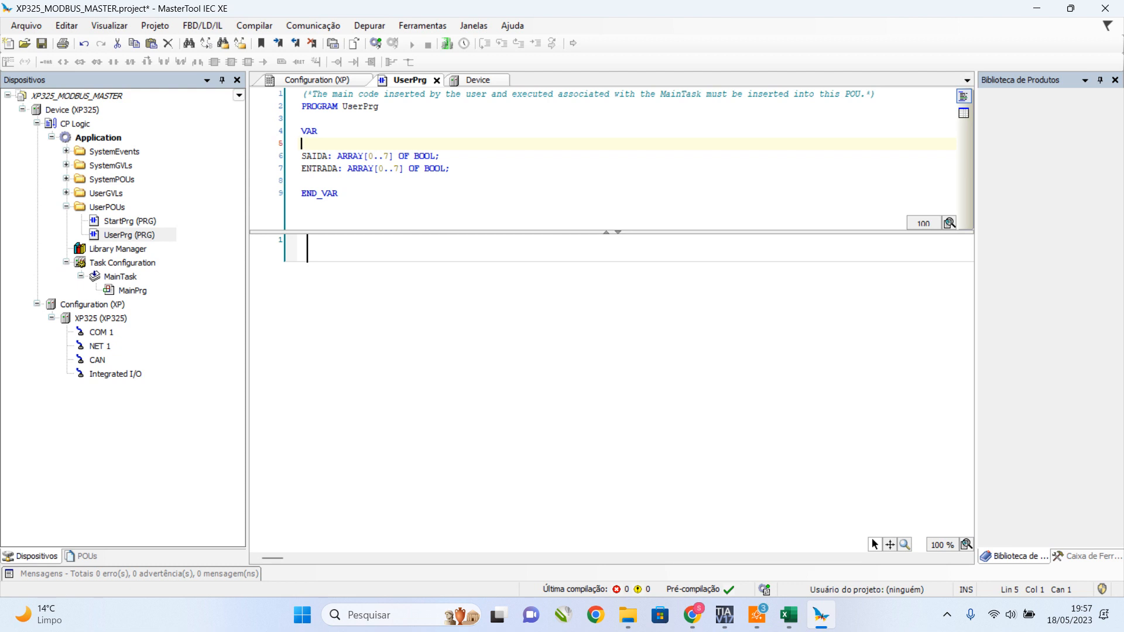
Show the declarations in tabular view and compare the data types of SAIDA and ENTRADA.
click(963, 113)
click(504, 146)
click(504, 133)
click(505, 146)
click(504, 133)
click(504, 146)
click(505, 132)
click(504, 146)
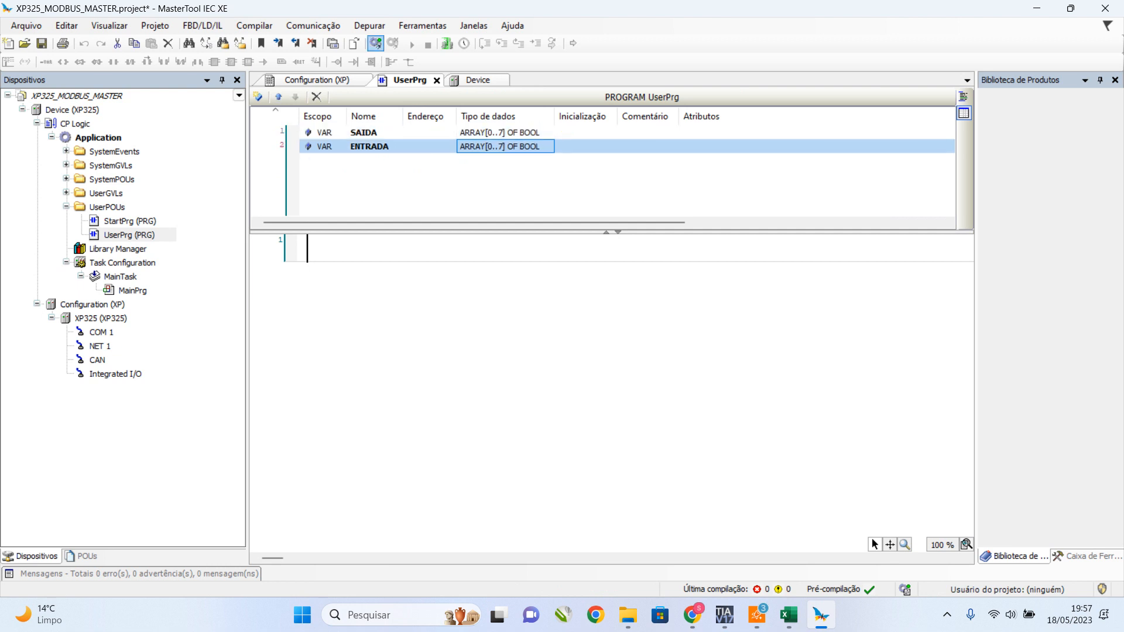
Try to log in to the device.
click(376, 44)
click(656, 358)
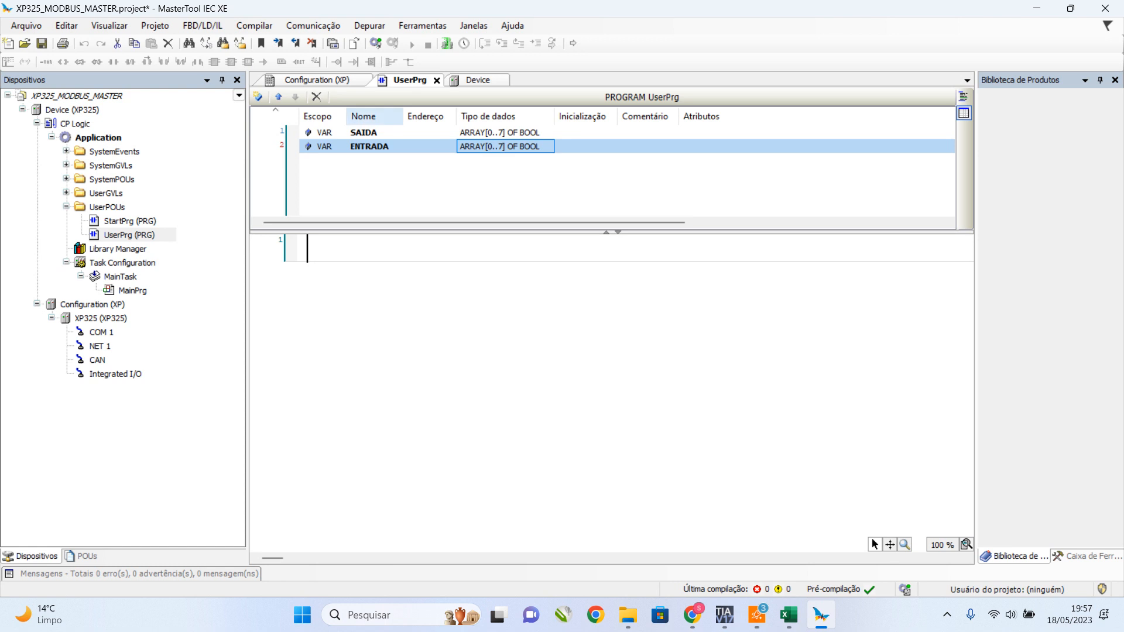
Open the device's communication settings and make XP325_192.168.20.203 the active controller path.
double_click(71, 109)
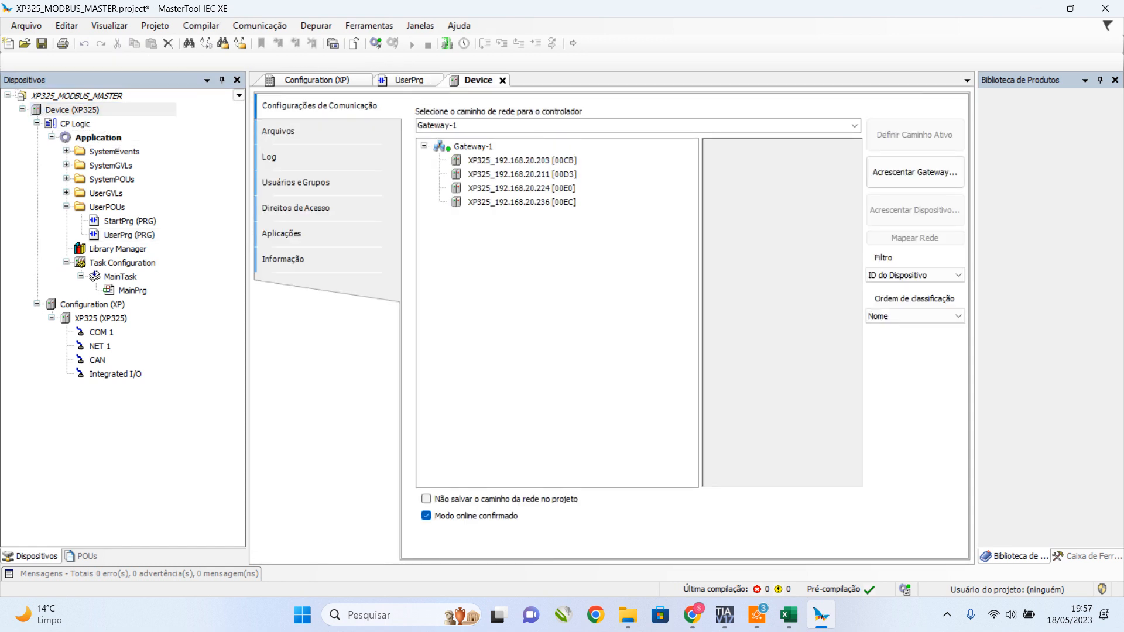
click(522, 160)
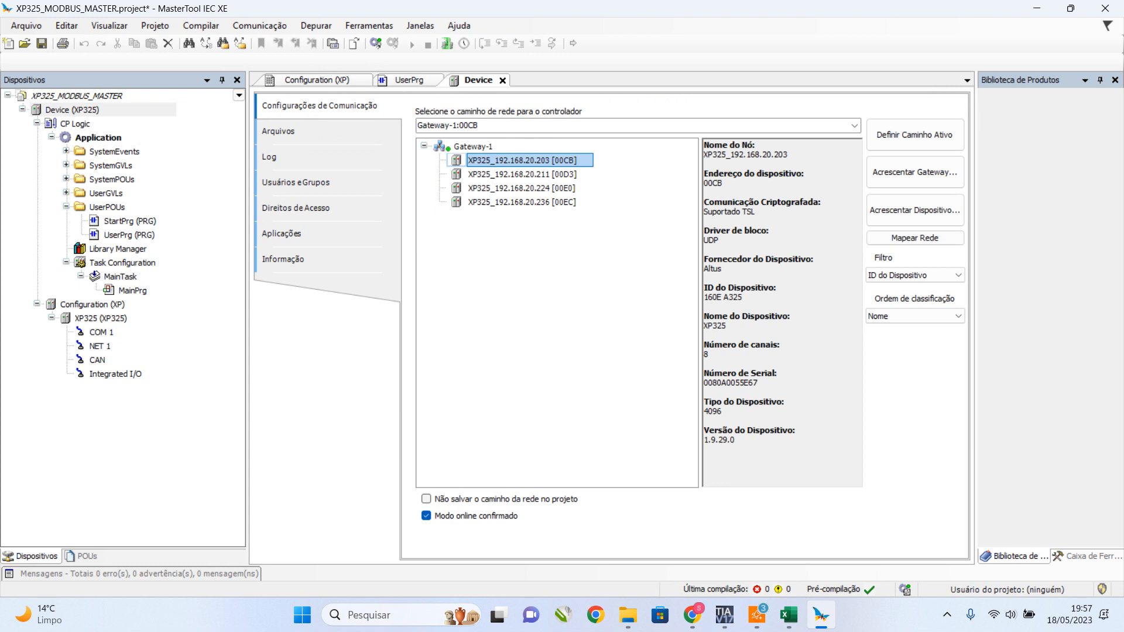
double_click(522, 160)
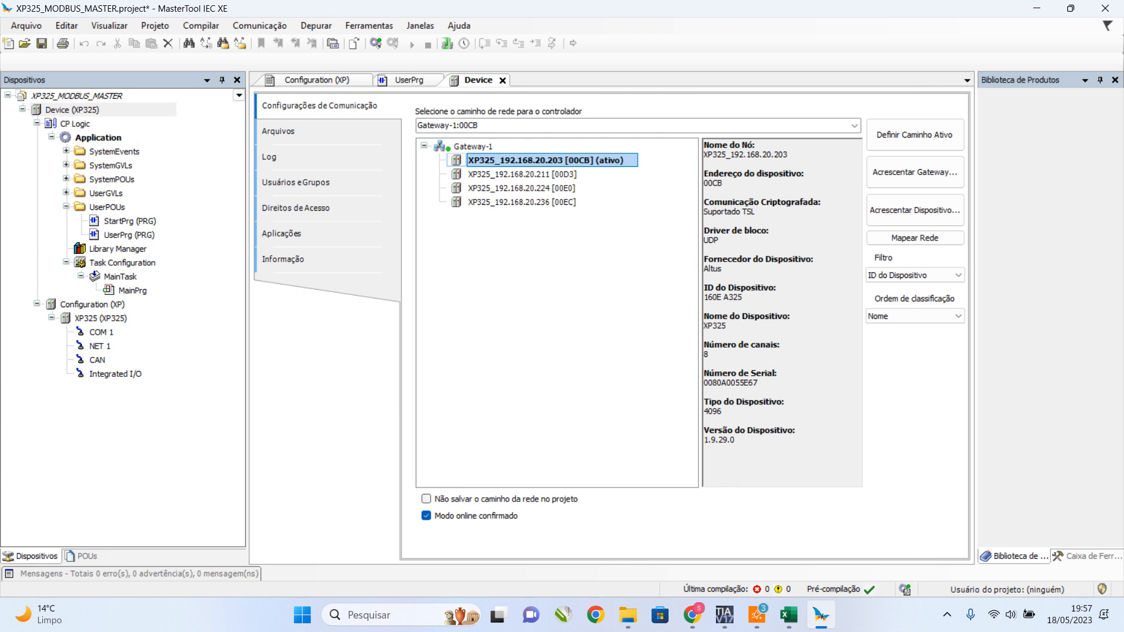
Try to log in to XP325_192.168.20.203 and replace its application, accepting the differing Ethernet configuration.
click(376, 42)
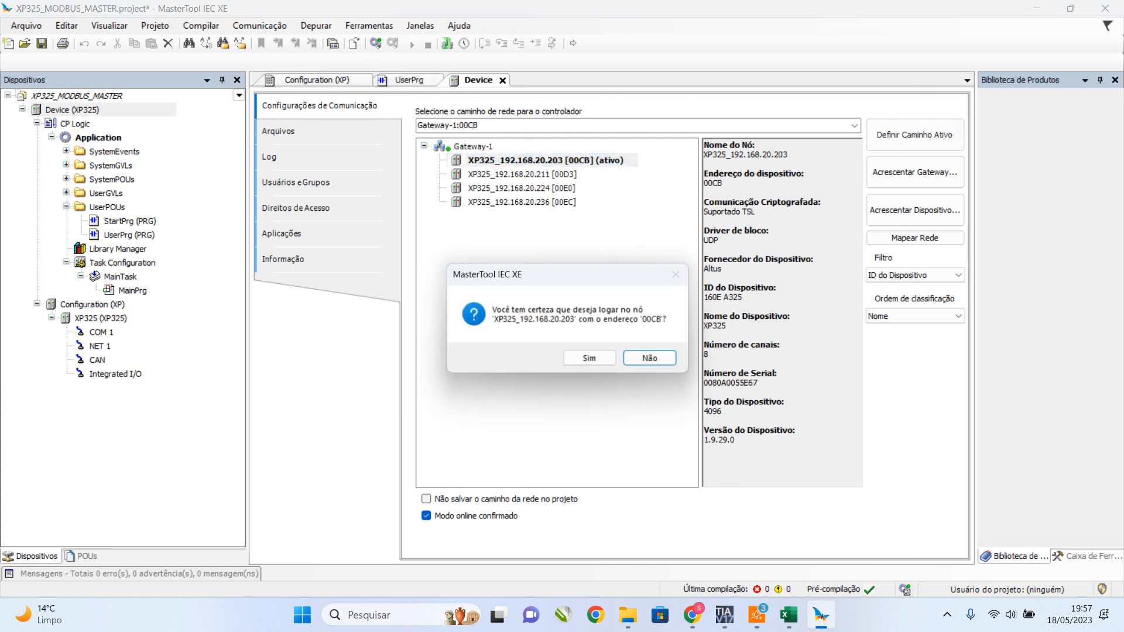
click(589, 358)
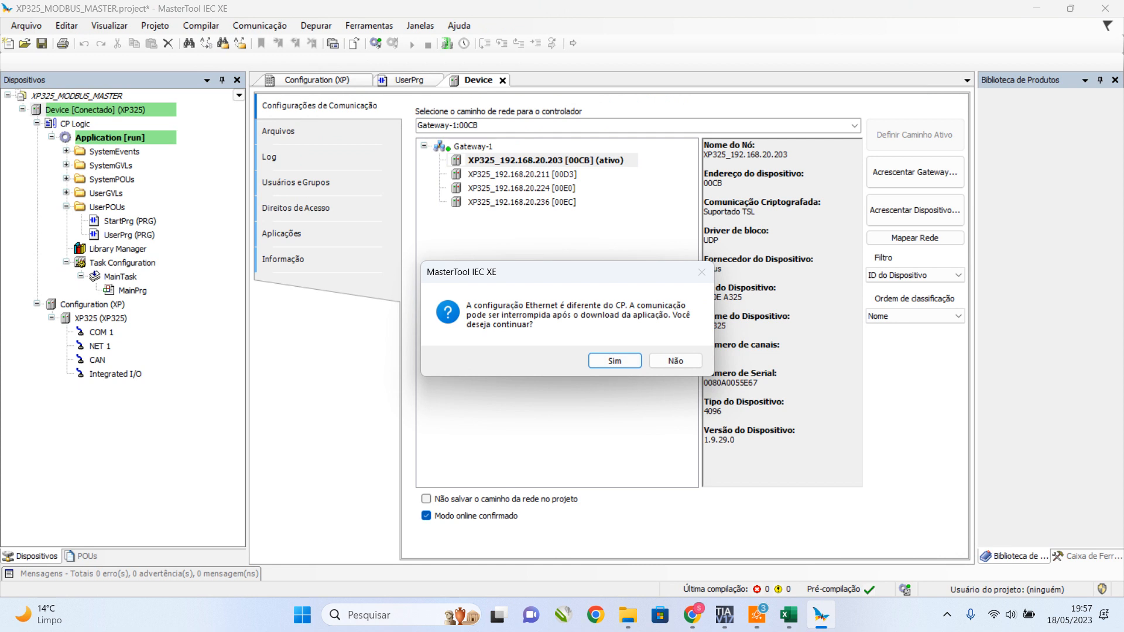
click(612, 358)
click(531, 371)
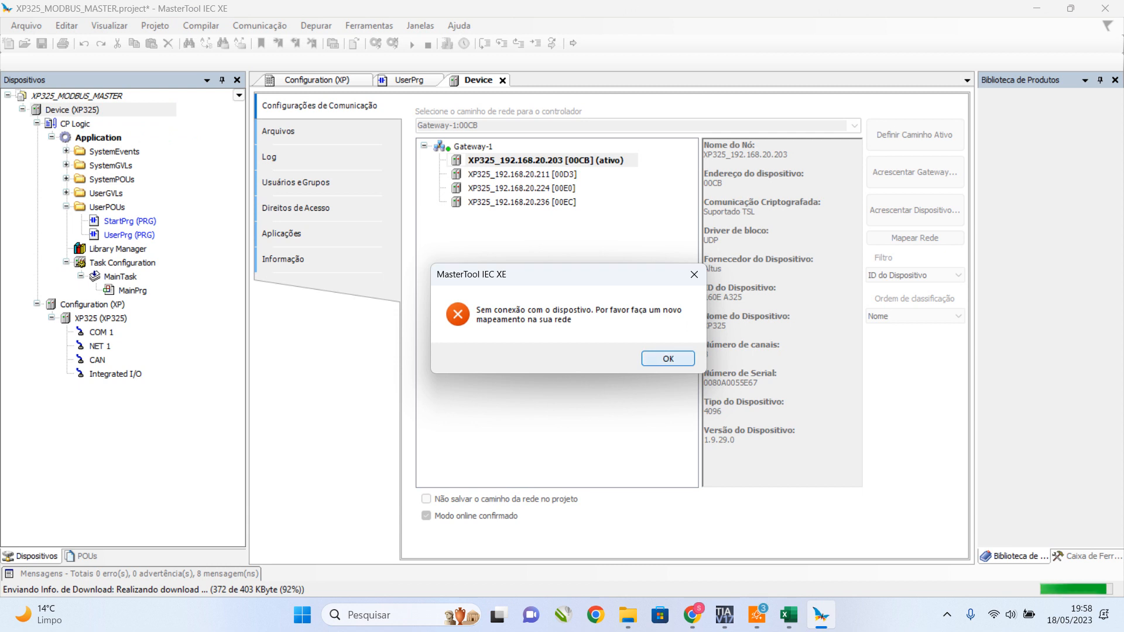
key(Return)
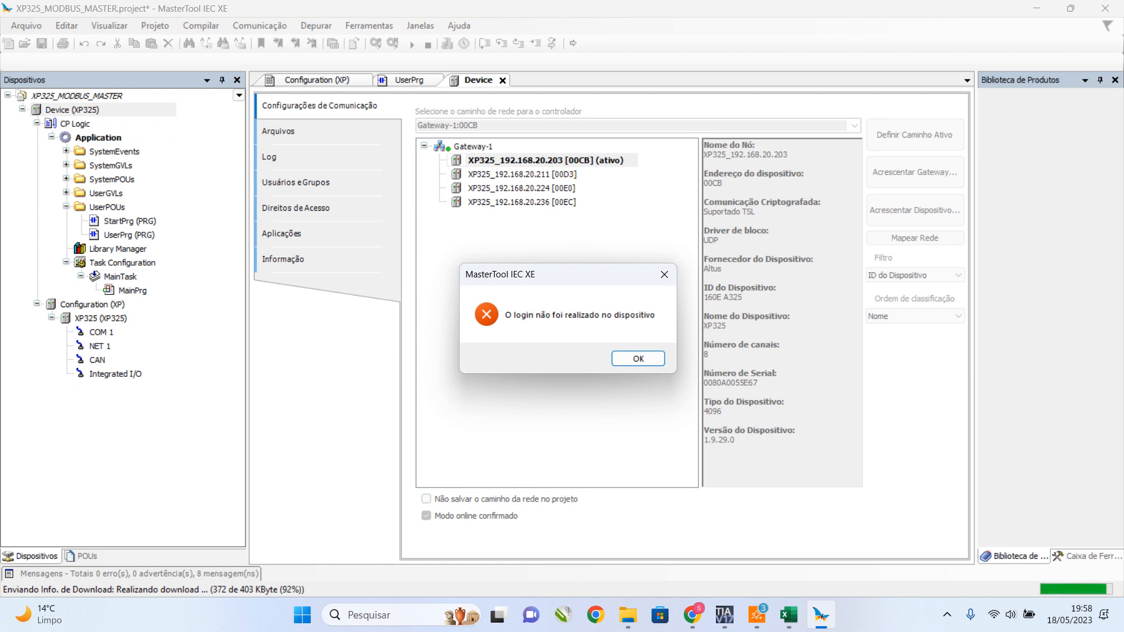
click(638, 358)
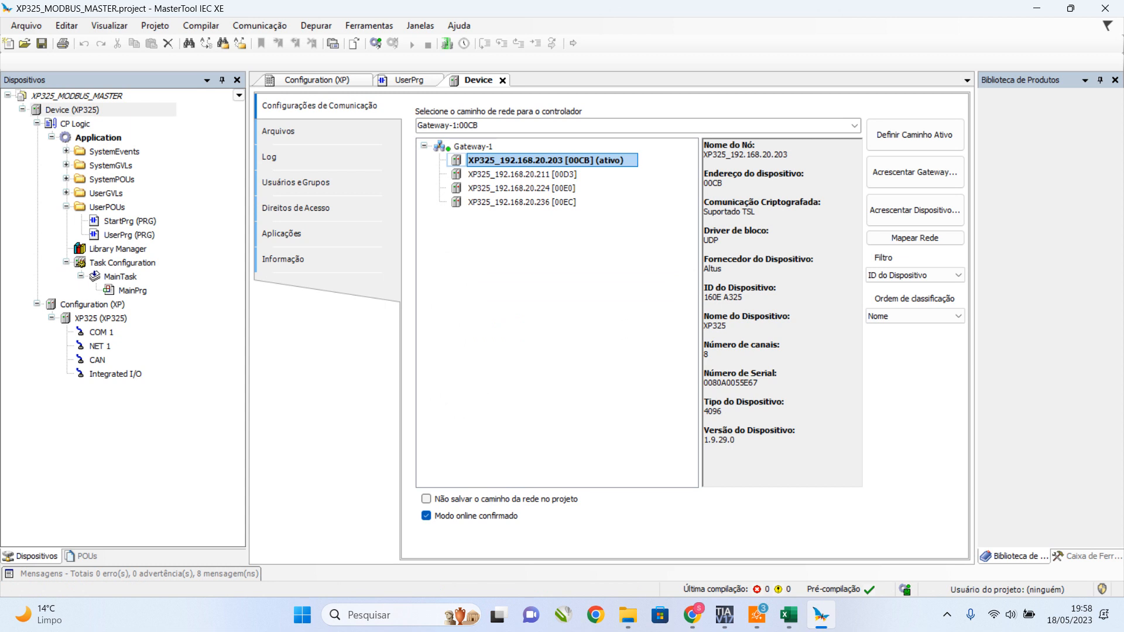
Make XP325_192.168.20.211 the active controller path.
click(522, 174)
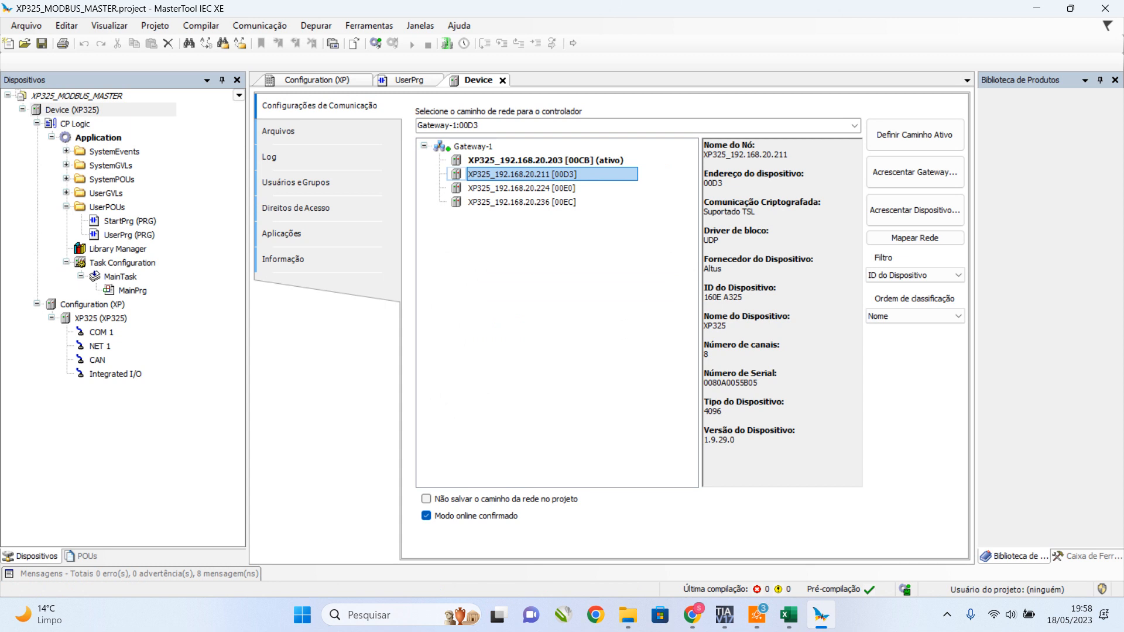
double_click(522, 175)
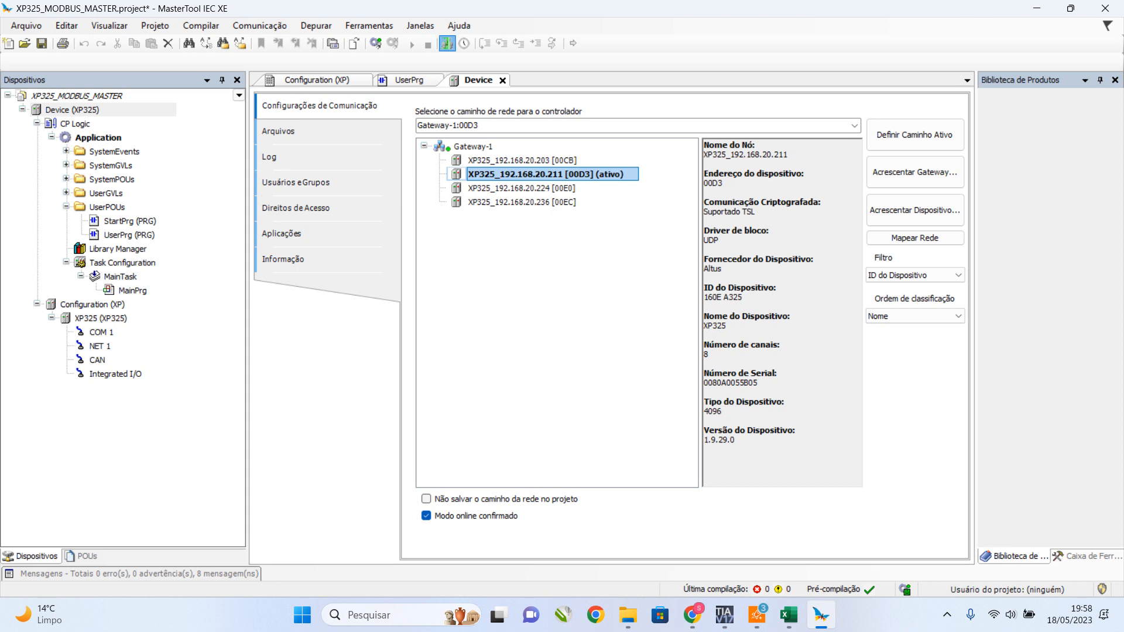
Use Easy Connection to apply the network settings of XP325_192.168.20.211 to NET 1, and check NET 1's Ethernet parameters.
click(446, 43)
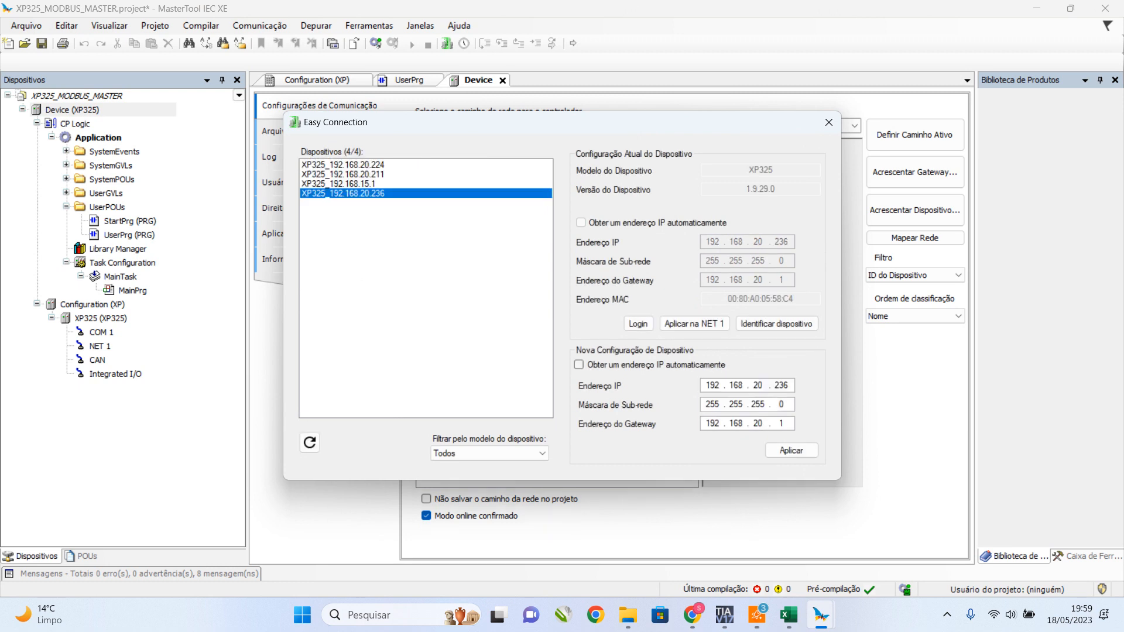
click(343, 174)
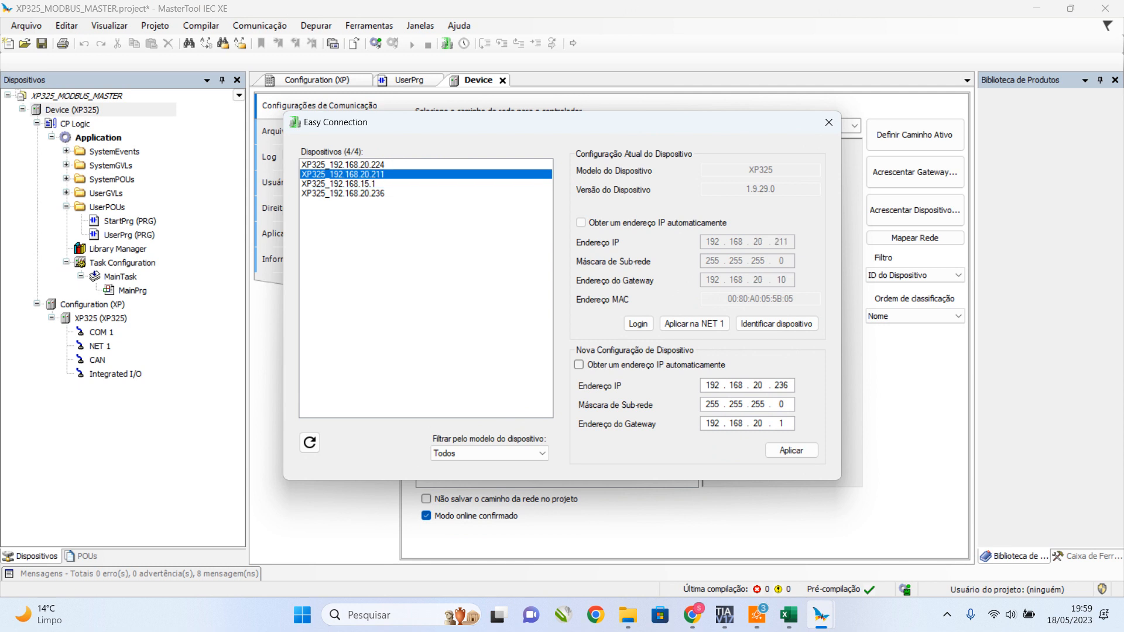
click(694, 323)
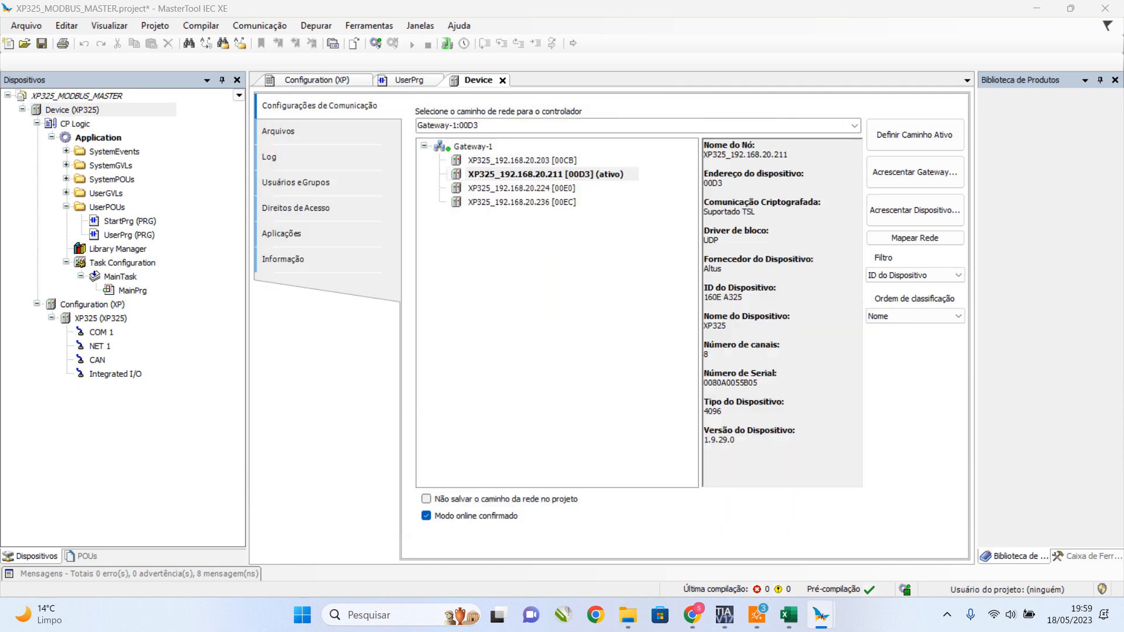
key(Return)
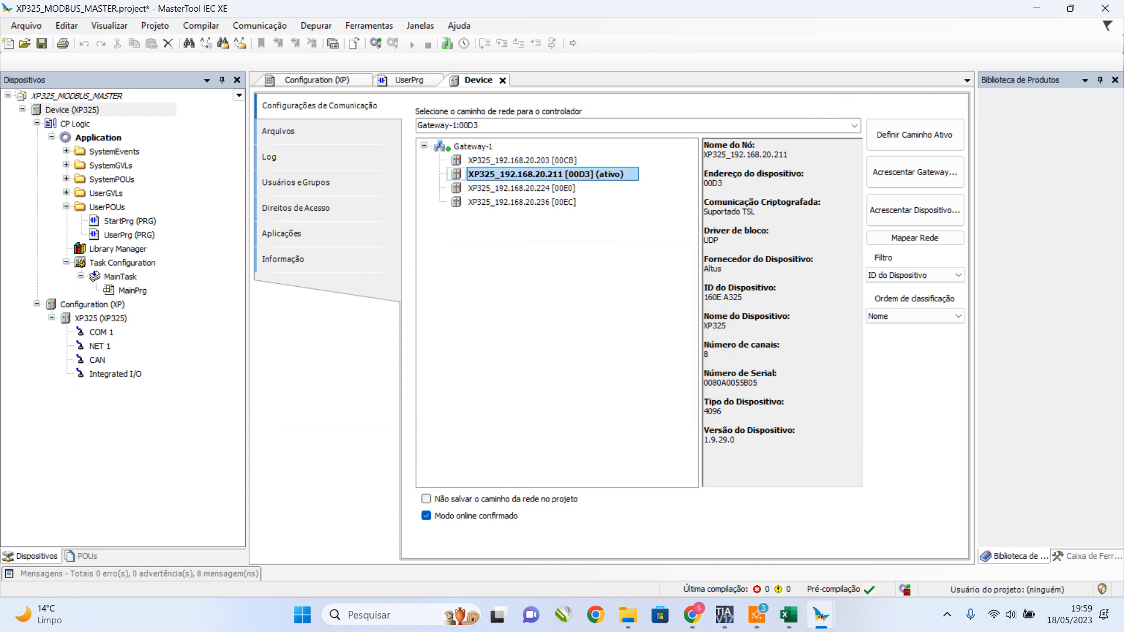
click(100, 347)
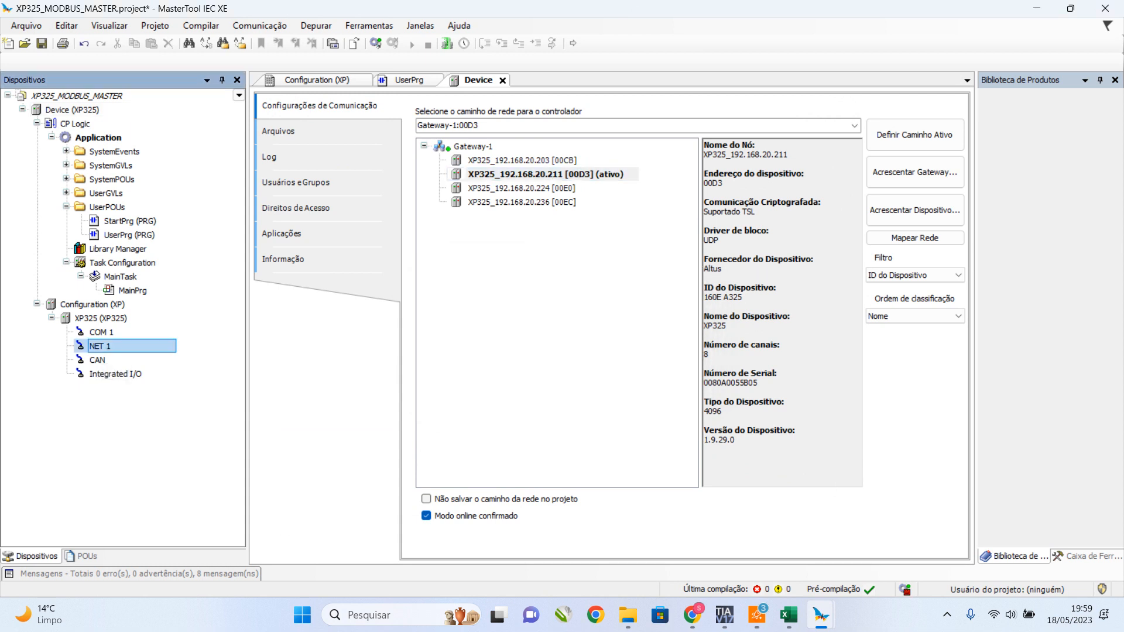
double_click(112, 347)
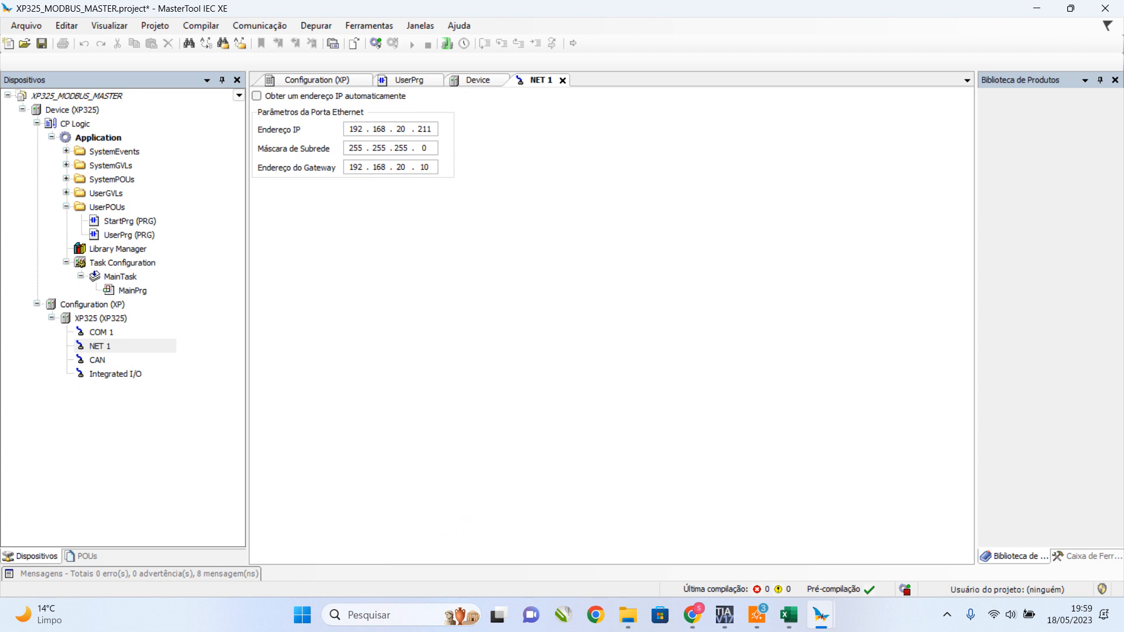
Log in to the active XP325, download the application with the project source code, and set the controller running.
click(375, 43)
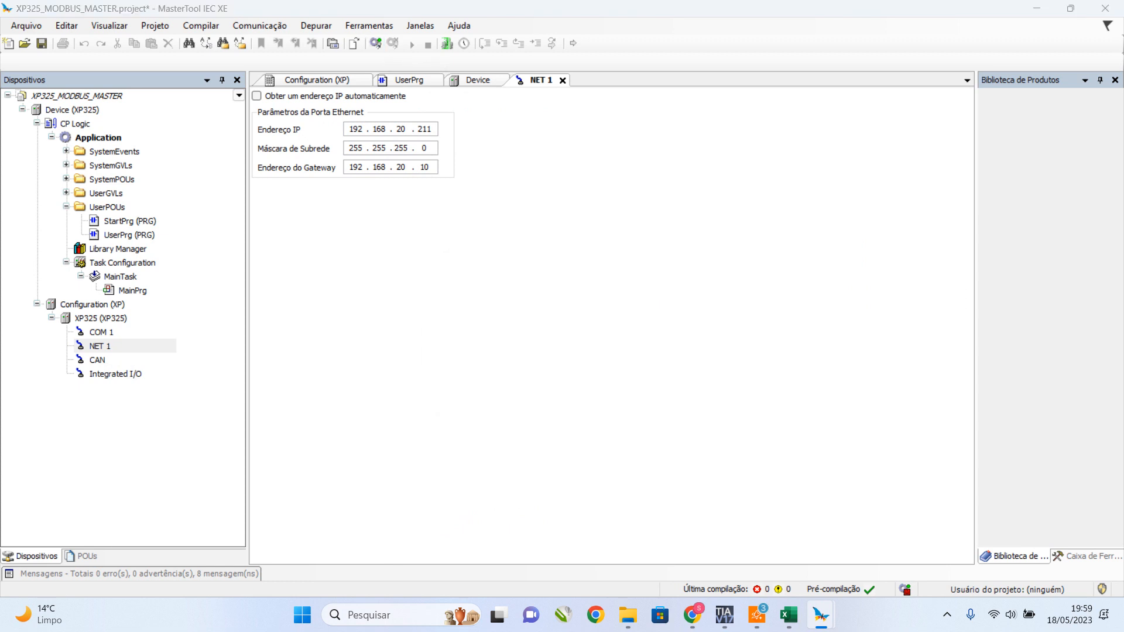
click(590, 358)
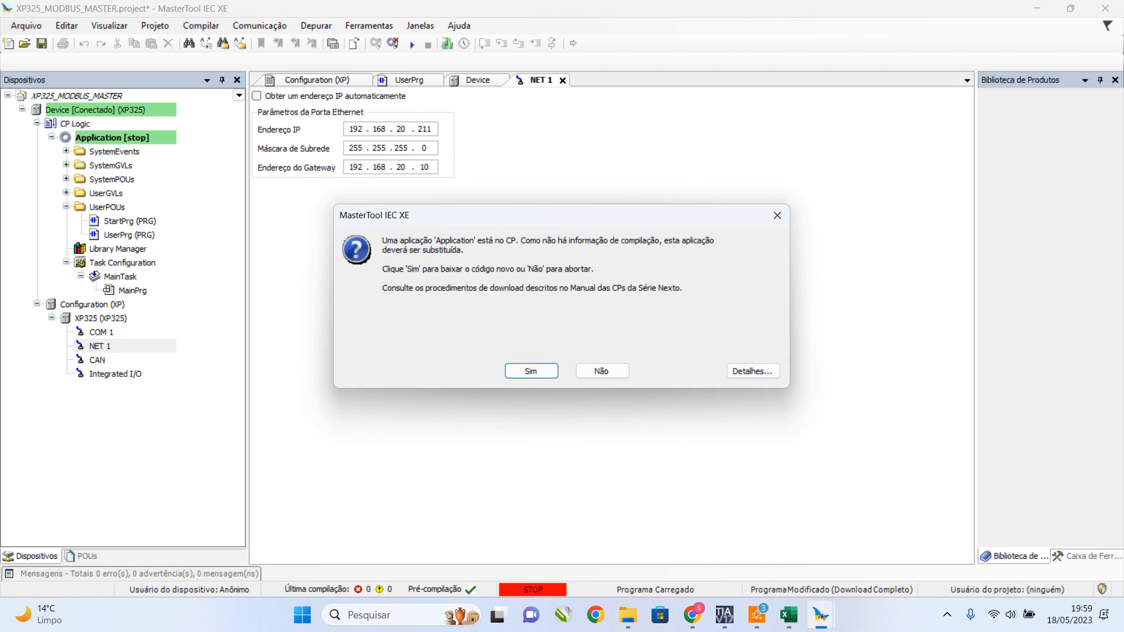
key(Return)
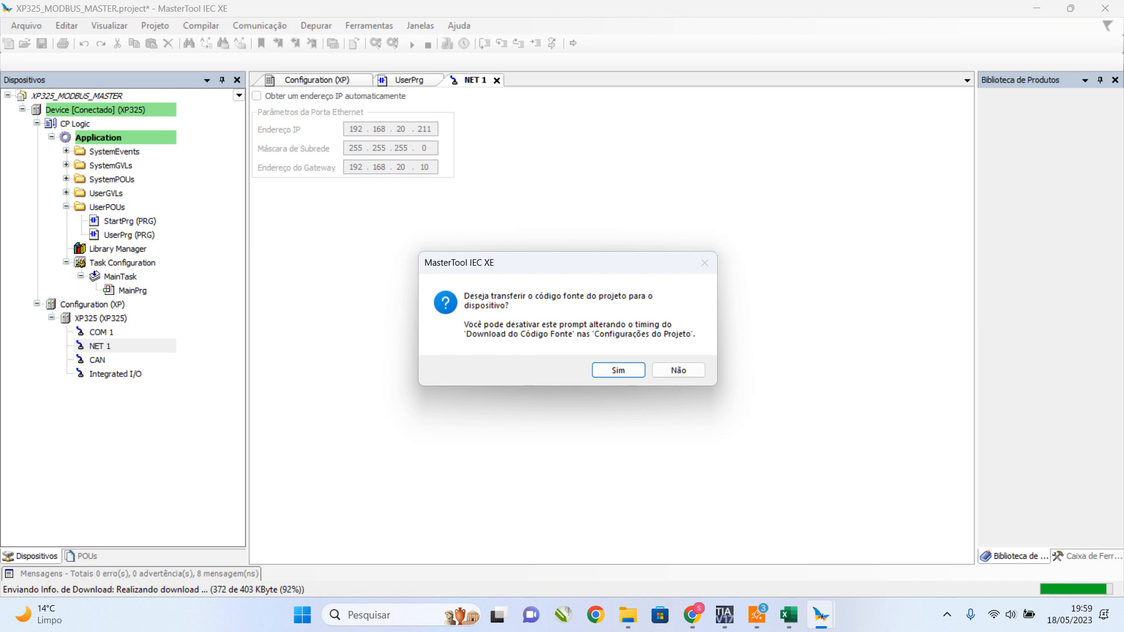
key(Return)
key(Return)
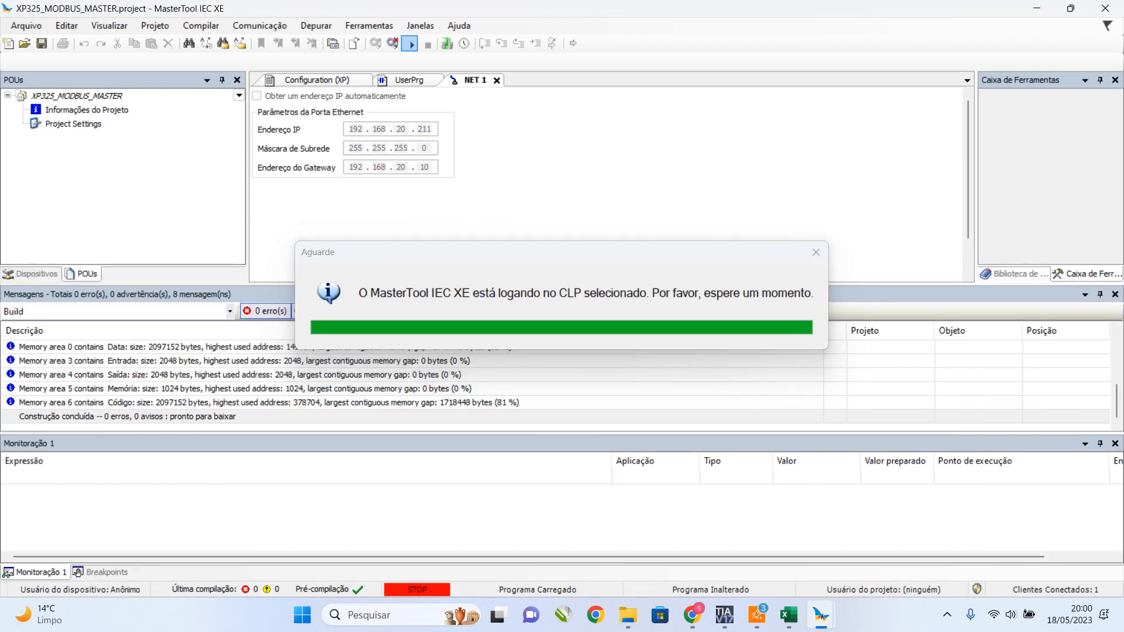
key(F5)
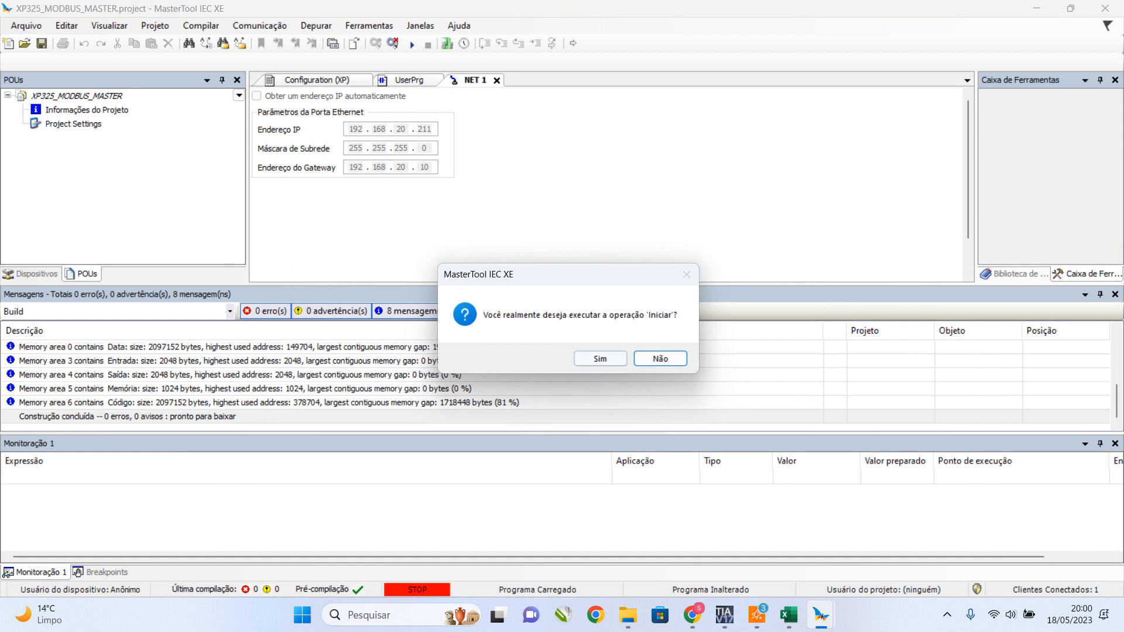
key(Return)
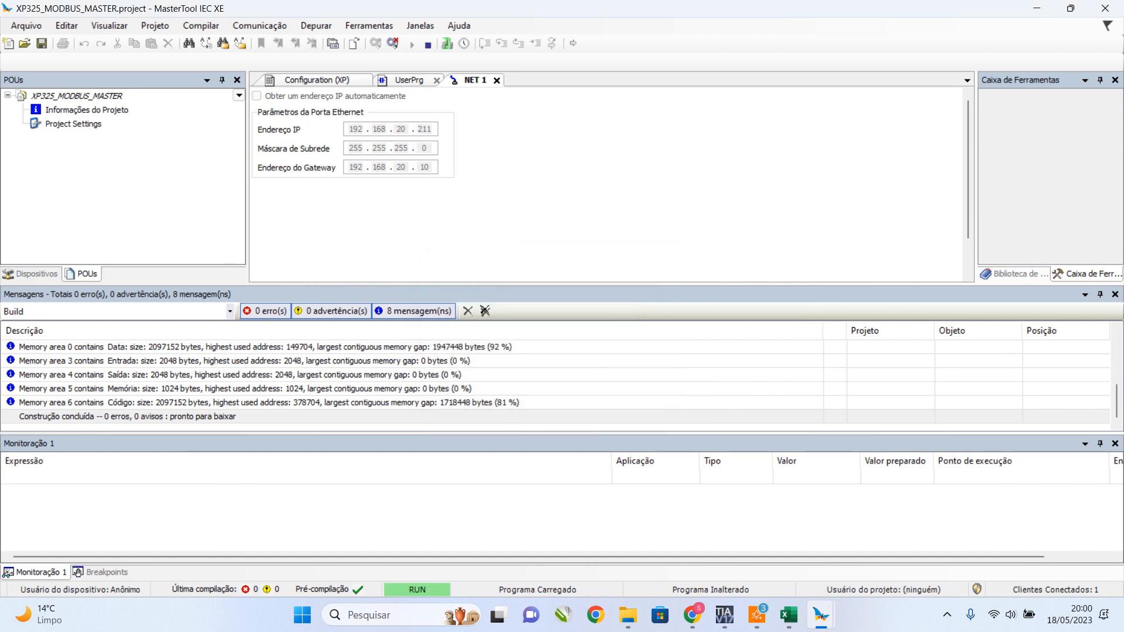
Examine the online values of SAIDA[0] to SAIDA[7] in UserPrg and log out of the device.
click(410, 80)
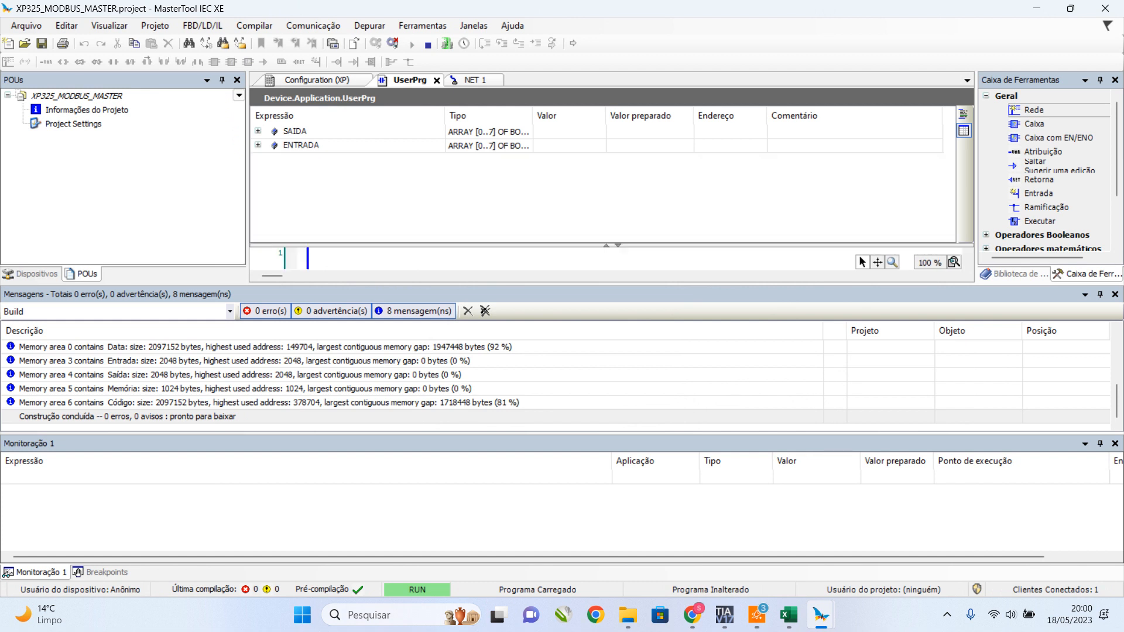
click(258, 131)
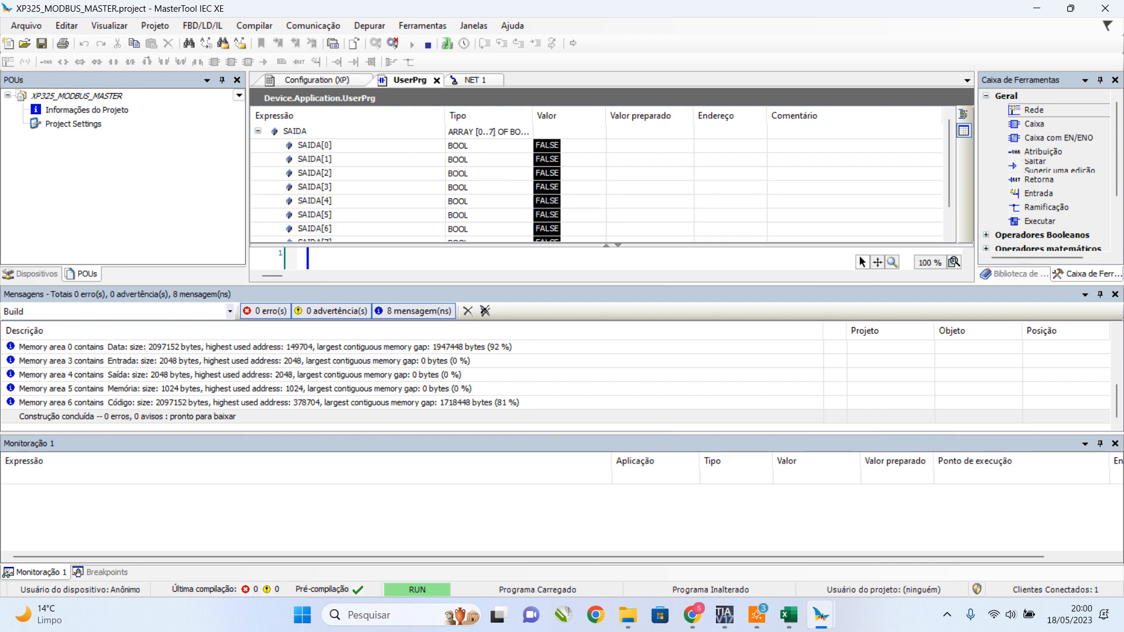
drag(562, 285, 561, 399)
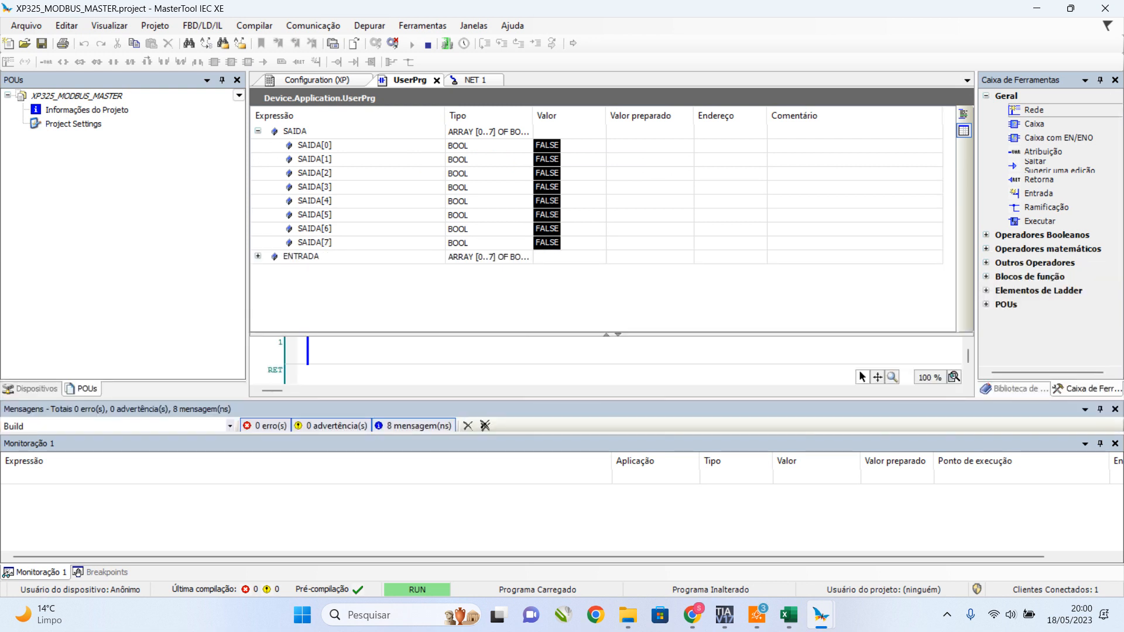
click(314, 145)
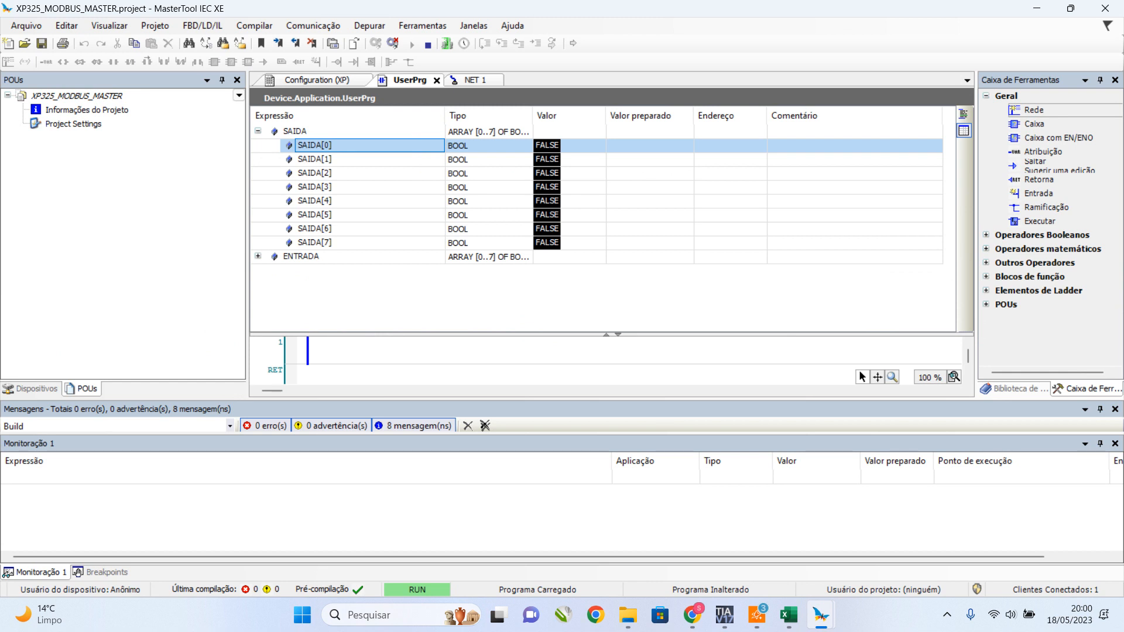
click(469, 351)
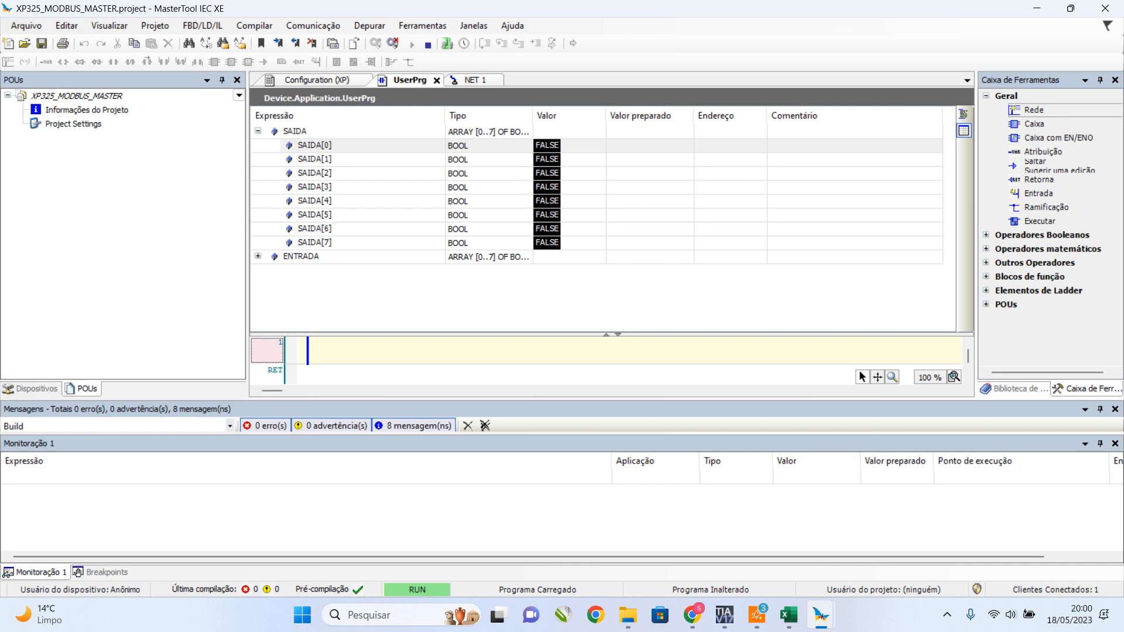
click(393, 44)
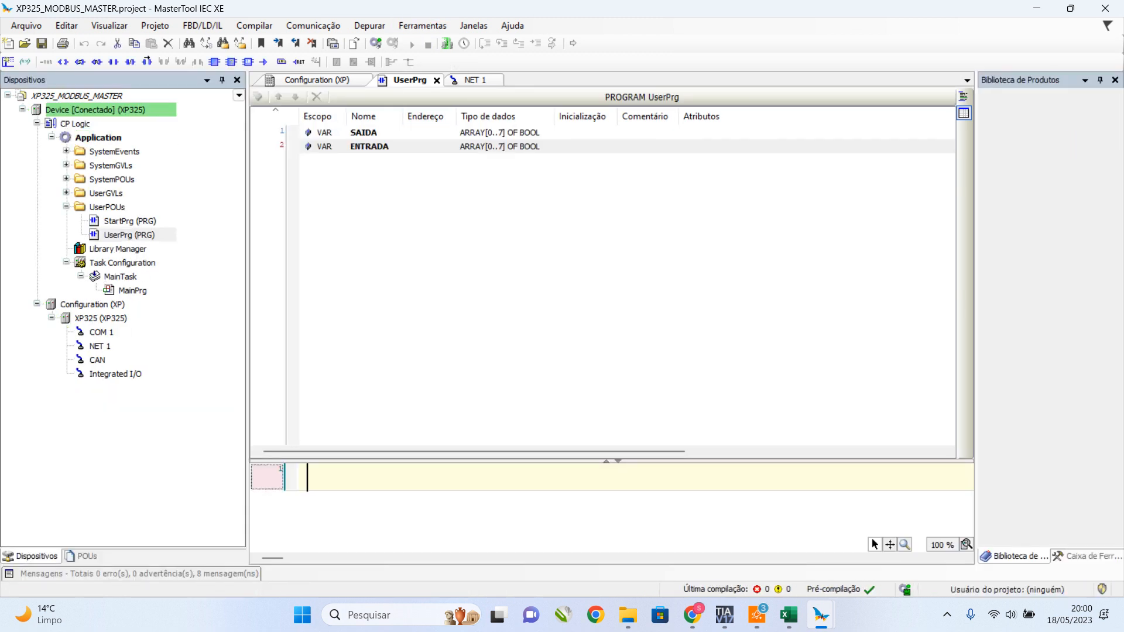
Add a MODBUS Symbol Client device under NET 1, keeping the name MODBUS_Symbol_Client.
drag(508, 461, 508, 174)
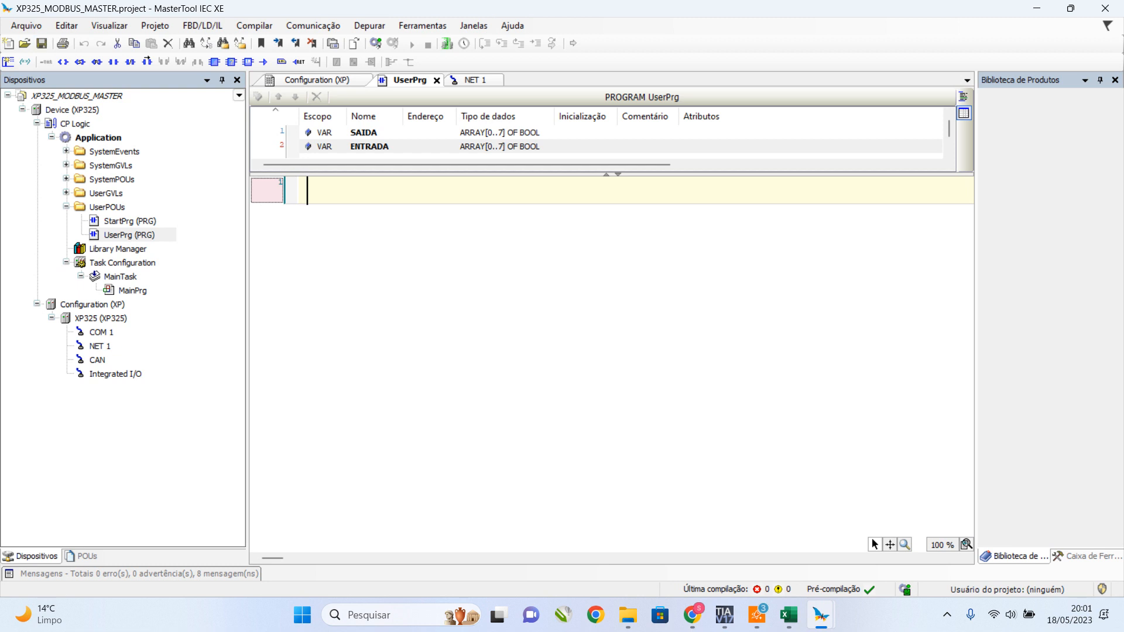
click(102, 346)
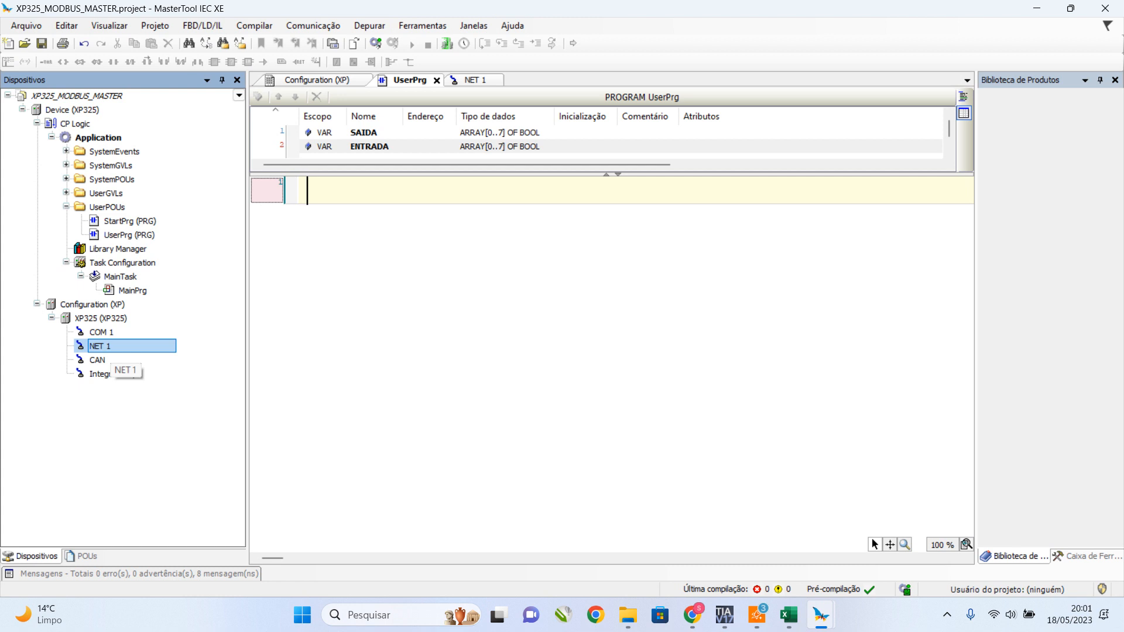
right_click(121, 346)
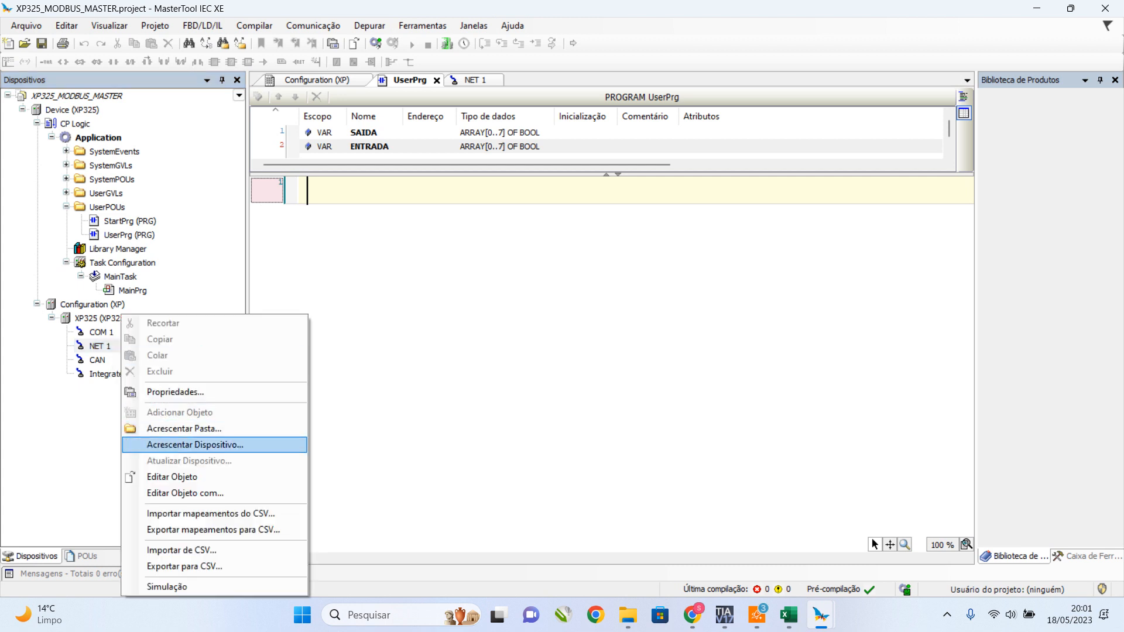
key(Return)
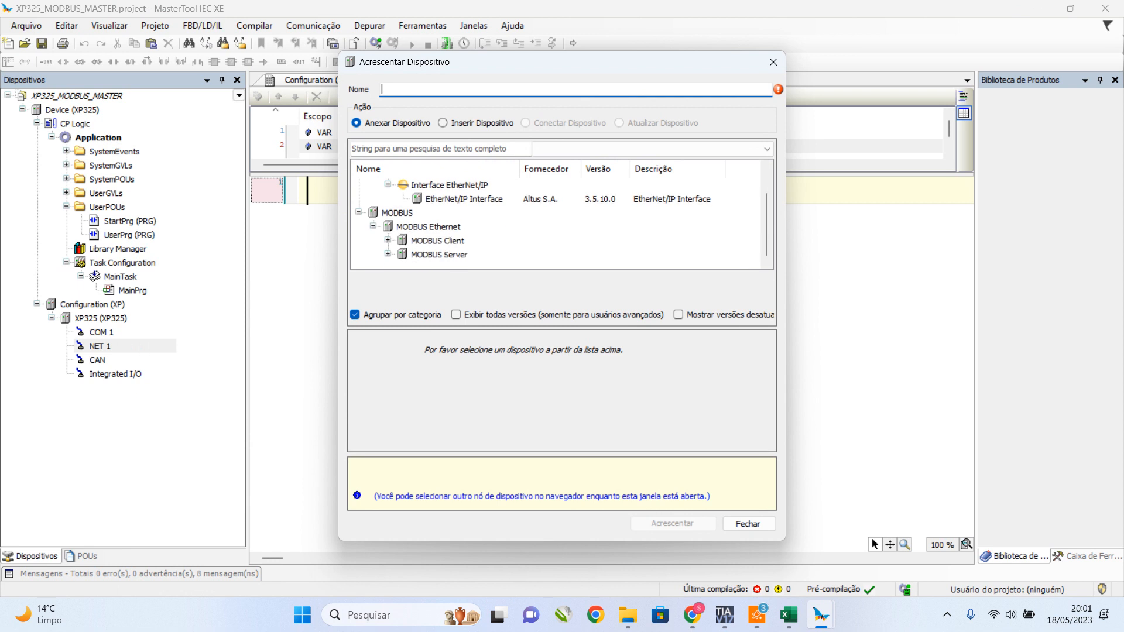
click(387, 240)
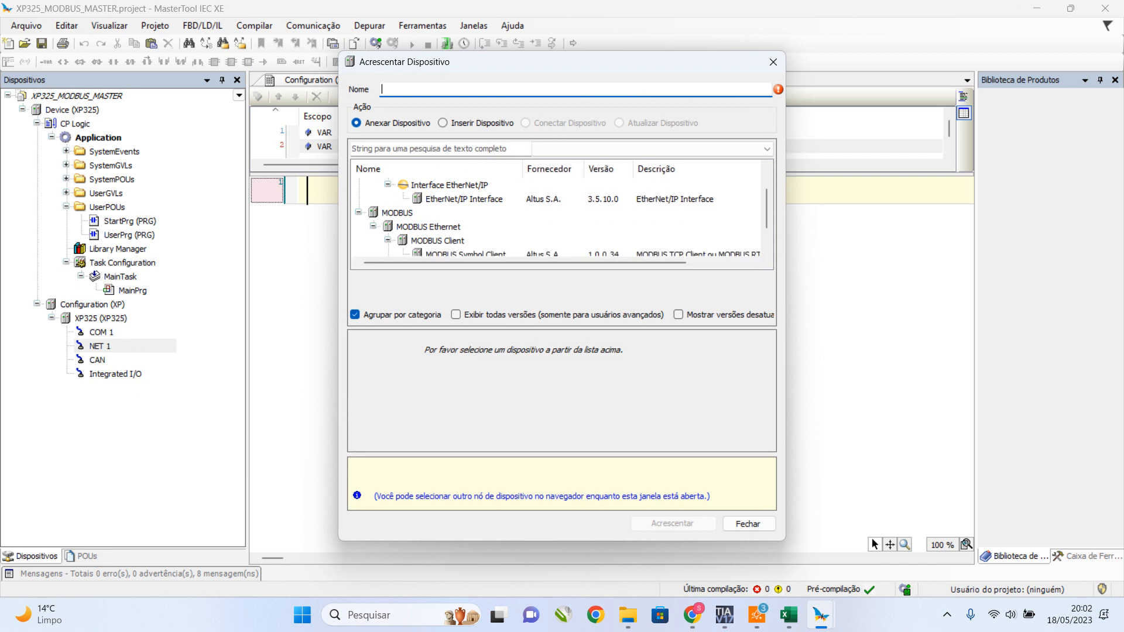
scroll(465, 227, down, 1)
click(466, 227)
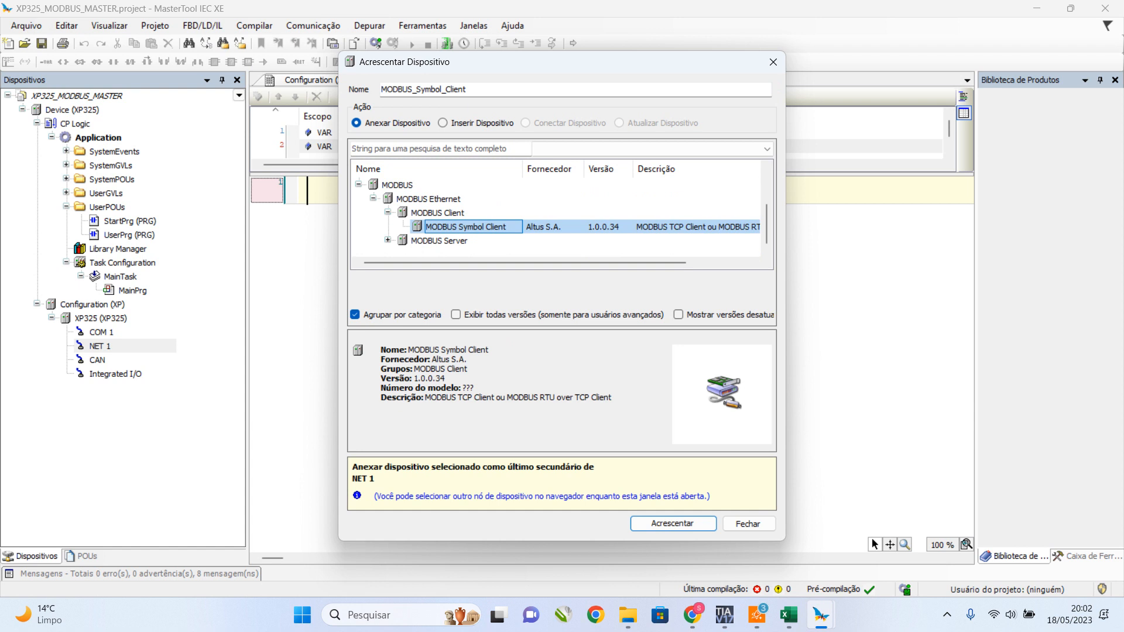
click(672, 524)
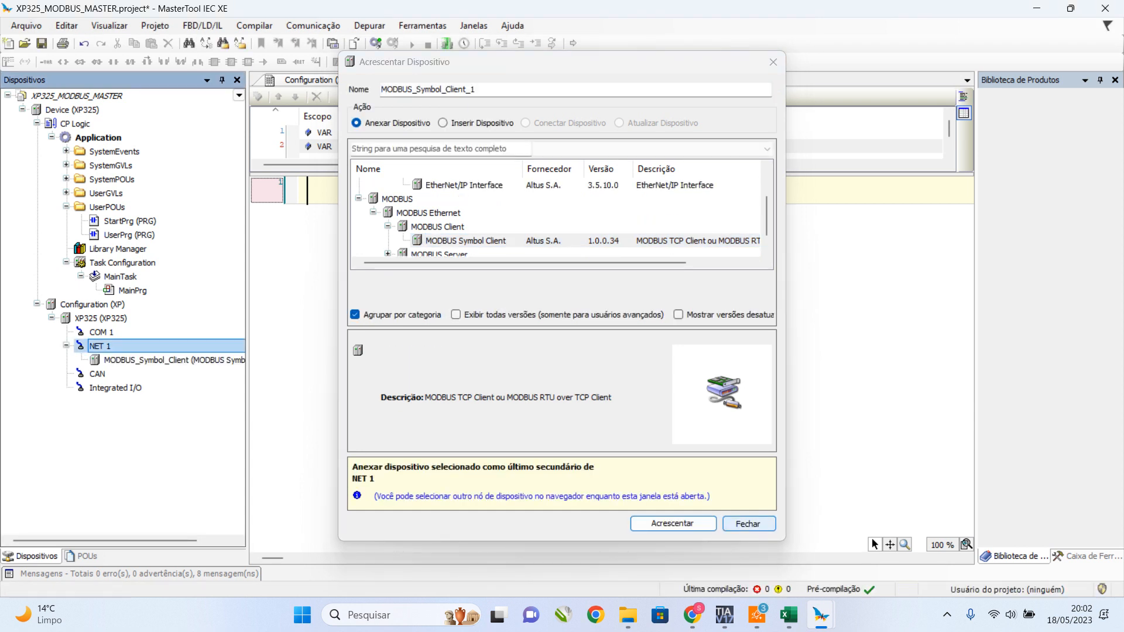
Add a MODBUS Device under MODBUS_Symbol_Client, keeping the name MODBUS_Device.
click(748, 524)
click(210, 361)
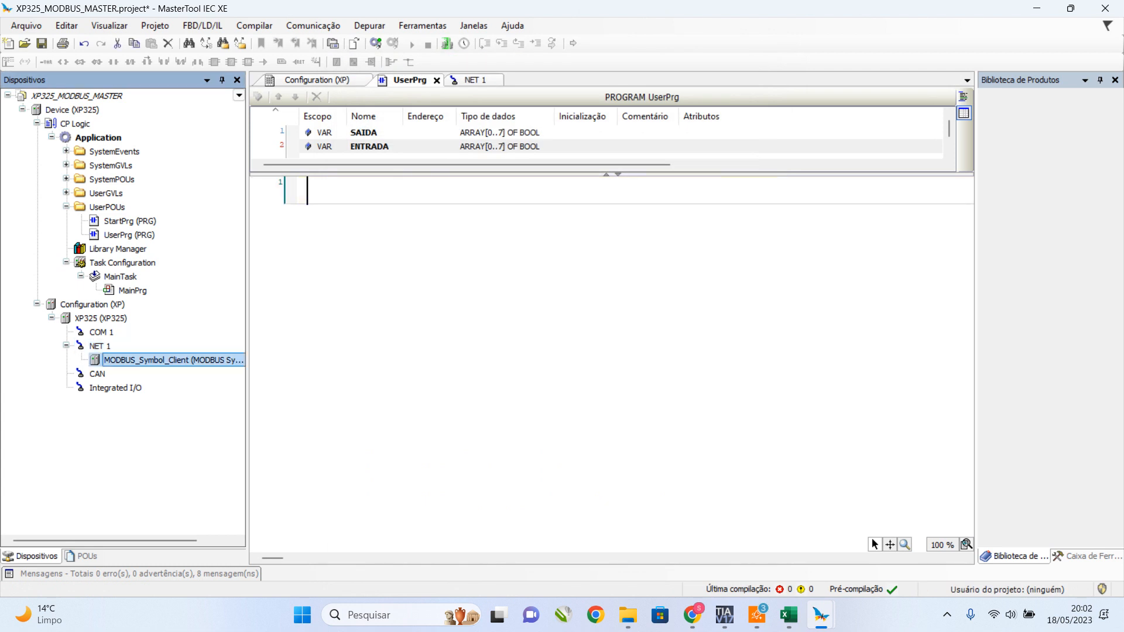
right_click(191, 360)
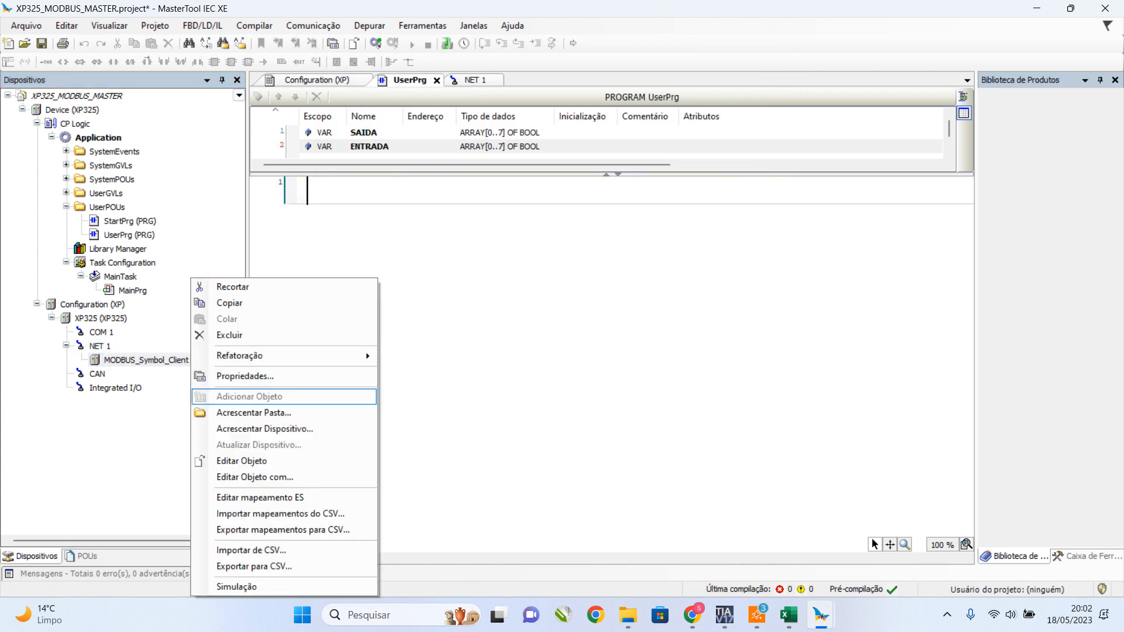
click(258, 428)
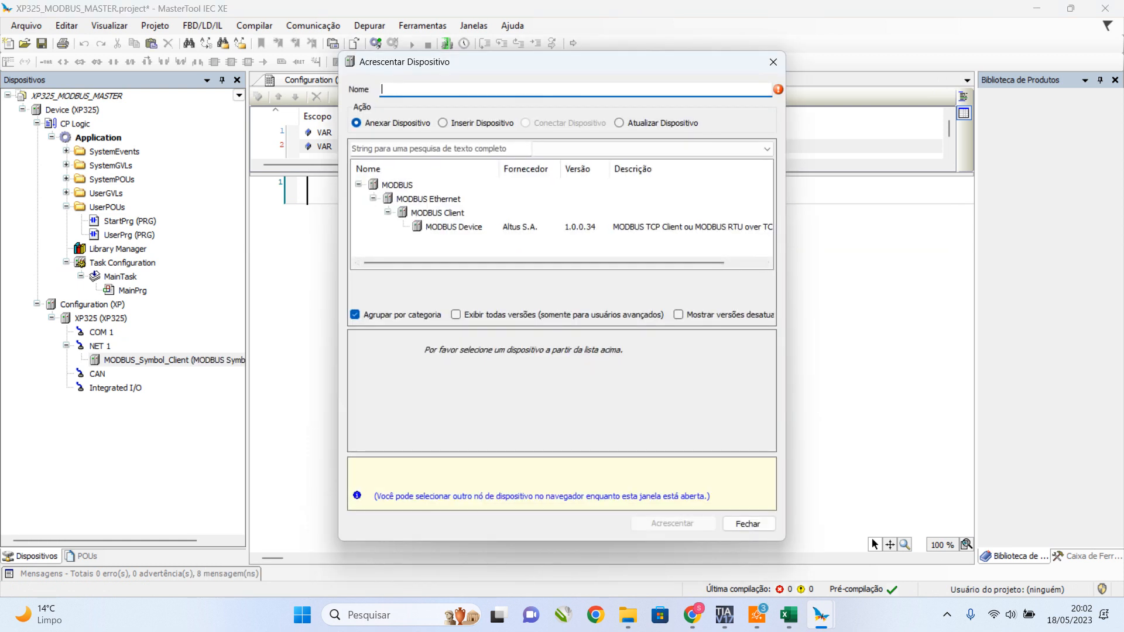
click(455, 227)
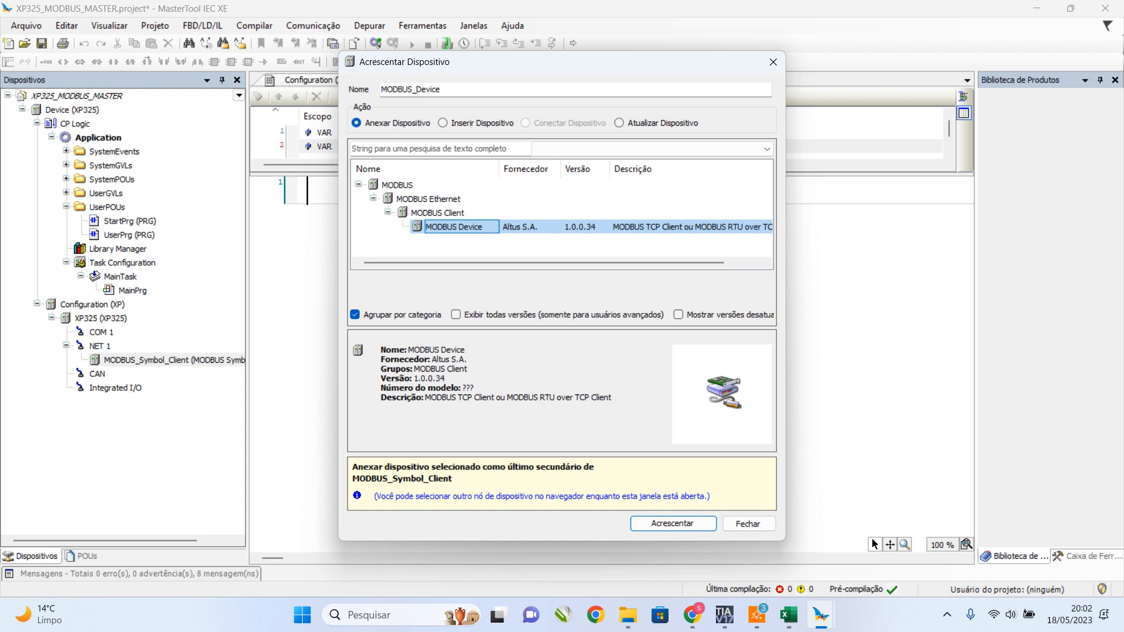
click(673, 524)
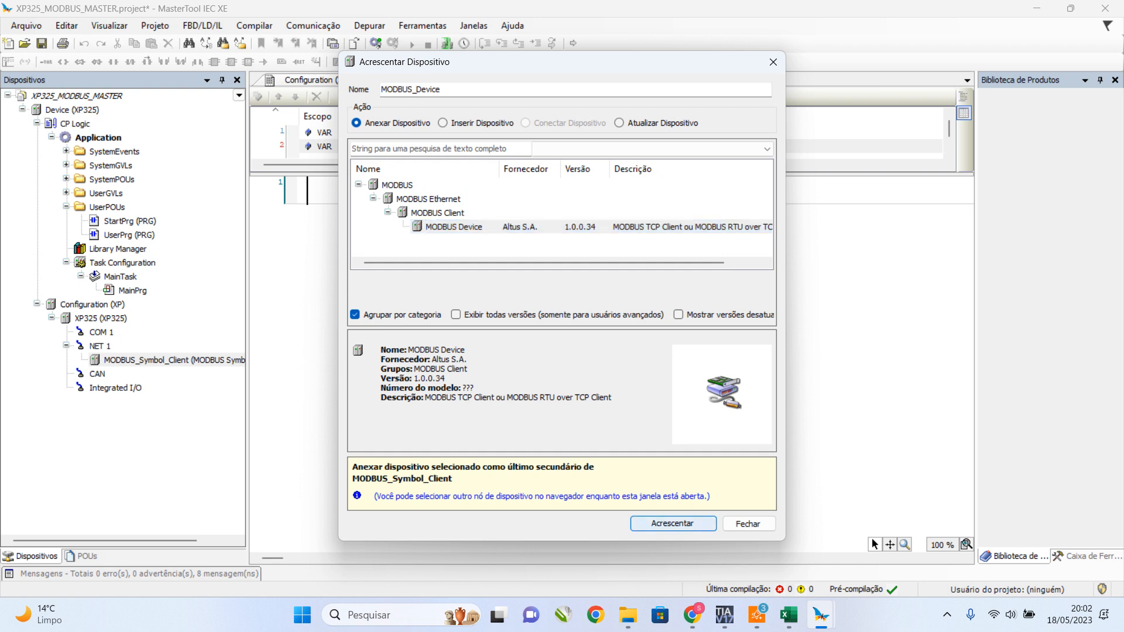
click(748, 524)
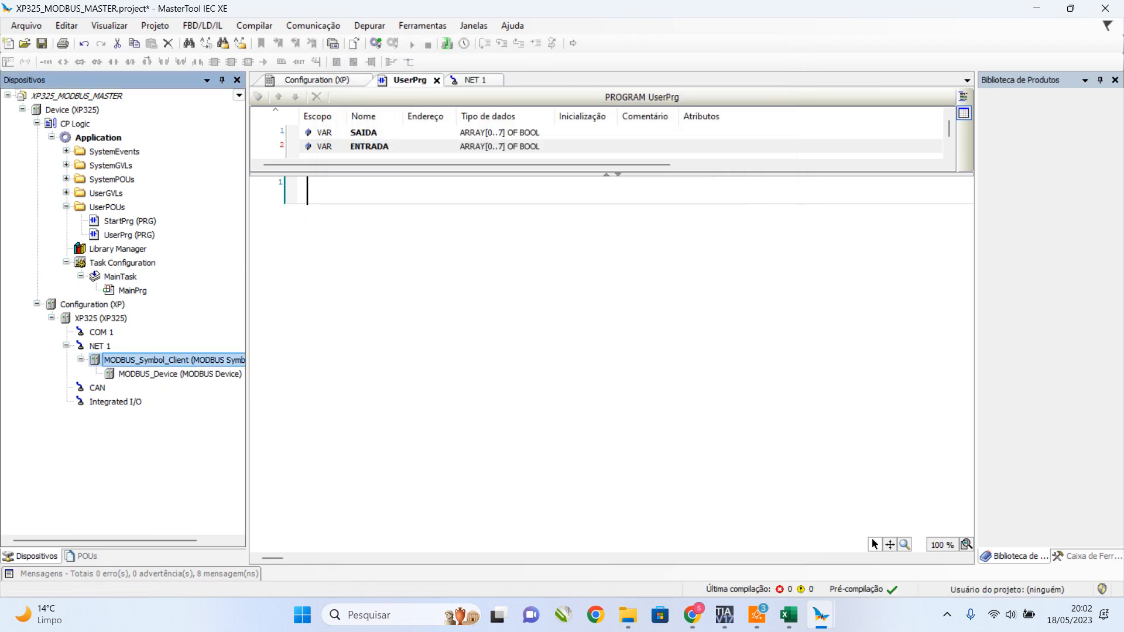
right_click(178, 361)
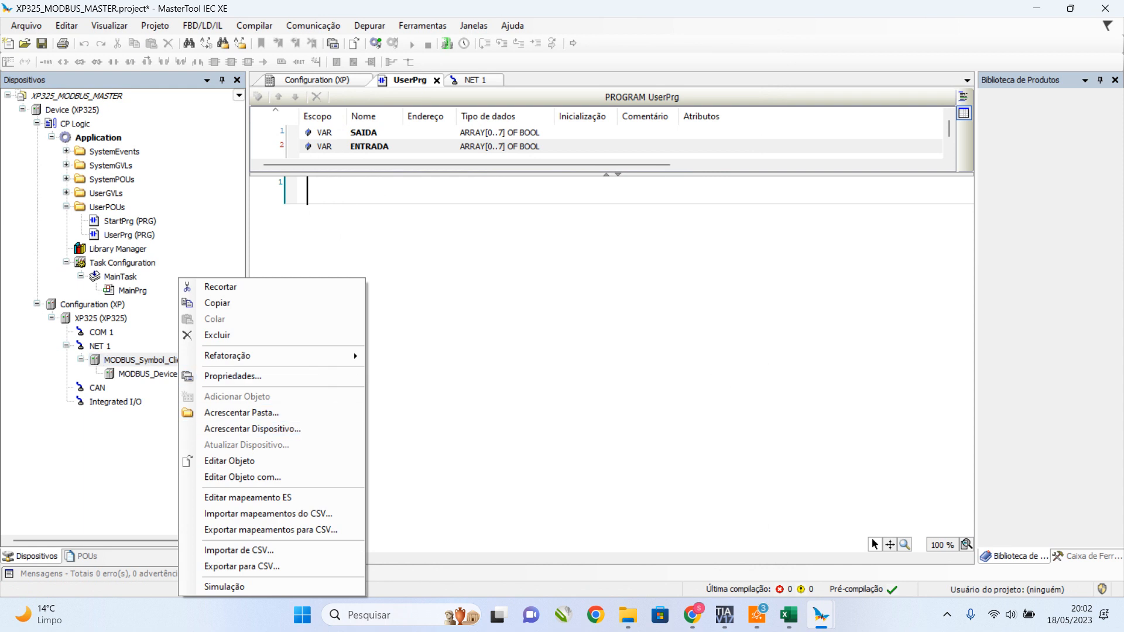
click(103, 347)
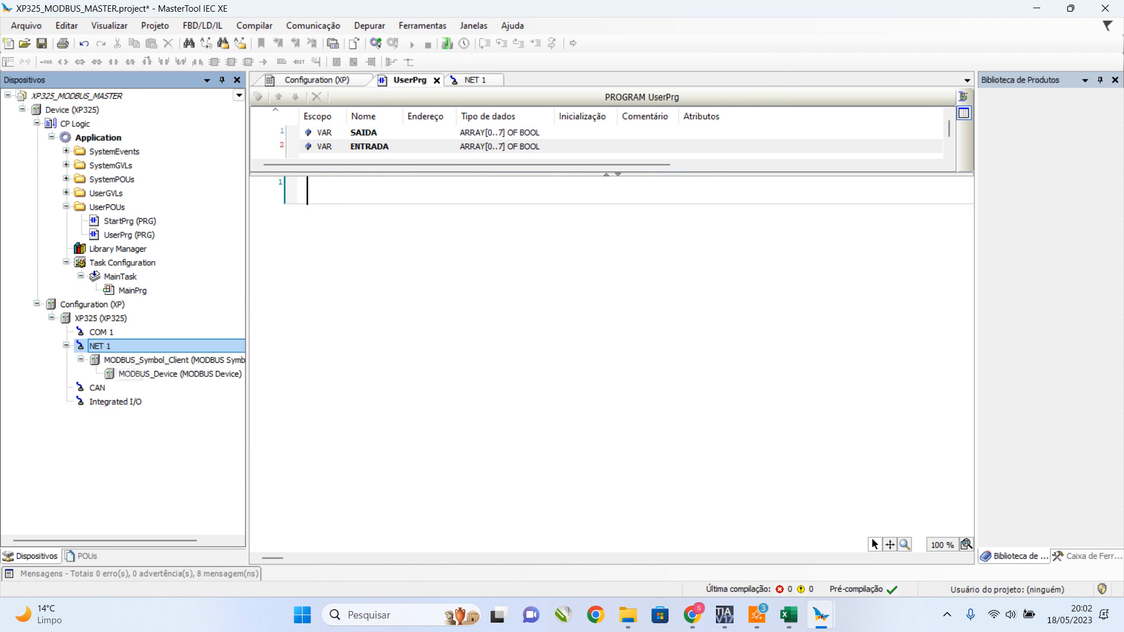
click(168, 375)
click(186, 361)
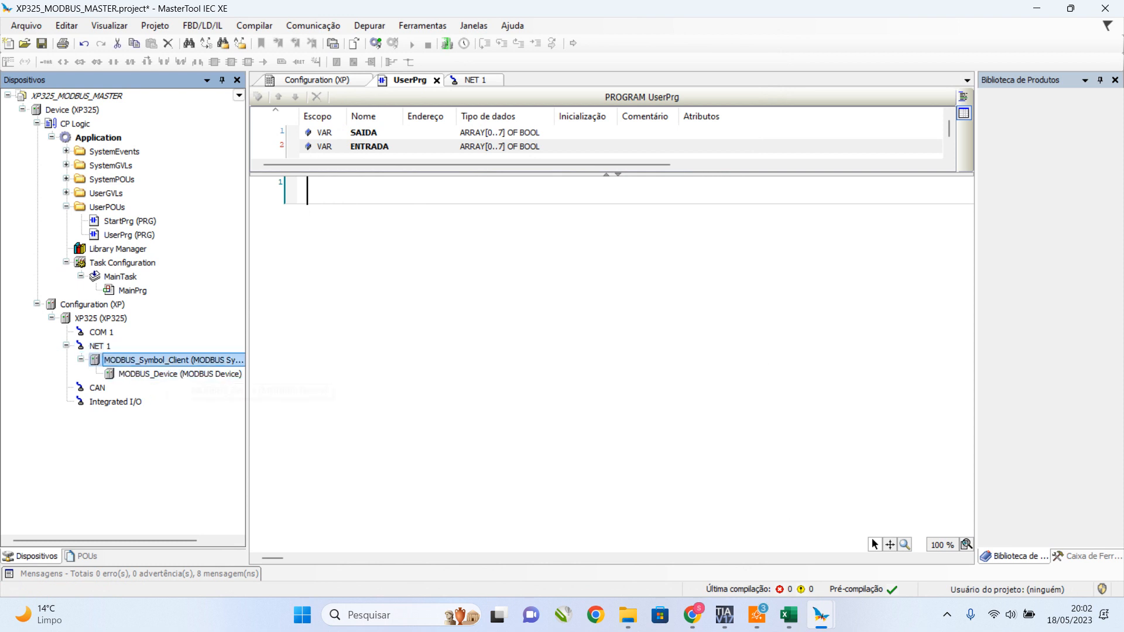
right_click(192, 360)
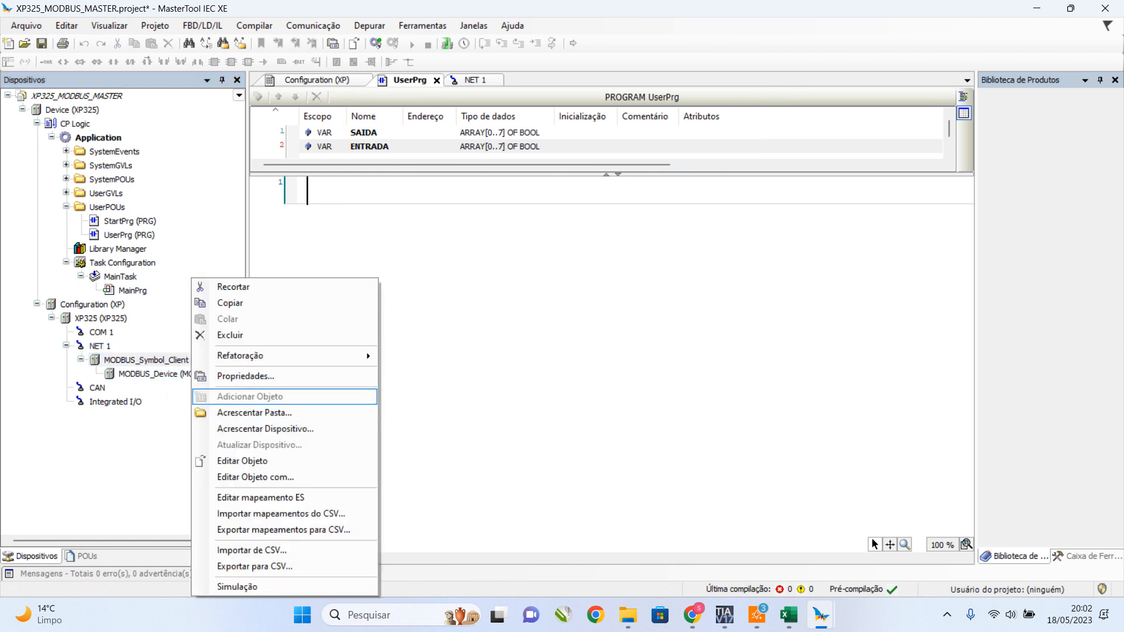
click(167, 375)
click(155, 362)
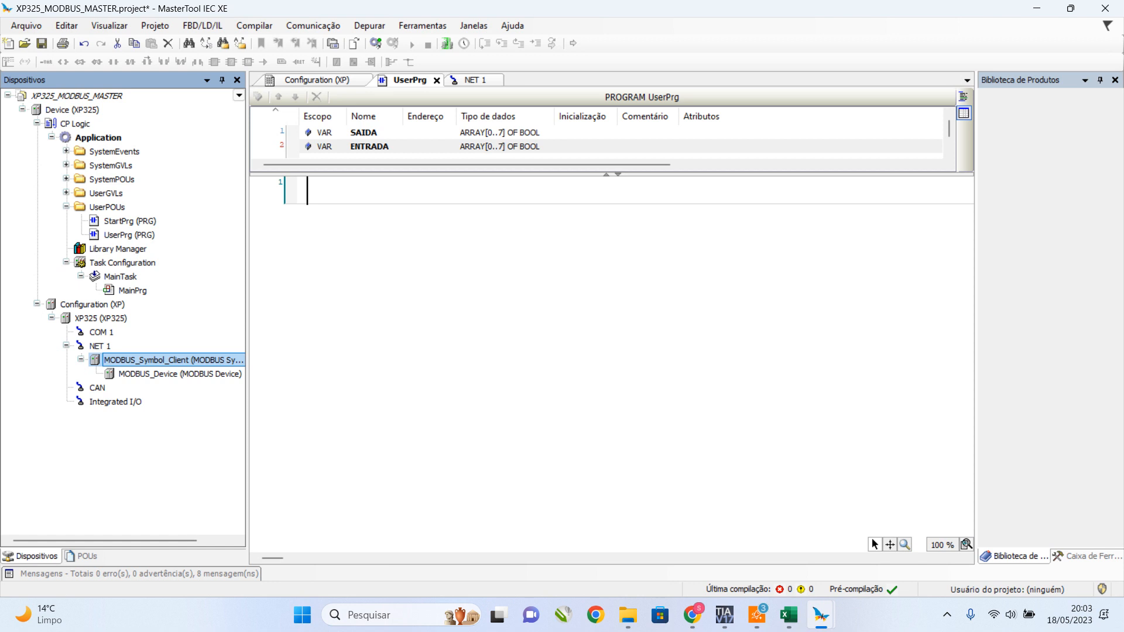
right_click(199, 360)
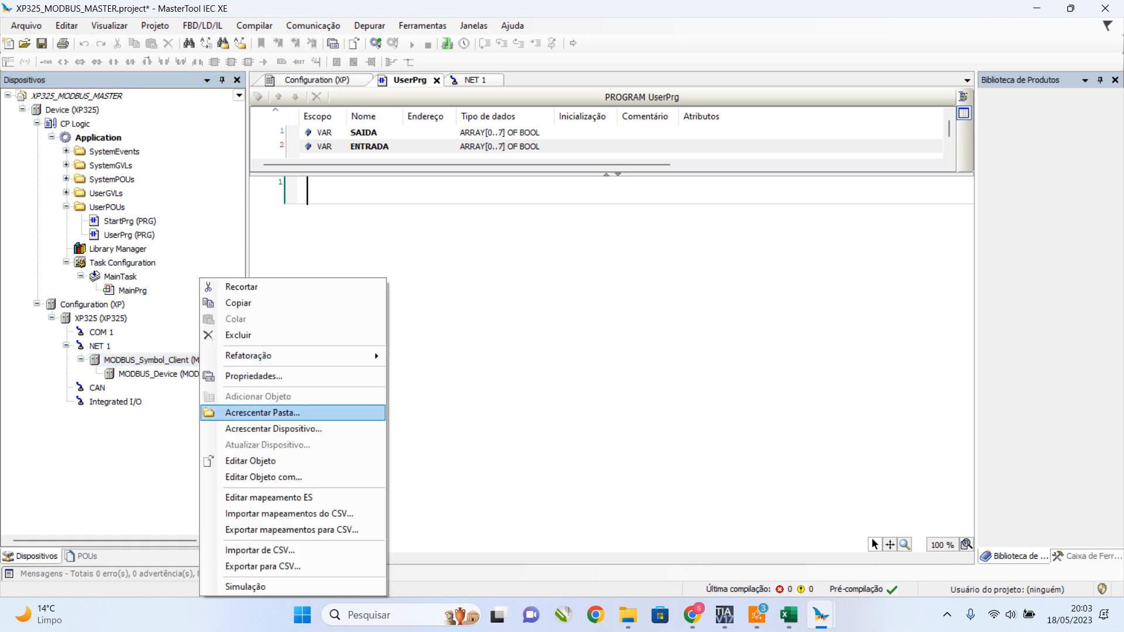
Set MODBUS_Device's IP address to 192.168.20.244 in its general parameters, keeping TCP port 502 and slave address 1.
click(159, 374)
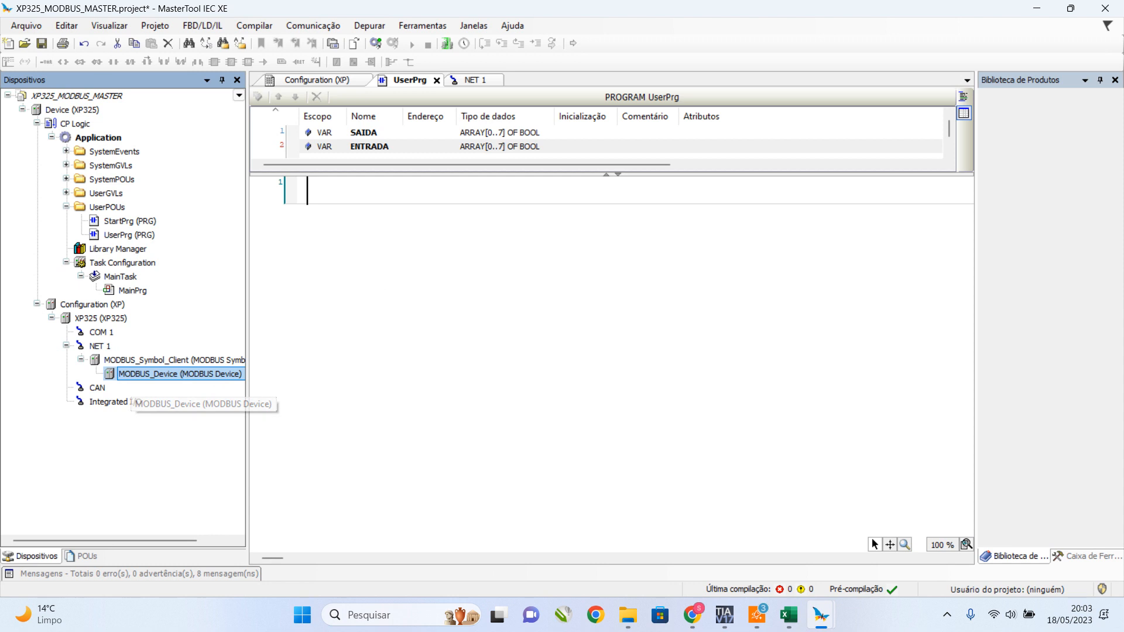
double_click(159, 374)
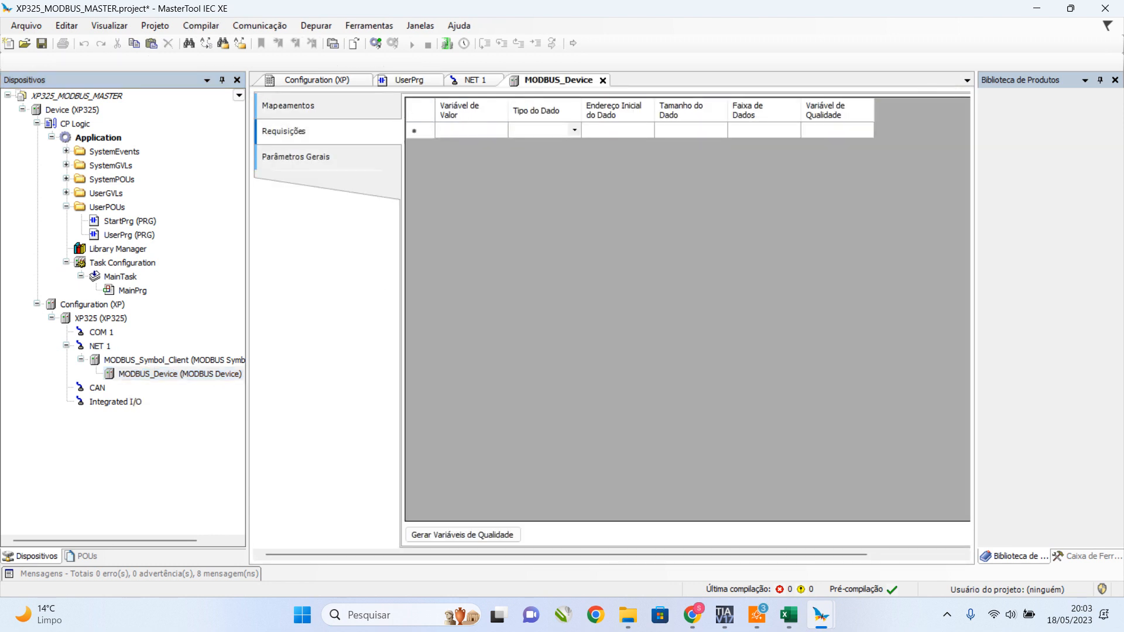
click(296, 157)
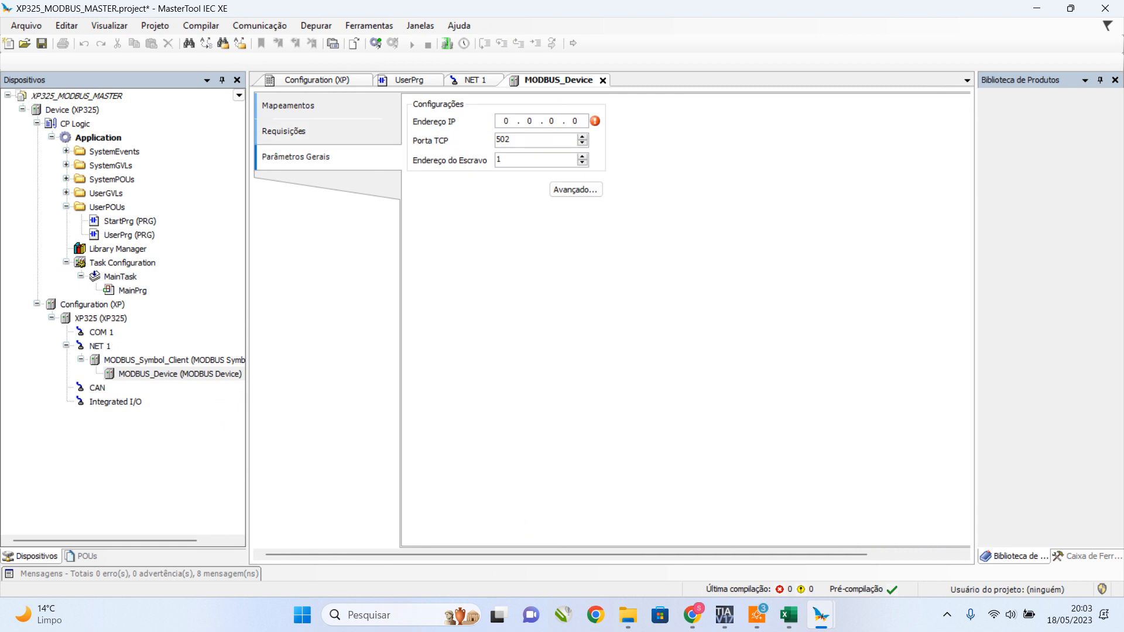
click(505, 121)
text(192 . 168 . 20 . 244)
key(Tab)
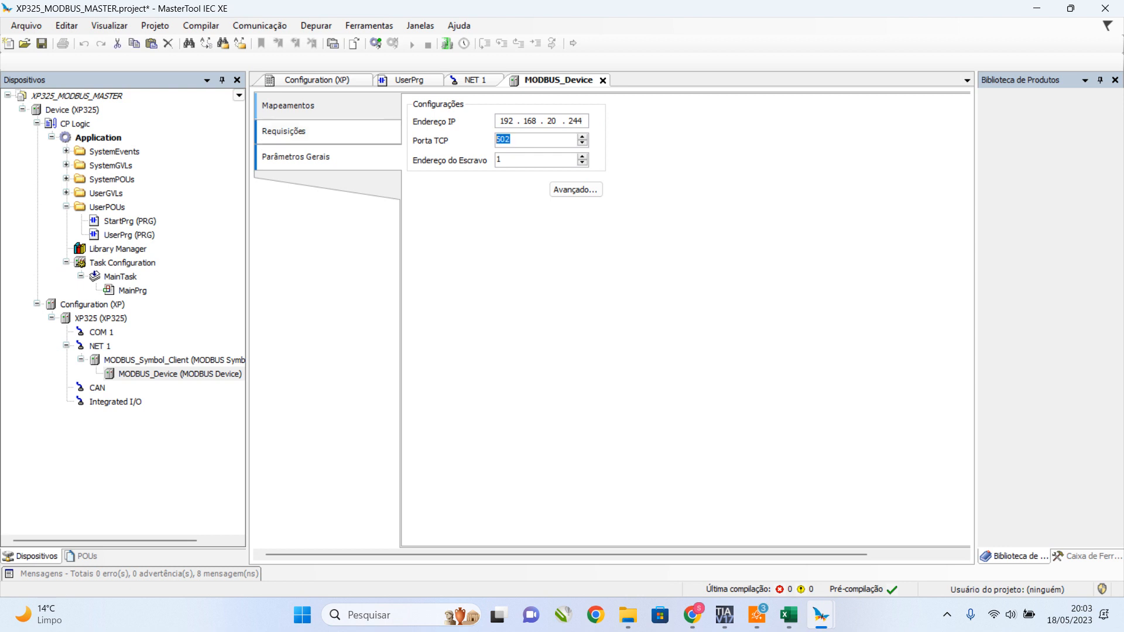
key(Tab)
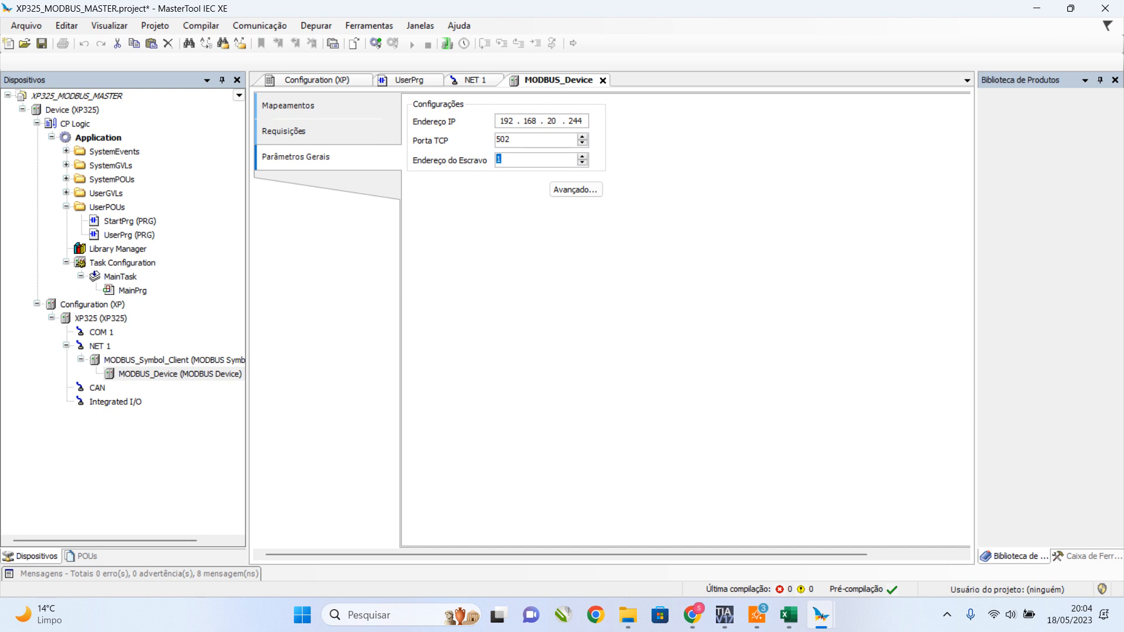
Check MODBUS_Device's requests table, return to its mappings table, and widen the value variable column.
click(288, 106)
click(283, 132)
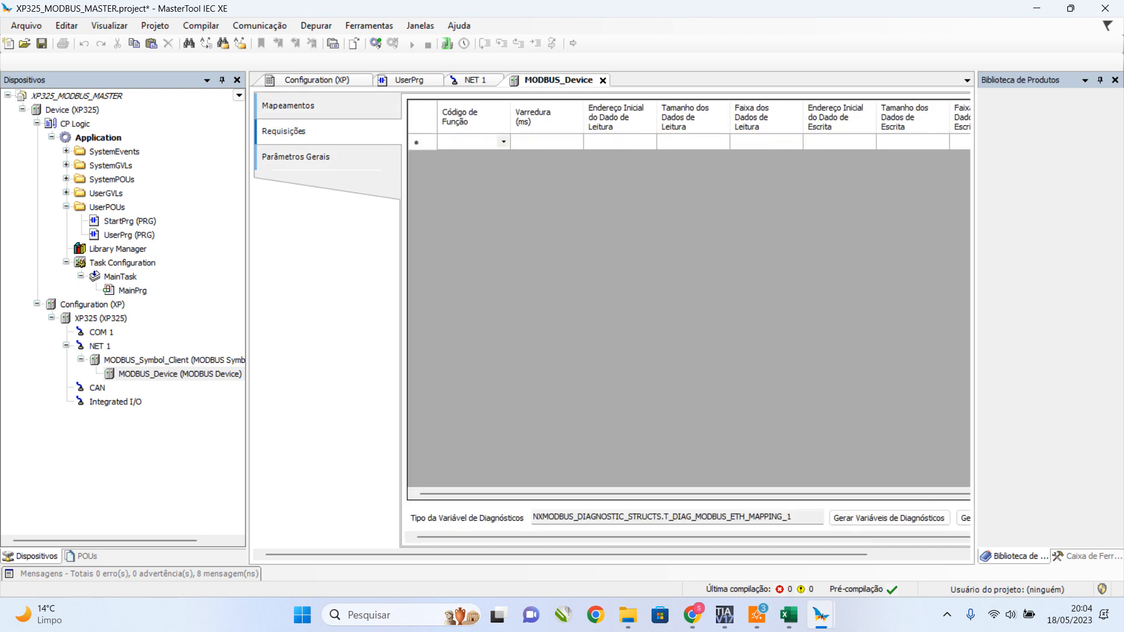
click(288, 106)
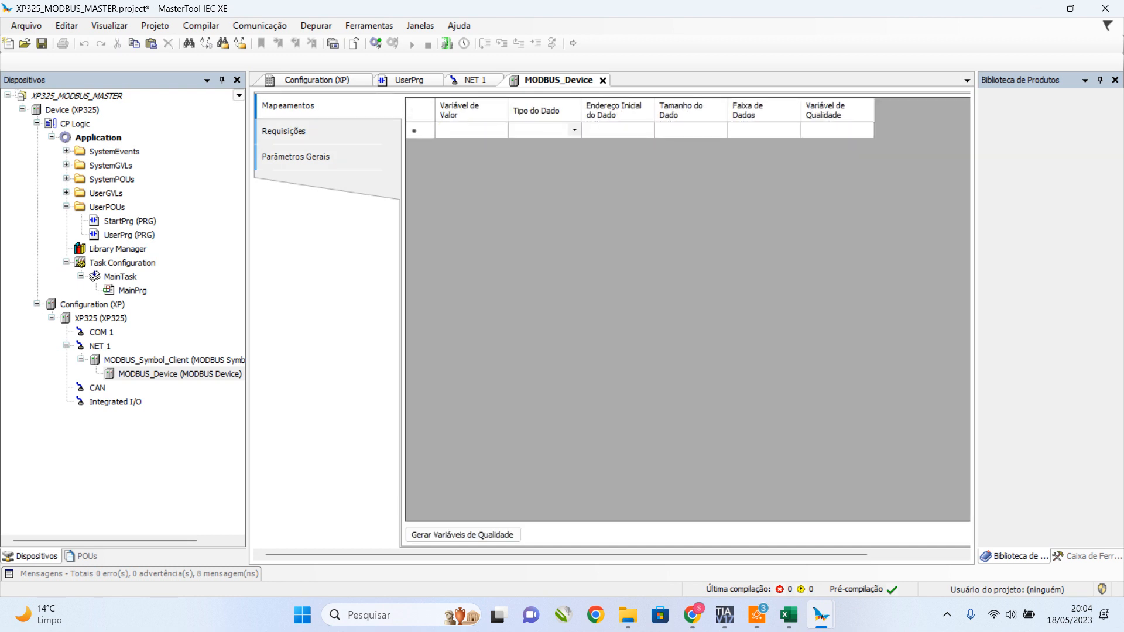
click(467, 131)
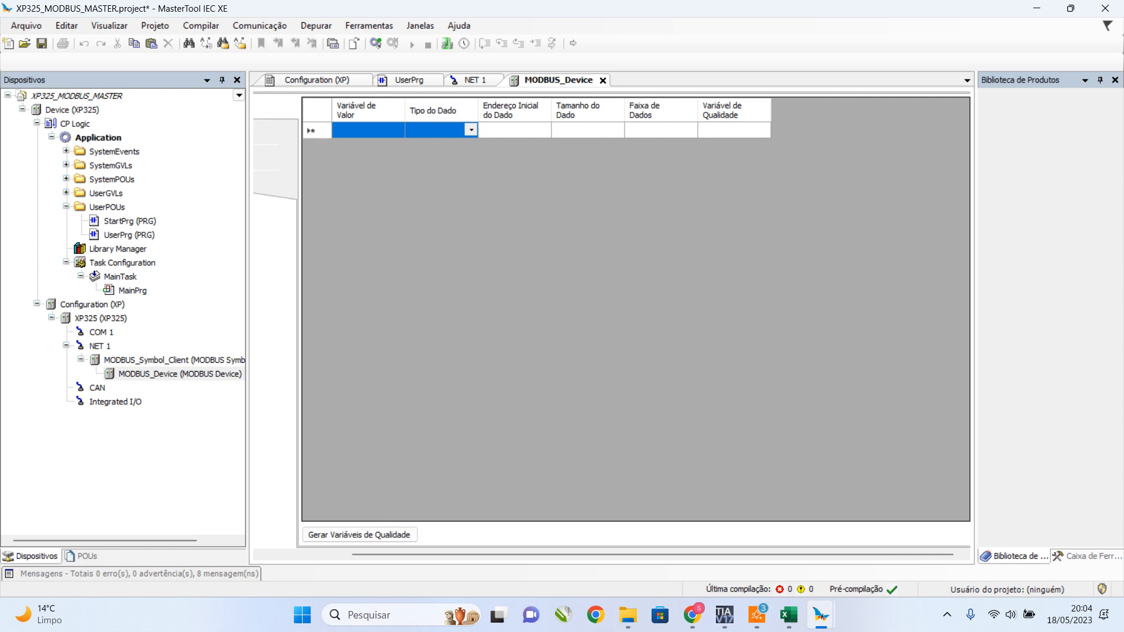
drag(405, 111, 470, 111)
click(401, 130)
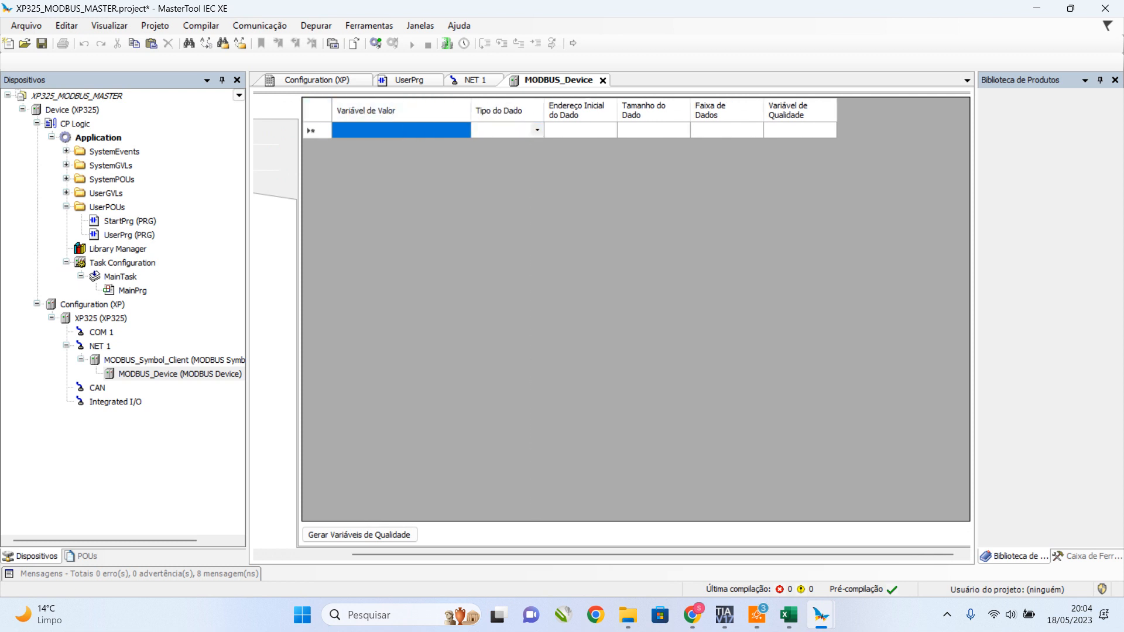
drag(556, 554, 465, 554)
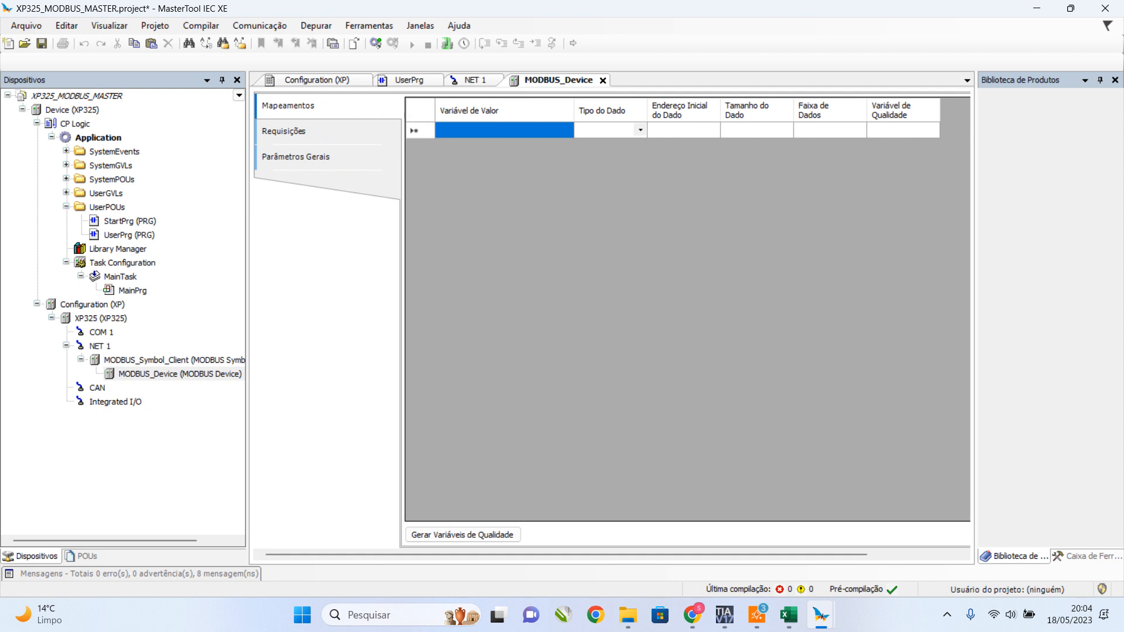
Assign the SAIDA array from UserPrg as the value variable of the first MODBUS_Device mapping.
click(504, 130)
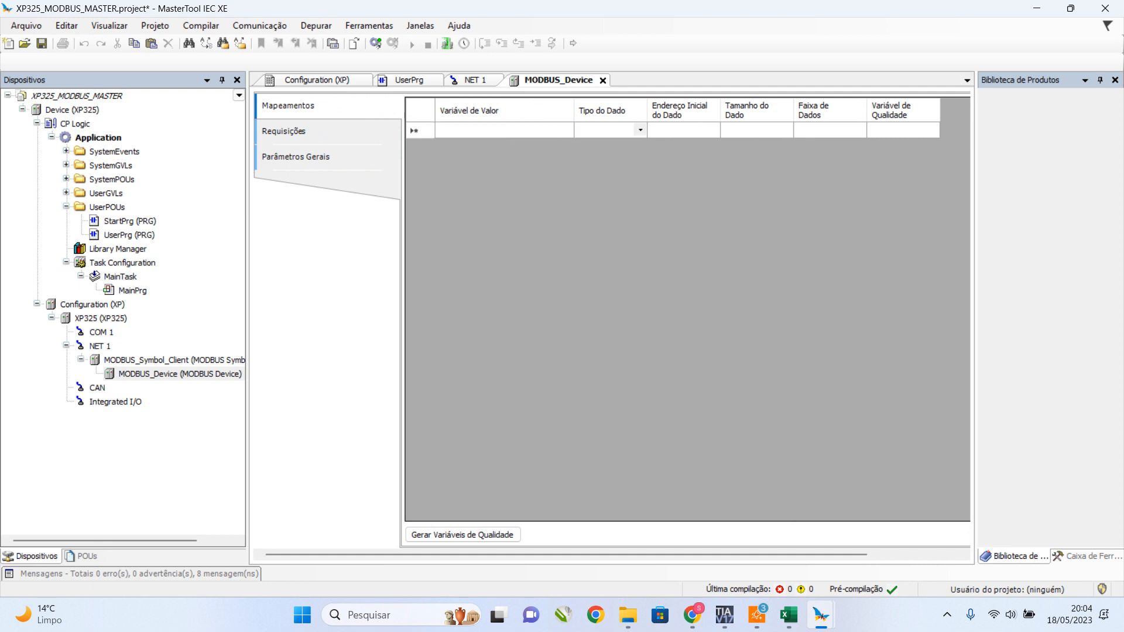
click(565, 130)
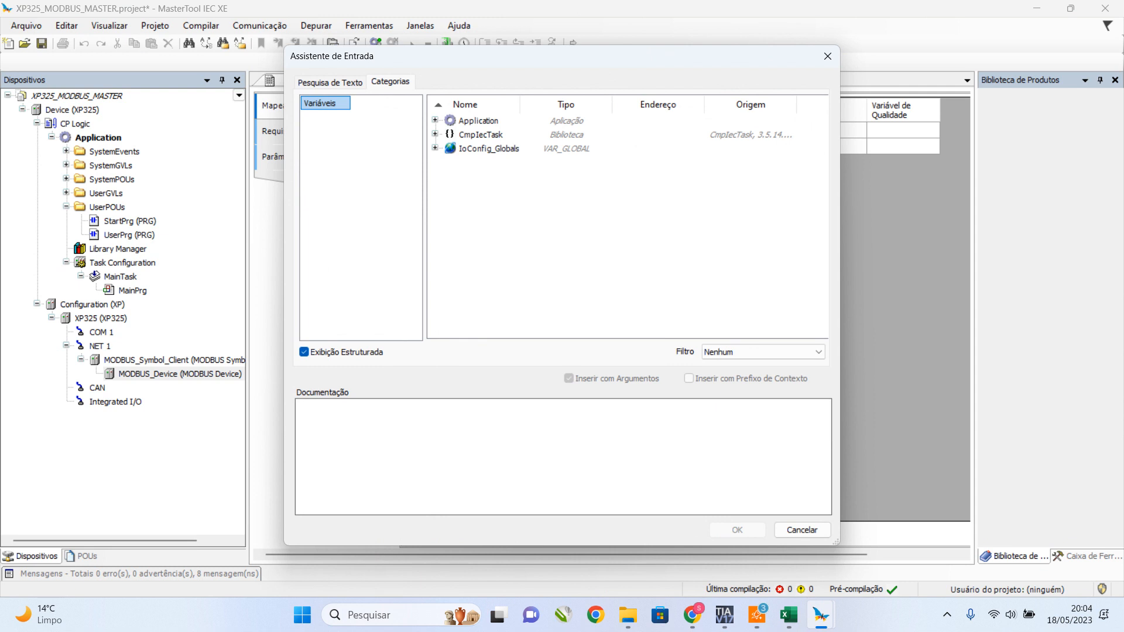
click(435, 120)
click(449, 162)
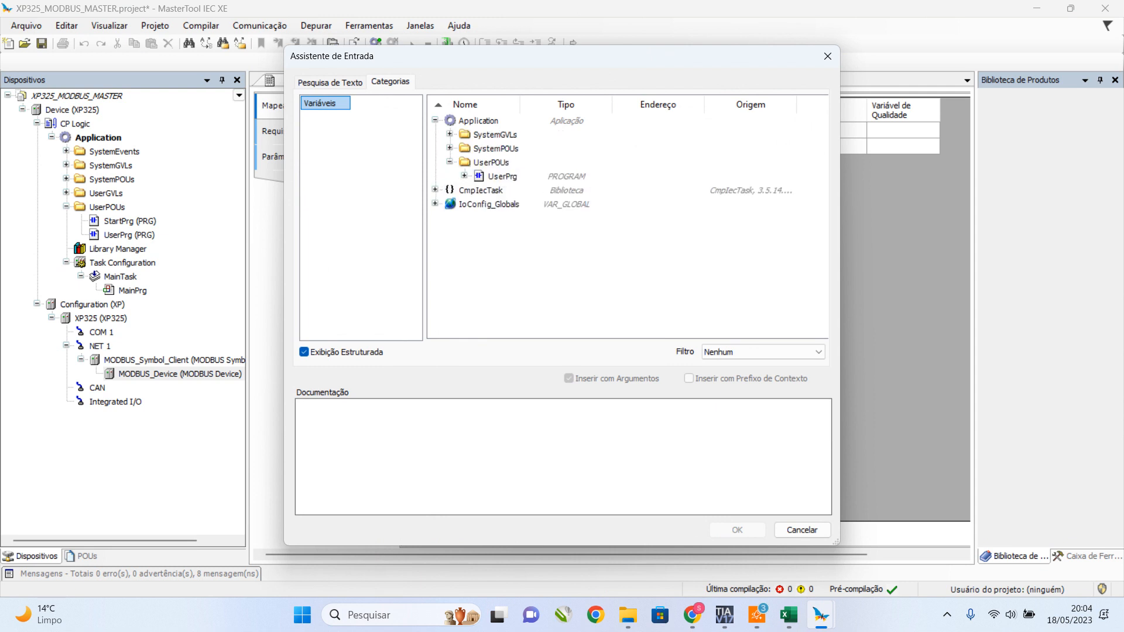
click(464, 176)
drag(520, 105, 648, 105)
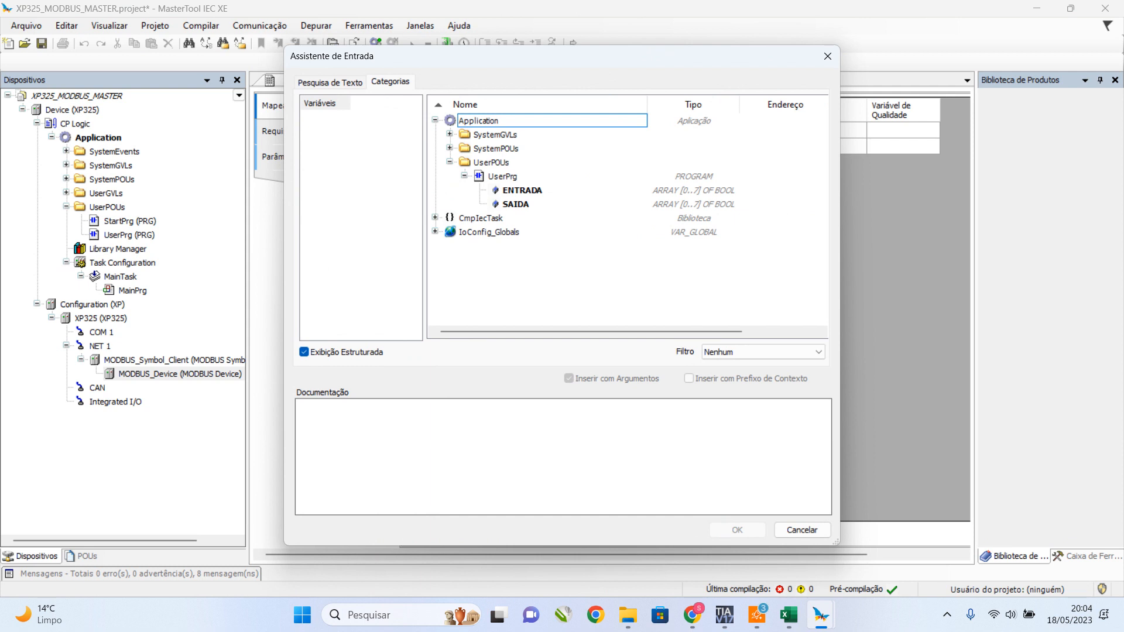
click(516, 204)
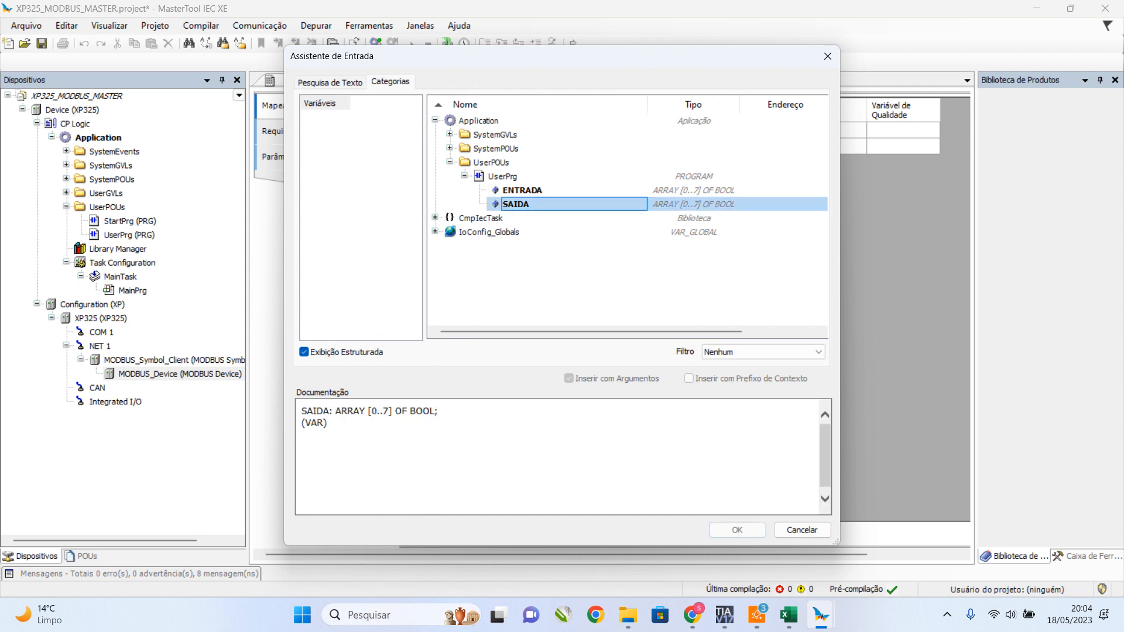
click(737, 529)
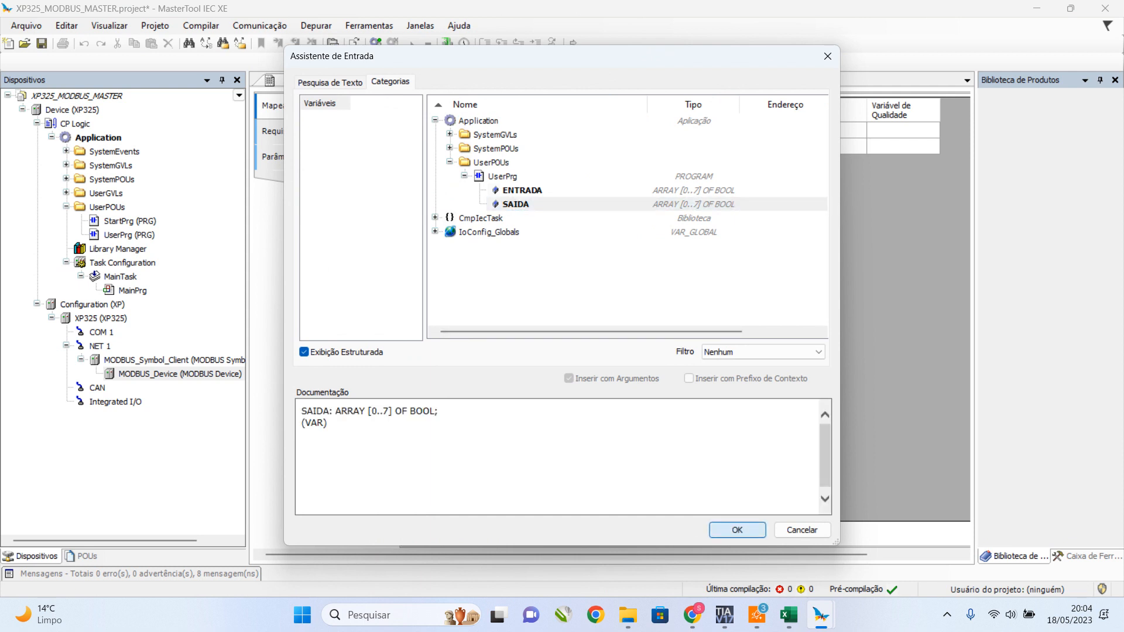
Set the UserPrg.SAIDA mapping's initial data address to 1 and its data type to Coil - Read.
click(603, 131)
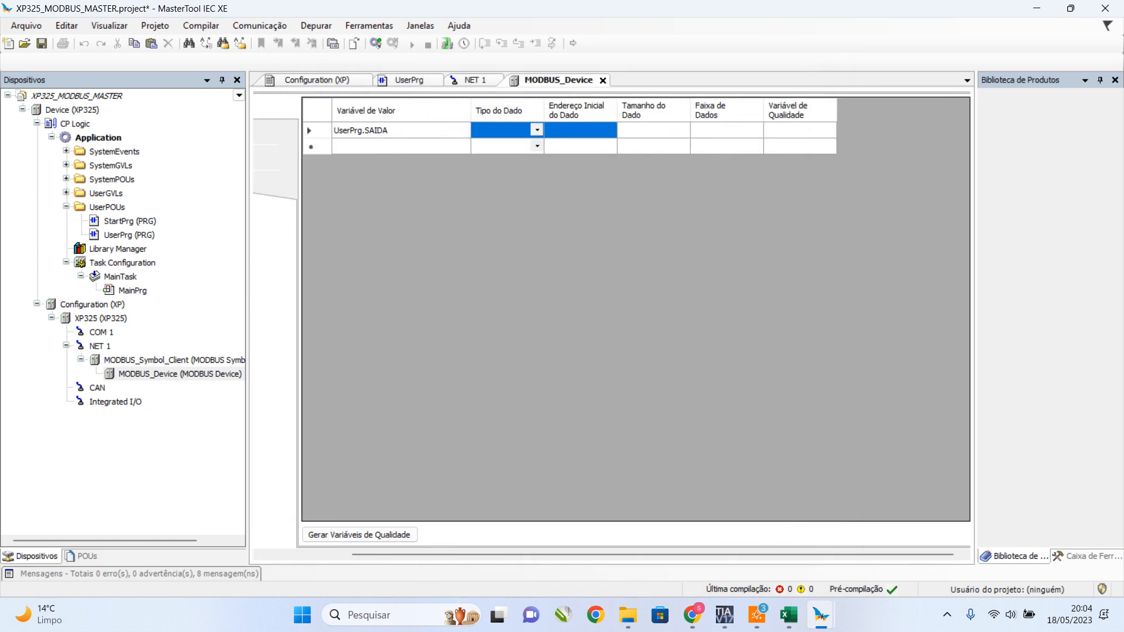
text(1)
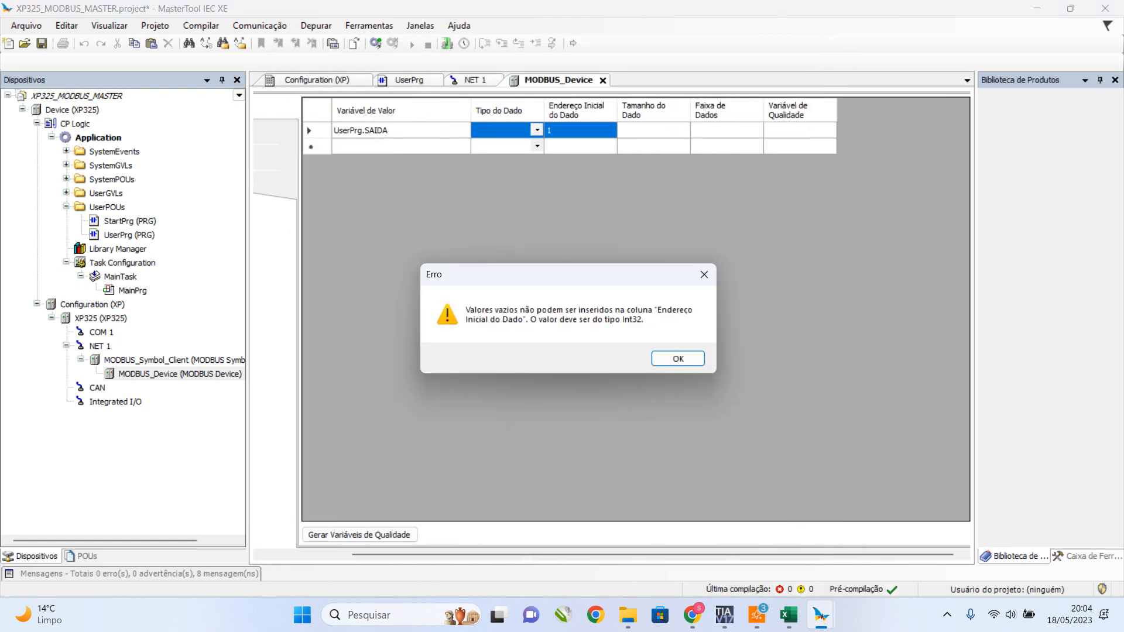
click(678, 359)
click(507, 111)
click(508, 130)
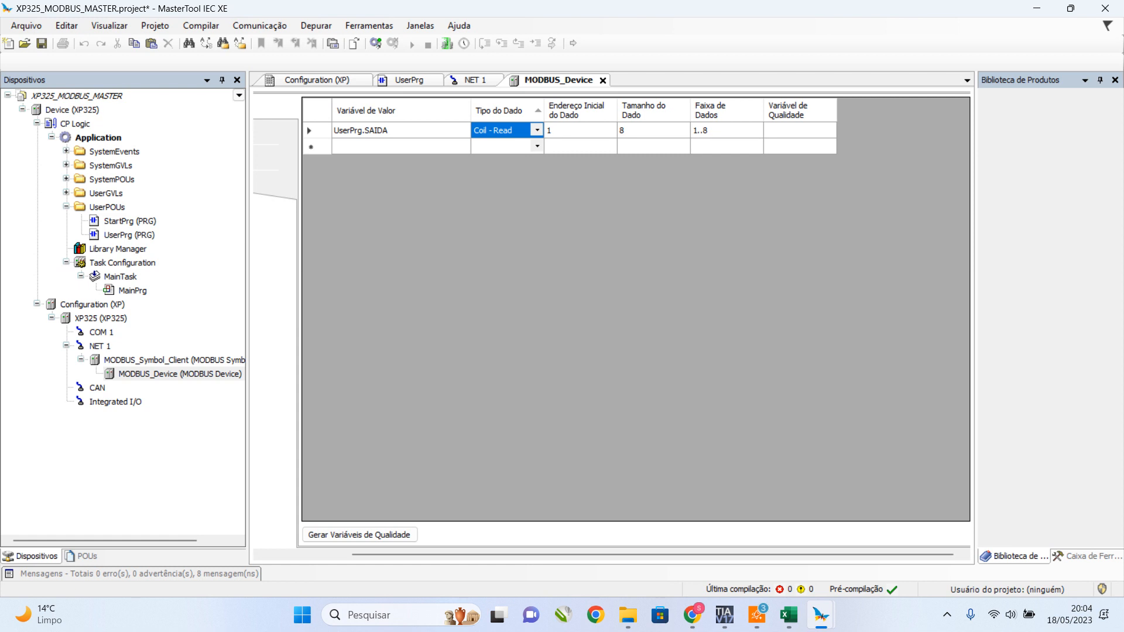
Widen the data type column and set the UserPrg.SAIDA mapping's data type to Coil - Write.
drag(544, 110, 595, 110)
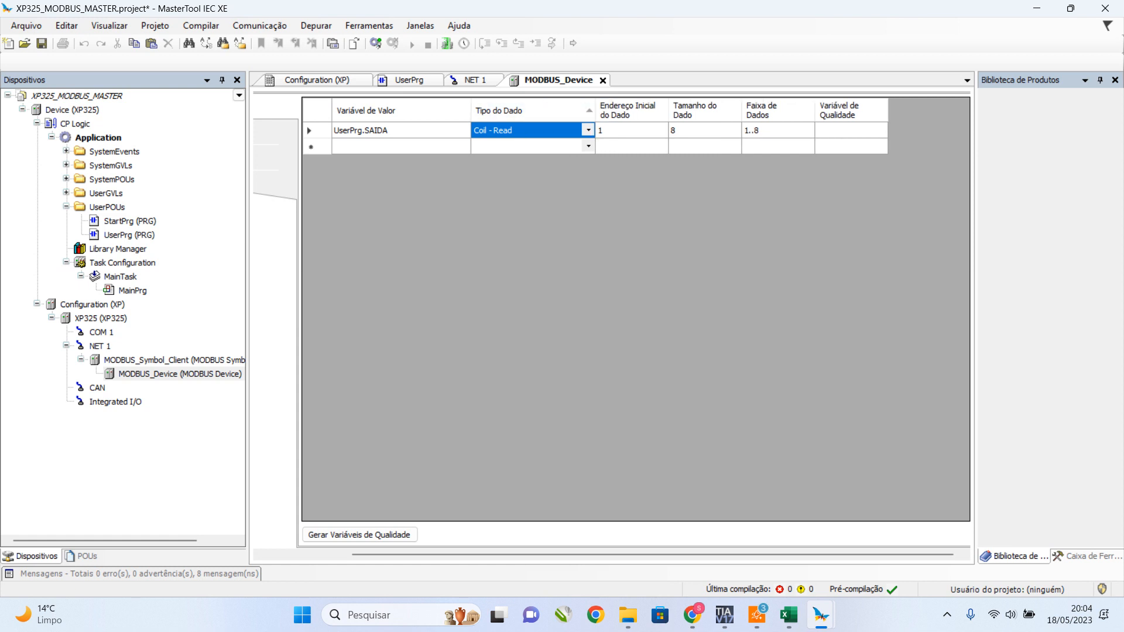
click(588, 131)
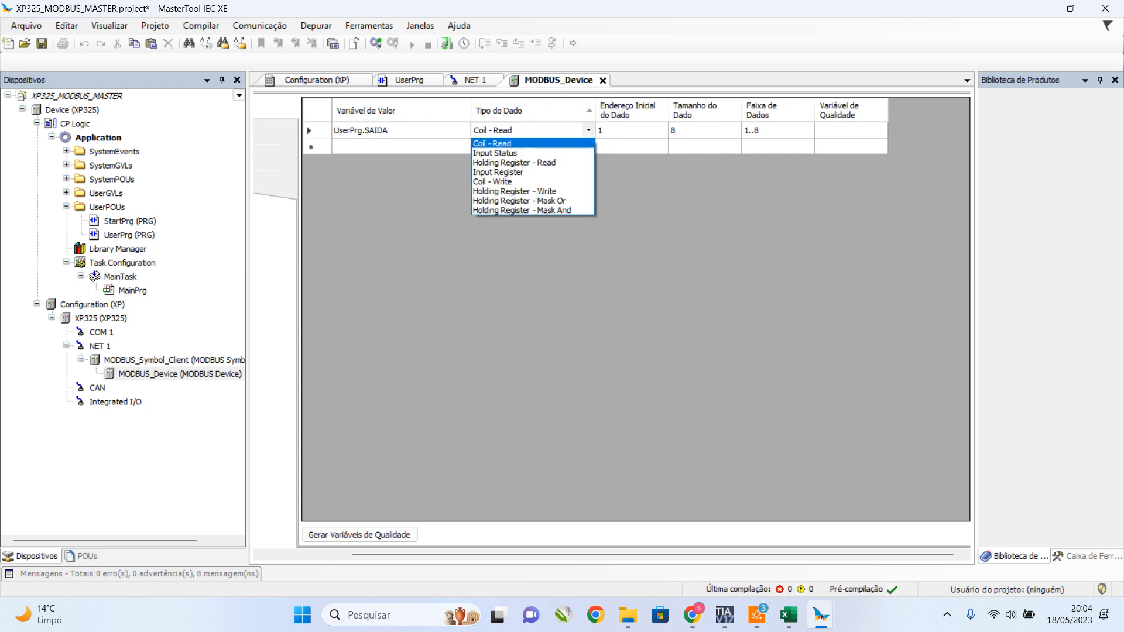
key(Down)
key(Down)
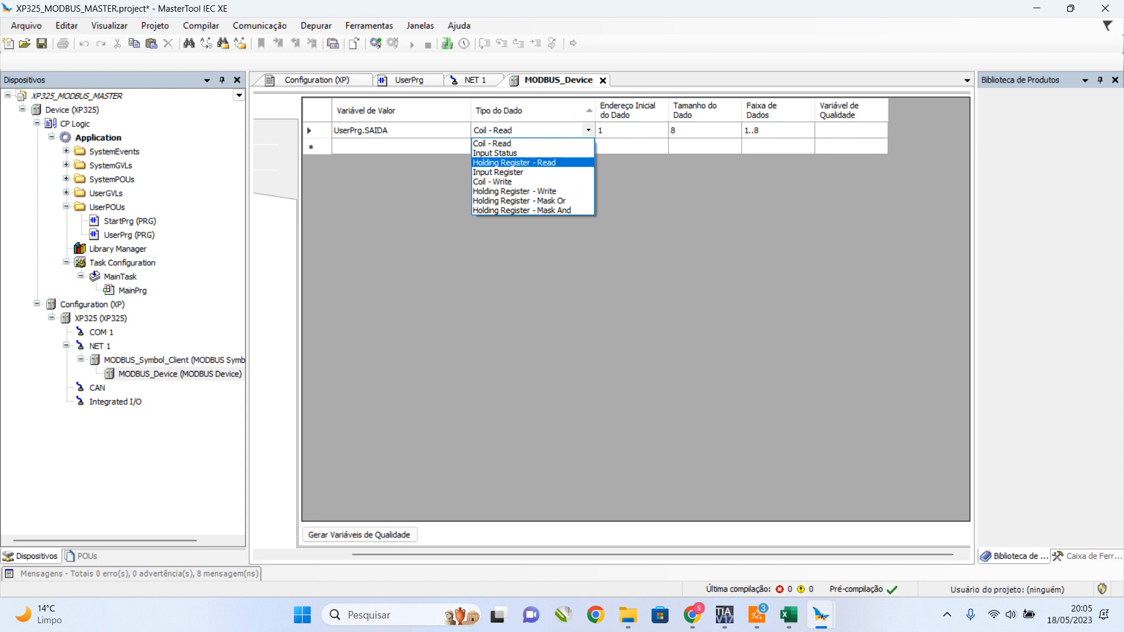
key(Down)
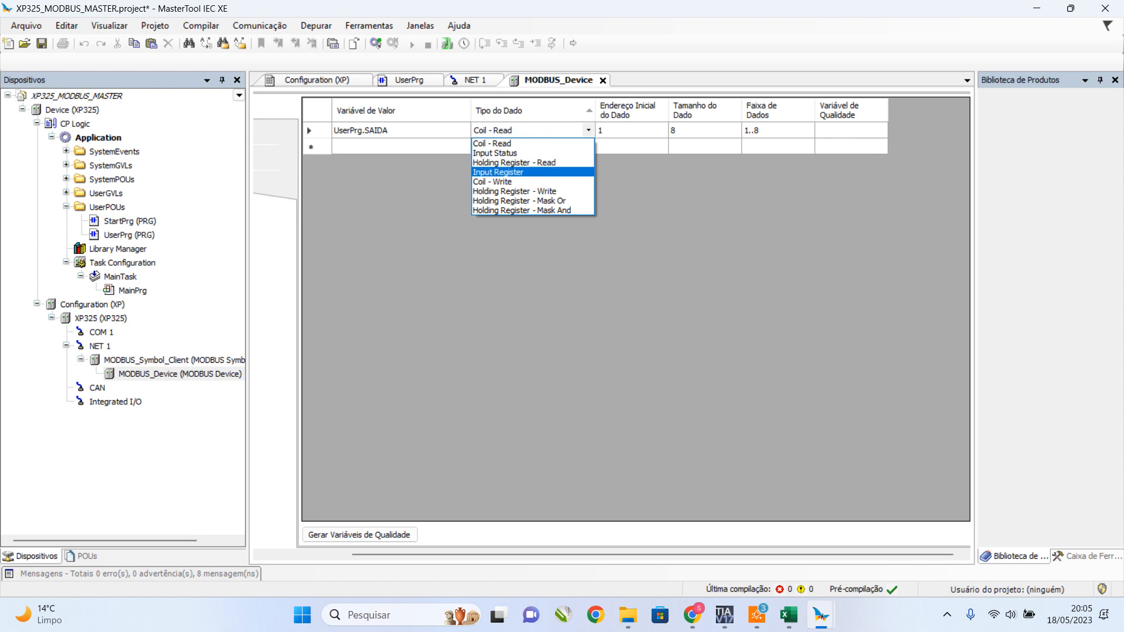
key(Down)
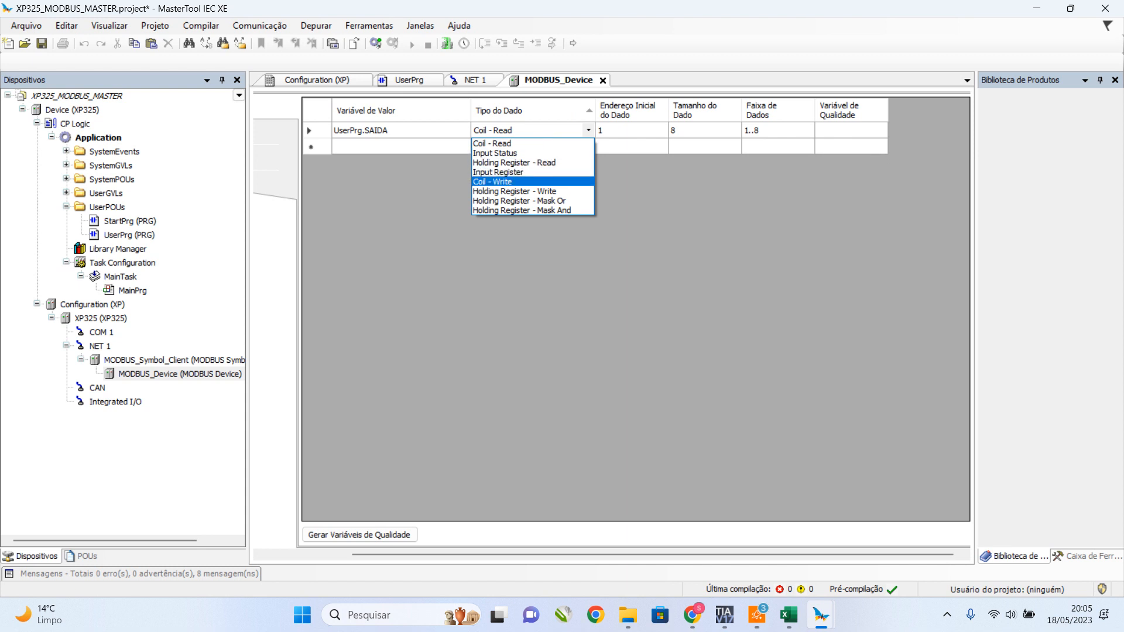
key(Return)
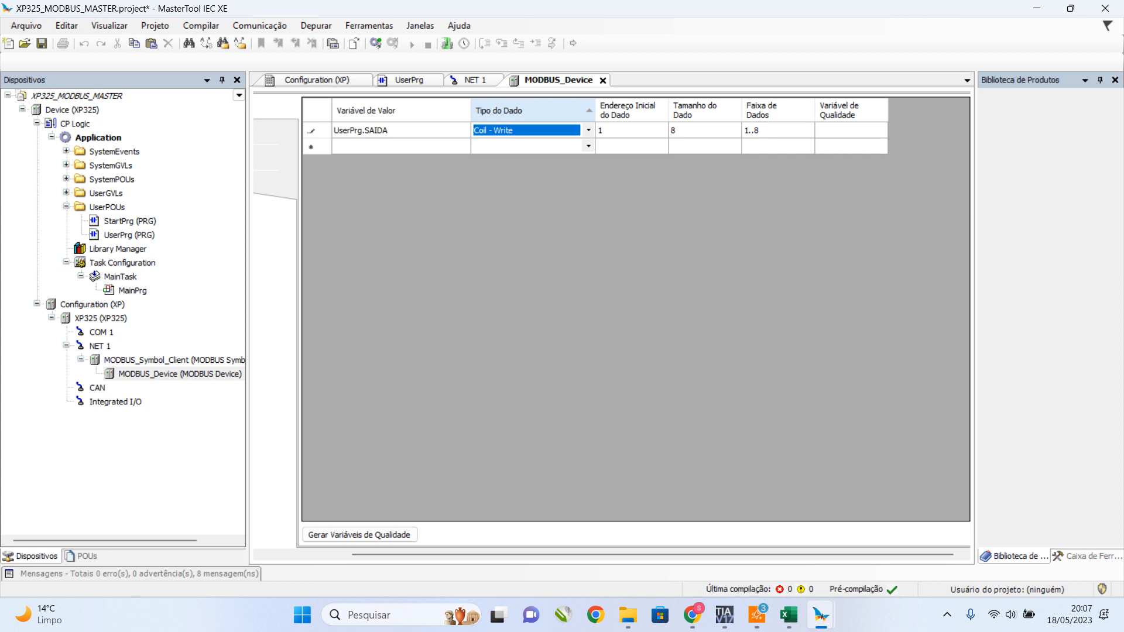
Review the initial data address, data size and data range of the UserPrg.SAIDA mapping.
click(632, 146)
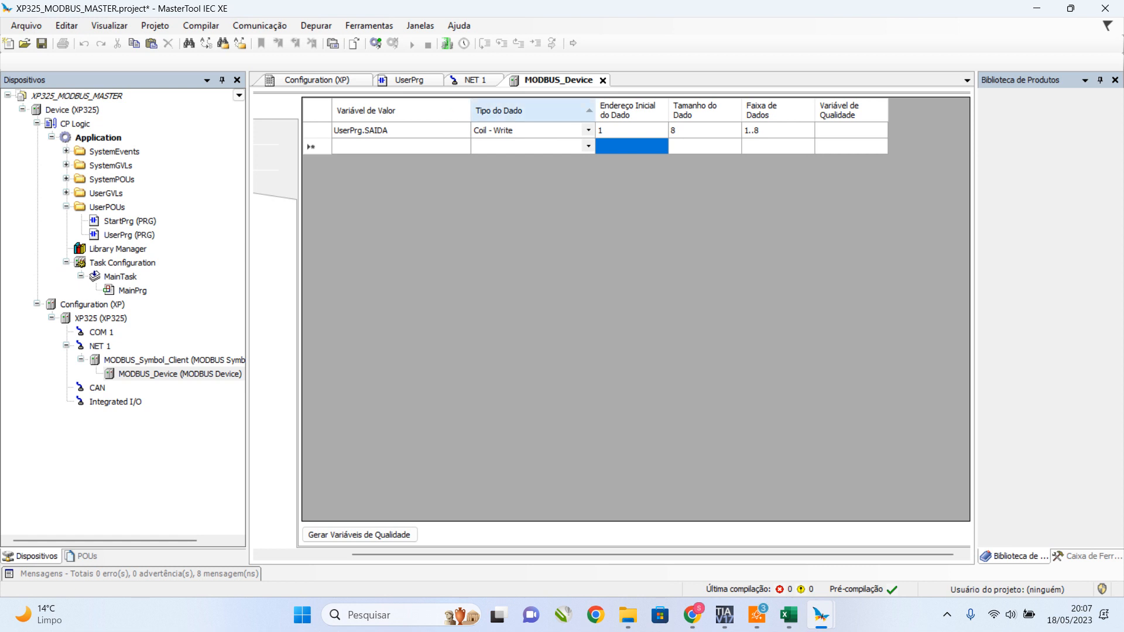
click(632, 146)
click(632, 130)
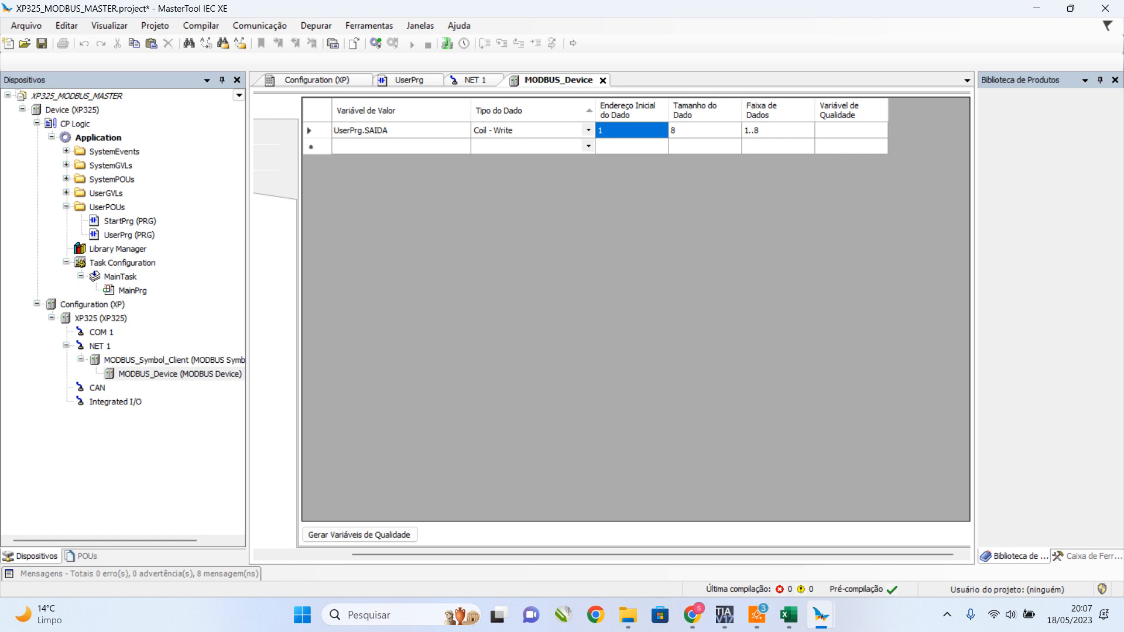
click(704, 131)
click(631, 131)
click(704, 130)
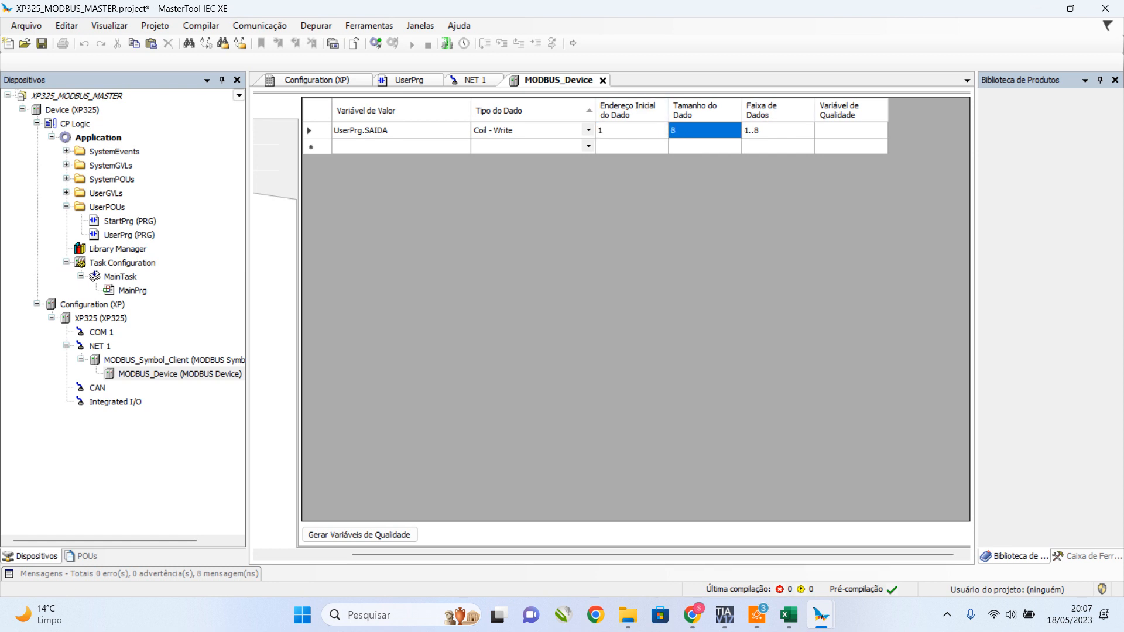
click(778, 131)
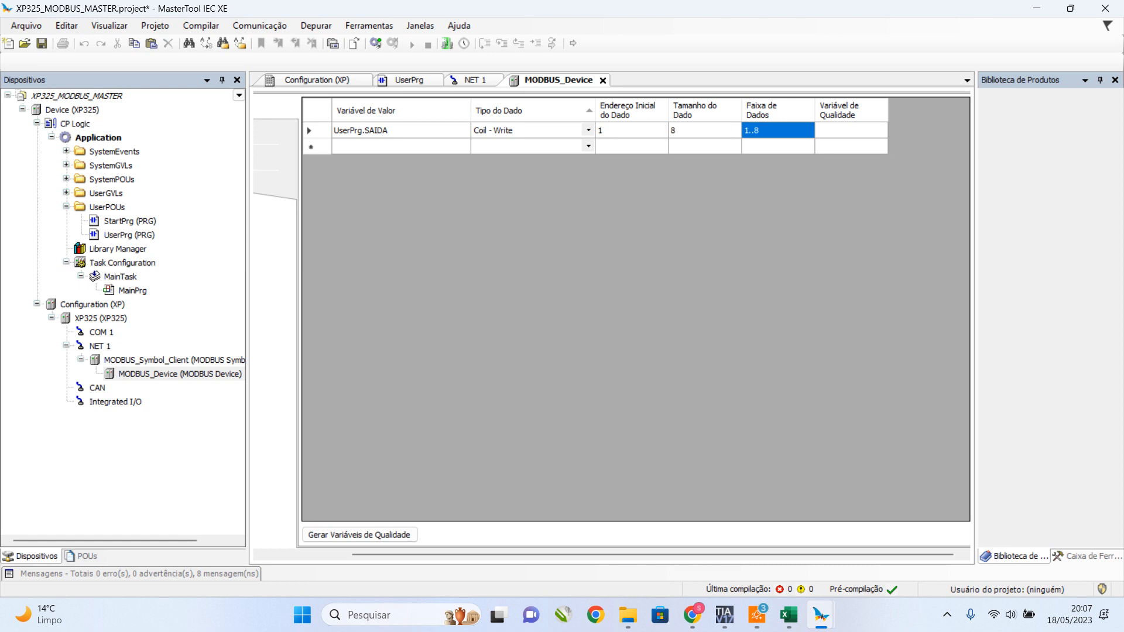
Add a second MODBUS_Device mapping with the ENTRADA array from UserPrg as its value variable.
click(401, 146)
click(401, 147)
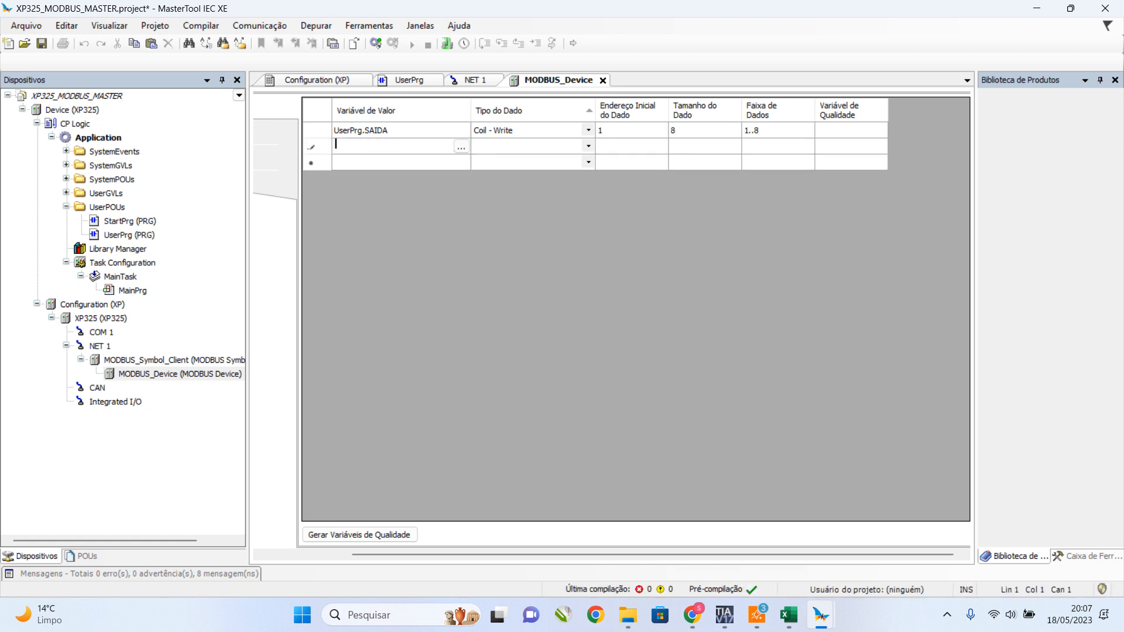
click(462, 147)
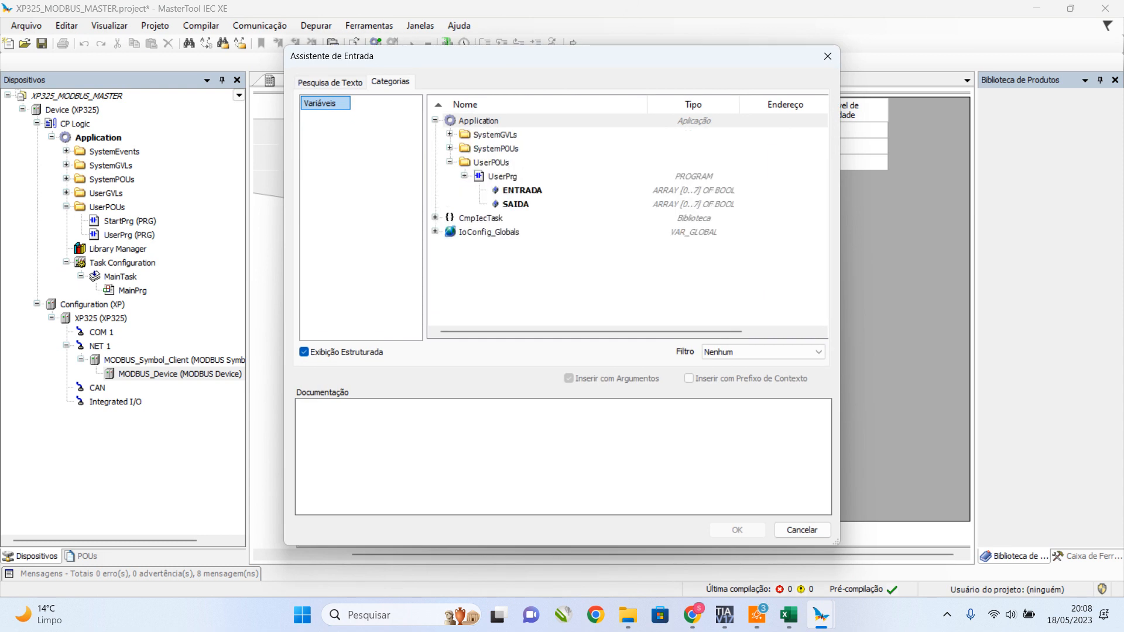
double_click(521, 190)
Set the UserPrg.ENTRADA mapping's data type to Coil - Read and its initial data address to 9.
click(588, 146)
click(588, 146)
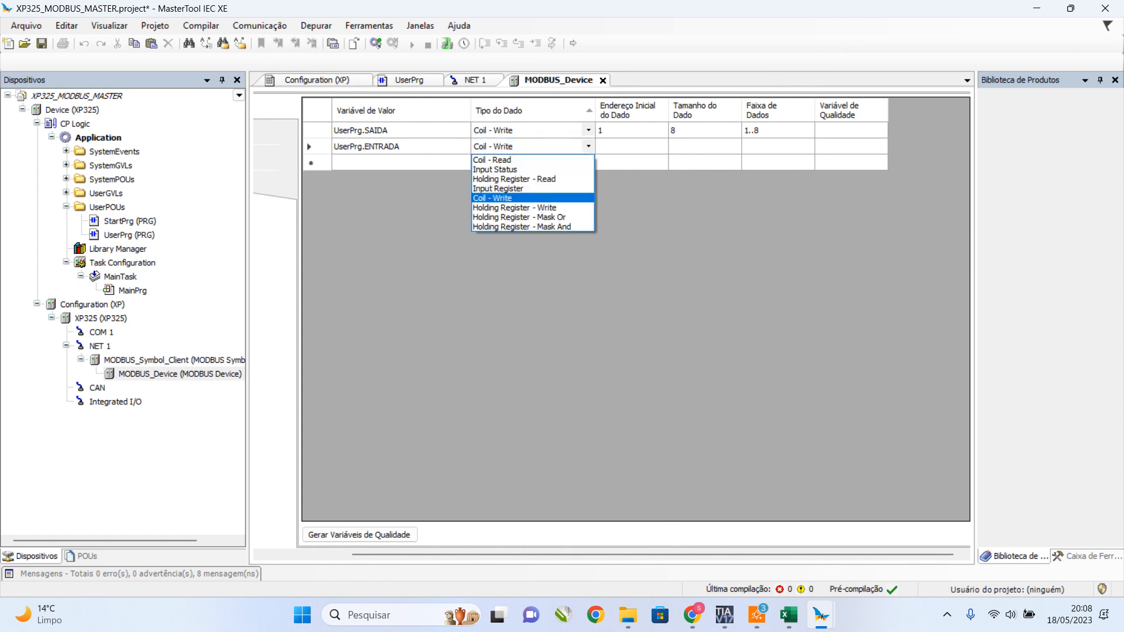
click(493, 198)
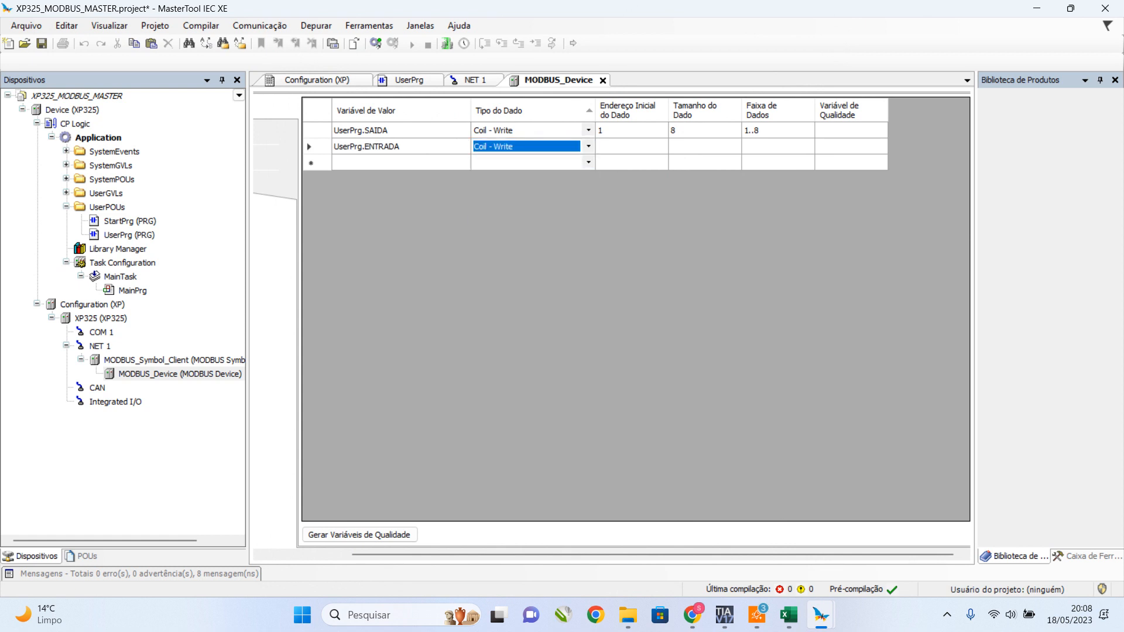
click(588, 147)
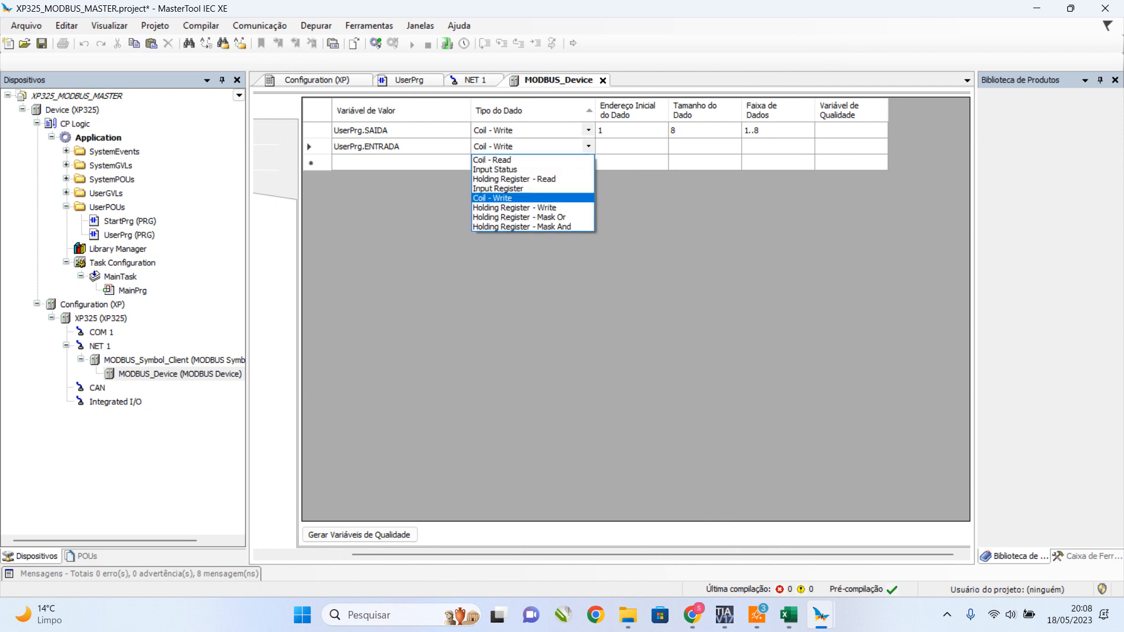
click(492, 160)
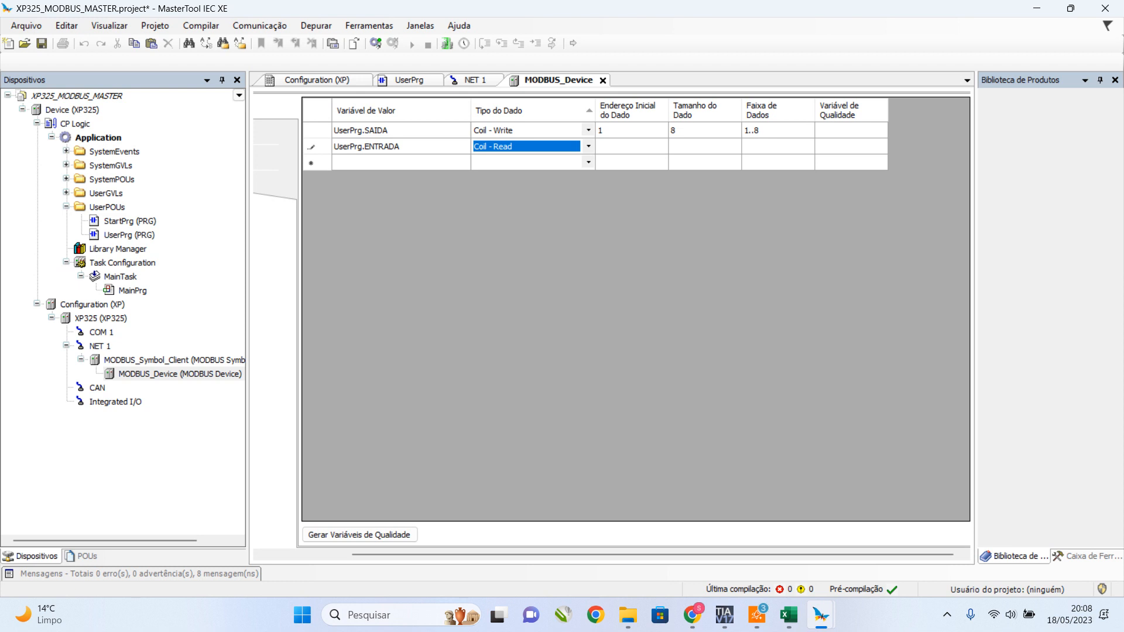
click(632, 146)
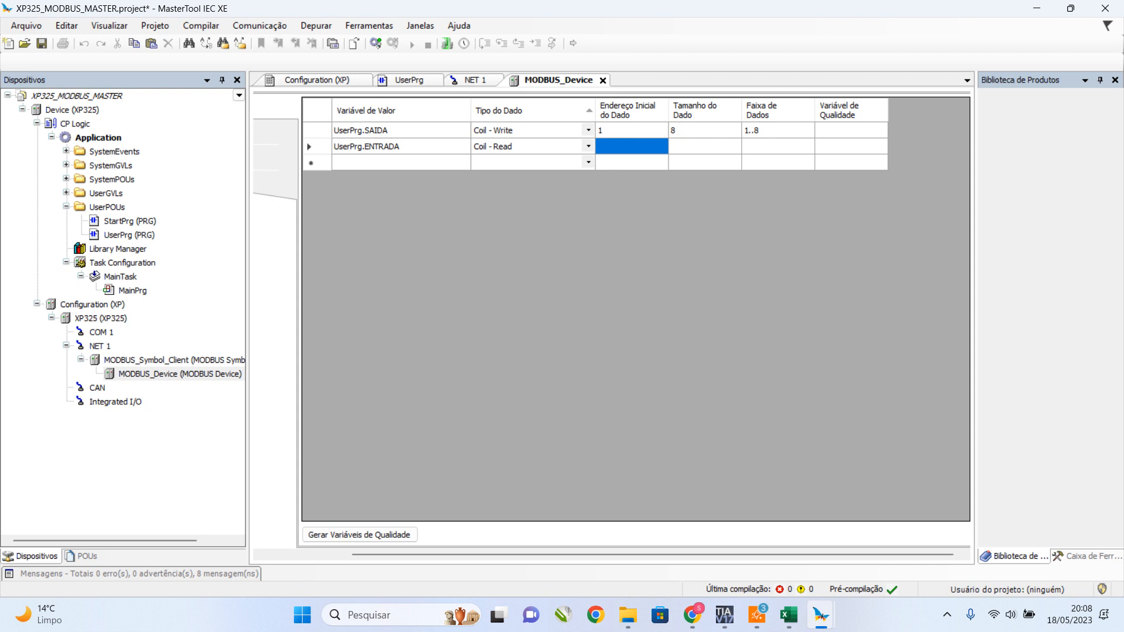
text(9)
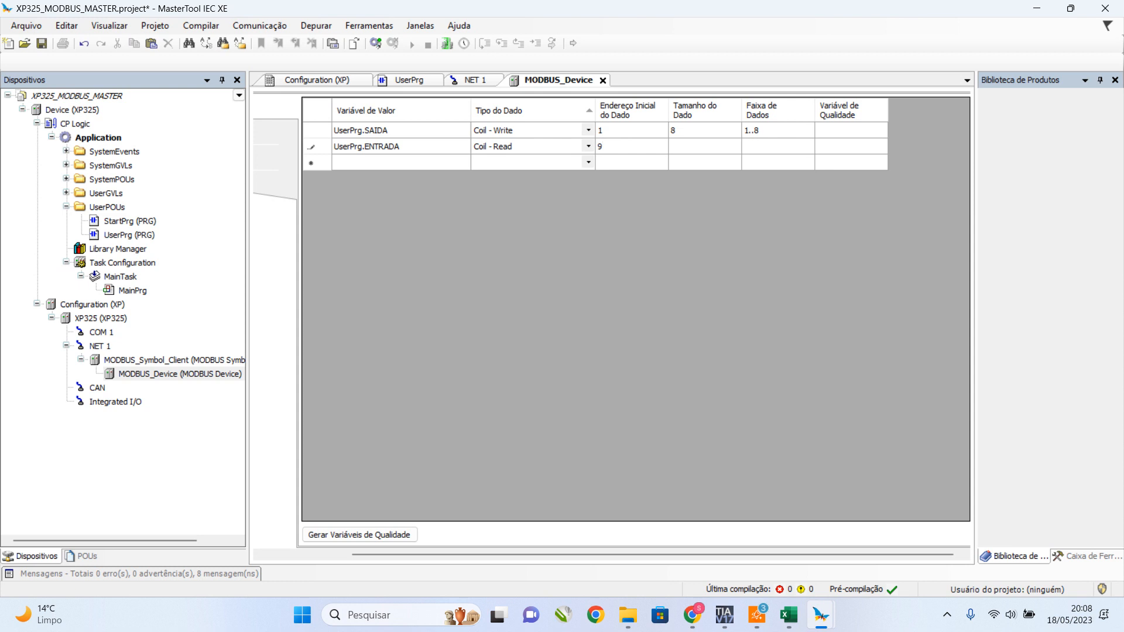
key(Return)
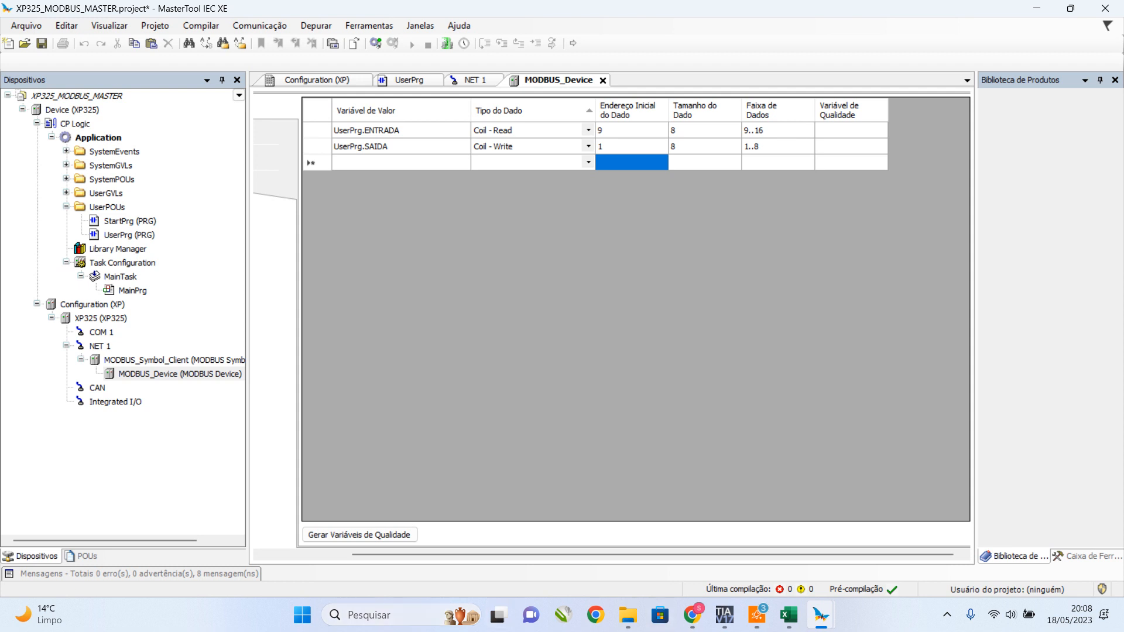
Open a blank Notepad (Bloco de Notas) document, widen its window and zoom the text to 400%.
click(302, 615)
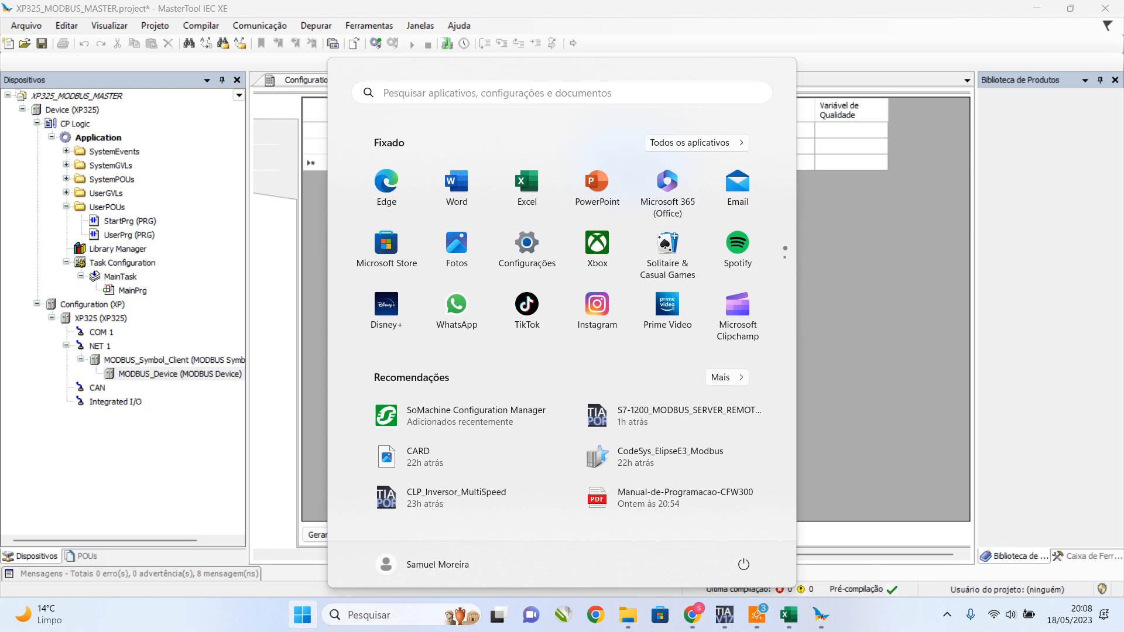
text(BLOCO)
key(Escape)
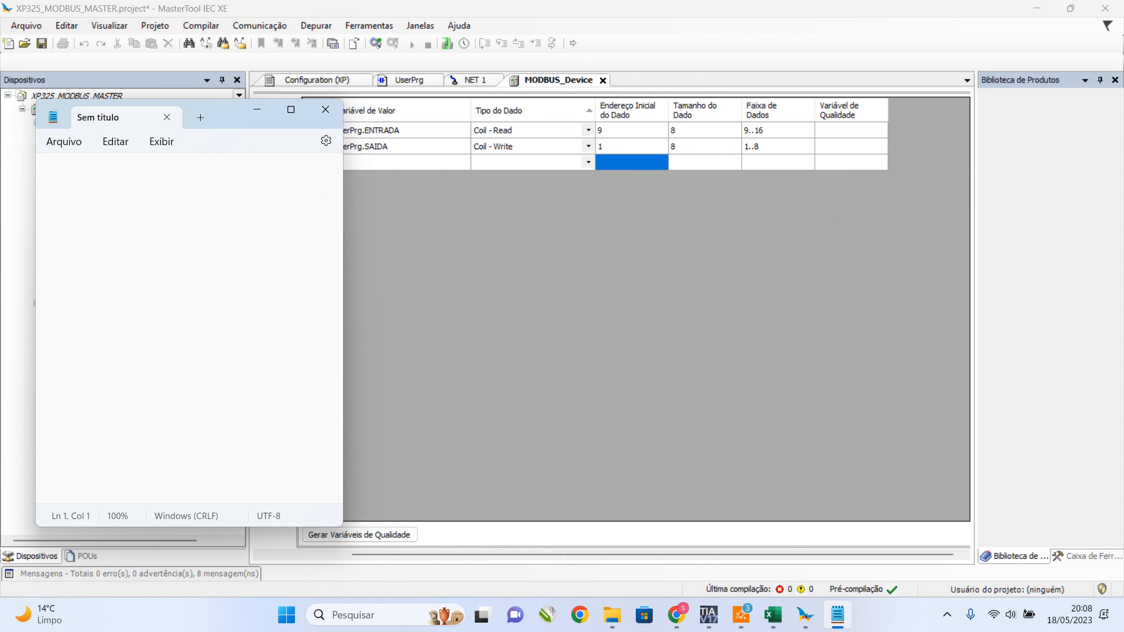
drag(343, 328, 1059, 327)
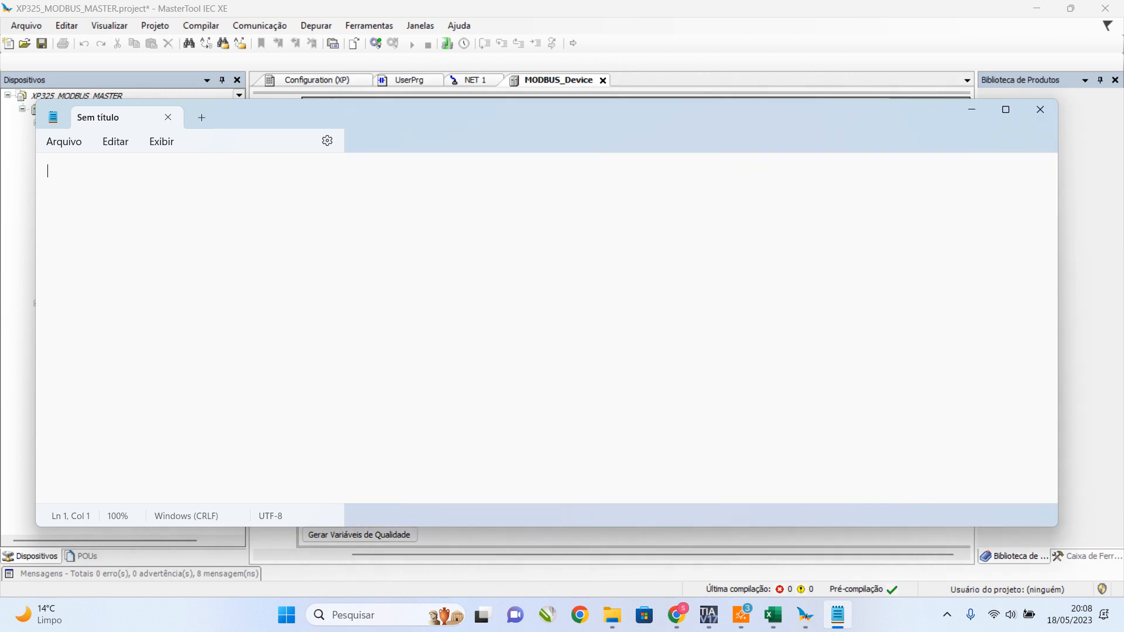
scroll(853, 328, up, 2)
scroll(547, 328, up, 20)
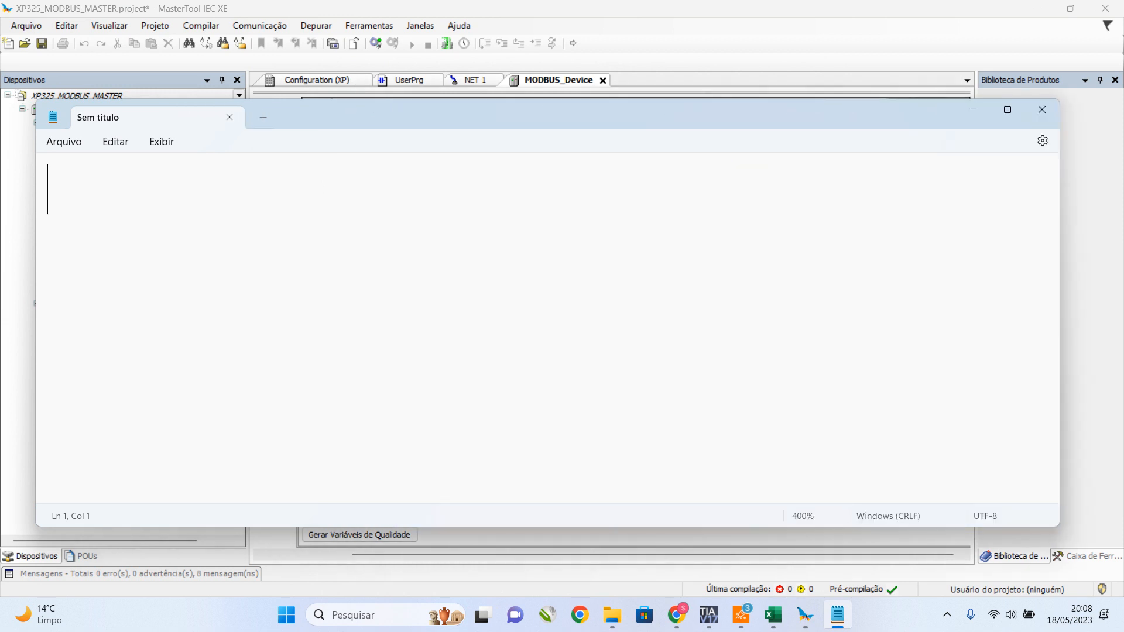
Write the numbers 0 to 16, separated by spaces, on the first line of the note.
text(0)
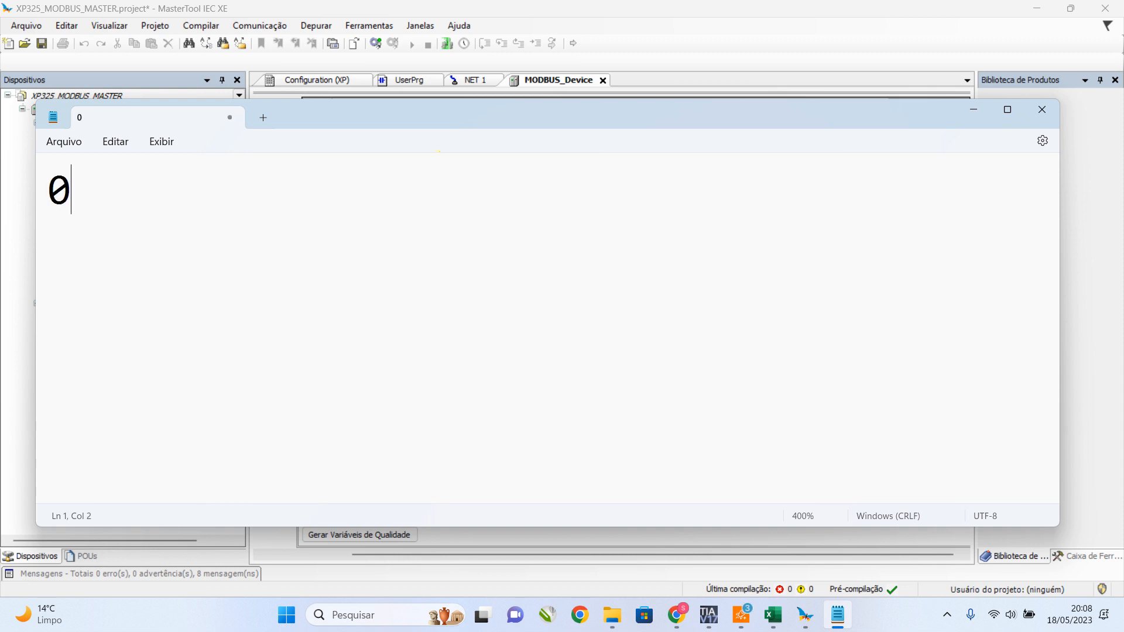
text( 1 2 )
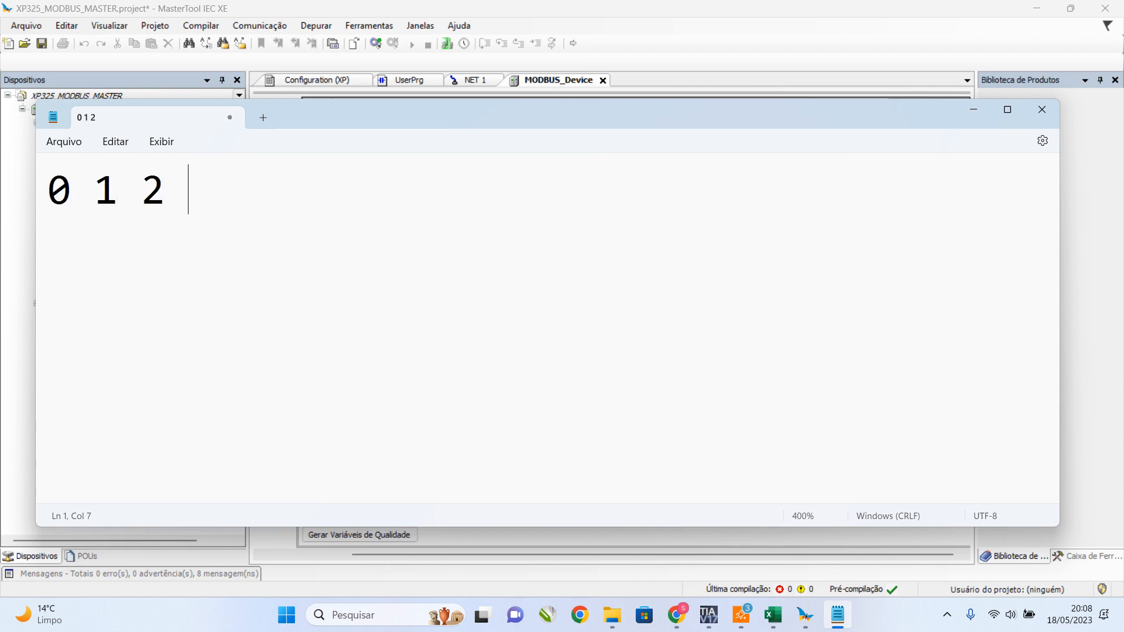
text(3 4 5 6 7)
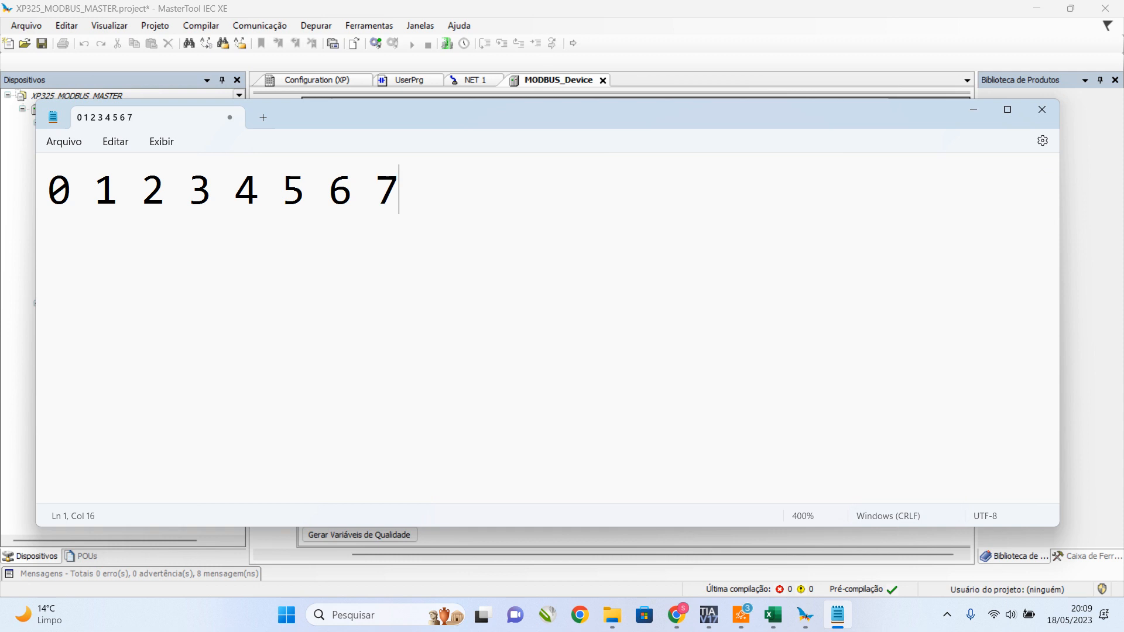
text( 8 9 '0)
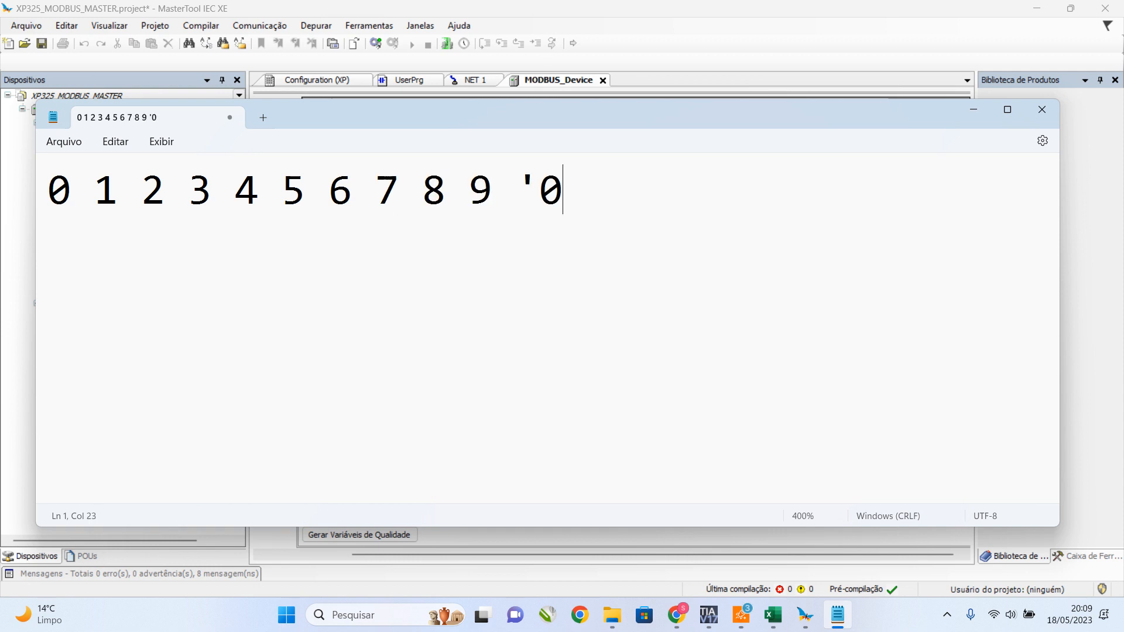
key(BackSpace)
key(BackSpace)
text(10 11)
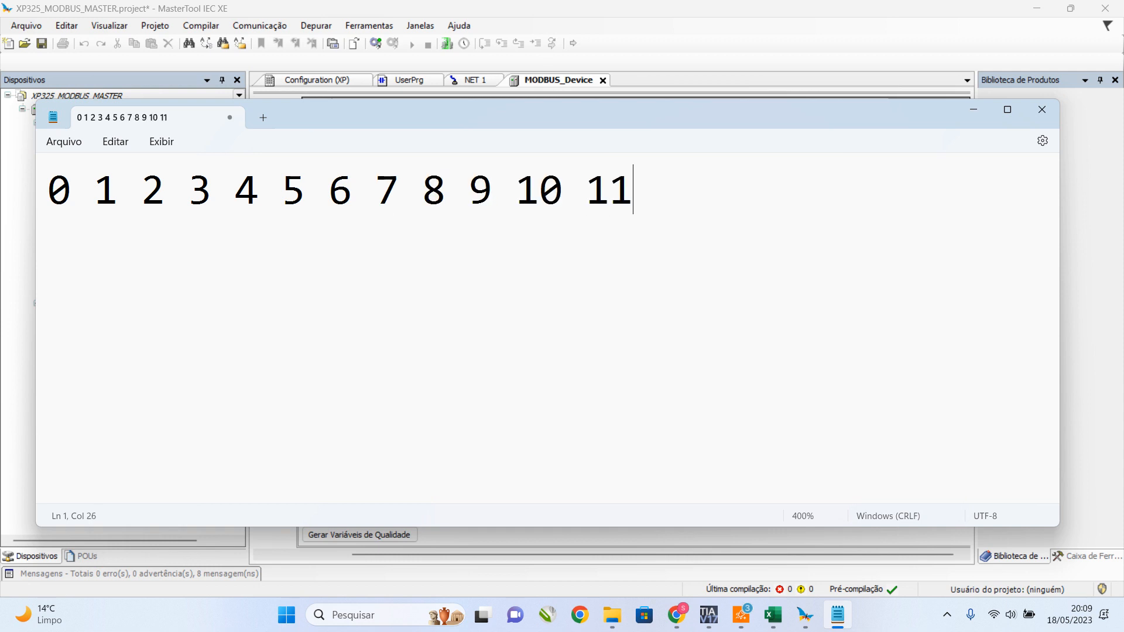
text( 12 13 14)
key(BackSpace)
text(3)
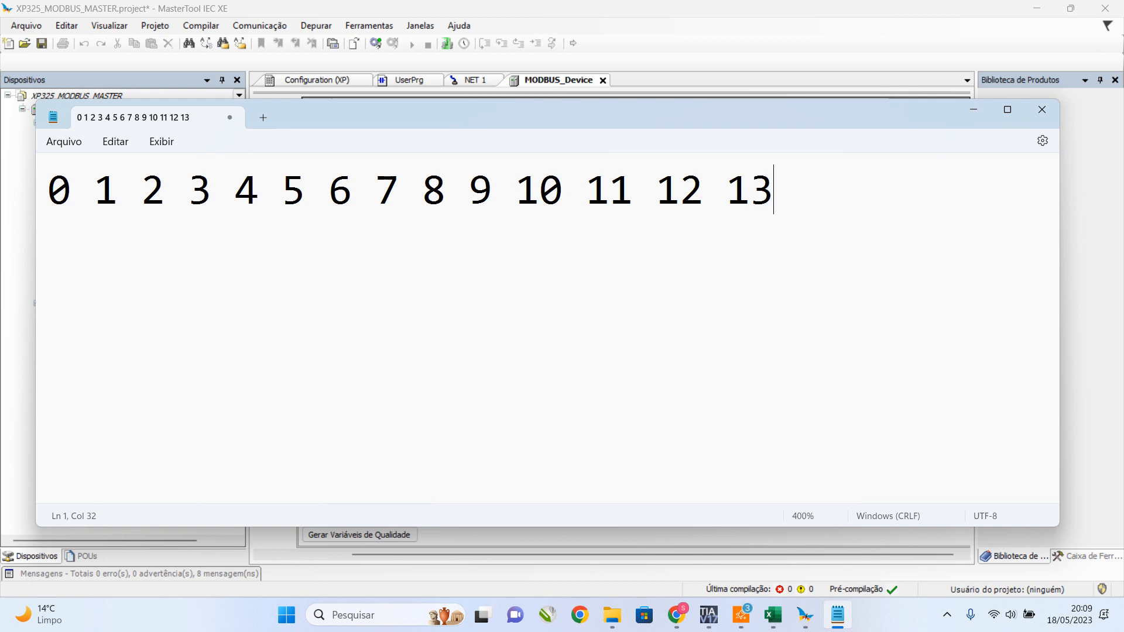
text( 14 15 16)
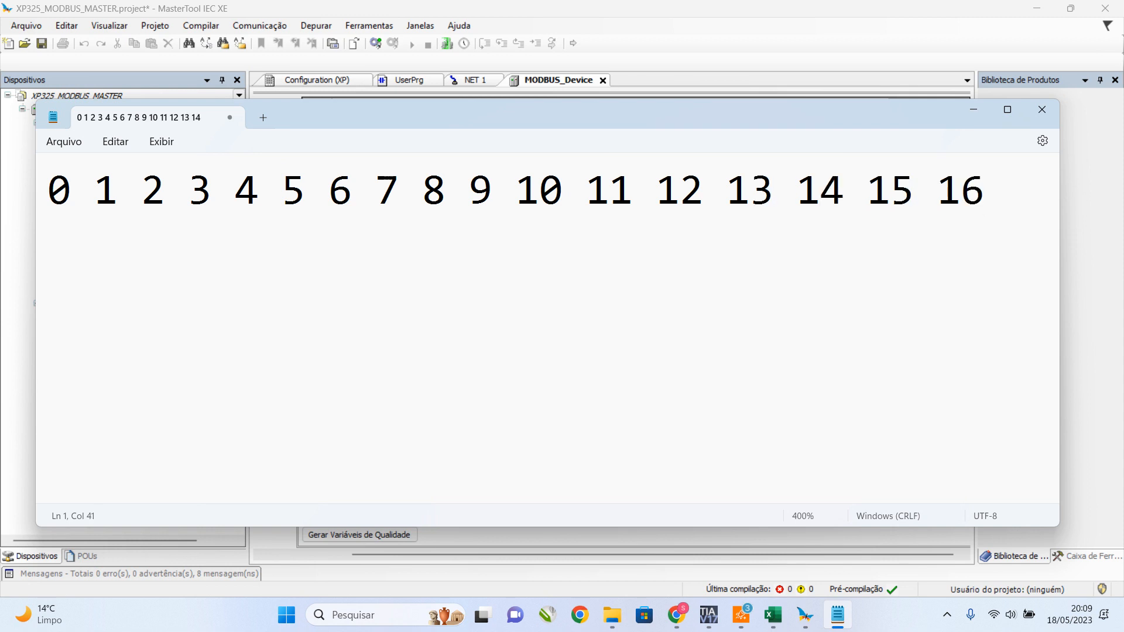
Insert a line above the number row and write the heading "MODBUS SIEMENS - END DAS TAGS".
key(Home)
key(Return)
key(Up)
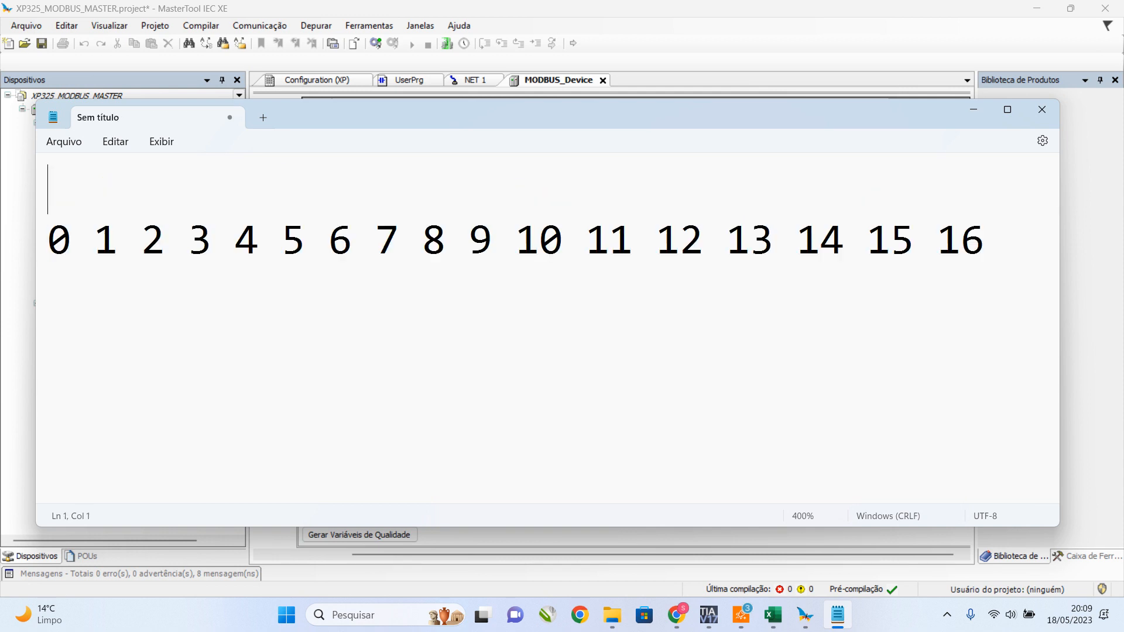
text(MODBUS )
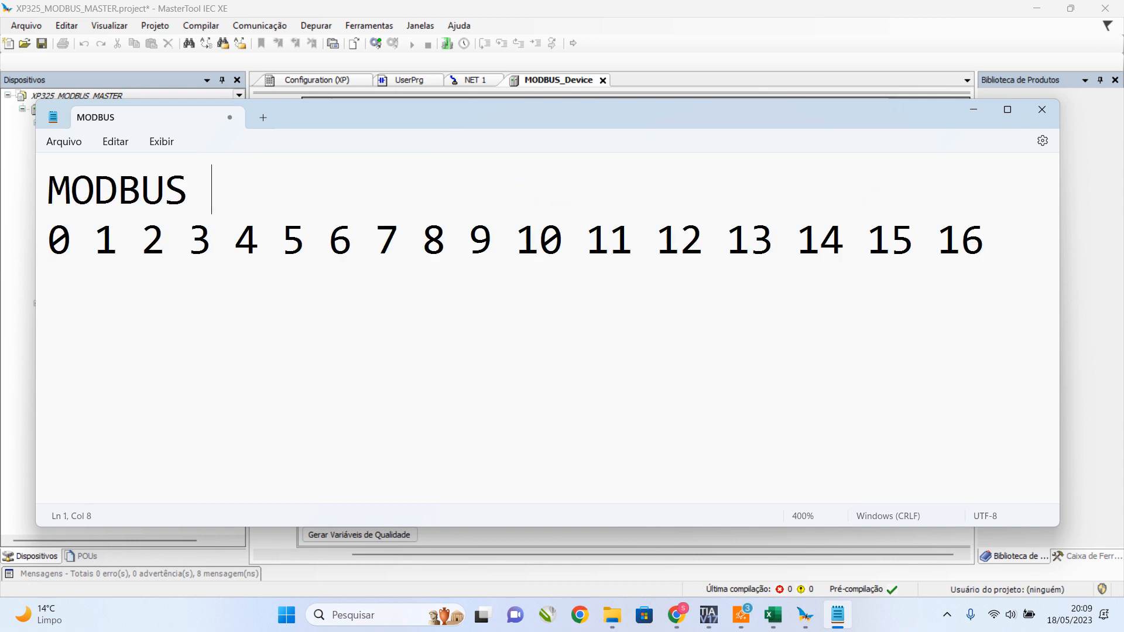
text(SIMENS)
key(BackSpace)
key(BackSpace)
key(BackSpace)
key(BackSpace)
text(EMENS - R)
key(BackSpace)
text(E)
key(BackSpace)
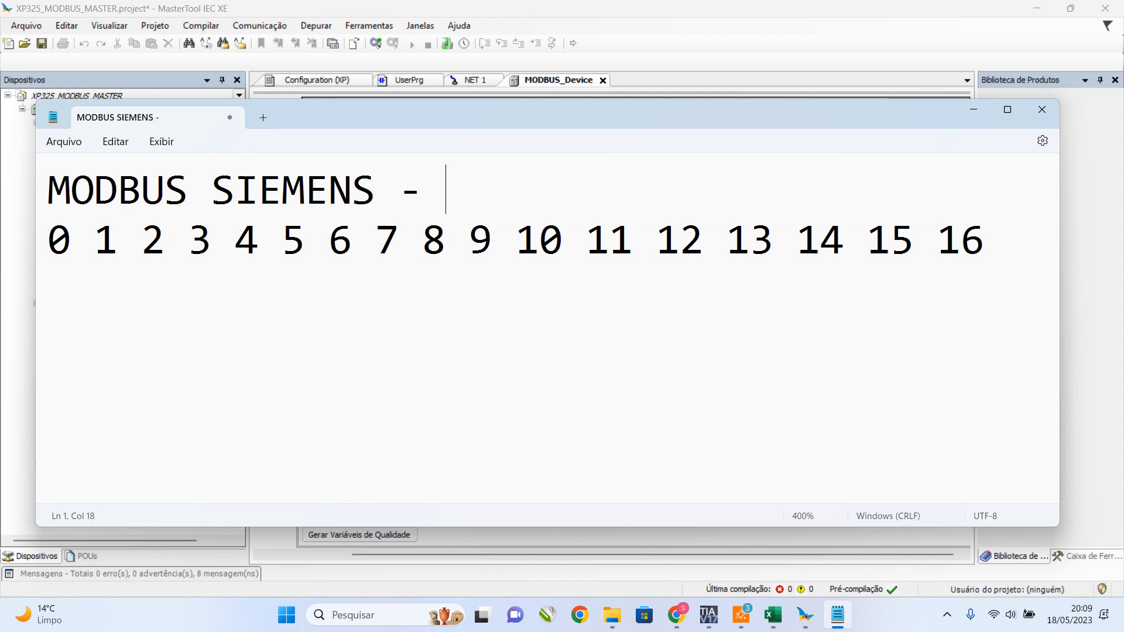
text(TAF=)
key(BackSpace)
key(BackSpace)
key(BackSpace)
key(BackSpace)
text(ENF ()
key(BackSpace)
key(BackSpace)
key(BackSpace)
text(D DAS TAGS)
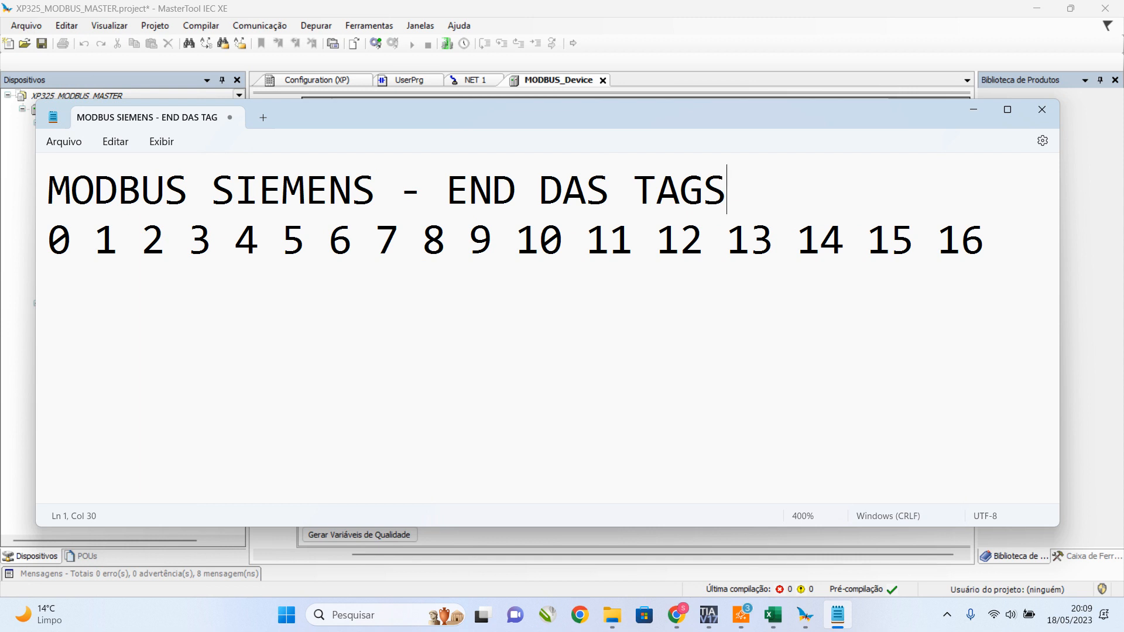
Reduce the text zoom to 380% and start a new line below the number row.
key(ctrl+End)
key(ctrl+a)
scroll(737, 237, up, 1)
scroll(736, 237, down, 3)
click(737, 237)
key(End)
key(Return)
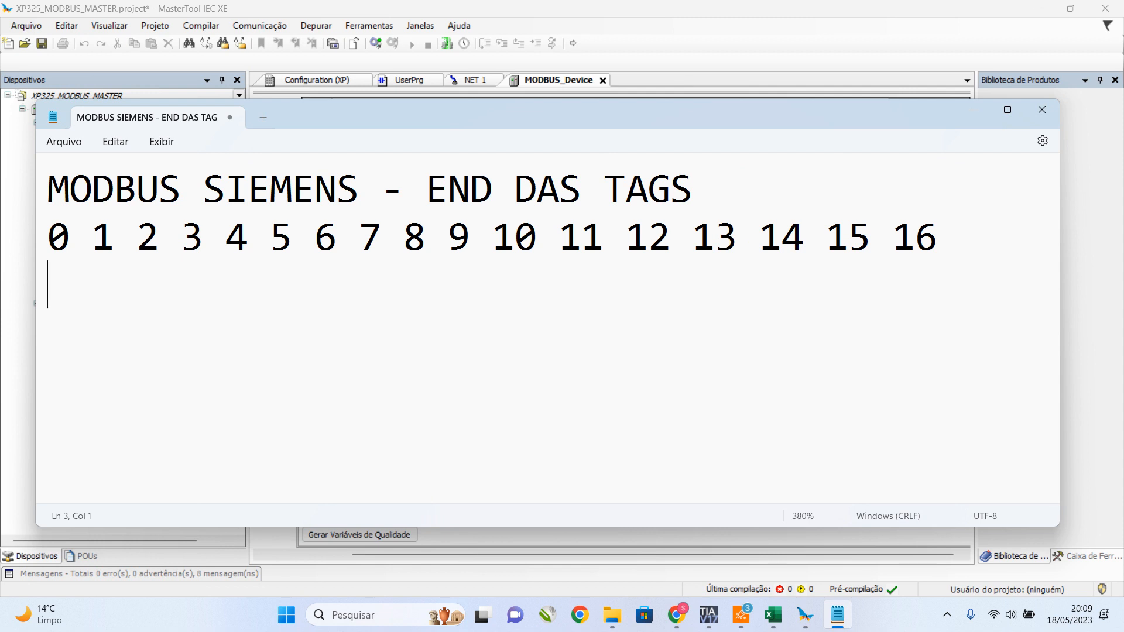
Write Q0.0 beneath 0 and Q0.1 beneath 1, spacing out the number row so each tag fits under its address.
text(Q0.0)
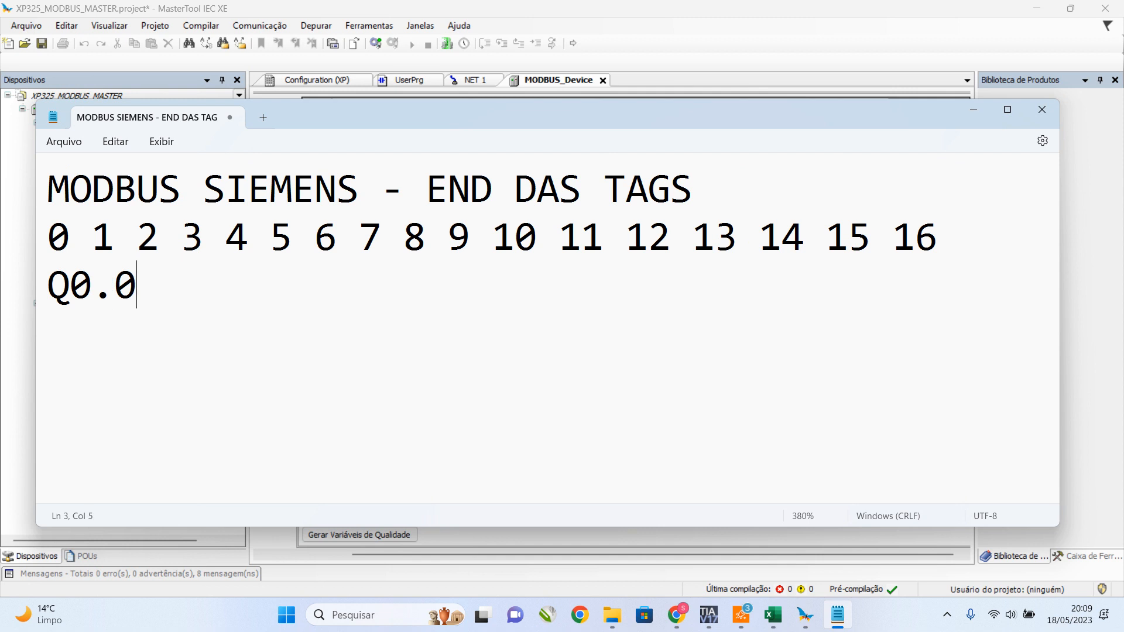
click(92, 237)
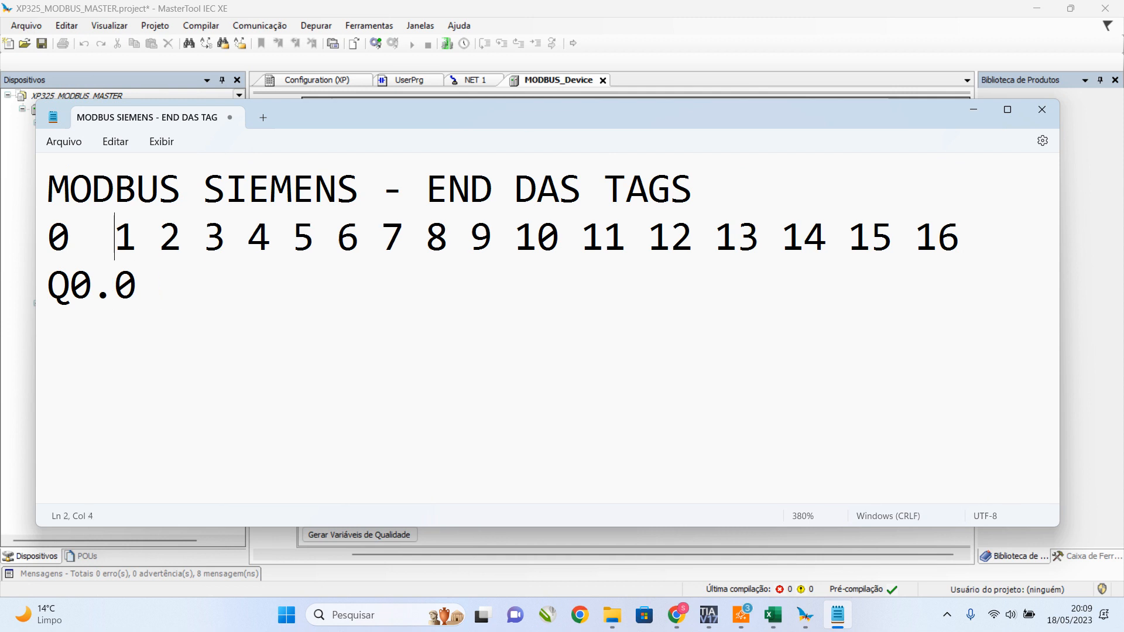
click(137, 285)
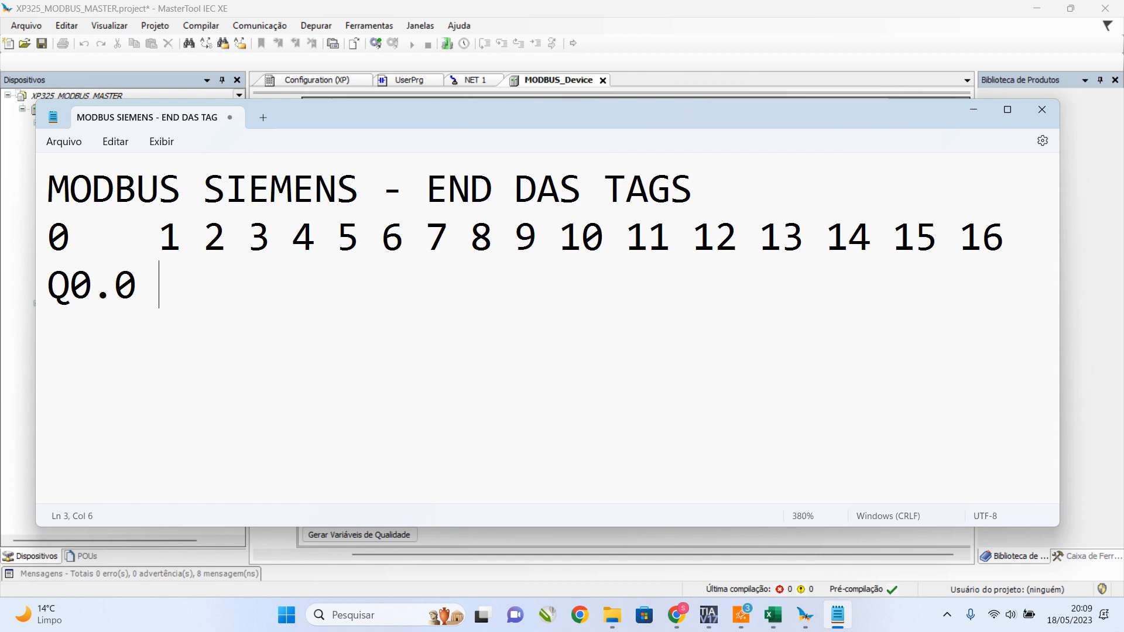
text(Q0.1)
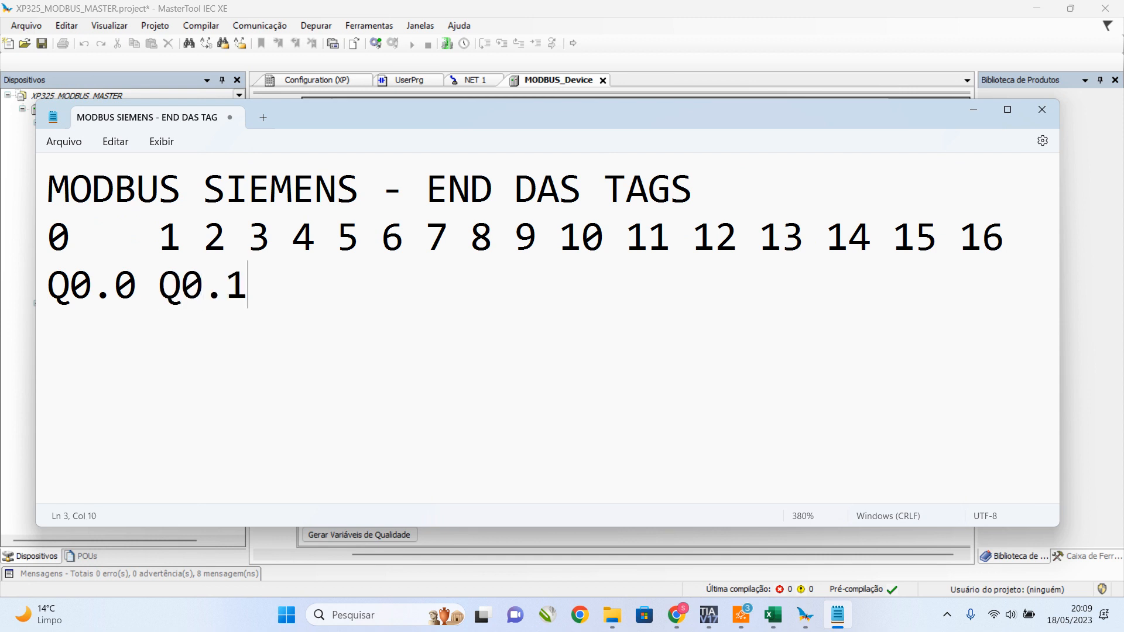
click(203, 237)
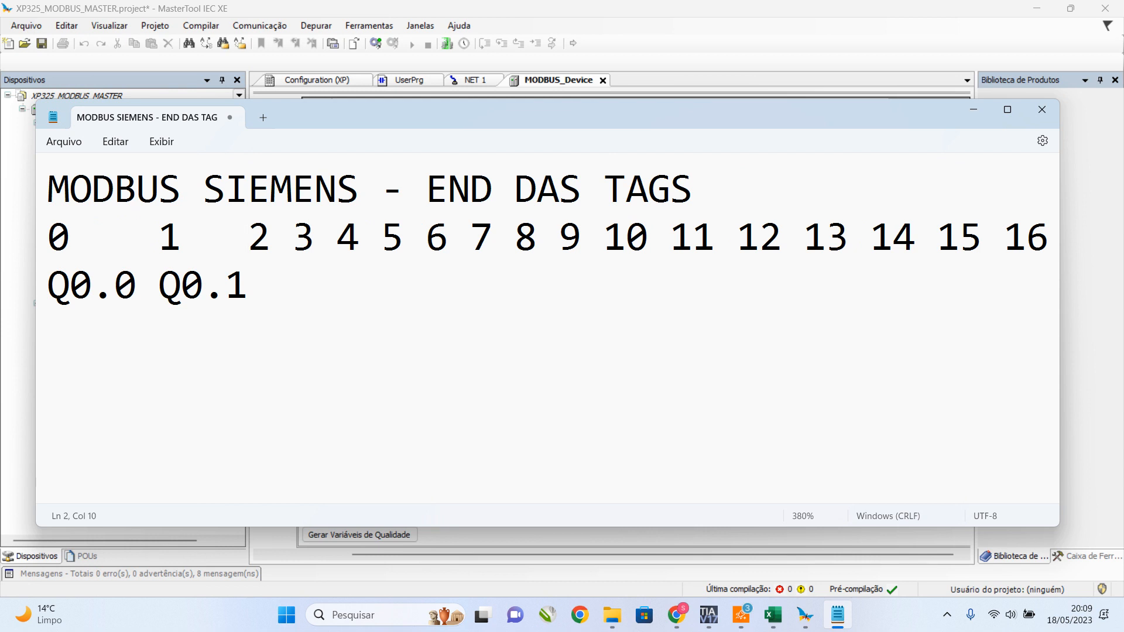
Adjust the spacing before the 2 in the number row and reduce the text zoom to 310%.
click(470, 237)
key(BackSpace)
key(Left)
key(Left)
key(Left)
key(Left)
key(Left)
key(Left)
key(Left)
key(Left)
key(Left)
key(Left)
key(Left)
key(Right)
scroll(469, 237, down, 7)
key(Down)
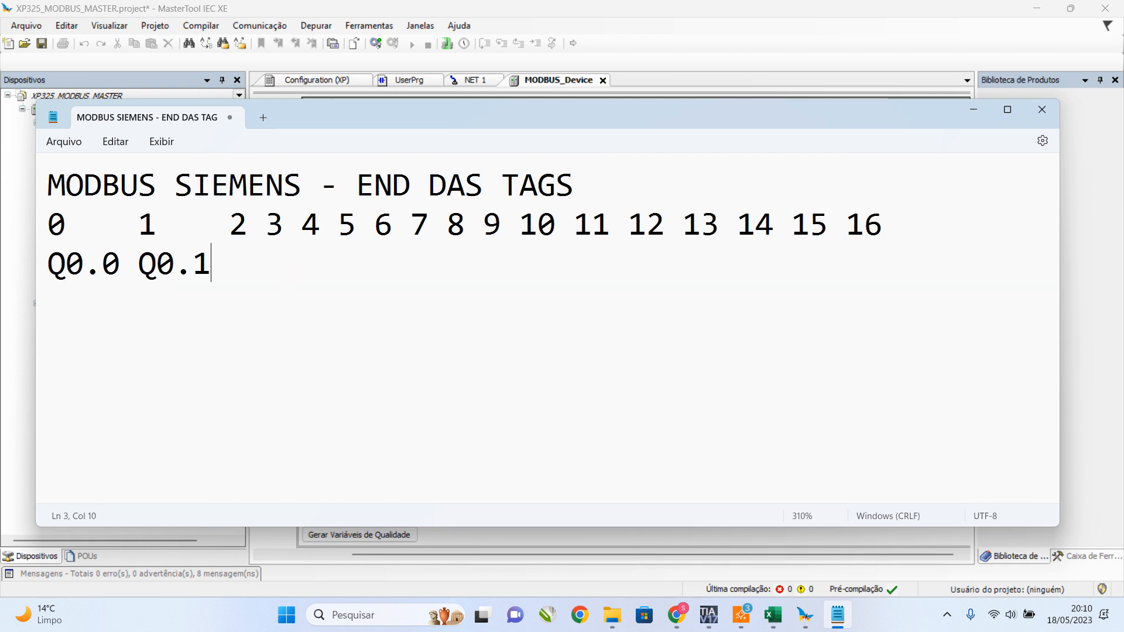
Continue the tag row after Q0.1 with "......" and write Q0.7 beneath the 7.
key(BackSpace)
key(BackSpace)
key(BackSpace)
key(BackSpace)
key(BackSpace)
key(BackSpace)
key(BackSpace)
key(BackSpace)
key(BackSpace)
key(BackSpace)
key(BackSpace)
key(BackSpace)
key(BackSpace)
text(...... Q0.7)
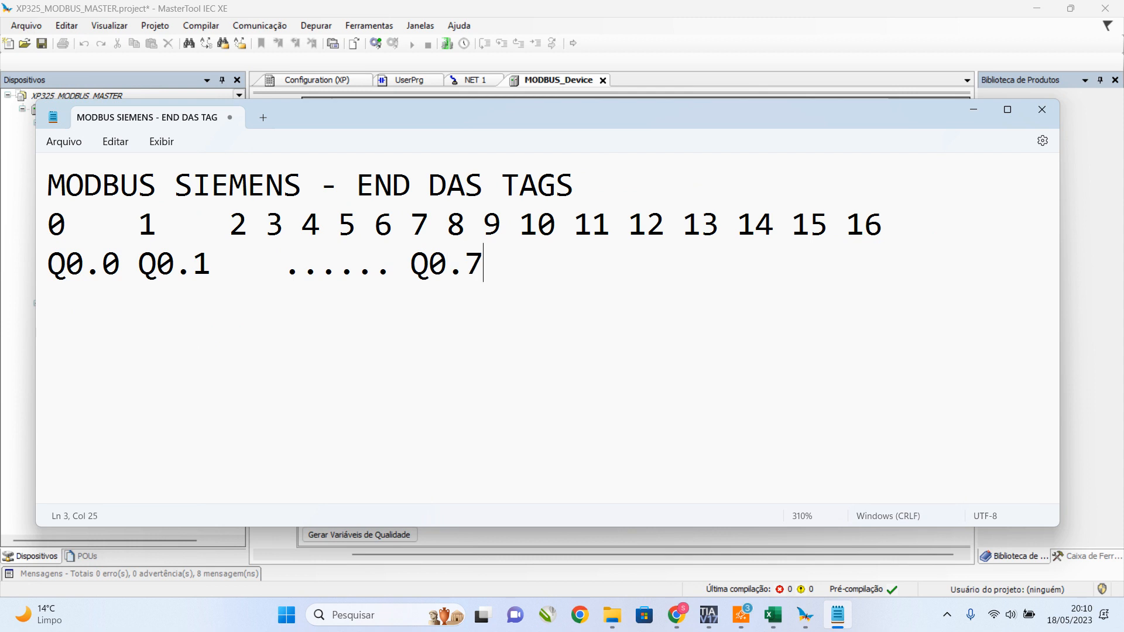
Shift the numbers from 8 onward past Q0.7 and write I0.0 beneath the 8.
key(Up)
key(Left)
key(Left)
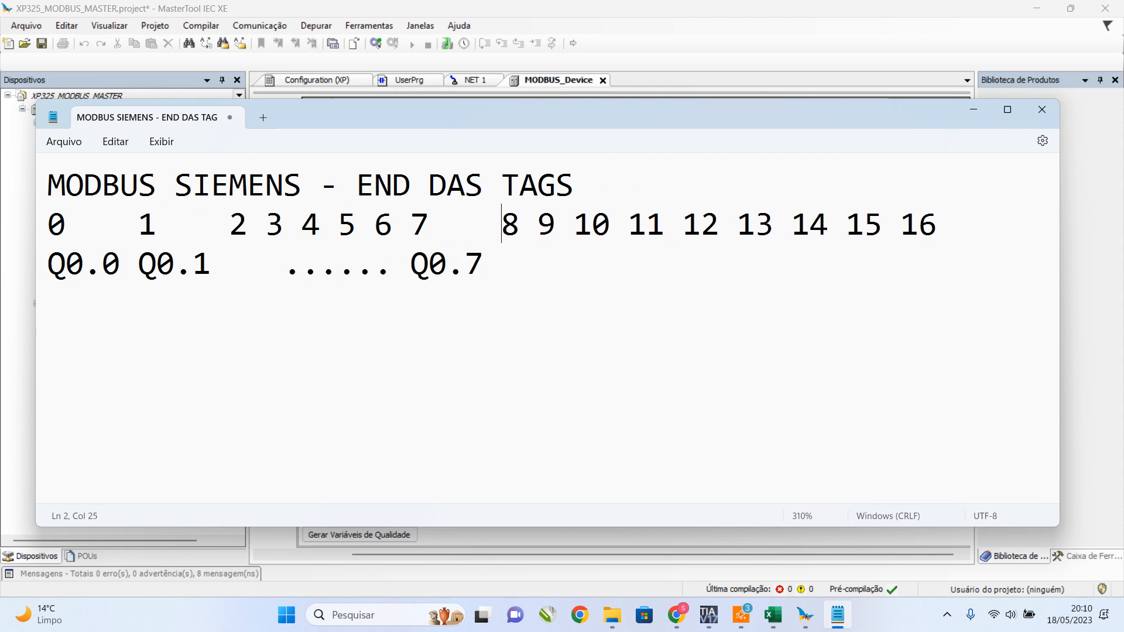
key(Down)
text(I.0)
key(BackSpace)
key(BackSpace)
text(0.O)
key(BackSpace)
text(0)
Shift the numbers from 9 onward, write I0.1 beneath the 9 and space out the 10.
key(Up)
key(Left)
key(Left)
key(Down)
text(I0.')
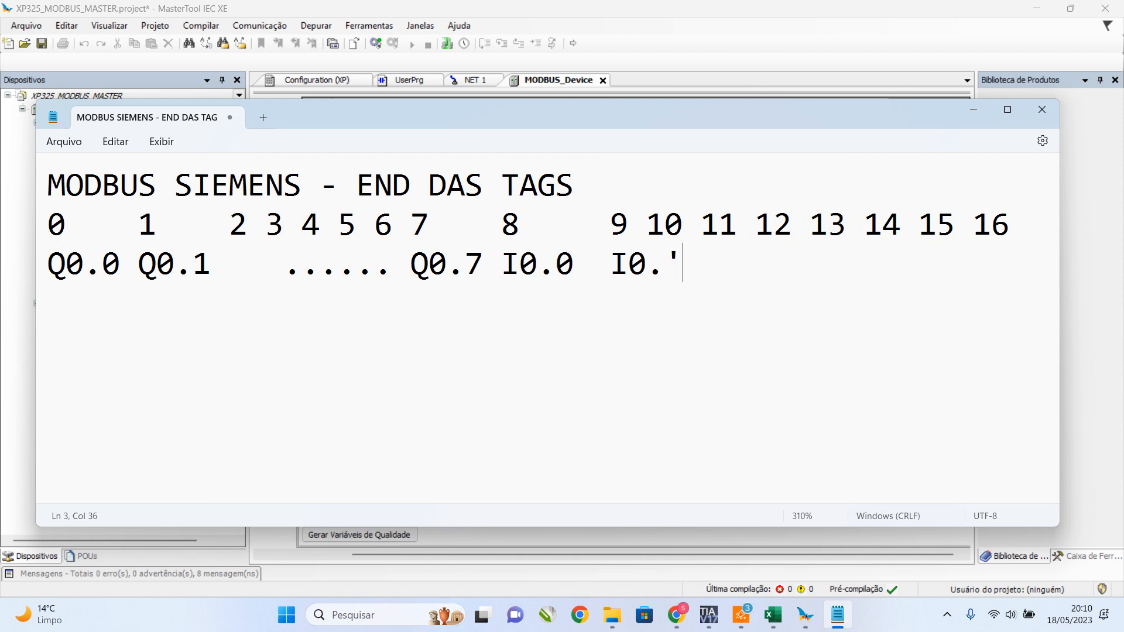
key(BackSpace)
text(1)
key(Up)
key(Left)
key(Left)
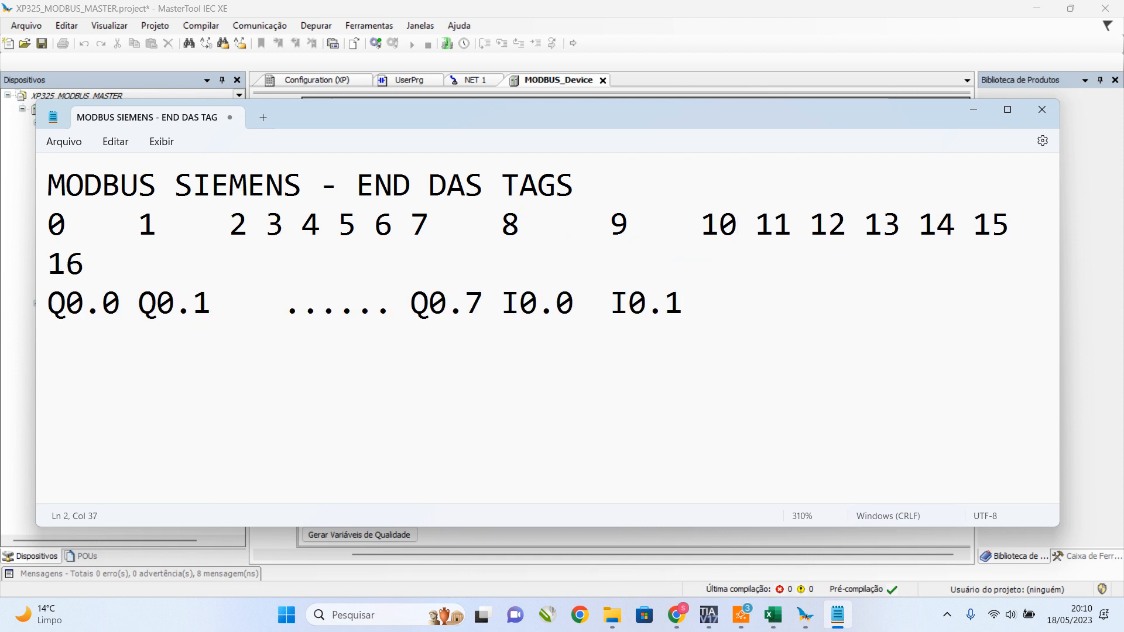
key(BackSpace)
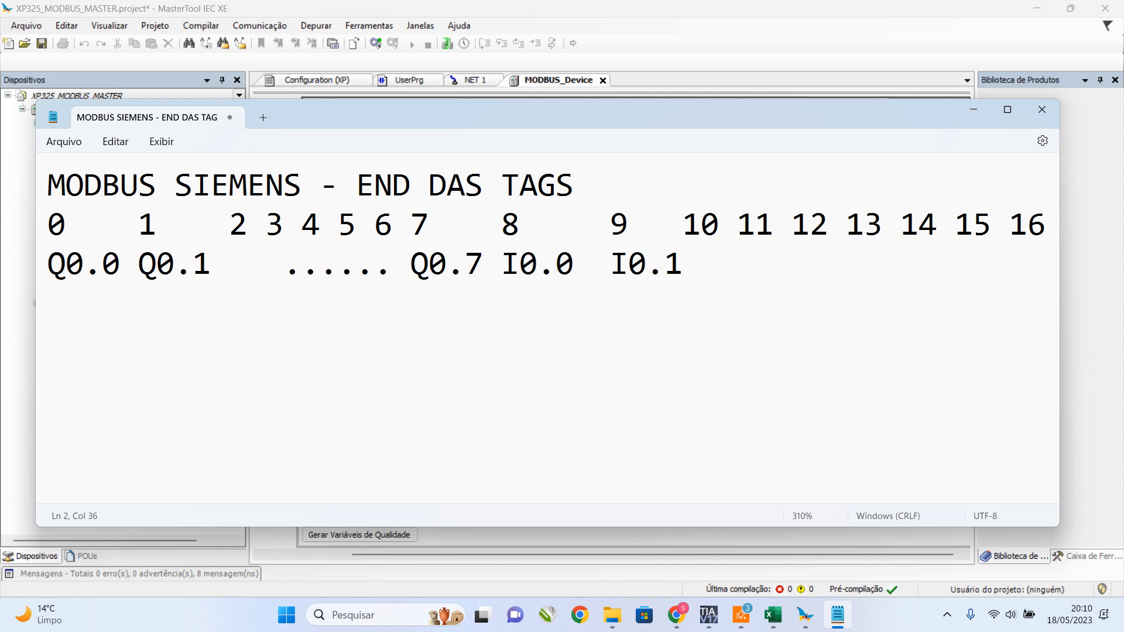
Widen the Notepad window slightly, reduce the text zoom to 270% and place the cursor after I0.1.
drag(1059, 328, 1097, 328)
key(ctrl+minus)
key(ctrl+minus)
key(ctrl+minus)
click(719, 251)
click(654, 252)
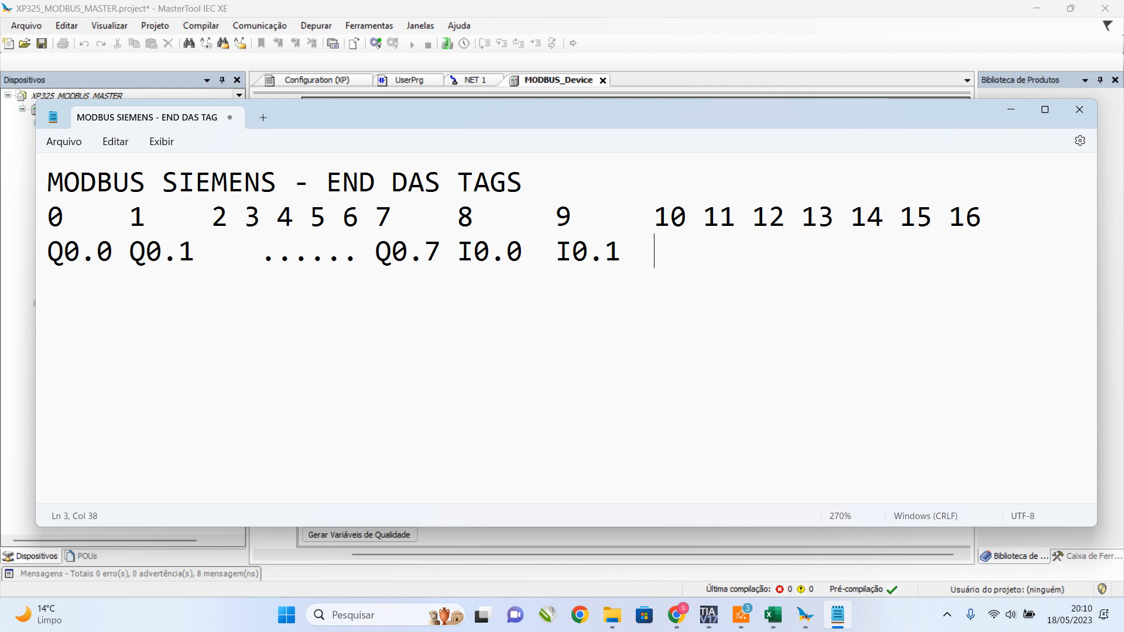
Delete the 16 from the end of the number row and write I0.7 beneath the 15.
key(Up)
key(End)
key(shift+Left)
key(shift+Left)
key(BackSpace)
key(BackSpace)
key(Down)
text(I0.7)
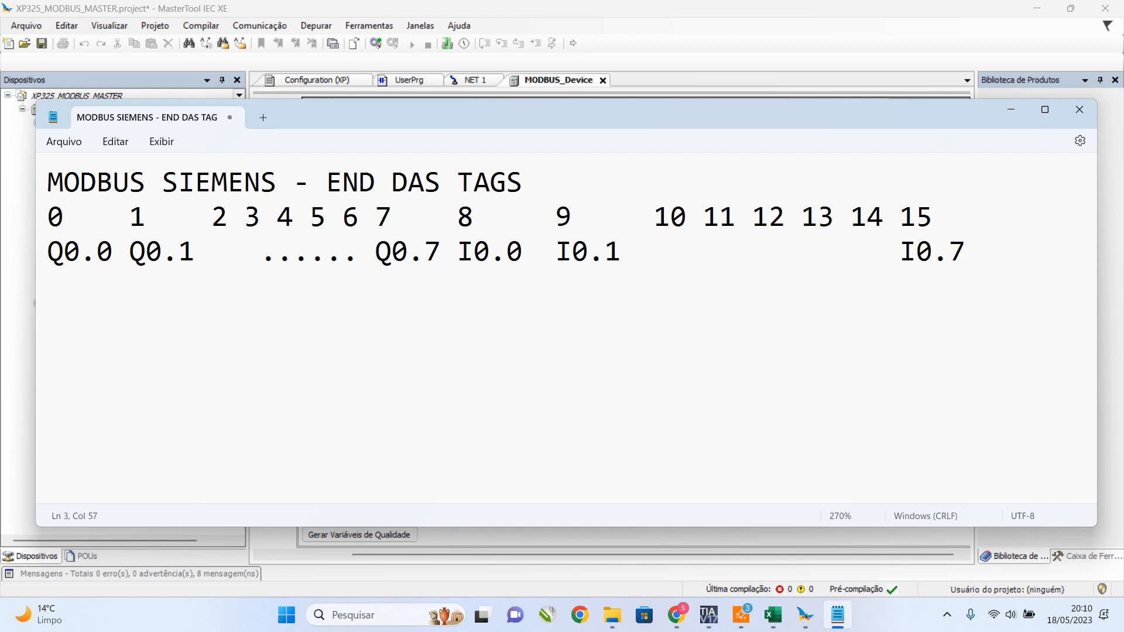
Highlight the number row and individual tags to examine which address from 0 to 15 matches each Q and I tag.
click(129, 217)
drag(917, 218, 491, 252)
click(737, 217)
drag(932, 217, 64, 218)
click(80, 252)
drag(113, 251, 48, 252)
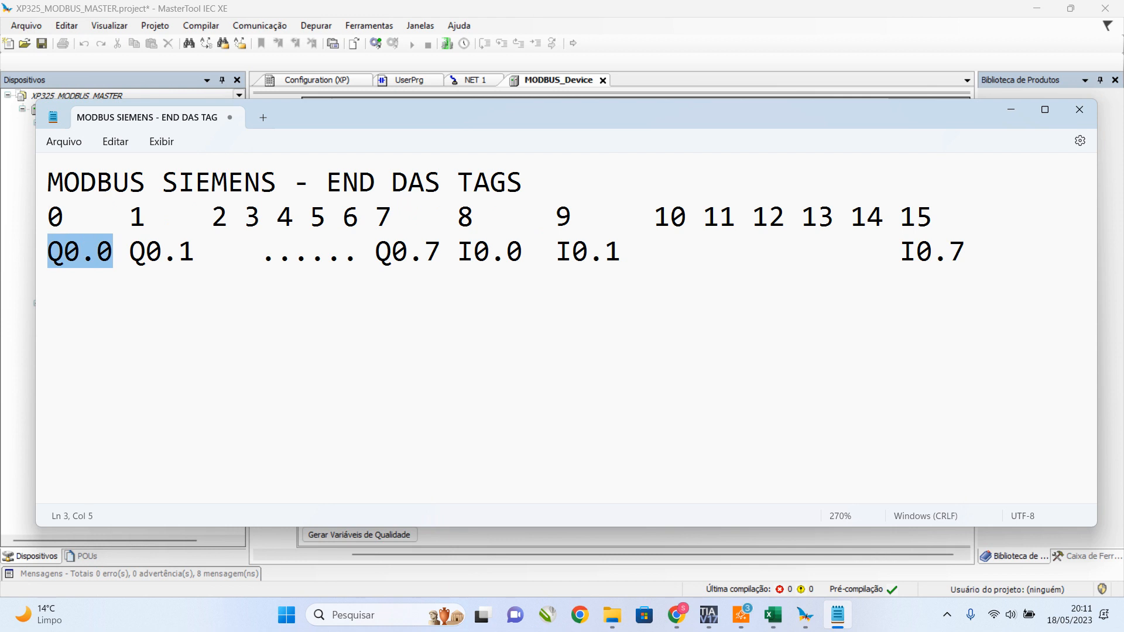
drag(130, 217, 227, 217)
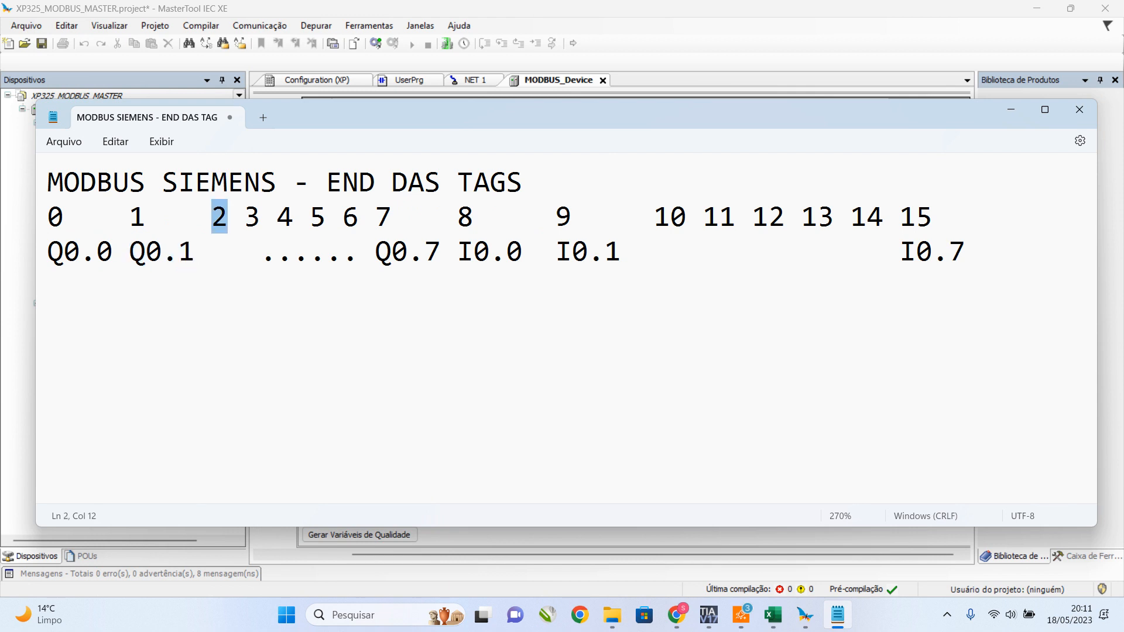
drag(375, 218, 523, 252)
click(457, 252)
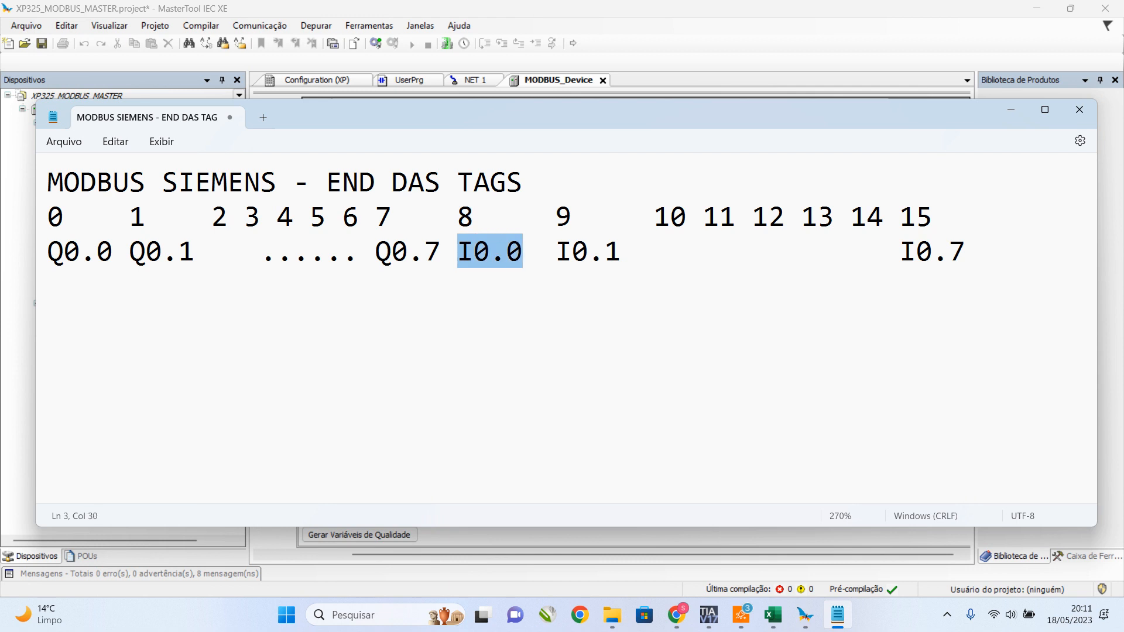
drag(555, 217, 621, 251)
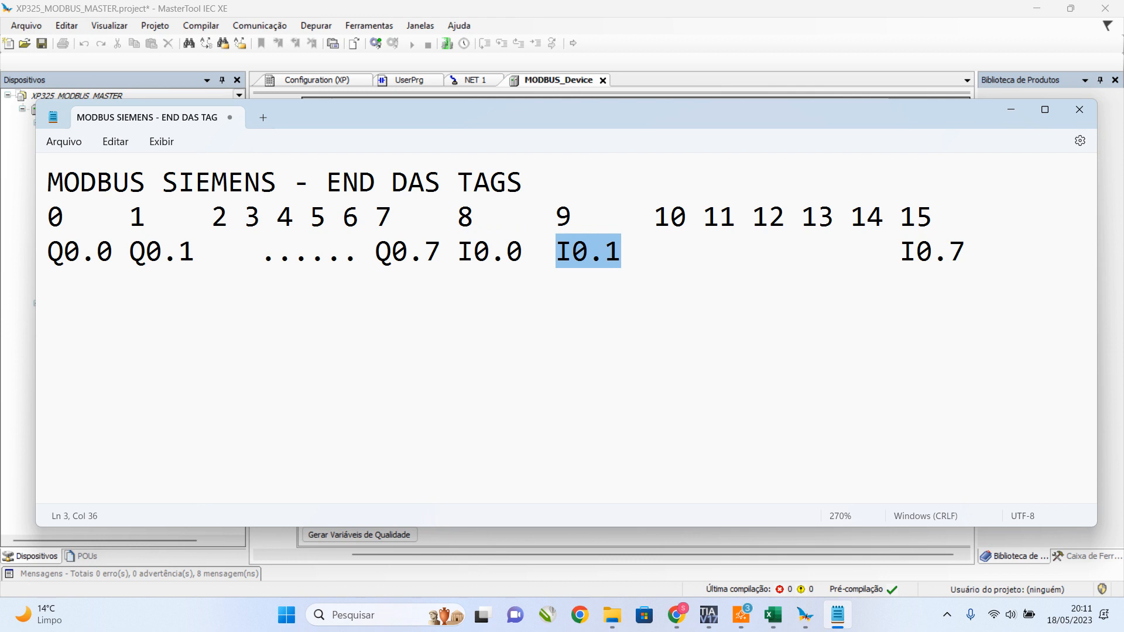
drag(900, 217, 932, 217)
drag(900, 251, 966, 252)
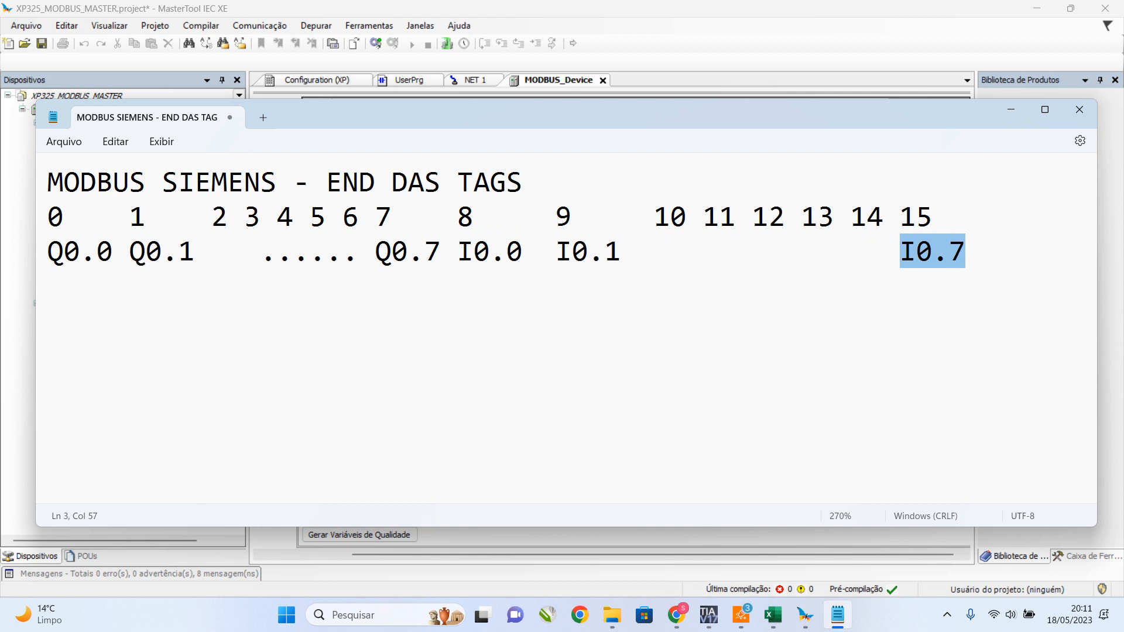
Leave a blank line below the tags and write the ranges "1 - 8" and "9 - 16" on separate lines.
click(998, 251)
key(Return)
key(Return)
text(0)
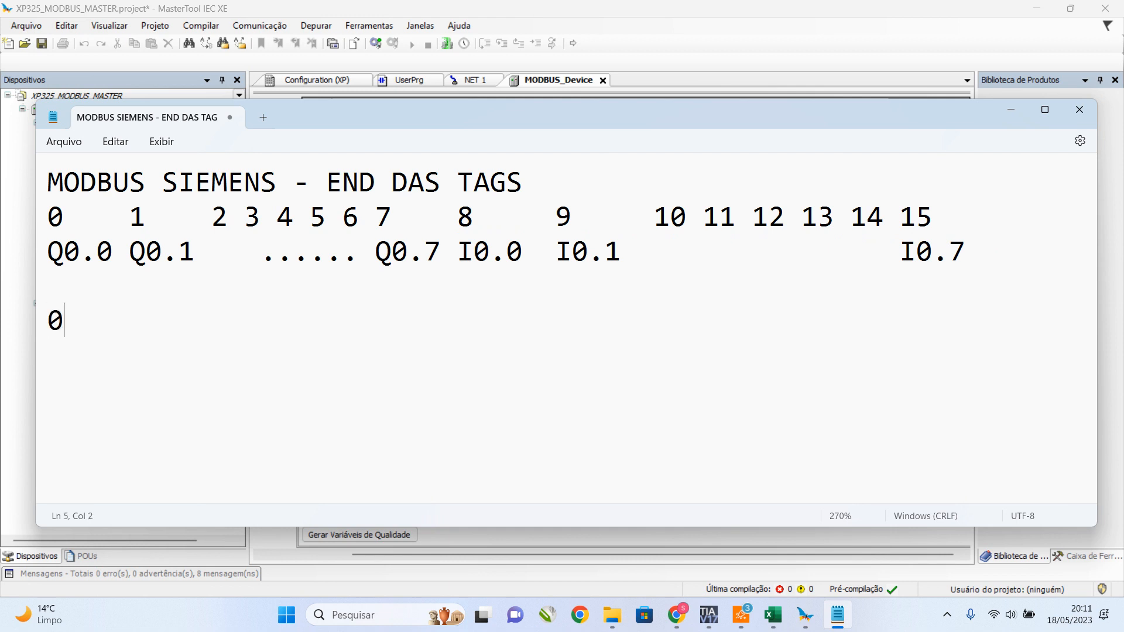
key(BackSpace)
text(1 - 8)
key(Return)
text(9 - '6)
key(BackSpace)
key(BackSpace)
text('6)
key(BackSpace)
key(BackSpace)
text(16)
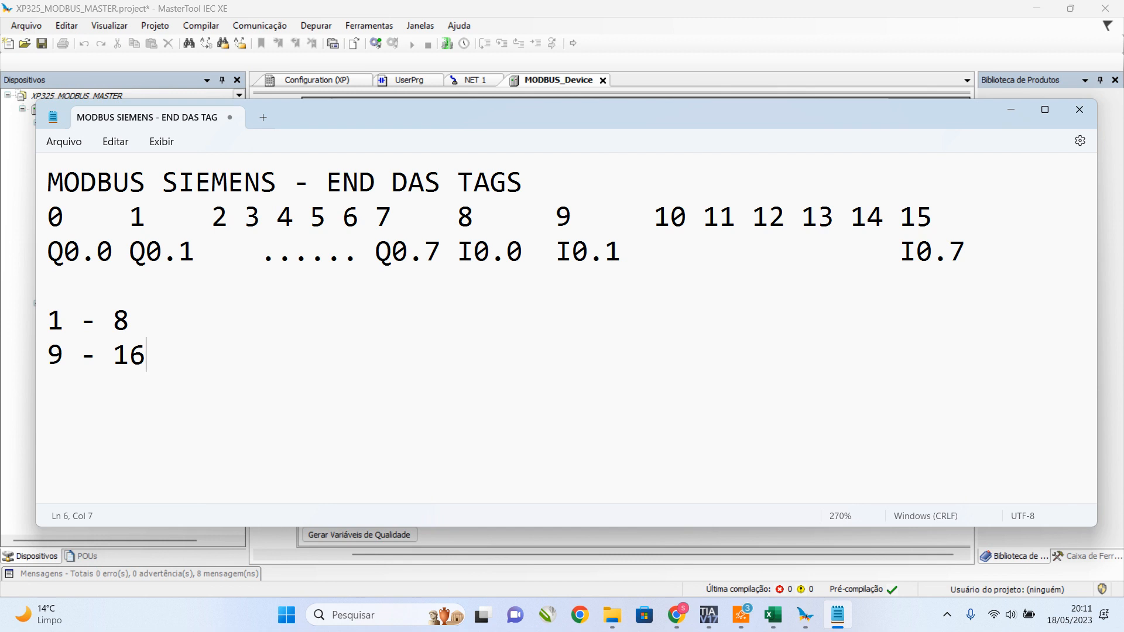
Insert a row directly below the tags with 1 beneath Q0.0 and 9 beneath I0.0.
click(522, 182)
key(Down)
key(Down)
key(Down)
key(Left)
key(Return)
text(1)
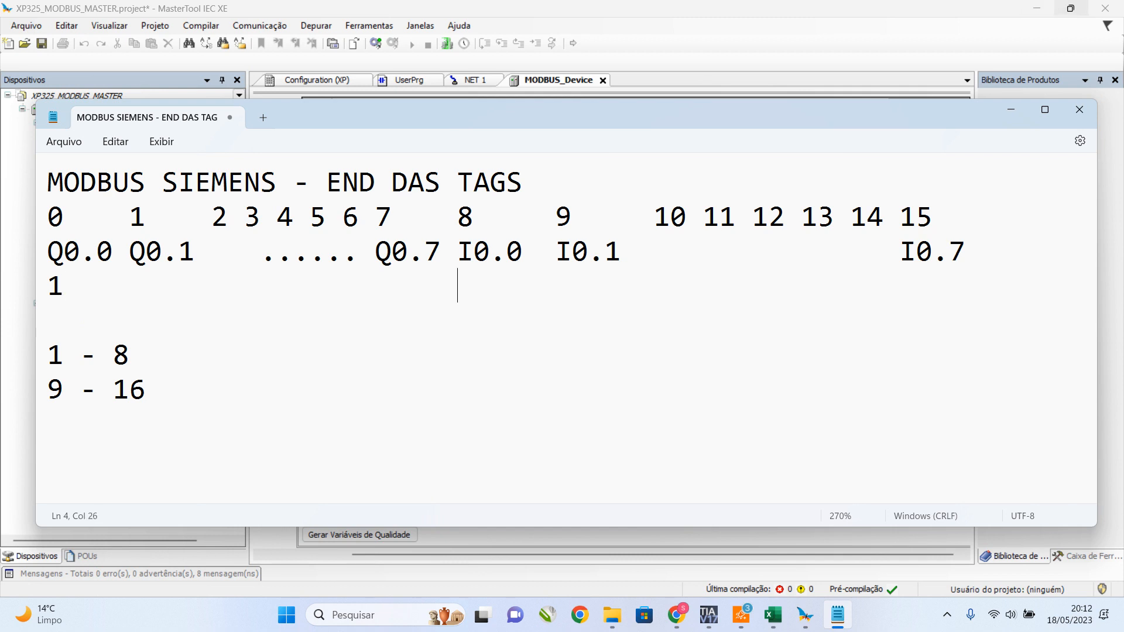
mouse_move(1070, 8)
text(9)
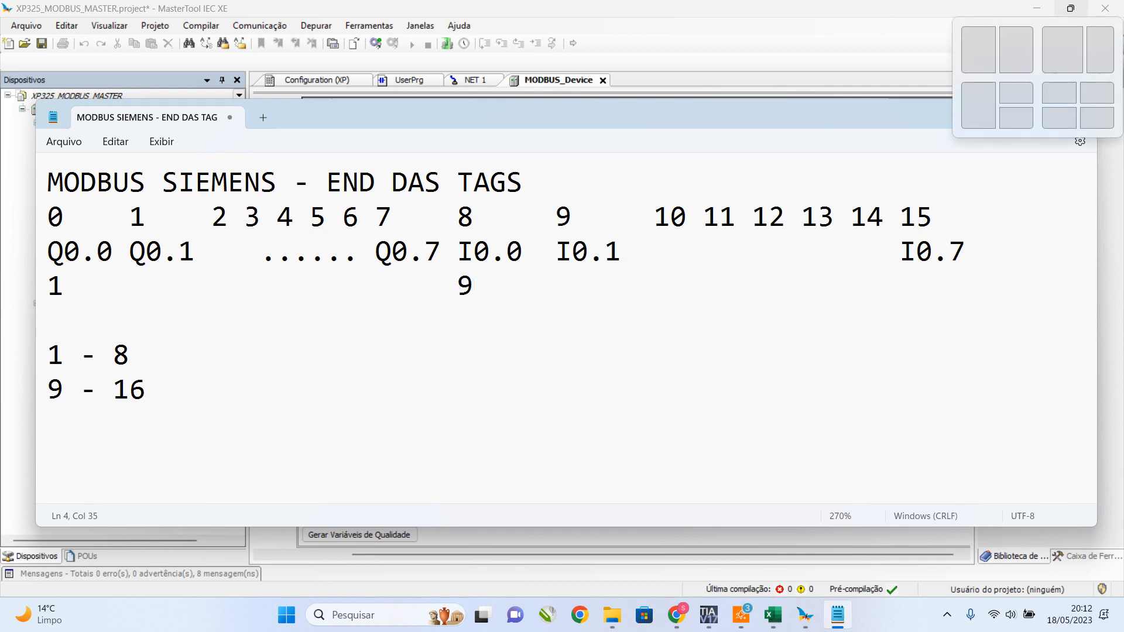
Write 16 beneath I0.7 in the new row and label the row "-> XP325".
key(BackSpace)
text(16)
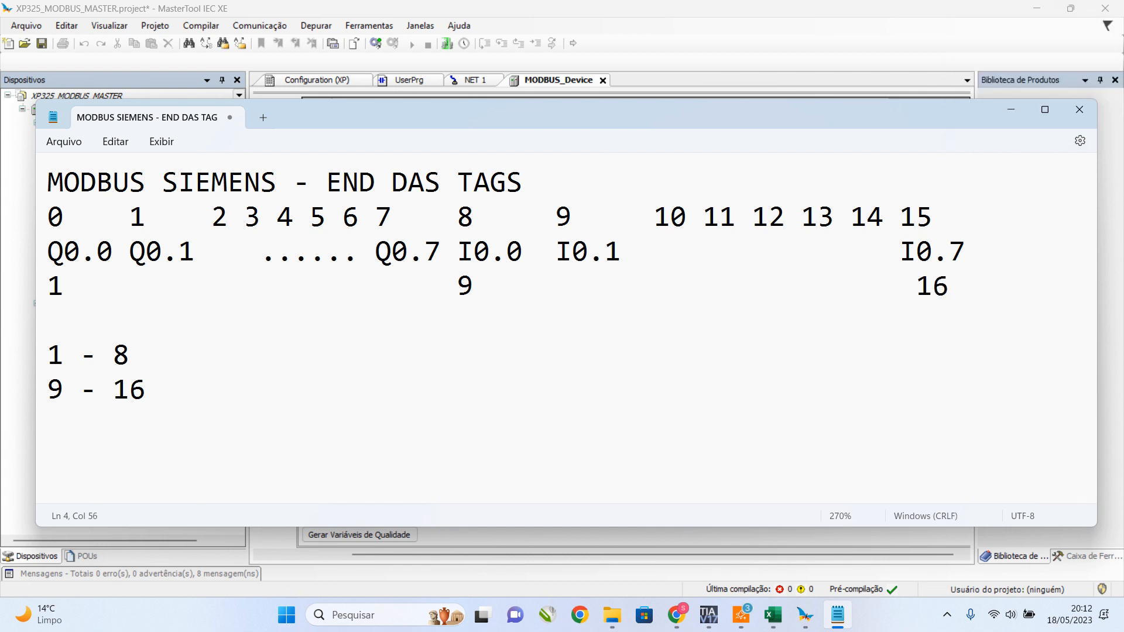
text( -)
key(BackSpace)
text(-> XP325)
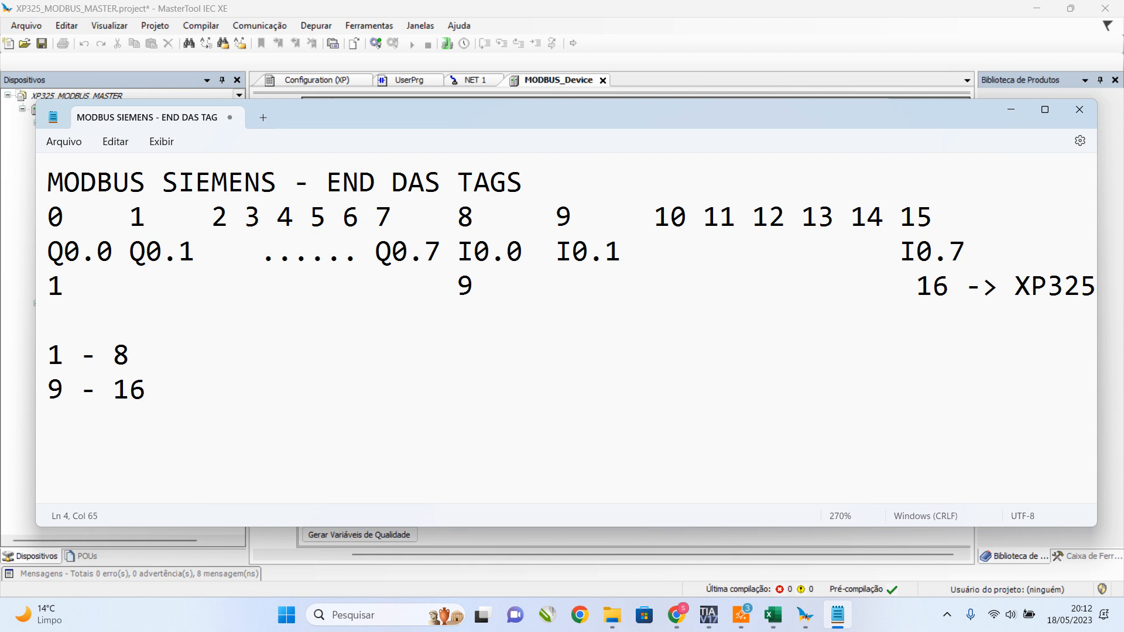
Switch to MasterTool and examine the data type, start address and data range of the UserPrg.ENTRADA mapping.
drag(48, 286, 63, 286)
click(708, 614)
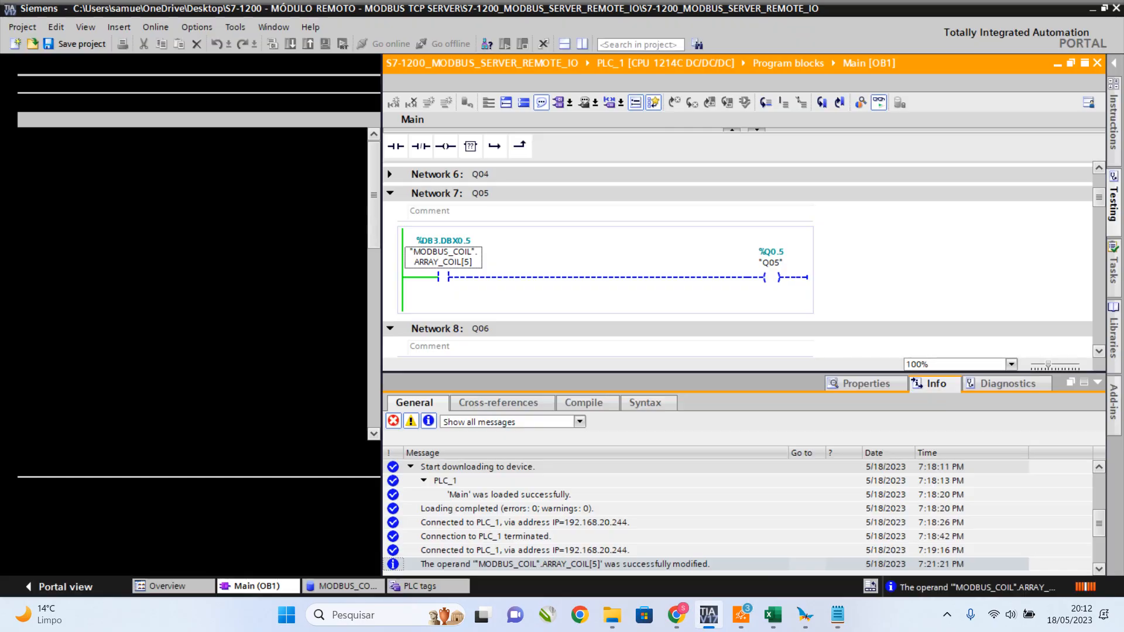
mouse_move(805, 615)
click(740, 541)
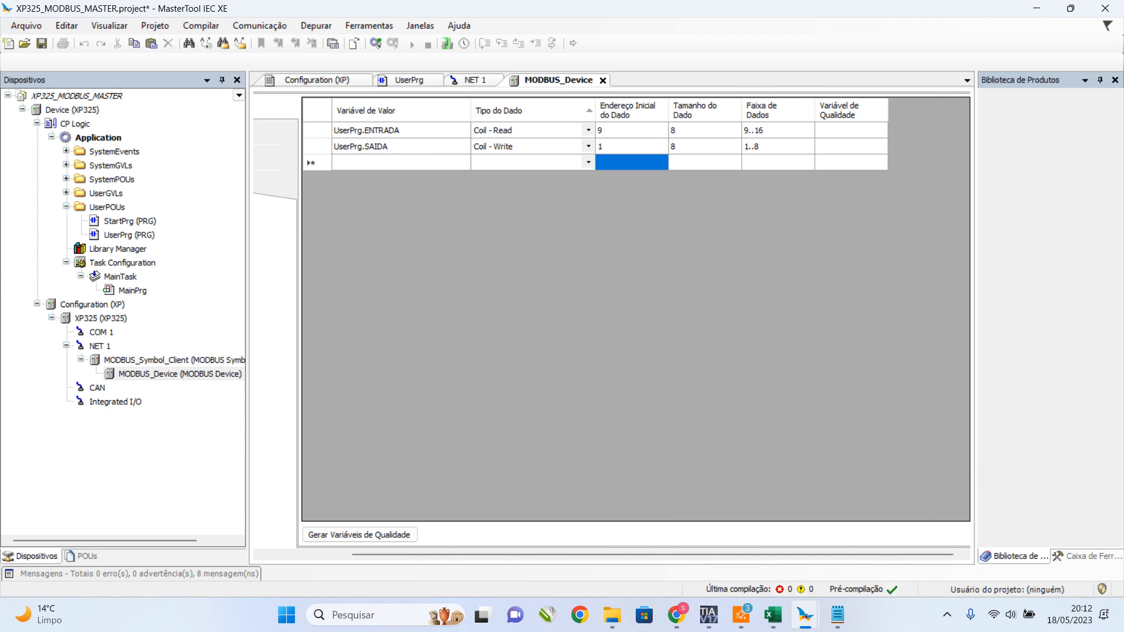
click(527, 130)
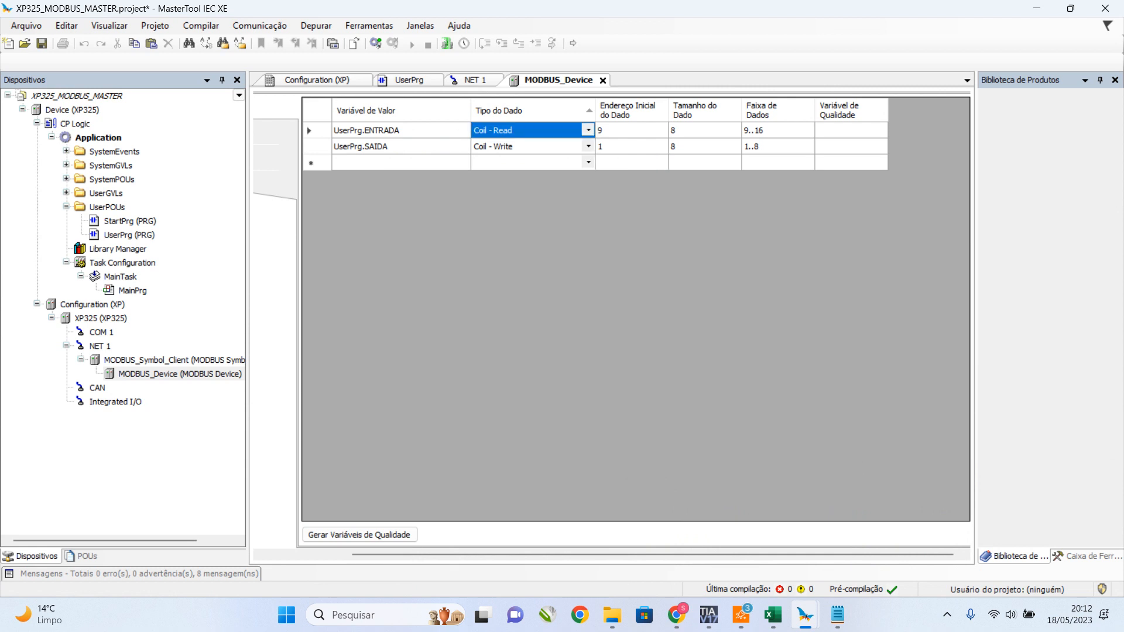
click(631, 130)
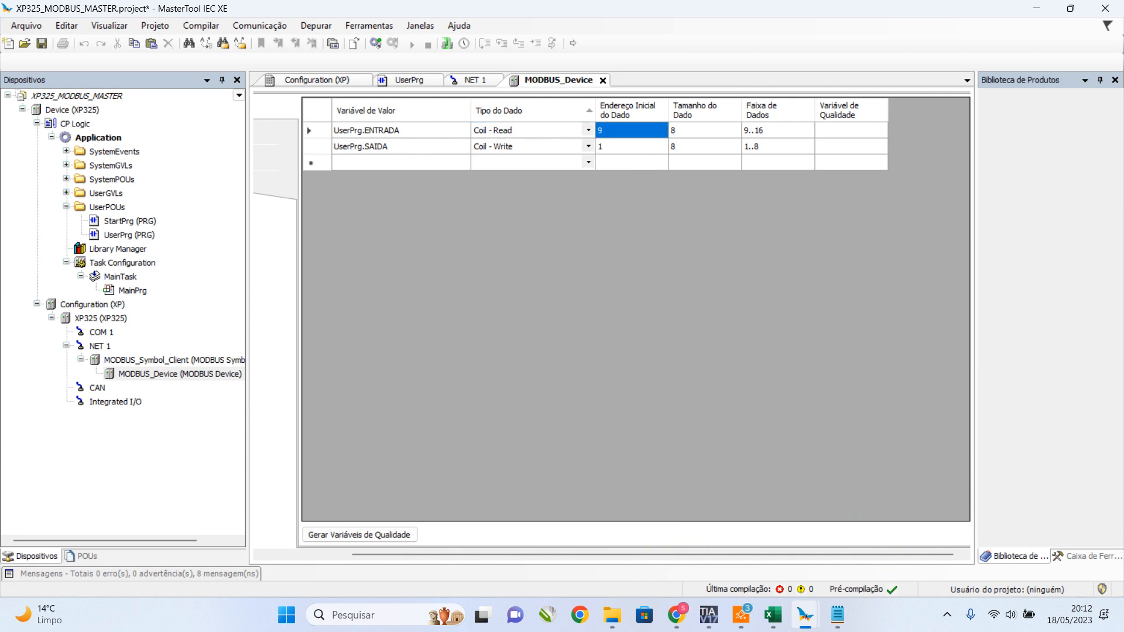
click(778, 131)
click(631, 131)
click(777, 130)
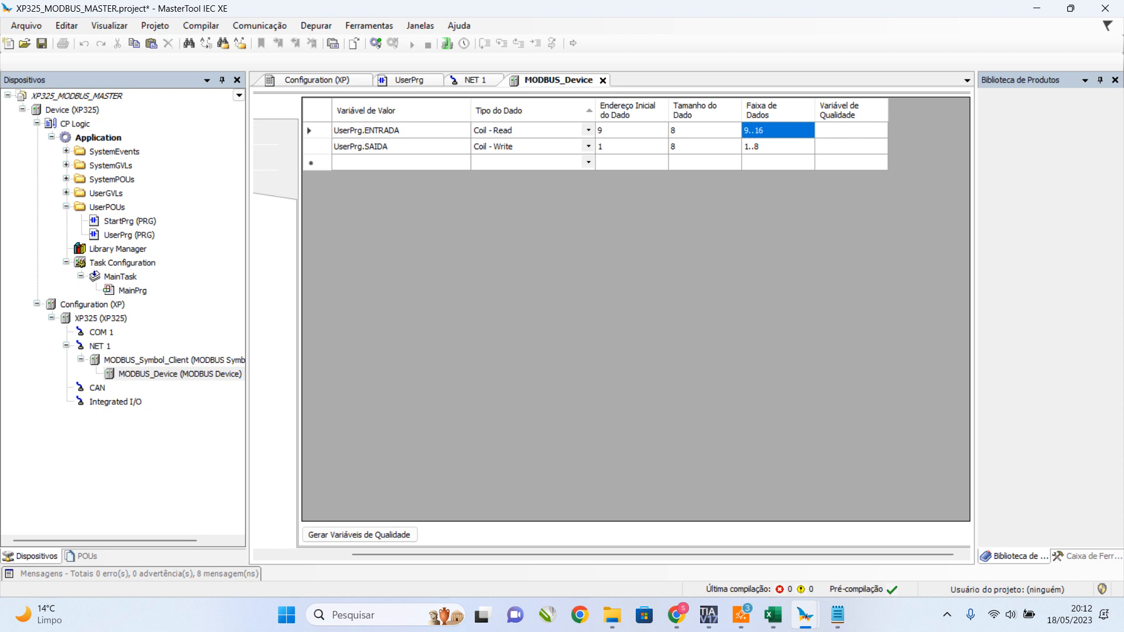
Switch back to Notepad and compare addresses 8 to 15 with tags I0.0 to I0.7 by highlighting both rows.
key(alt+Tab)
click(490, 286)
drag(457, 216, 932, 217)
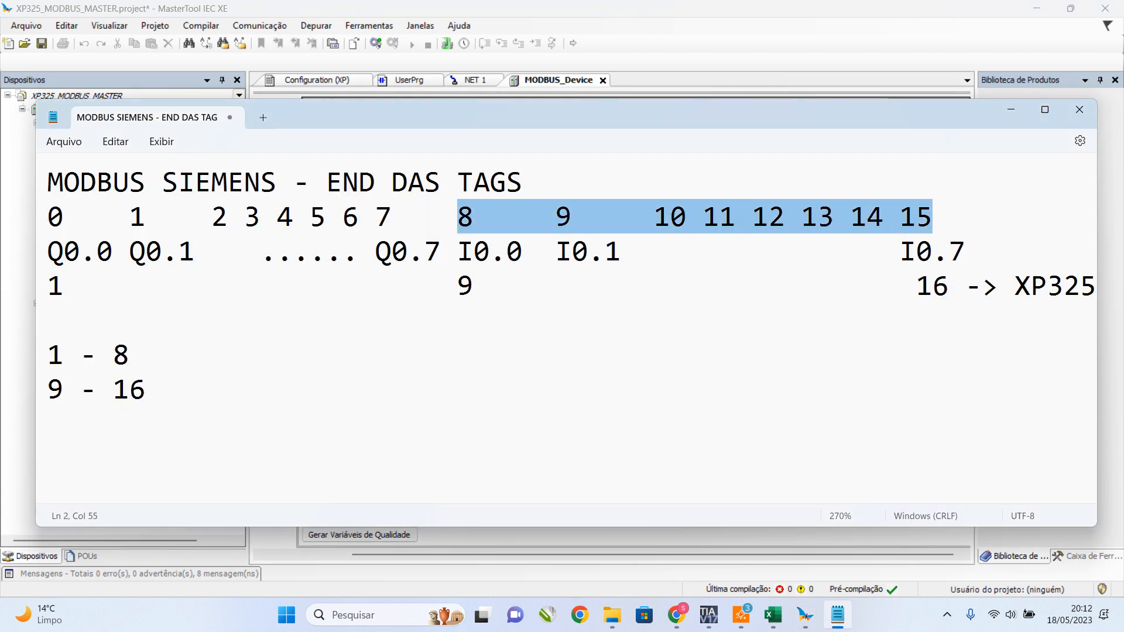
drag(457, 251, 964, 251)
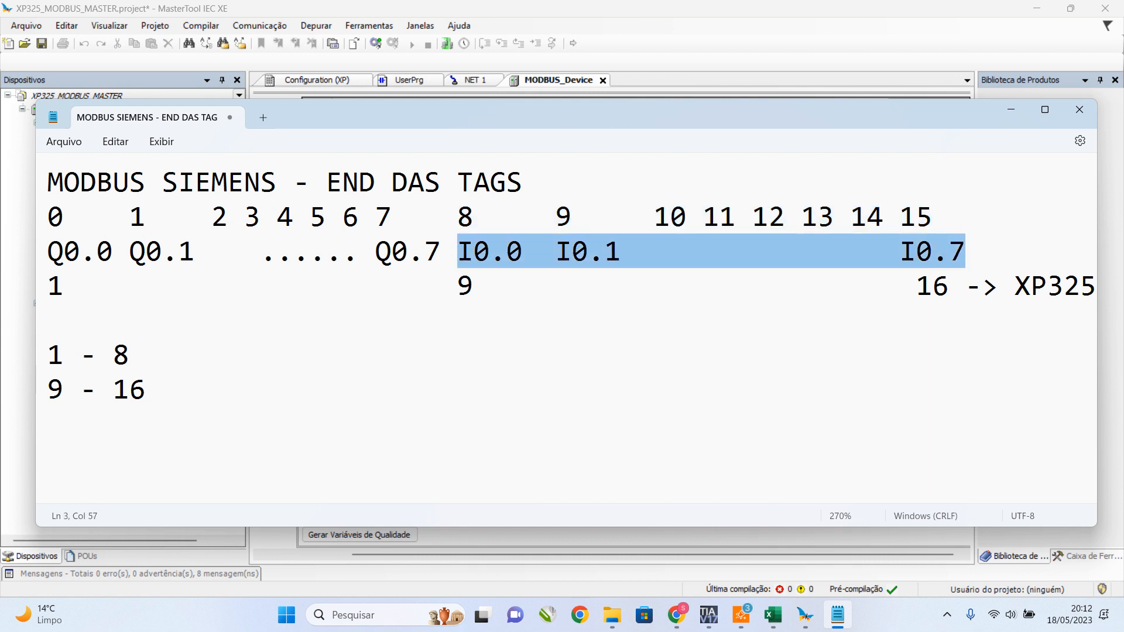
click(48, 217)
Write 8 beneath Q0.7 in the XP325 row and reduce the text zoom to 260%.
drag(48, 286, 441, 285)
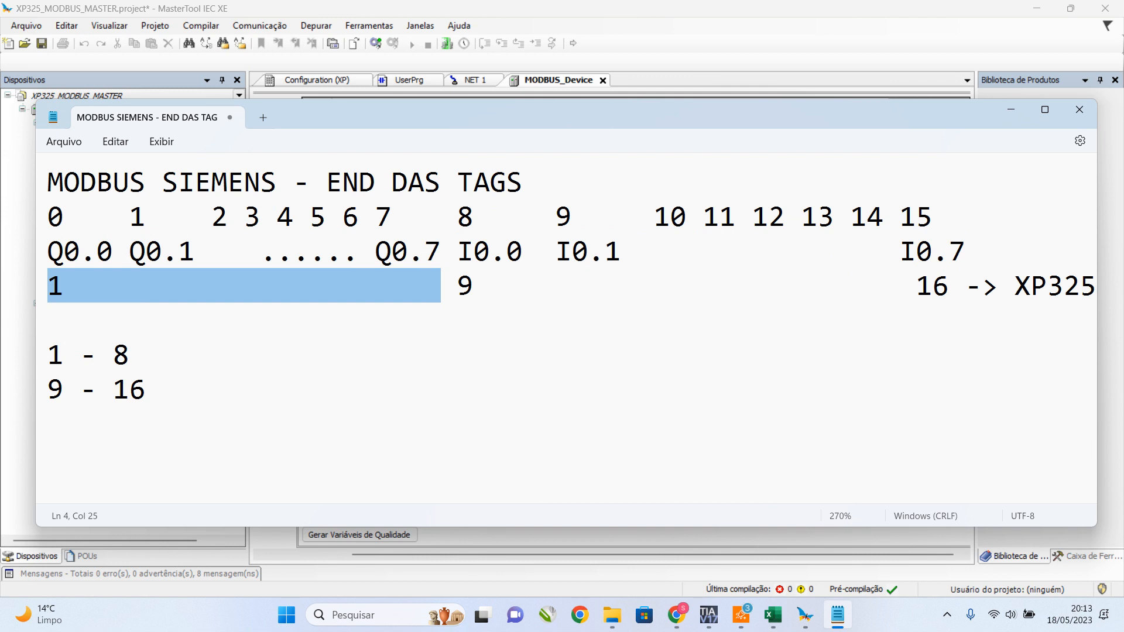
key(shift+Left)
key(shift+Left)
key(Right)
key(Left)
key(Left)
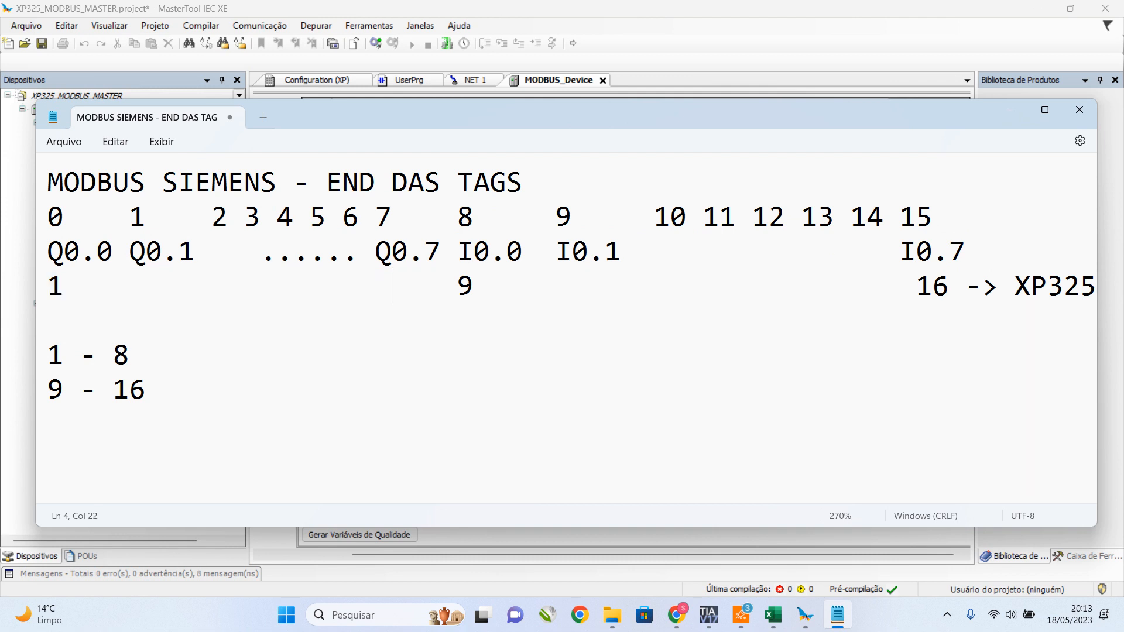
text(8)
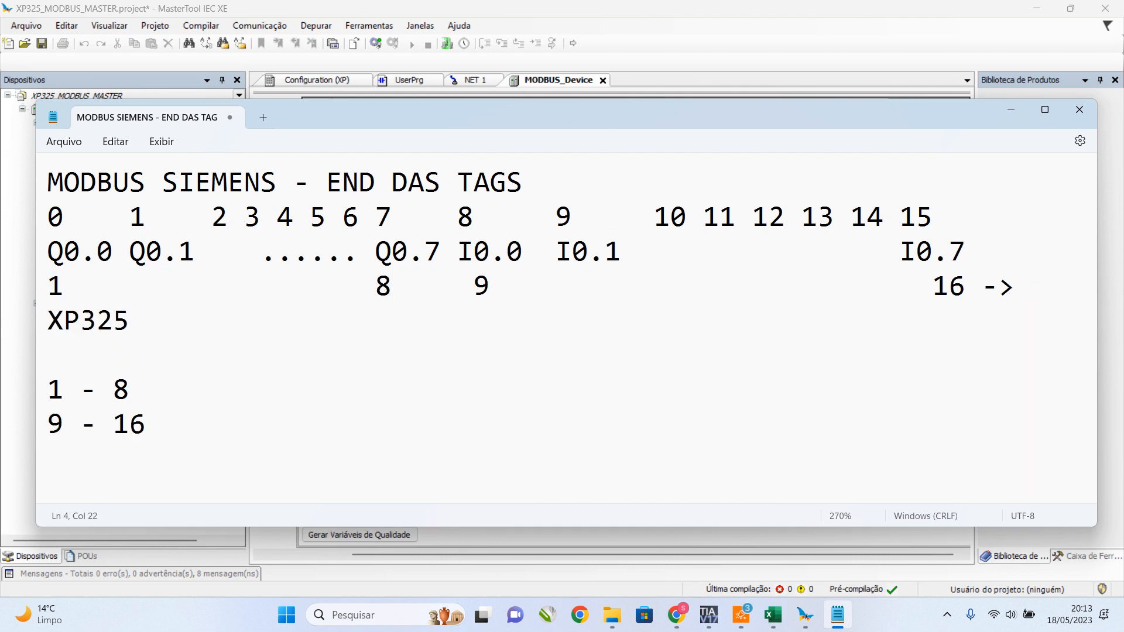
key(ctrl+minus)
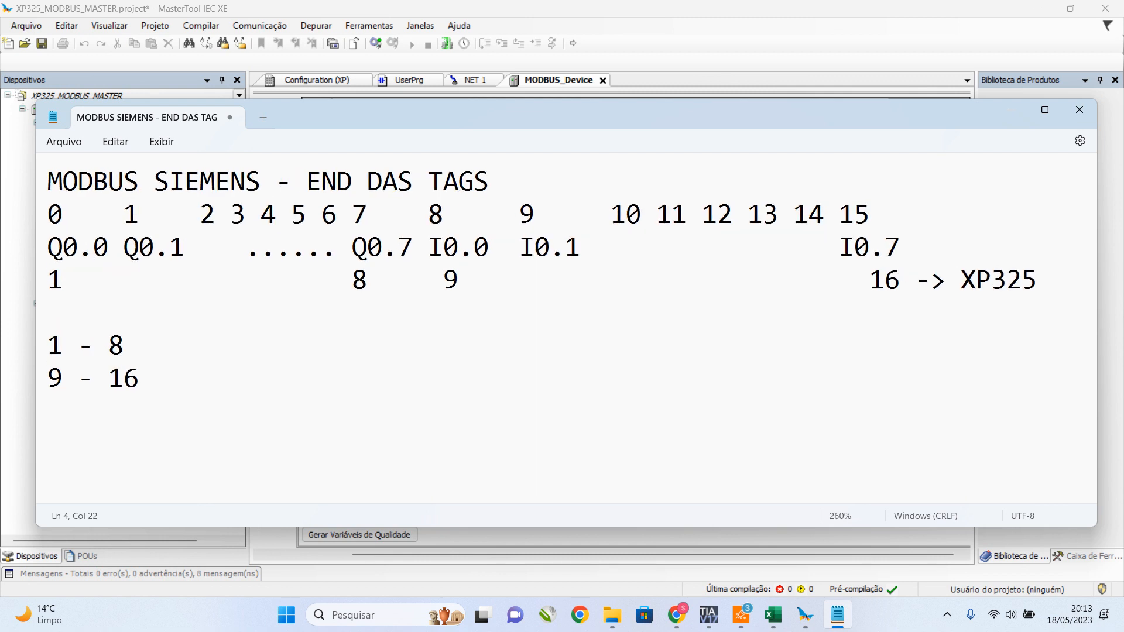
Highlight addresses 0 to 7, switch to MasterTool and compare the start address, size and data range of the ENTRADA and SAIDA mappings.
drag(47, 214, 383, 214)
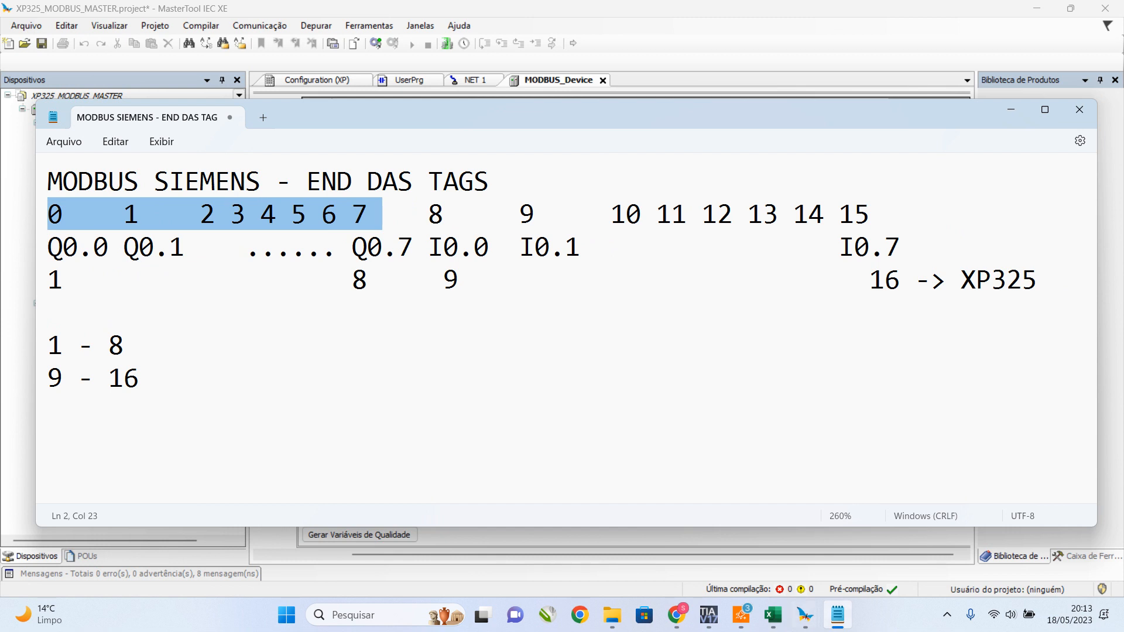
mouse_move(805, 615)
click(740, 542)
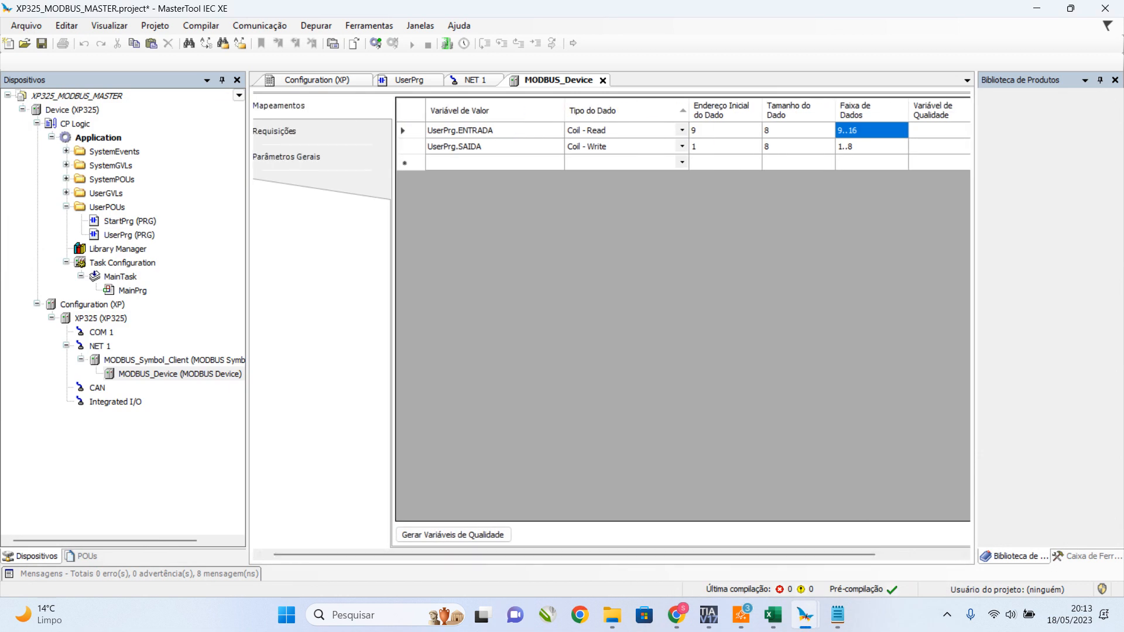
drag(871, 130, 726, 146)
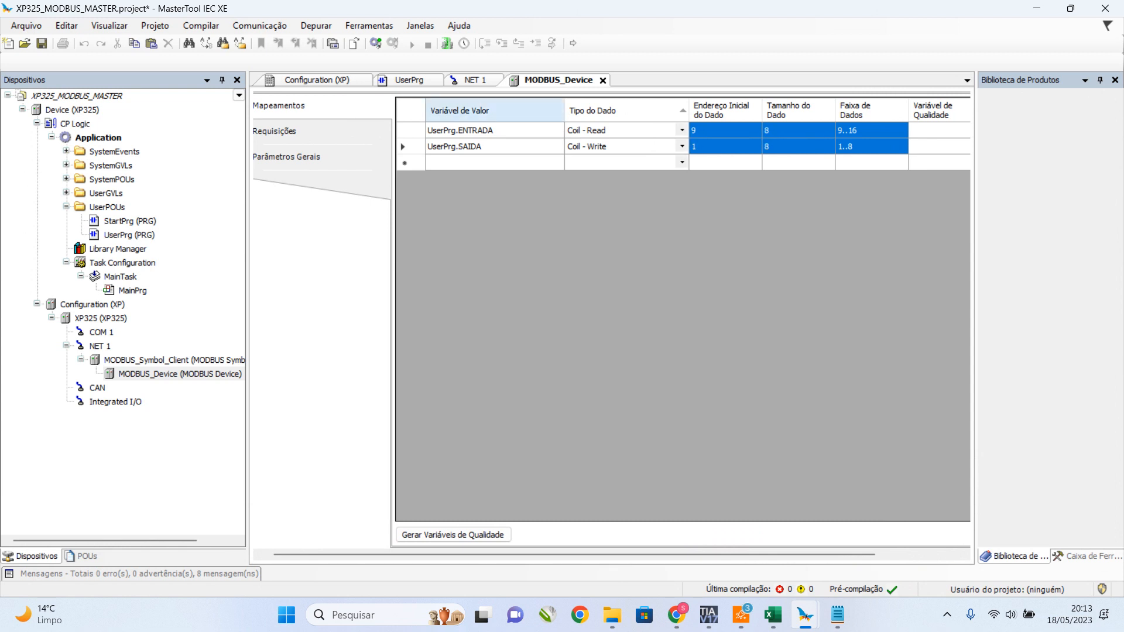
click(497, 131)
click(498, 147)
click(497, 146)
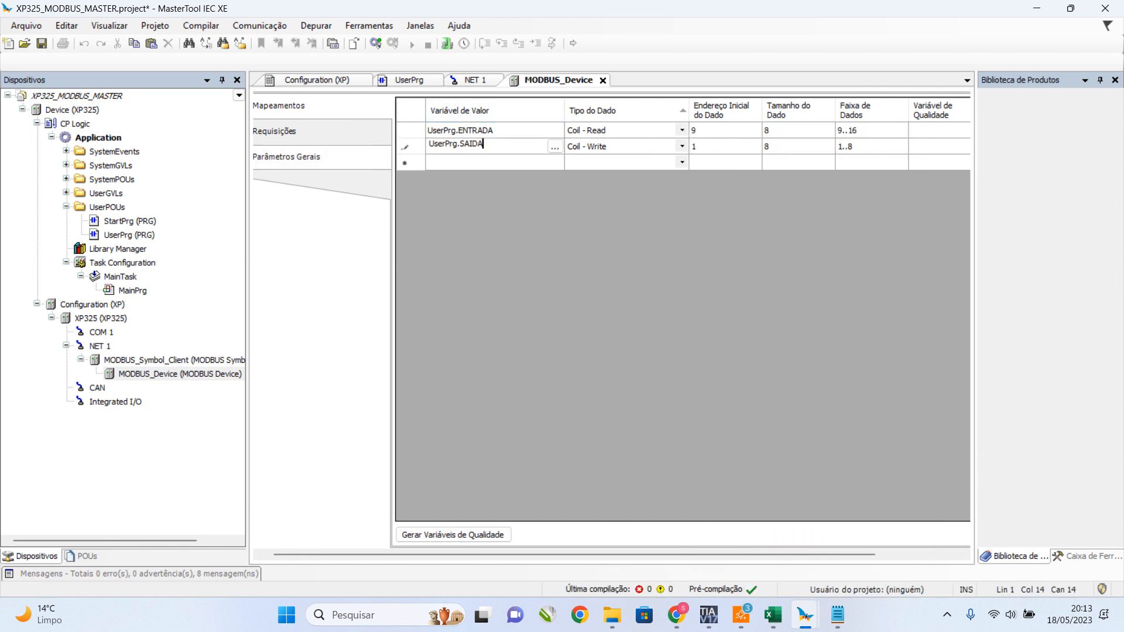
Add a request with function code "01 - Leitura de Coils" to the MODBUS device, widening the function code column.
click(293, 132)
click(436, 142)
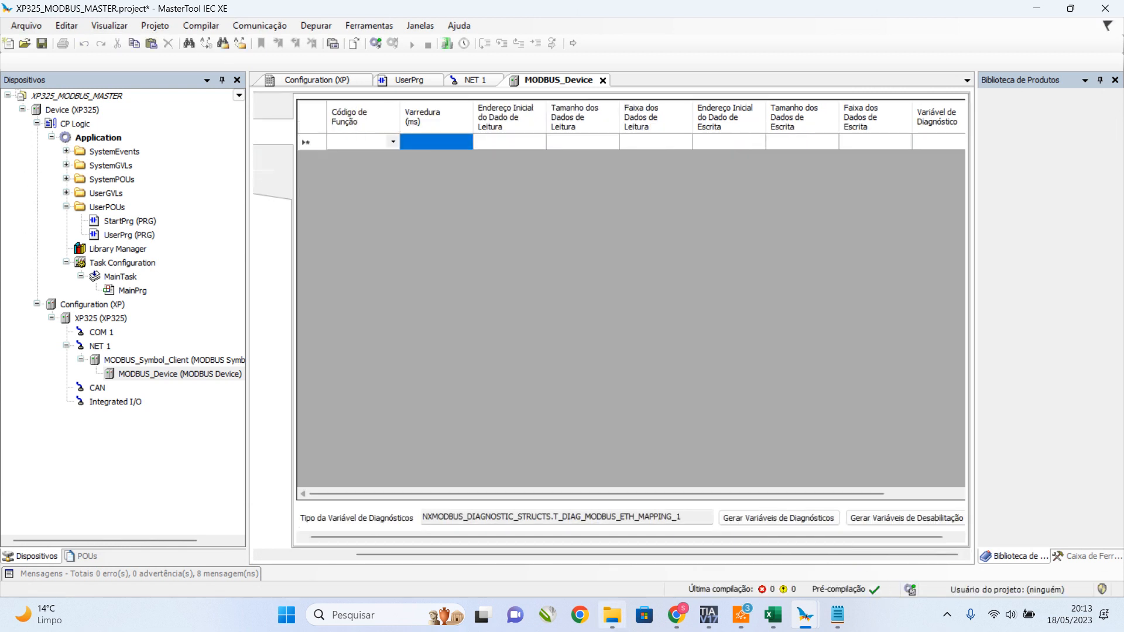
mouse_move(656, 555)
mouse_down()
mouse_move(564, 555)
mouse_move(656, 555)
mouse_up()
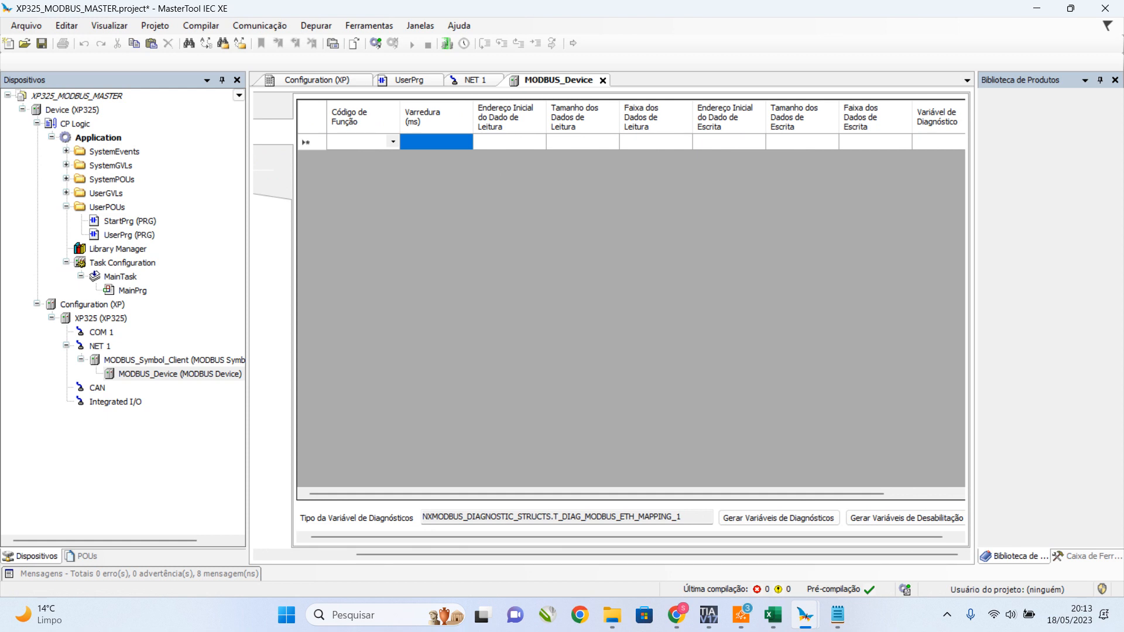
click(393, 142)
click(393, 142)
click(436, 119)
drag(400, 119, 494, 119)
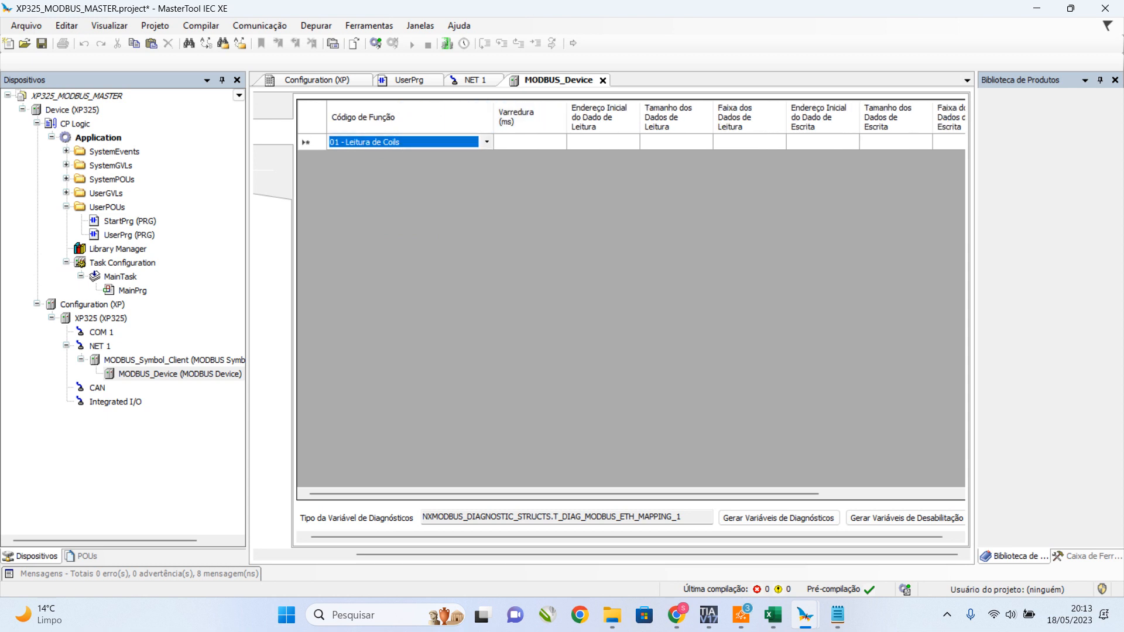
click(486, 143)
click(400, 155)
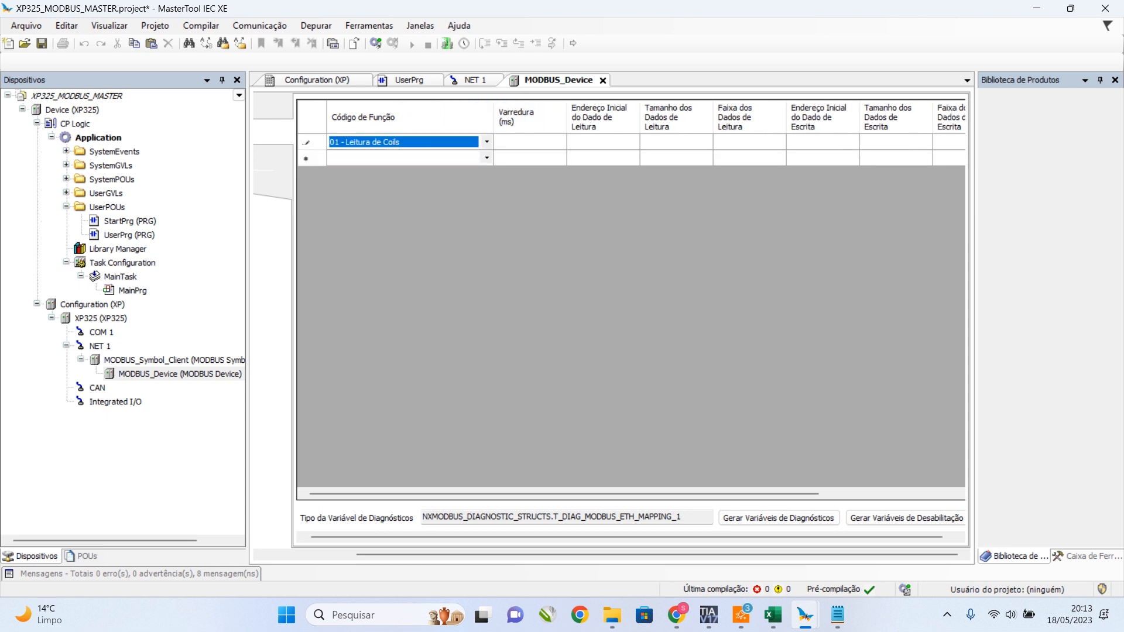
Set the scan interval of the coil read request to 50 ms.
click(530, 142)
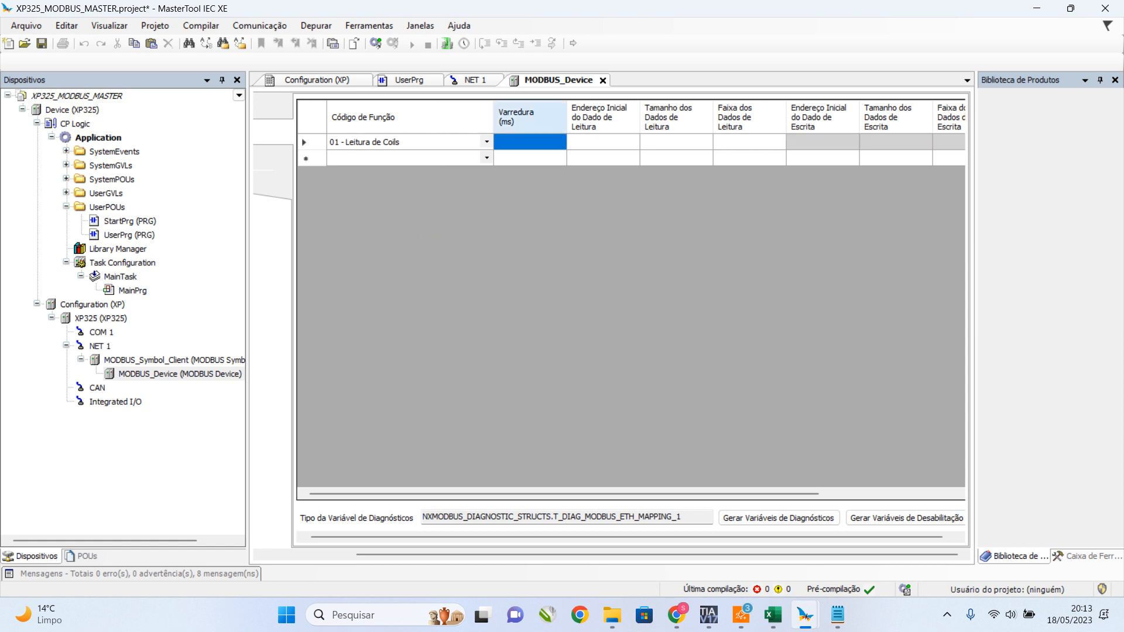
text(50)
key(Return)
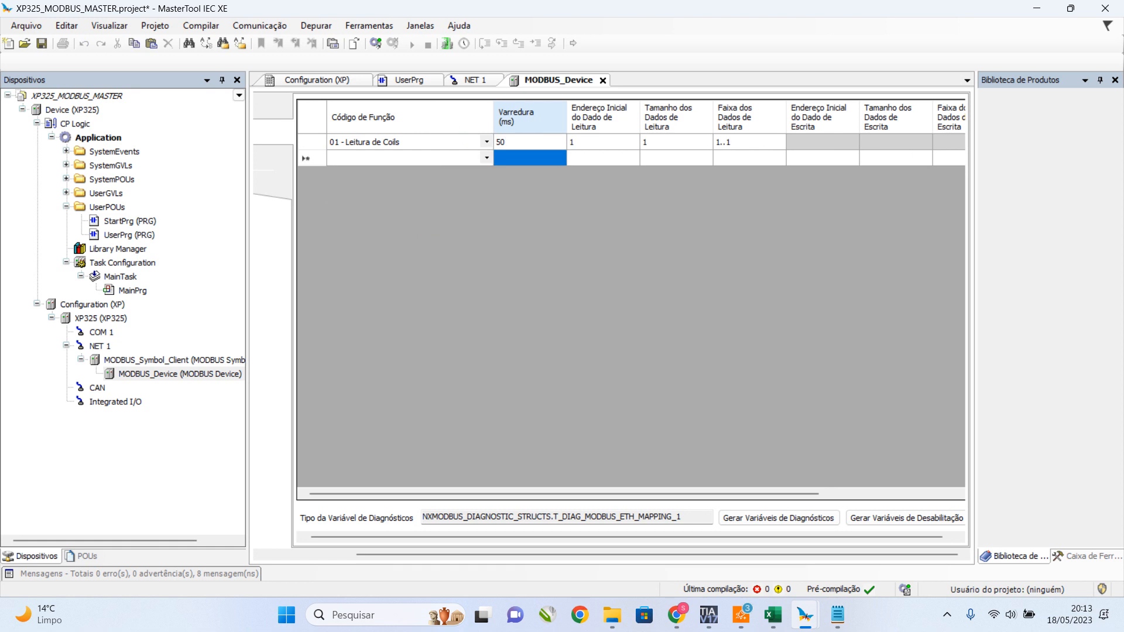
key(Up)
key(Right)
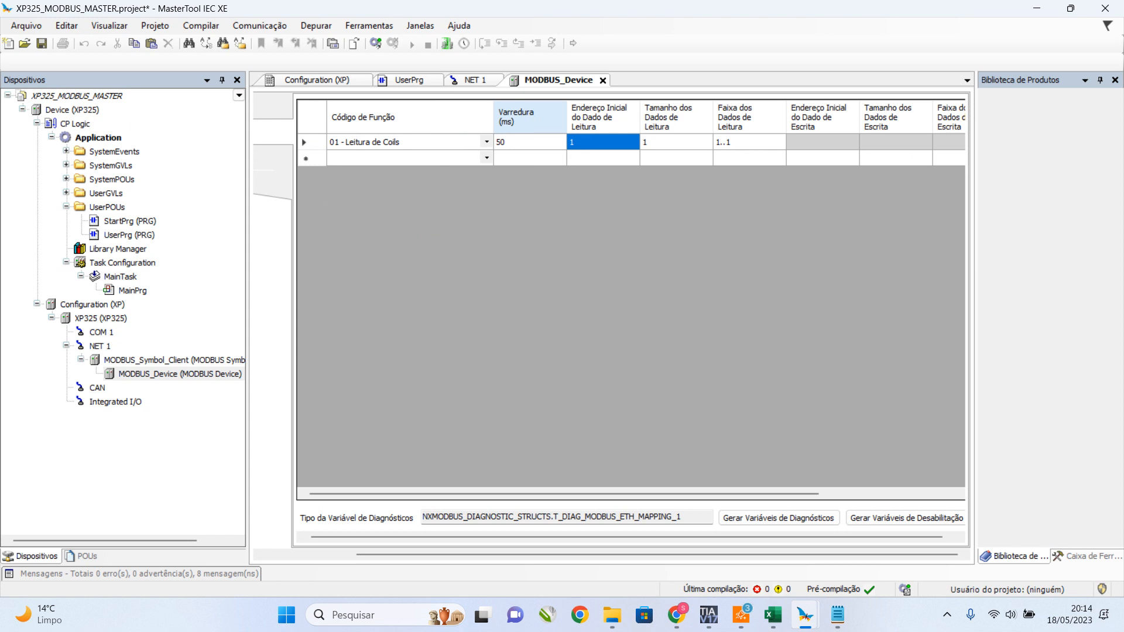
Switch to Notepad and highlight the XP325 addresses from 9 to 16.
click(837, 614)
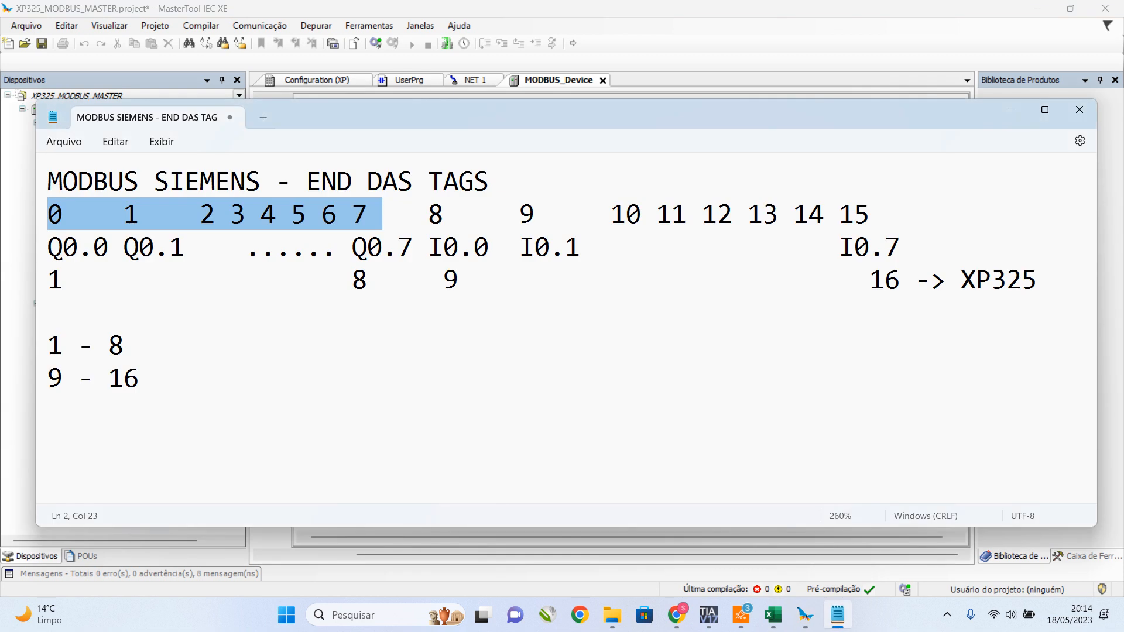
drag(443, 280, 930, 281)
key(shift+Left)
key(shift+Left)
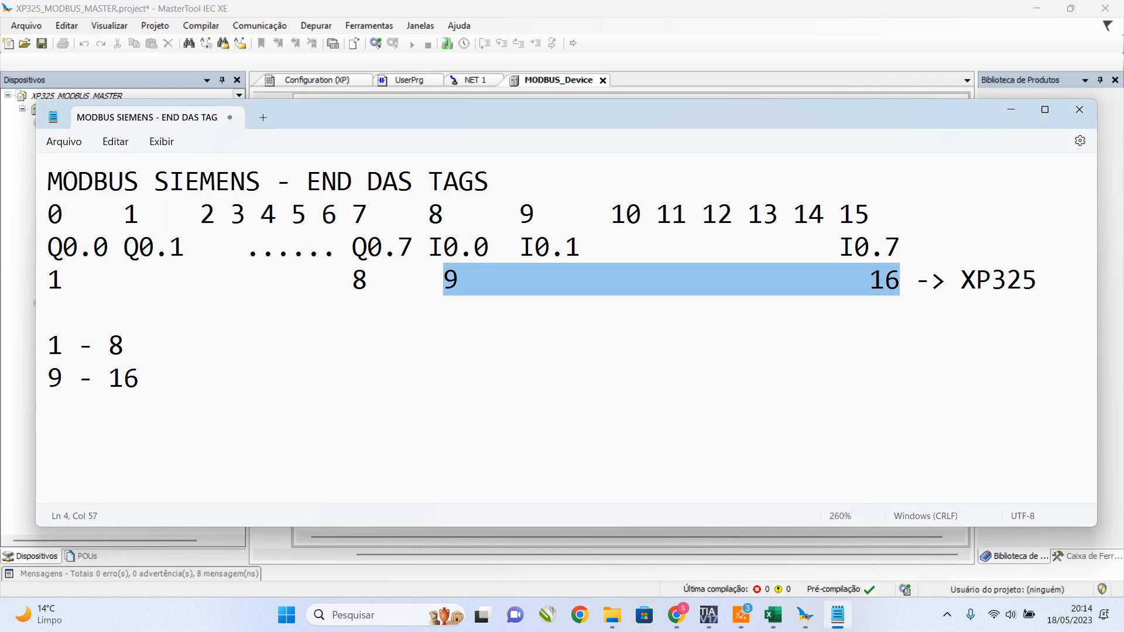
Switch back to MasterTool and set the coil read request's start address to 9 and its data size to 8.
click(837, 615)
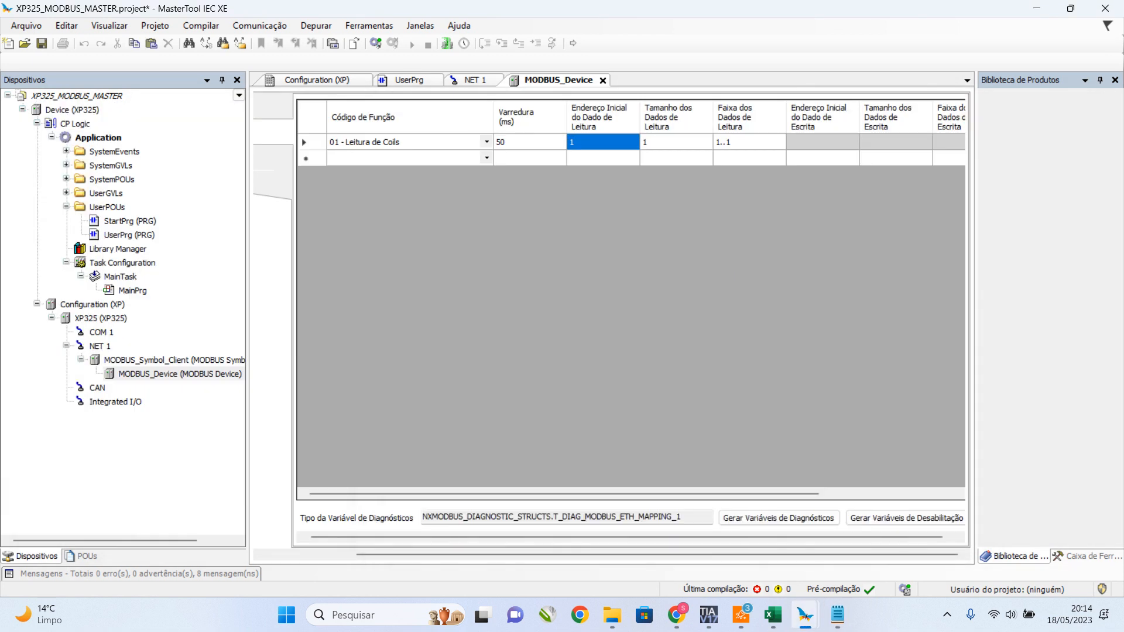
text(9)
key(Tab)
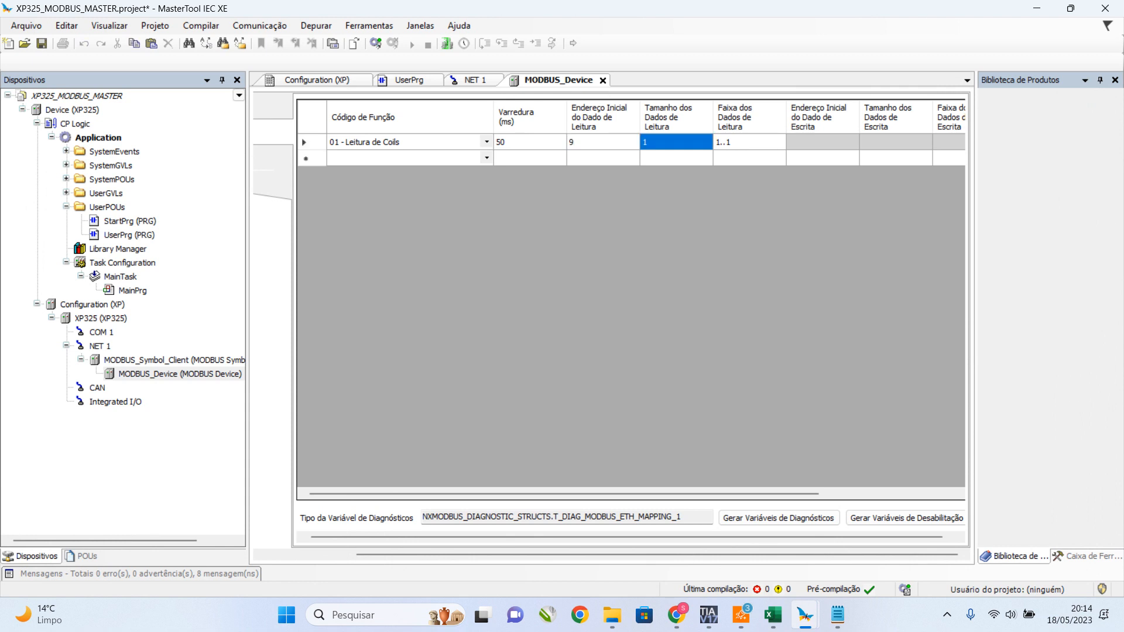
text(16)
key(Return)
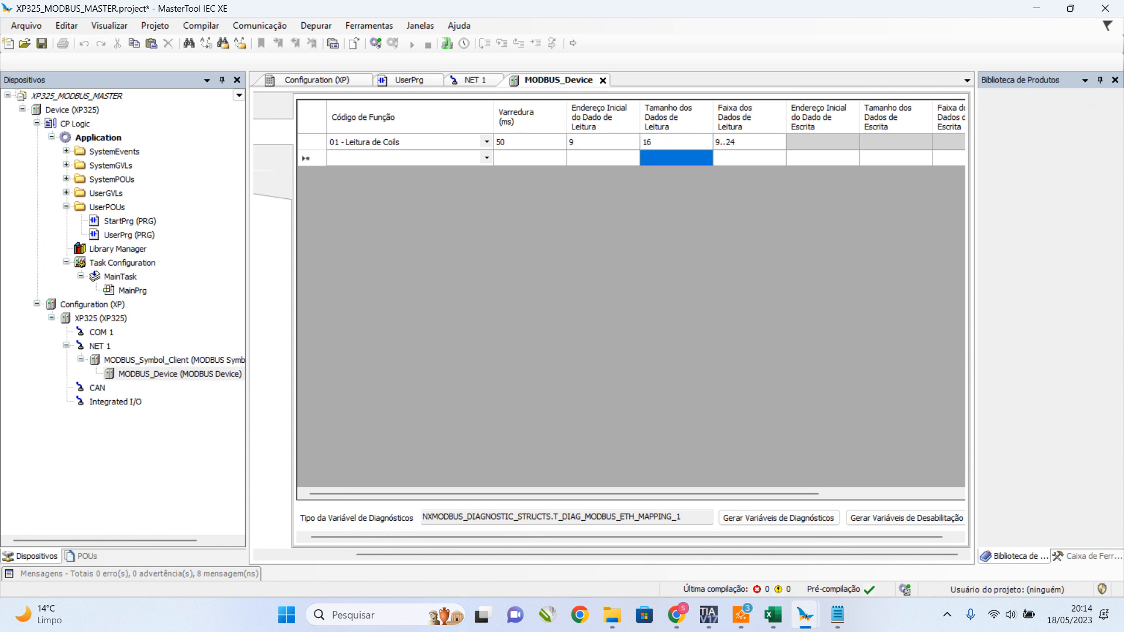
key(Up)
text(8)
key(Return)
key(Up)
key(Left)
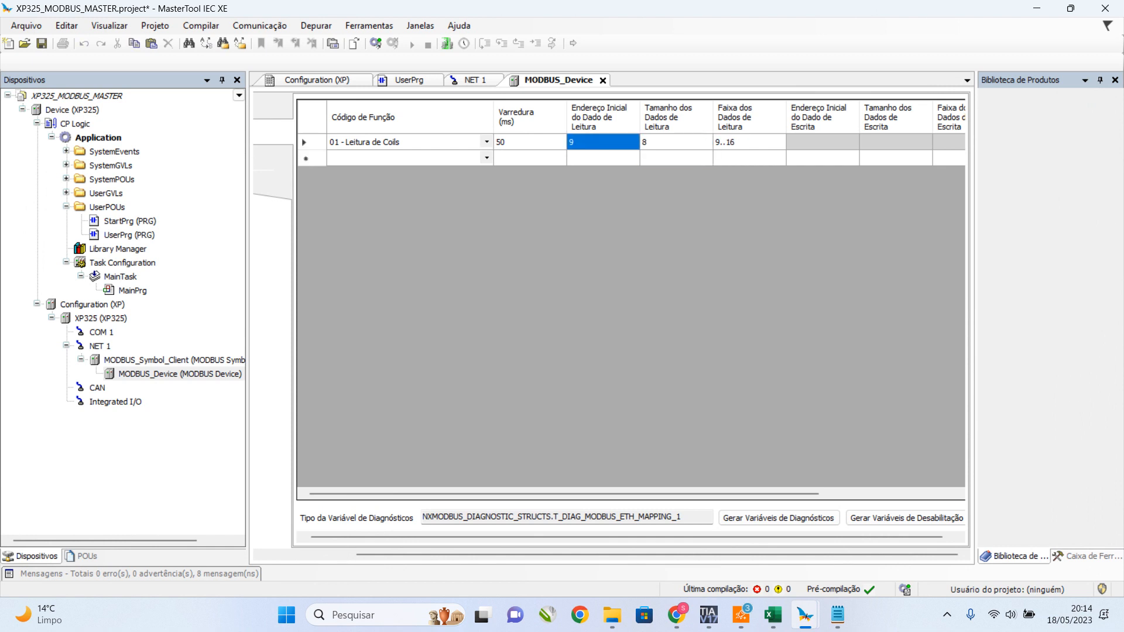
key(Right)
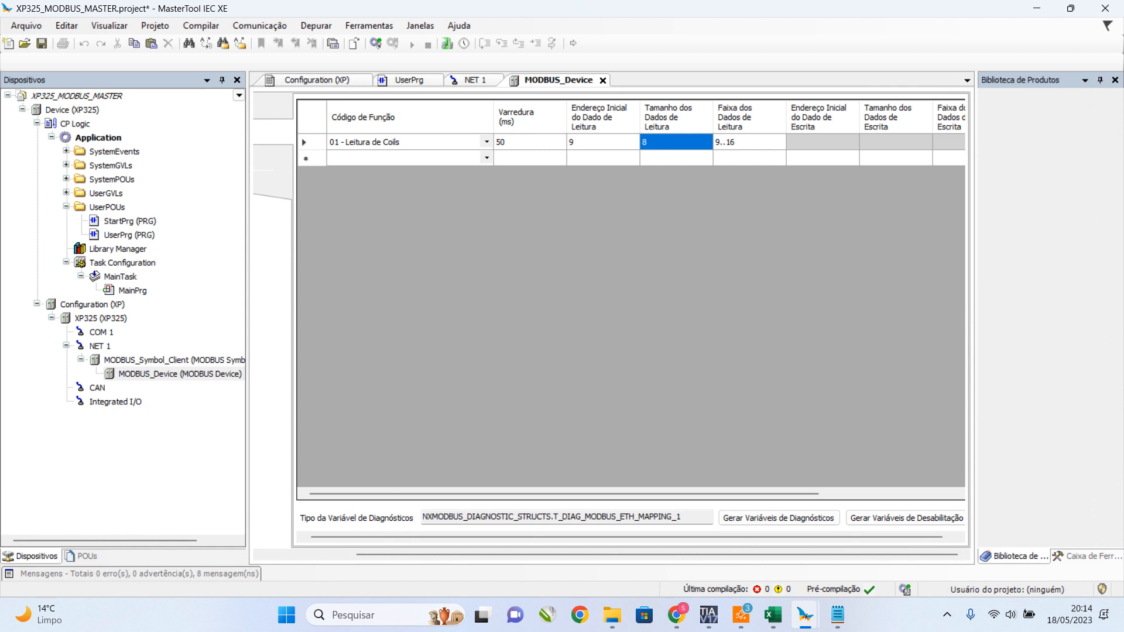
key(Right)
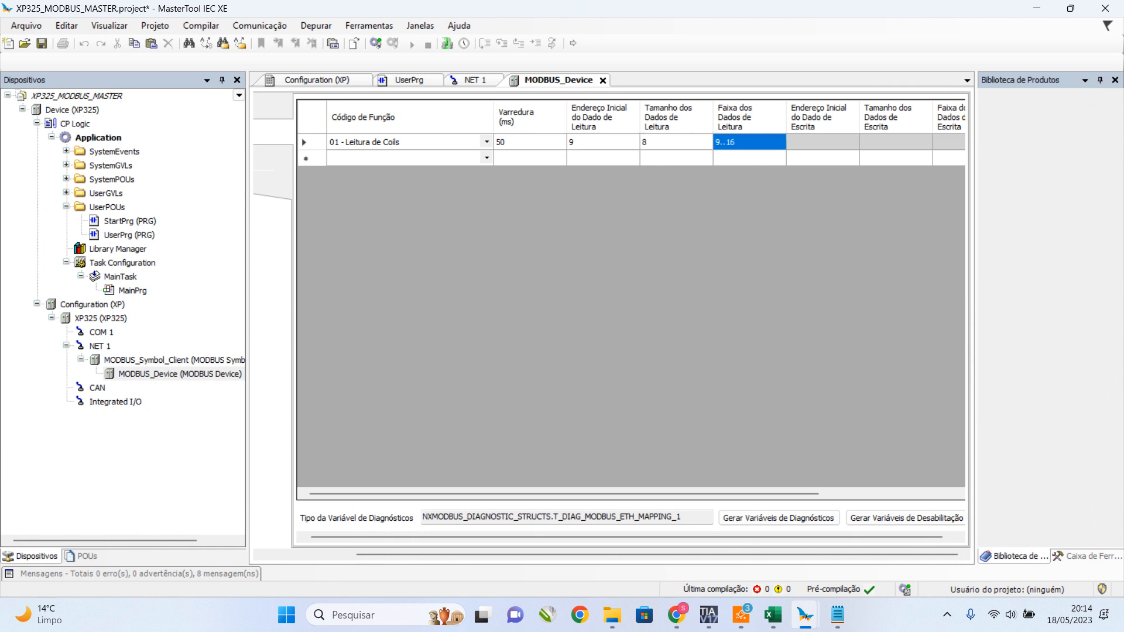
key(Left)
key(Left)
key(Left)
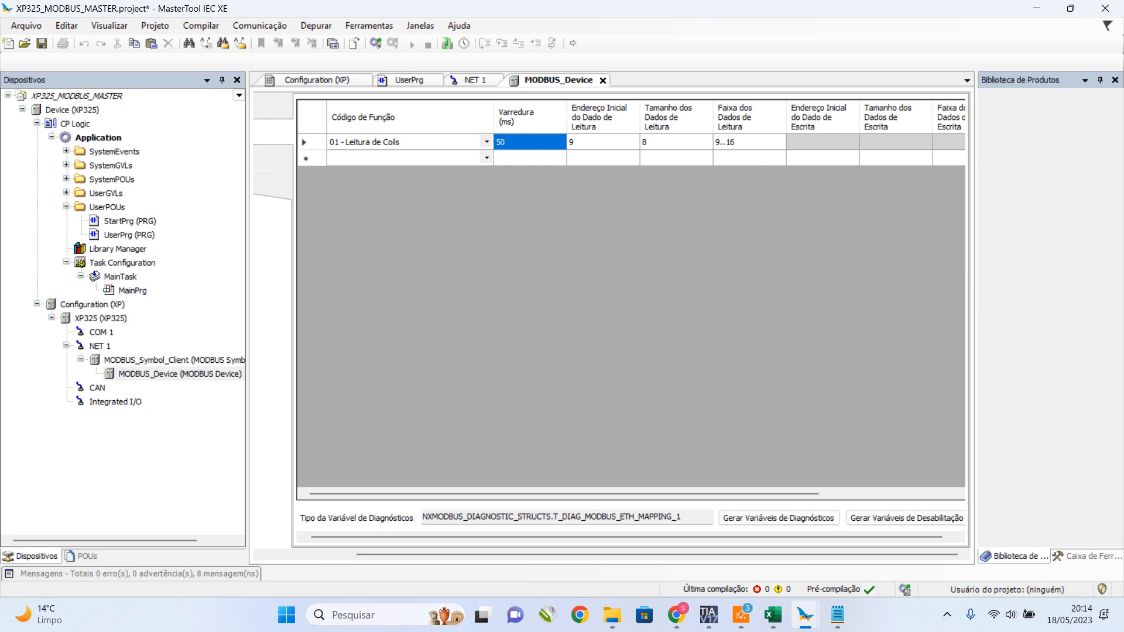
Add a second request with function code "15 - Escrita de Múltiplos Coils" below the coil read request.
key(Left)
key(Down)
click(487, 158)
click(486, 158)
click(486, 158)
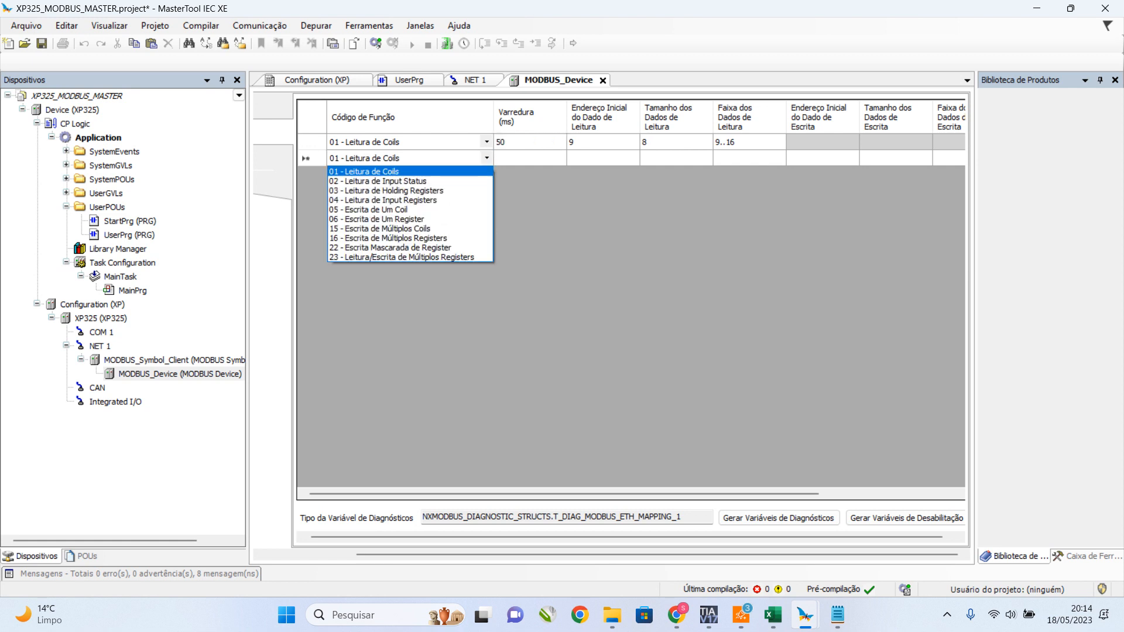
key(Down)
key(Down)
key(Down)
key(Down)
key(Down)
key(Down)
key(Down)
key(Up)
key(Return)
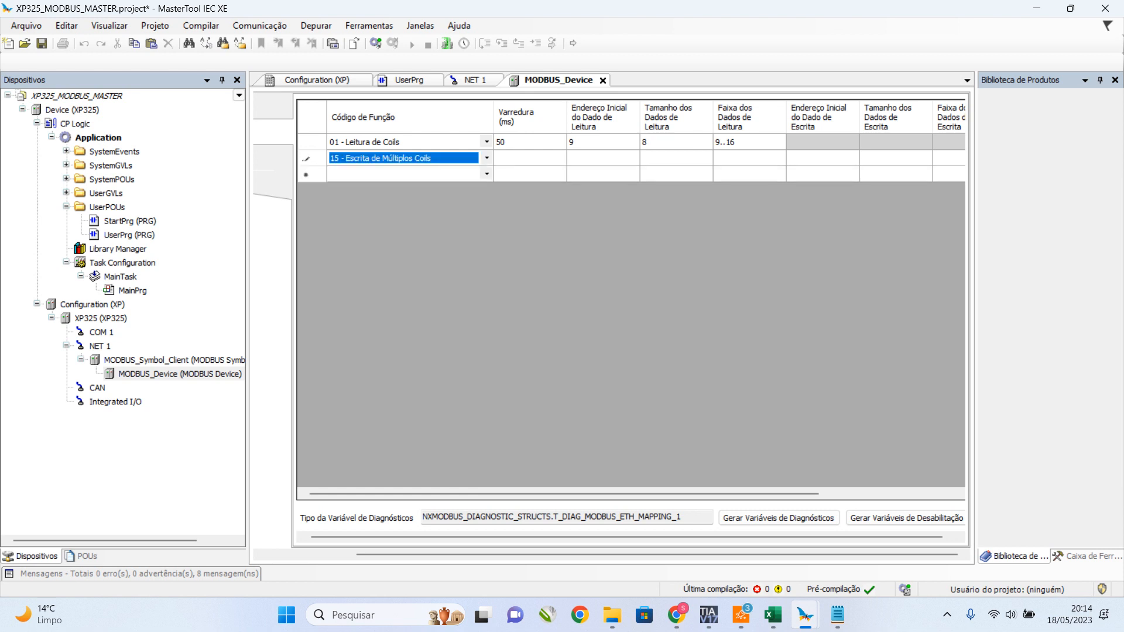
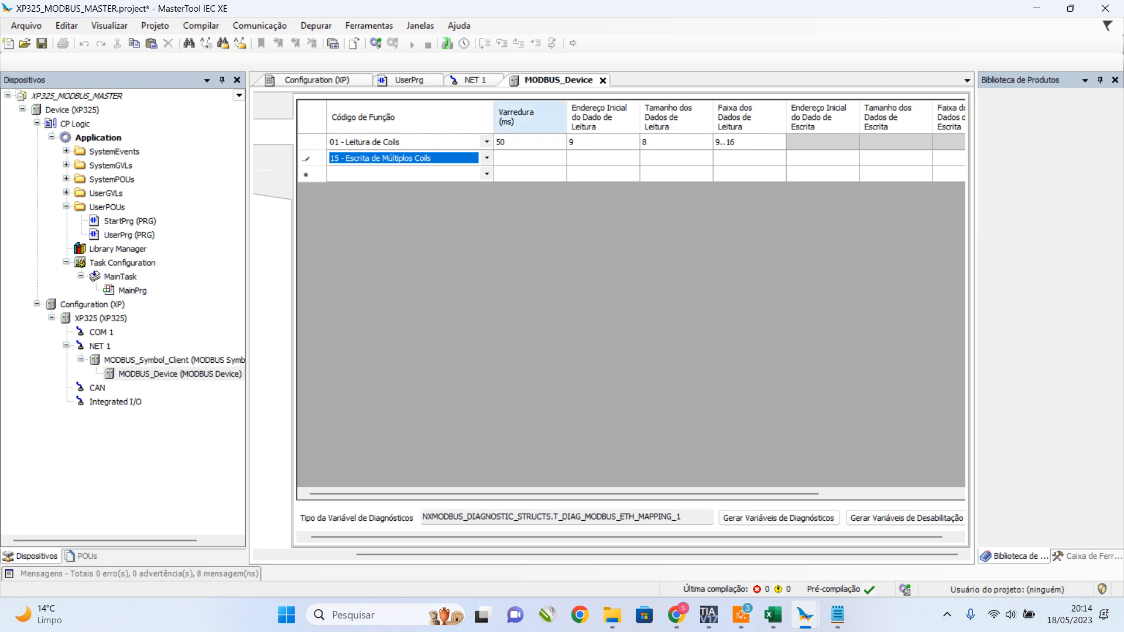
Set the scan interval of the multiple coil write request to 50 ms.
click(529, 158)
text(50)
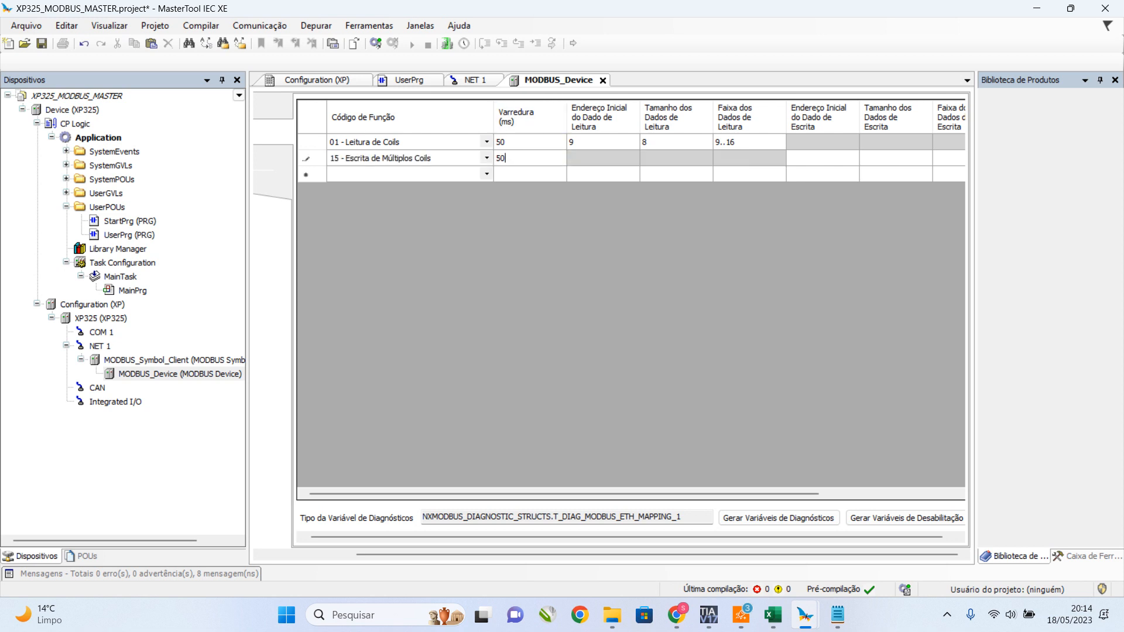
key(Return)
key(Right)
key(Right)
key(Right)
key(Right)
key(Right)
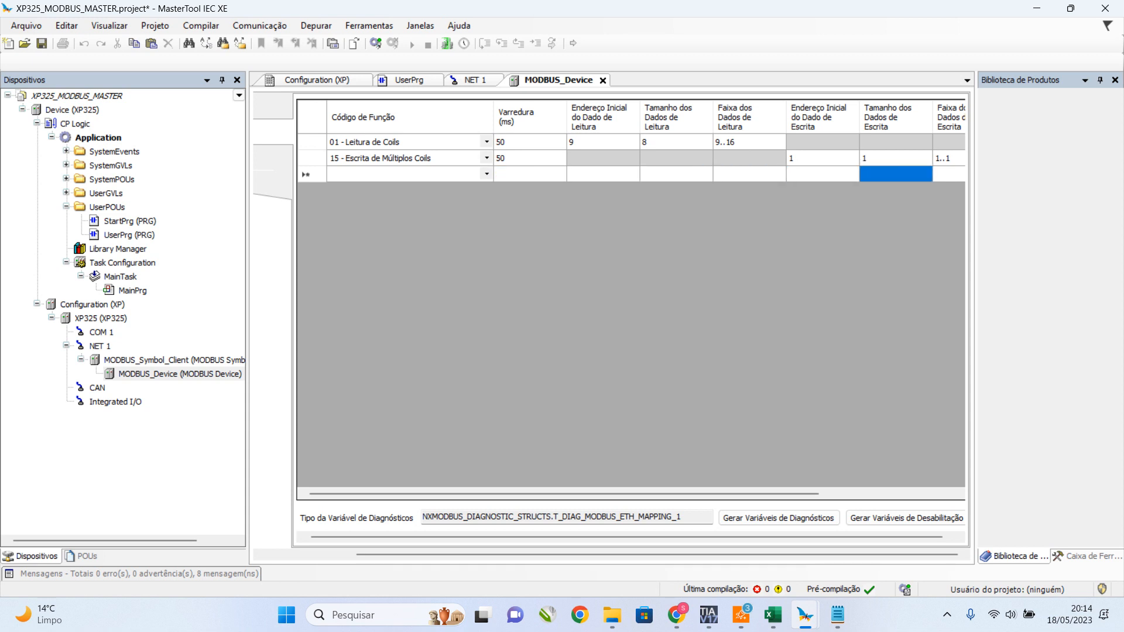
key(Up)
key(Left)
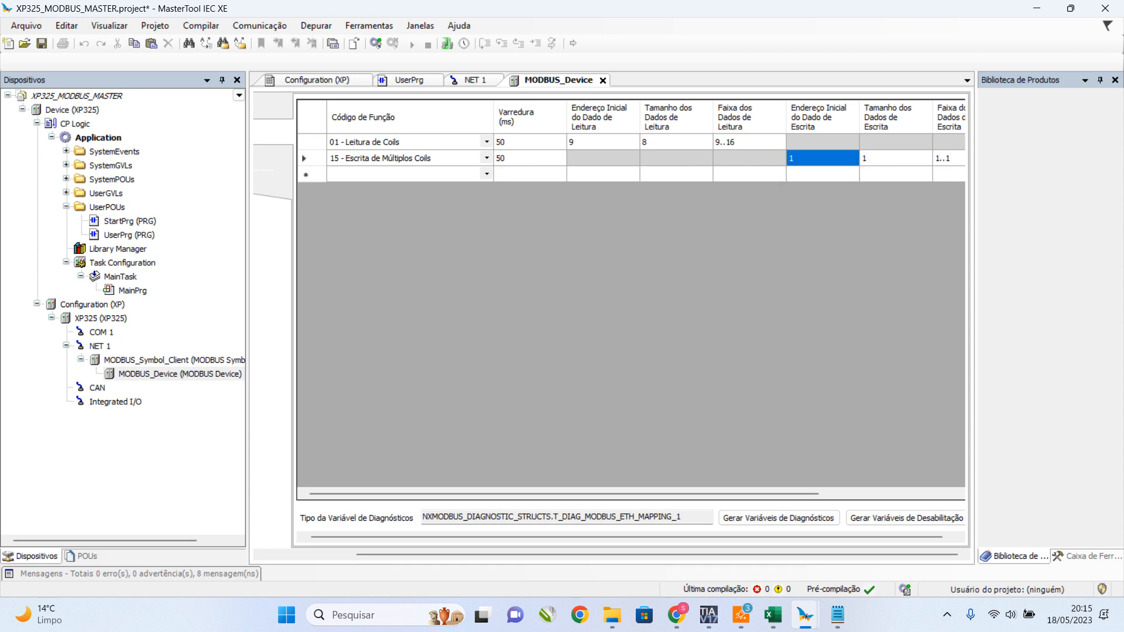
Switch to Notepad and highlight addresses 1 and 8 in the XP325 row.
click(837, 614)
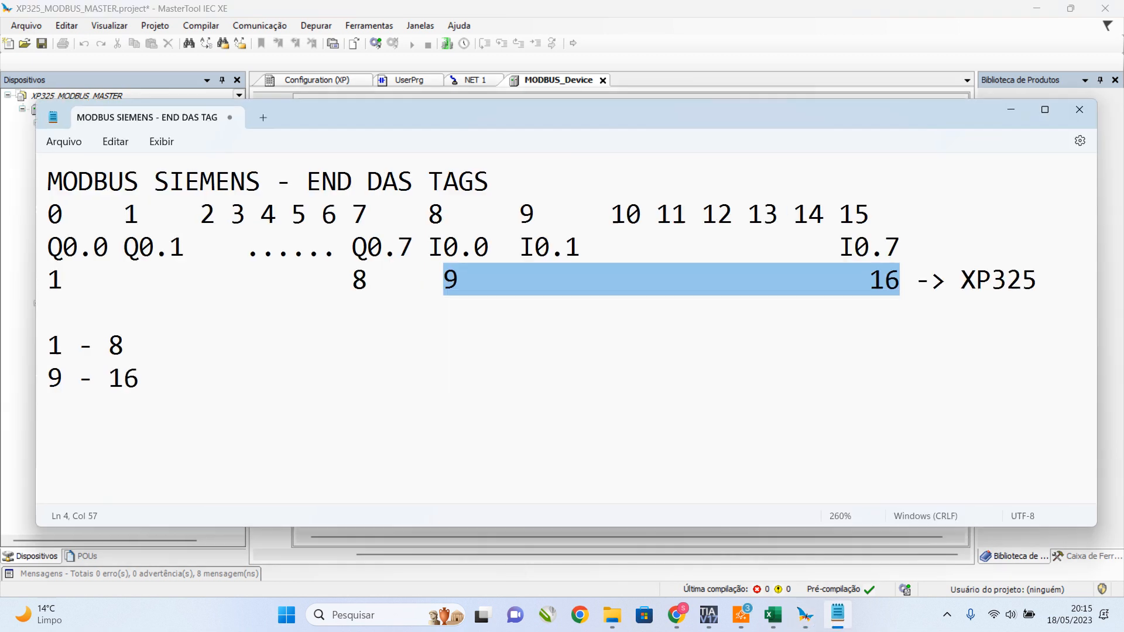
key(Home)
key(shift+Right)
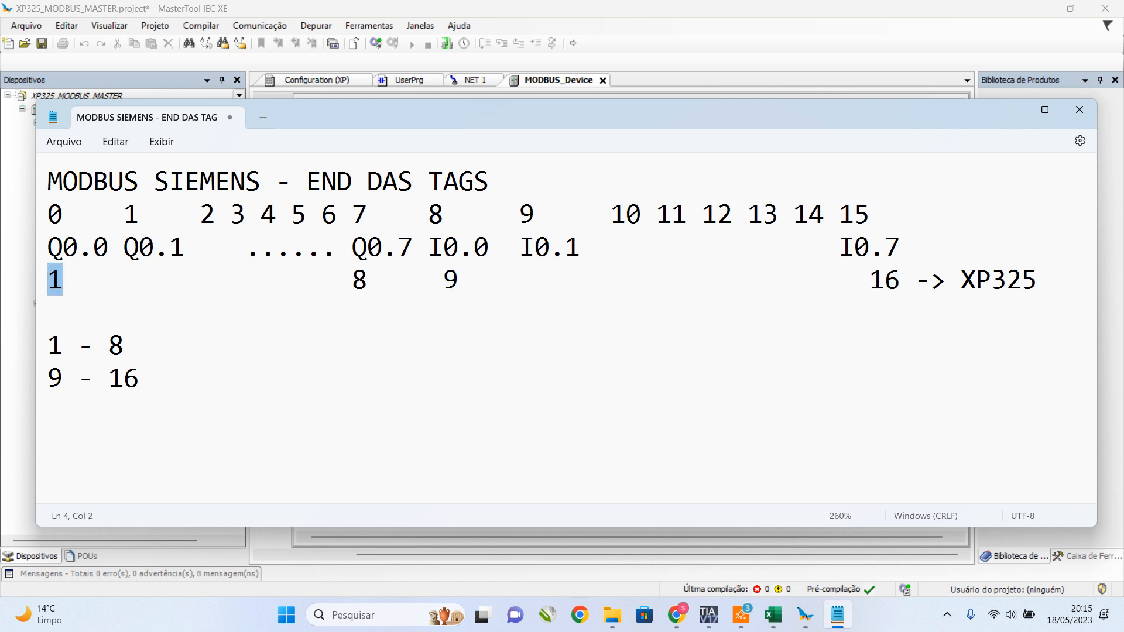
drag(338, 281, 382, 281)
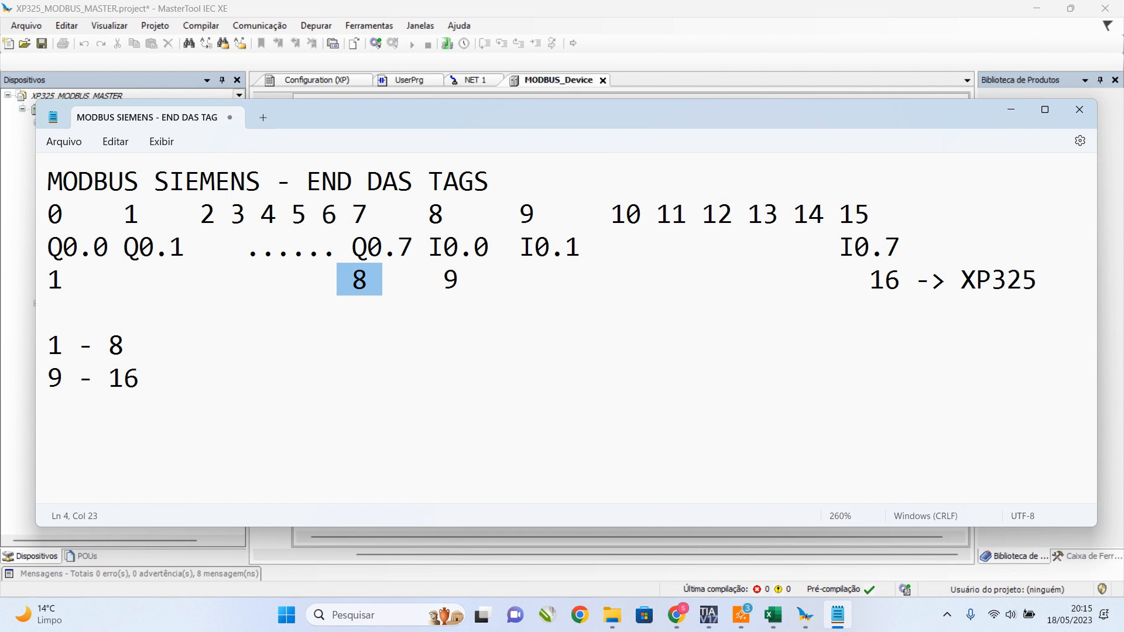
Switch back to MasterTool and set the multiple coil write request's data size to 8.
mouse_move(804, 616)
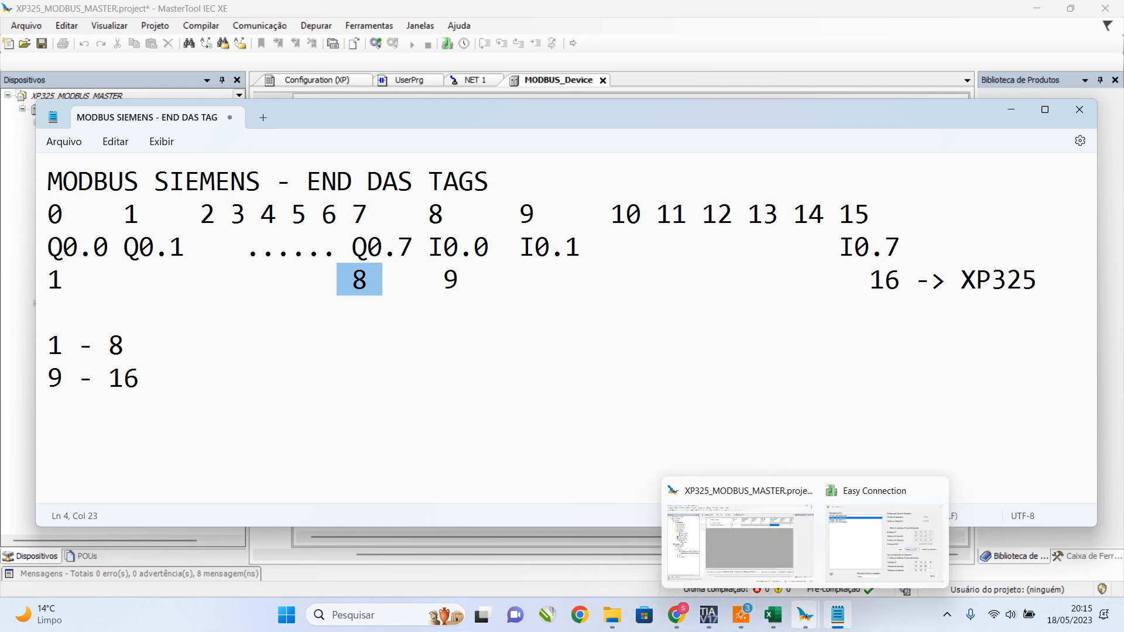
click(740, 535)
click(896, 158)
click(822, 174)
click(823, 158)
click(895, 158)
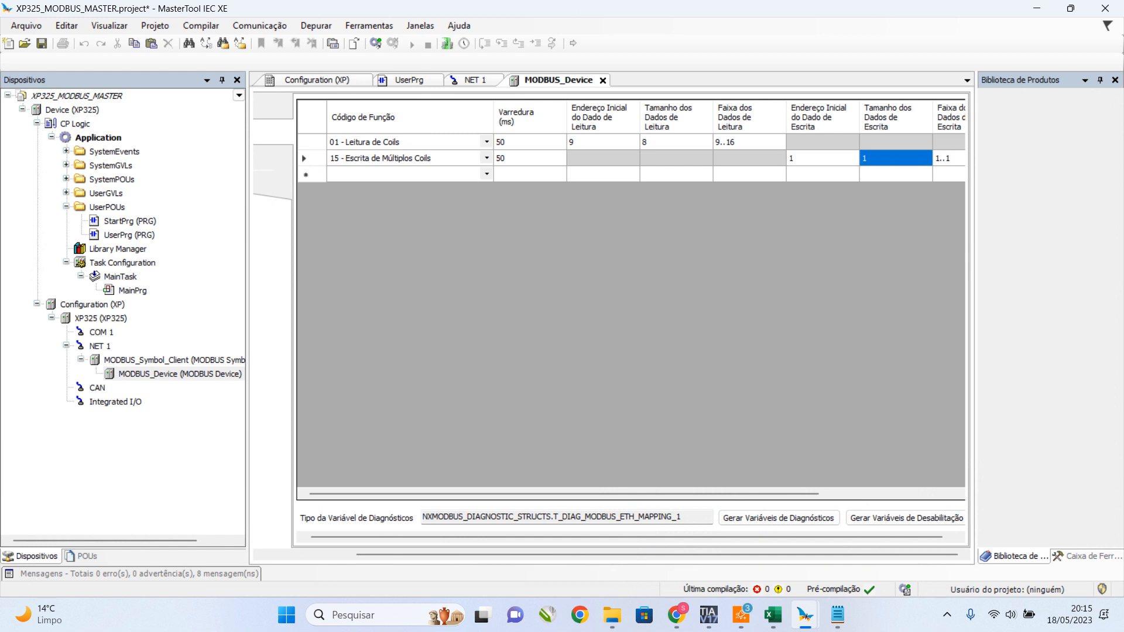
text(8)
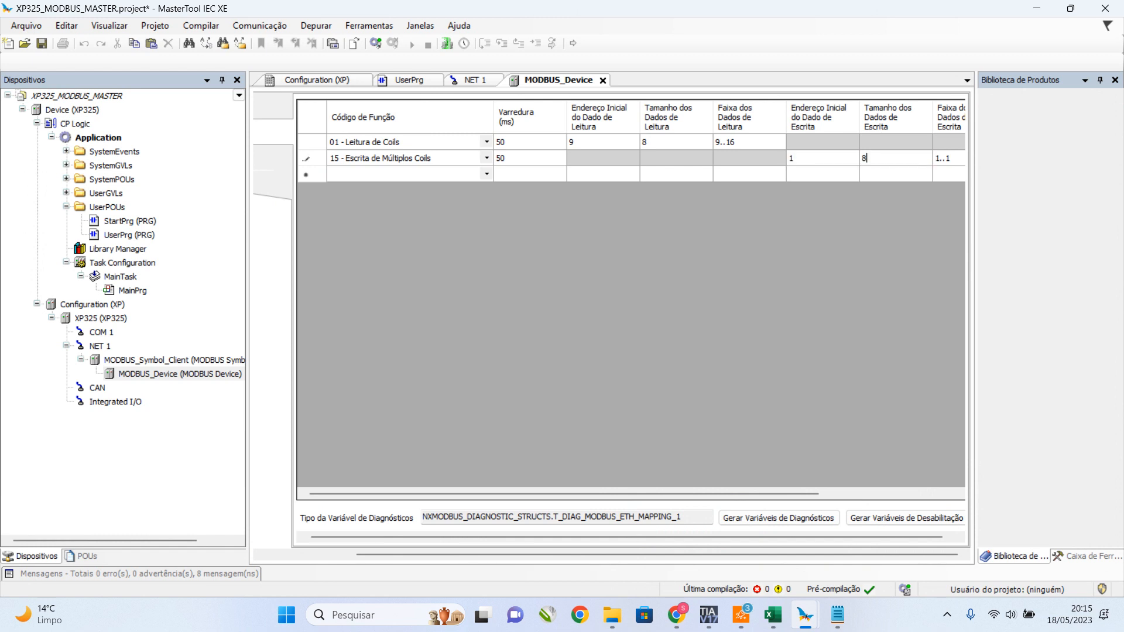
key(Return)
Review the scan interval, start address, data size and data range of both the read and write requests.
key(Right)
key(Left)
key(Left)
key(Left)
key(Left)
key(Left)
key(Left)
key(Left)
key(Up)
key(Right)
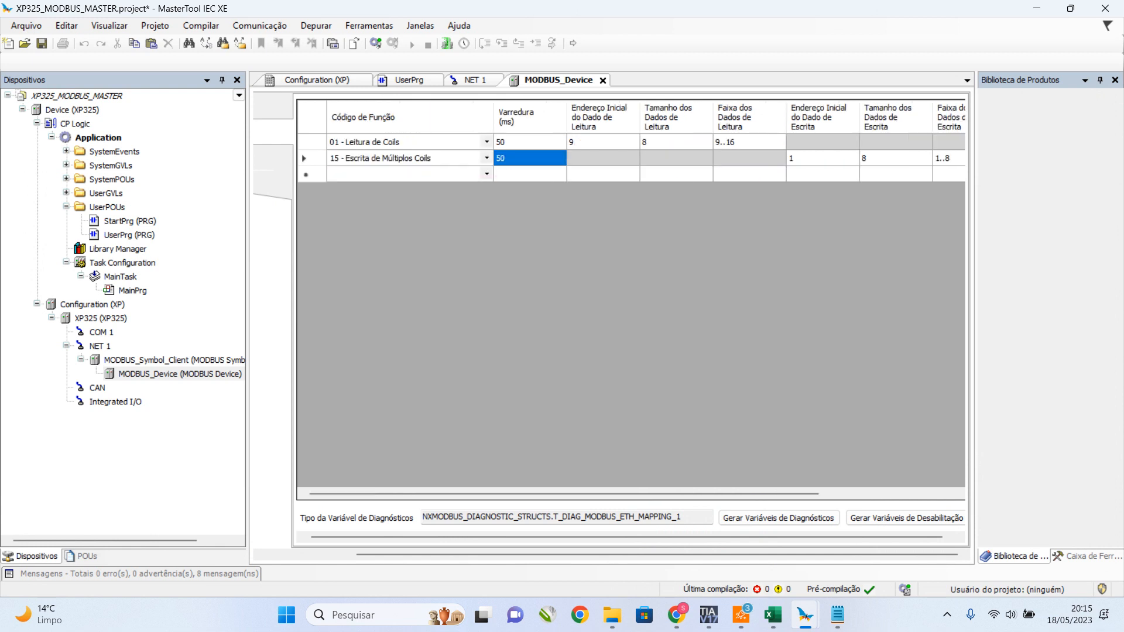
key(Right)
key(Up)
key(Right)
key(Right)
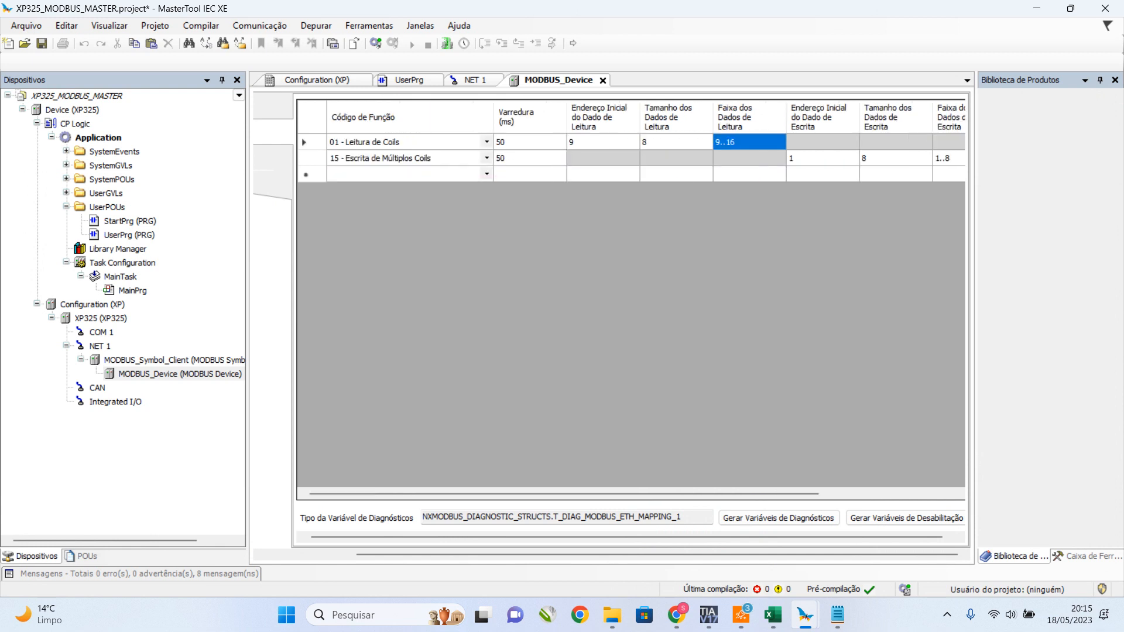
key(Down)
key(Right)
key(Down)
key(Up)
key(Left)
key(Left)
key(Up)
key(Right)
key(Down)
key(Right)
key(Right)
key(Right)
key(Right)
key(Left)
key(Left)
key(Left)
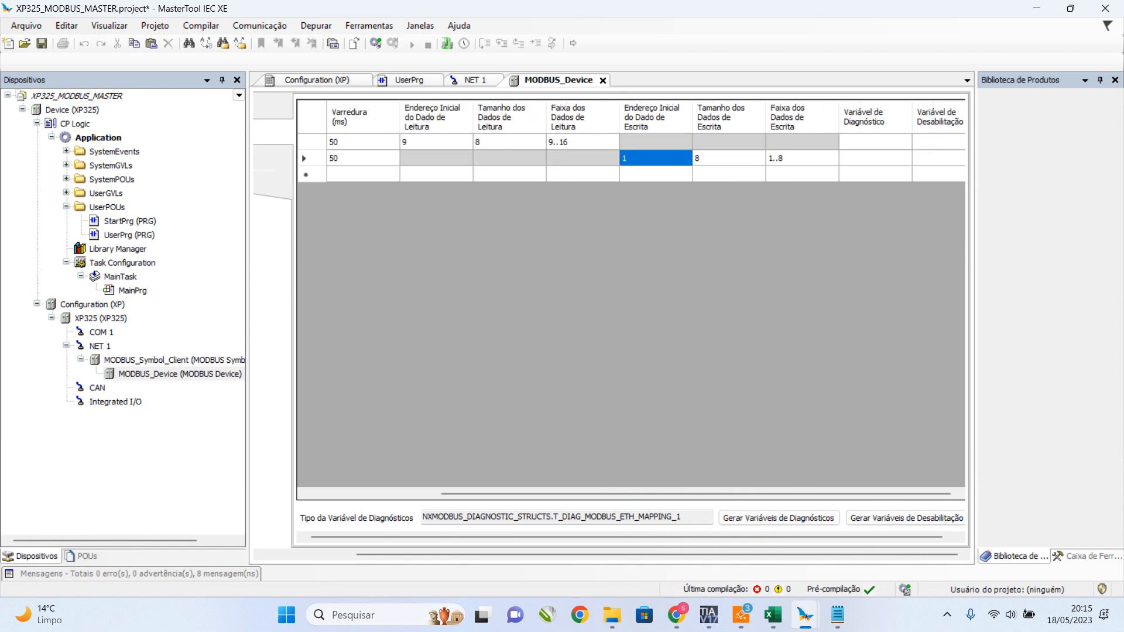
Check the multiple coil write request's data size, scan interval and function code in the request table.
key(Right)
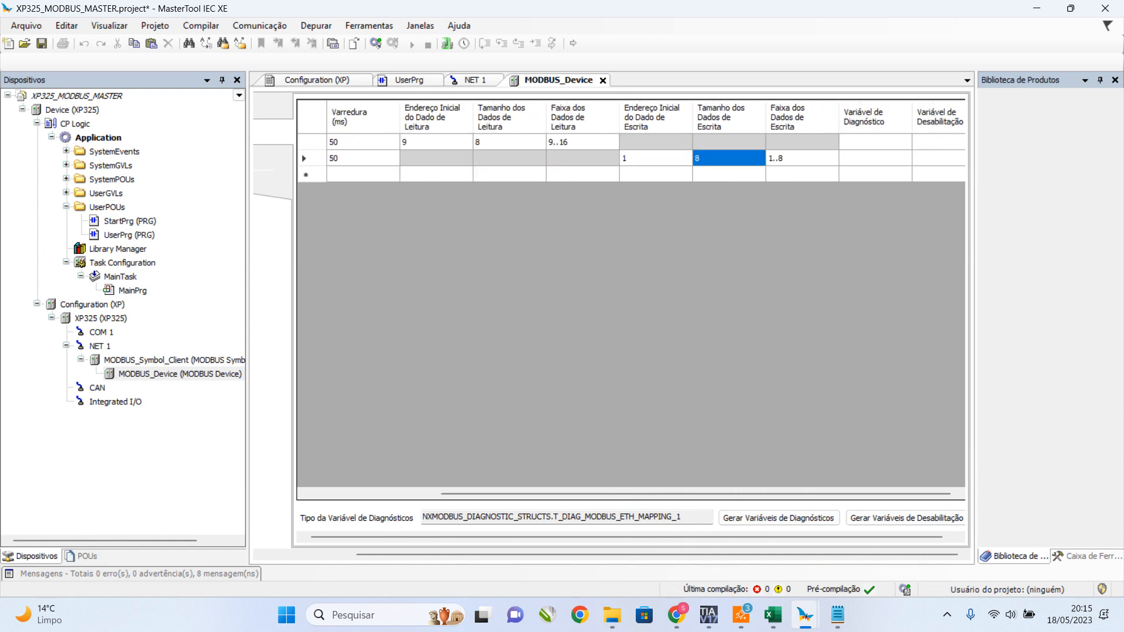
key(Left)
key(Left)
key(Left)
key(Left)
key(Left)
key(Left)
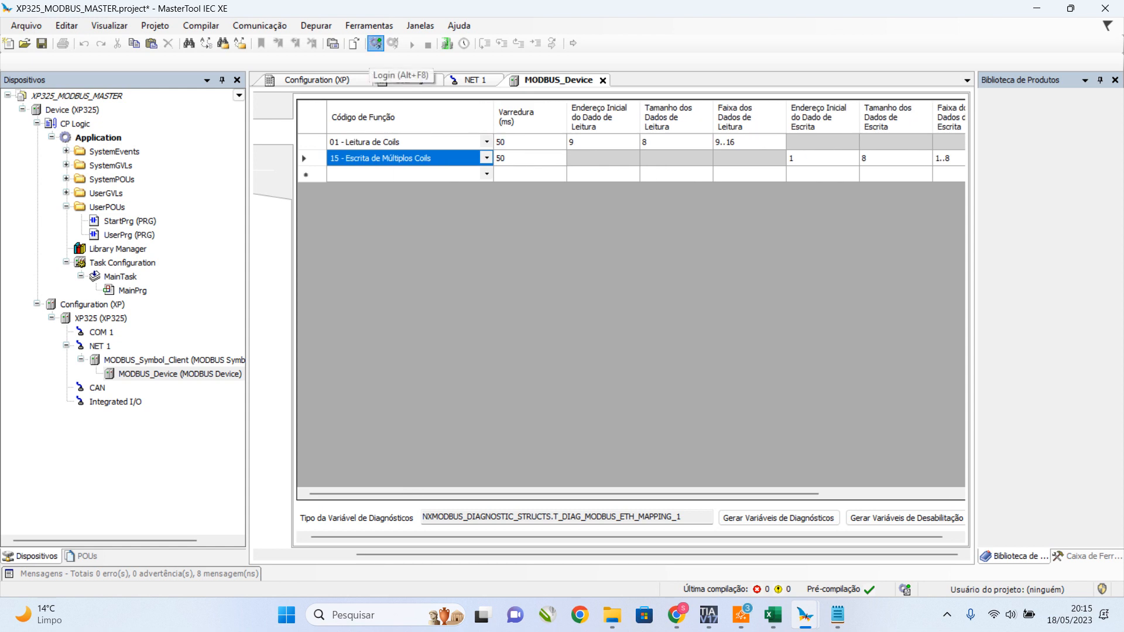
Log in to the XP325 controller and download the project together with its source code.
click(375, 43)
click(592, 357)
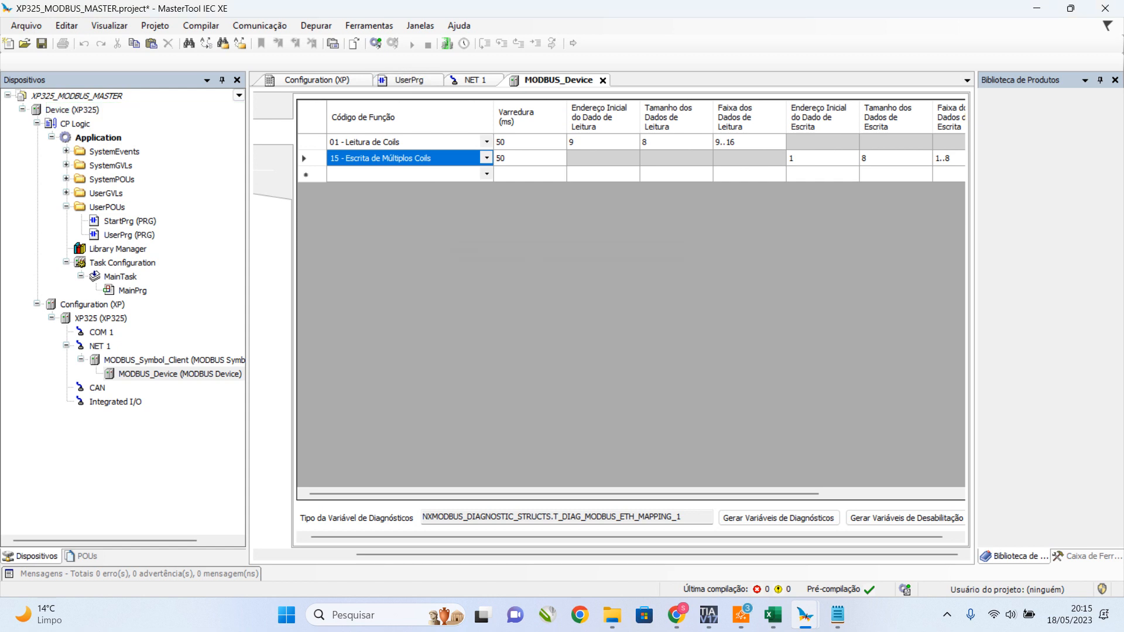
key(Return)
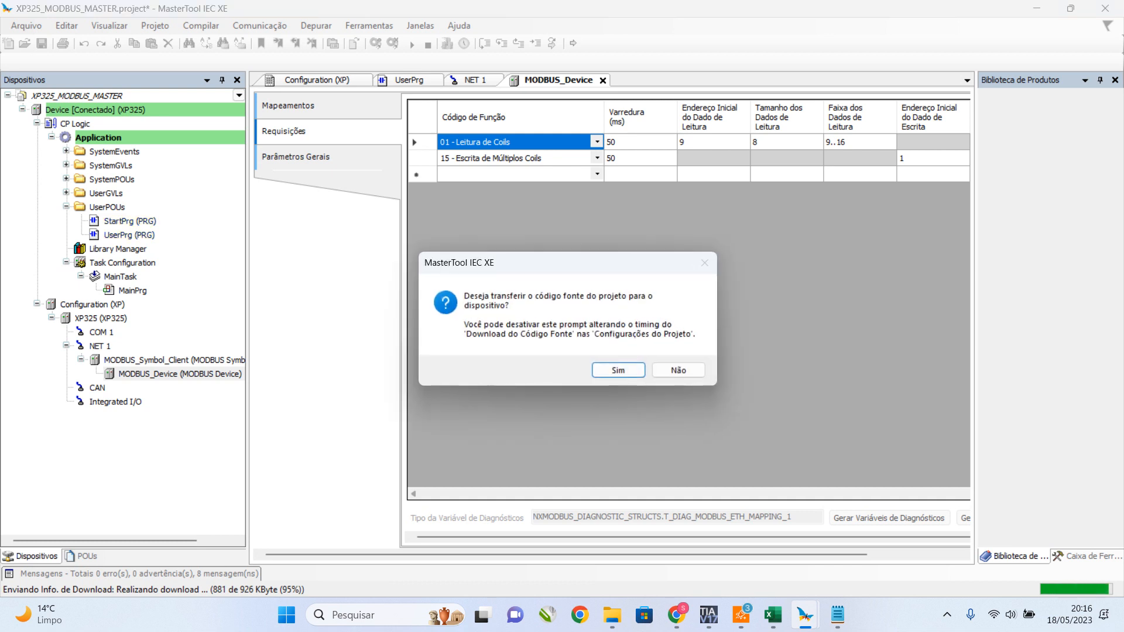
key(Return)
key(Return)
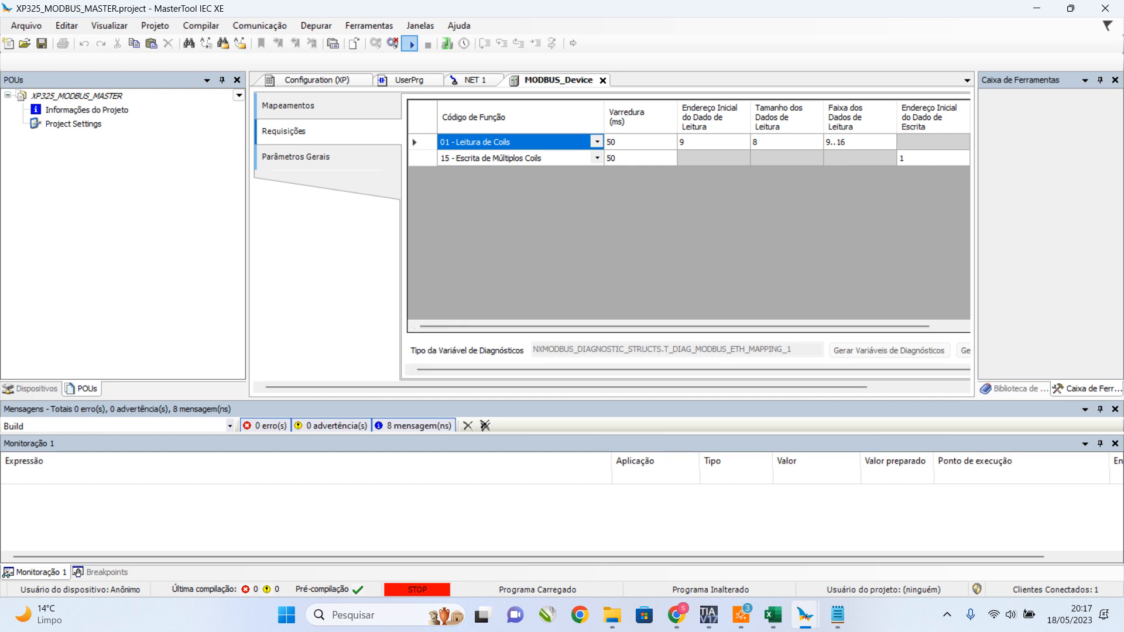
Start the application on the controller and check the NET 1 and MODBUS entries in the device tree.
click(412, 44)
click(591, 355)
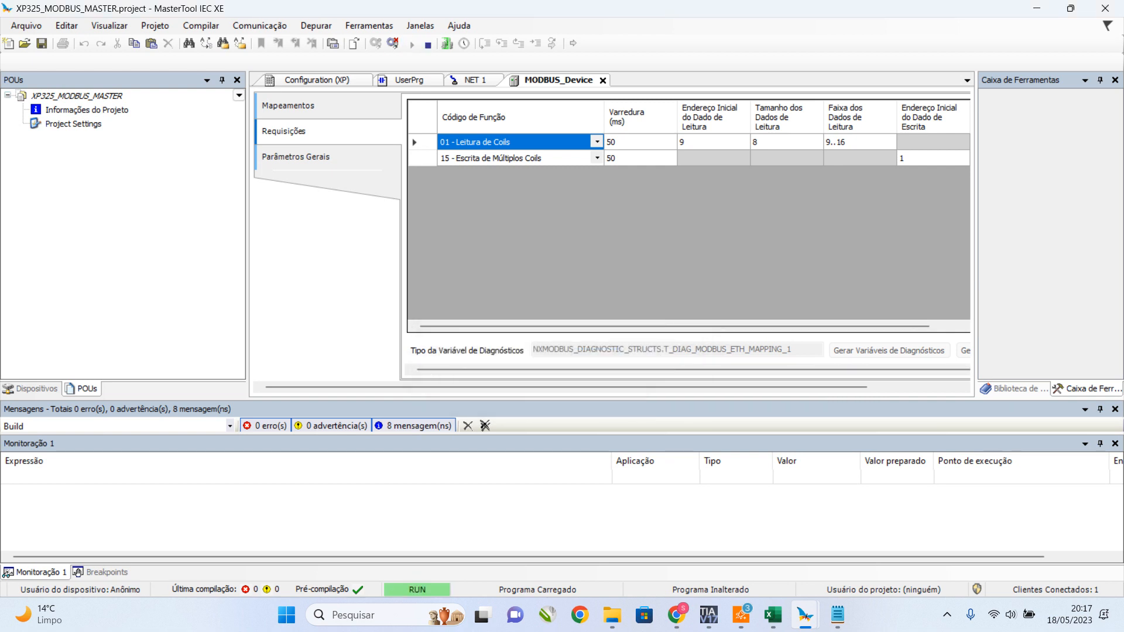
click(31, 389)
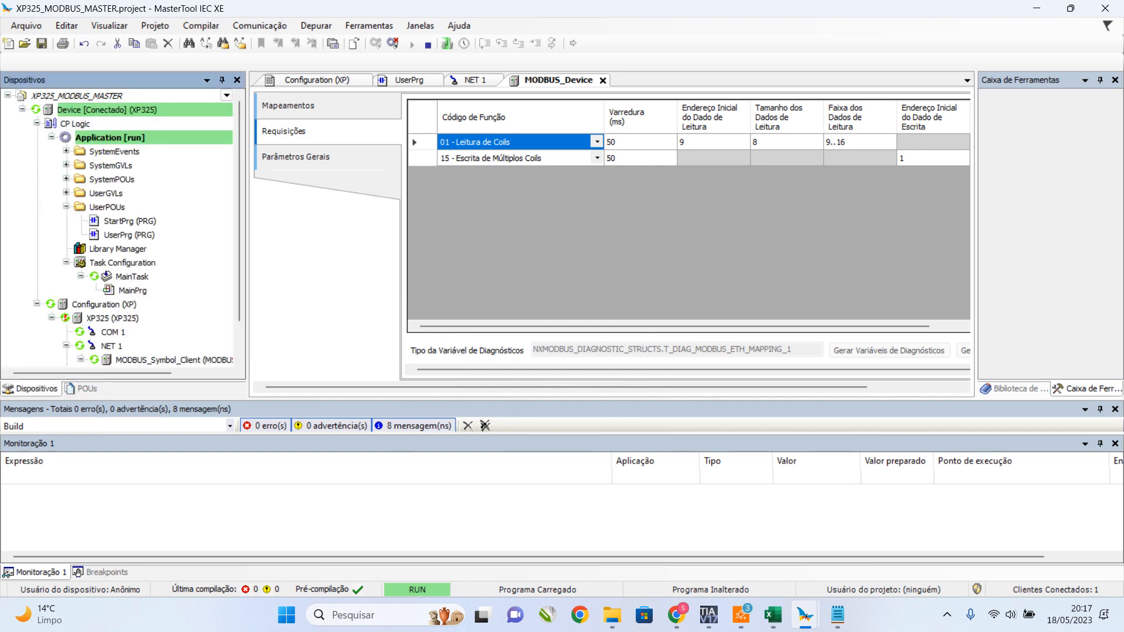
scroll(91, 267, down, 3)
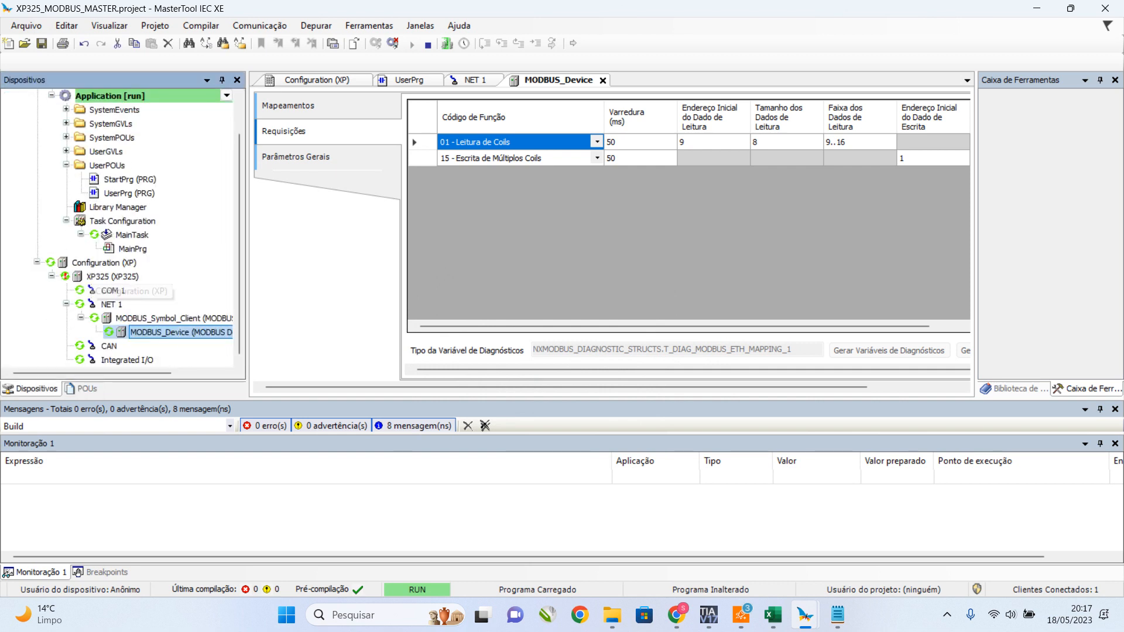
click(112, 304)
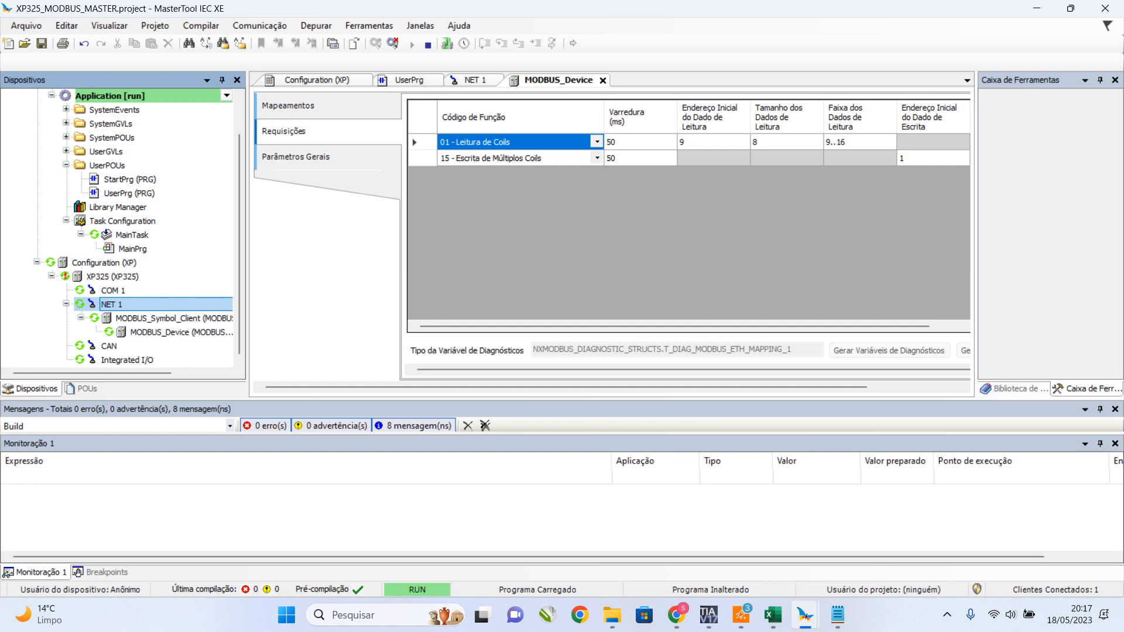
Open UserPrg in online view and inspect the elements SAIDA[0] to SAIDA[7] of the SAIDA array.
click(409, 80)
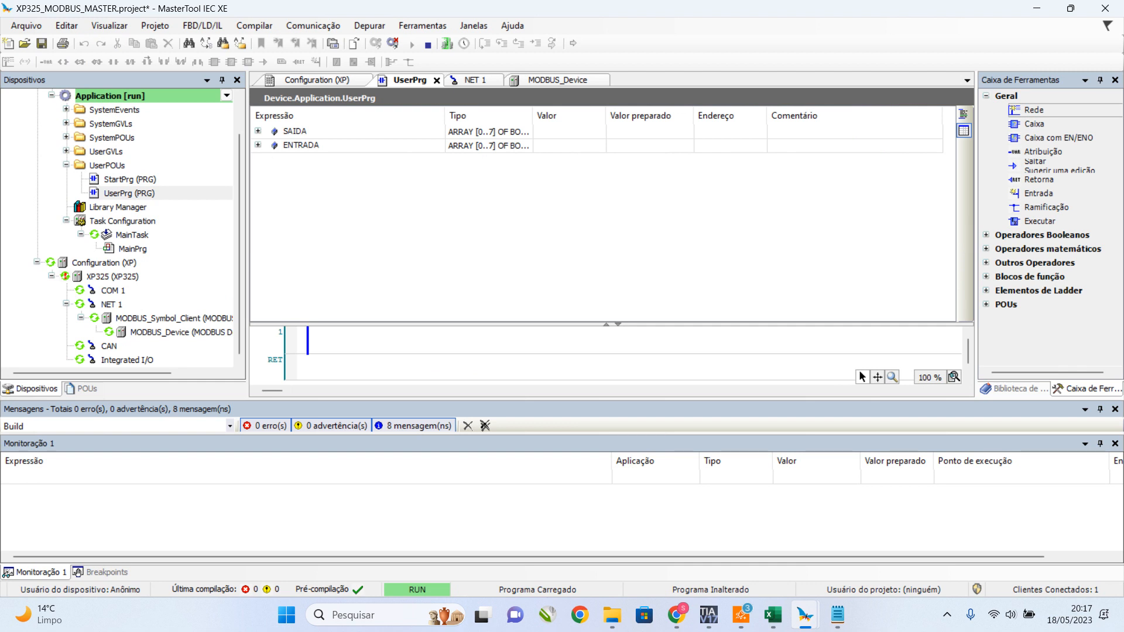
click(258, 131)
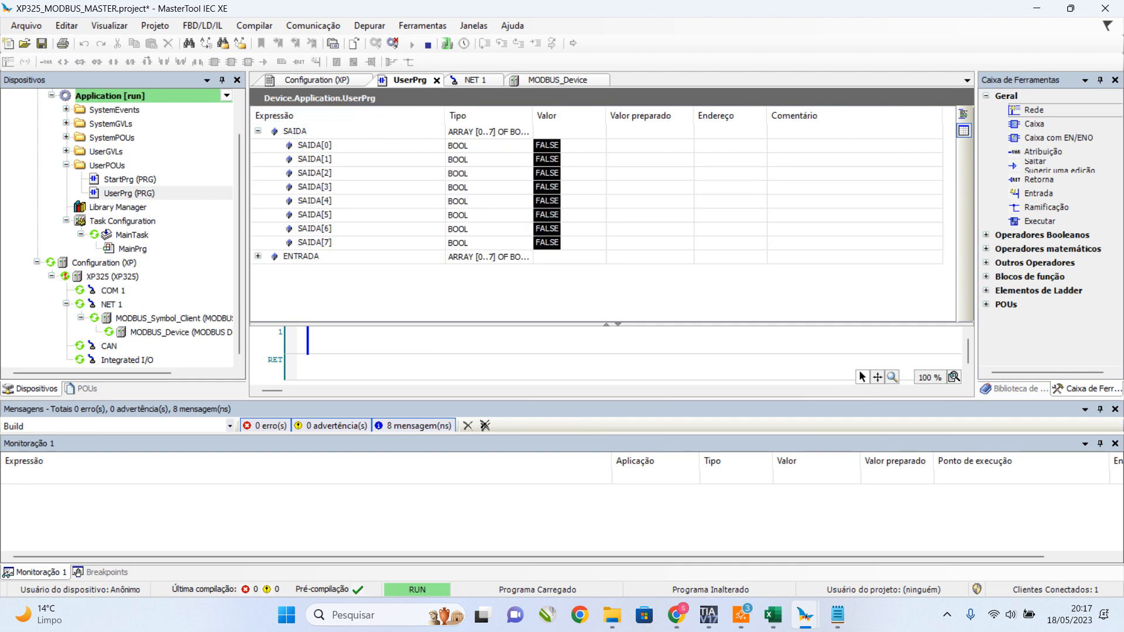
click(369, 201)
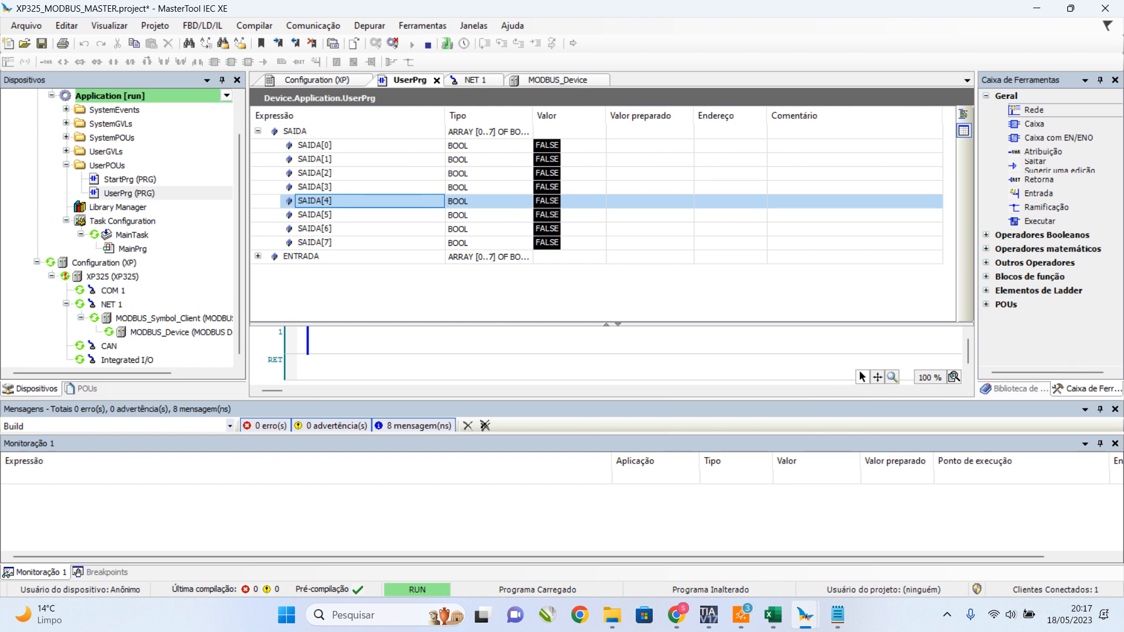
click(351, 145)
click(352, 173)
click(351, 243)
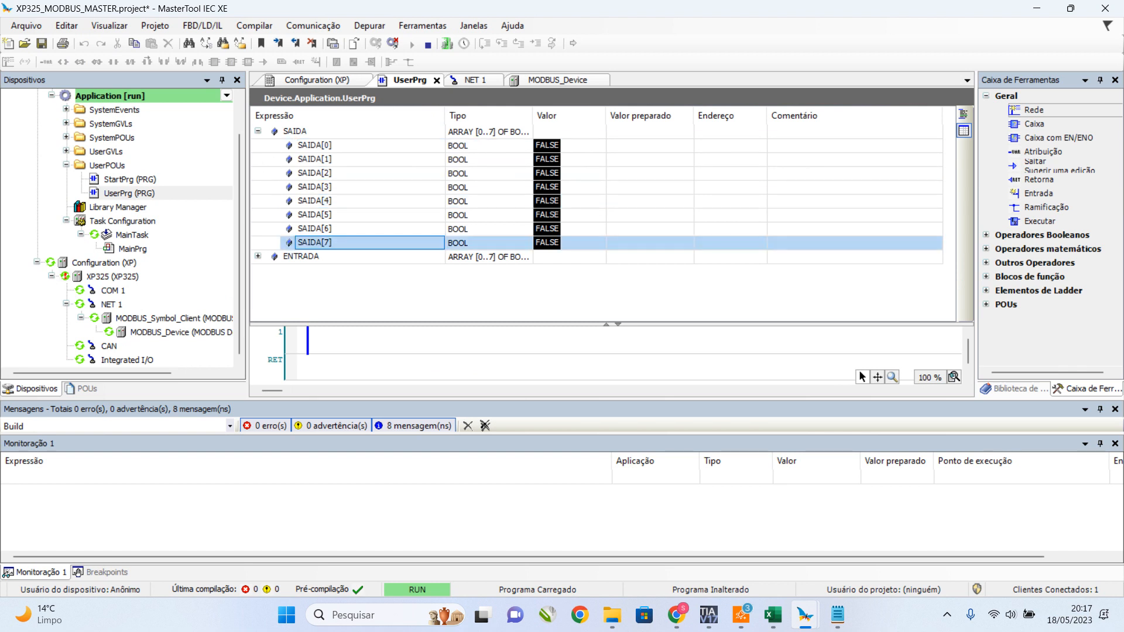
click(351, 145)
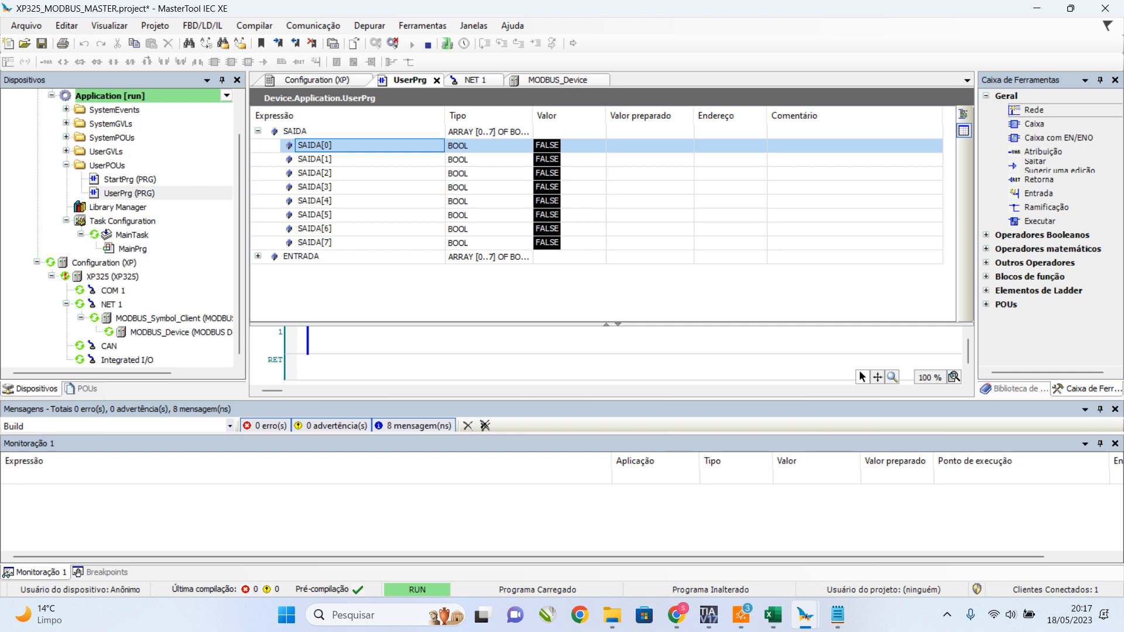
Prepare TRUE for SAIDA[4] and write the value to the controller.
click(315, 200)
click(550, 201)
click(649, 201)
click(649, 201)
click(649, 201)
click(649, 201)
key(ctrl+F7)
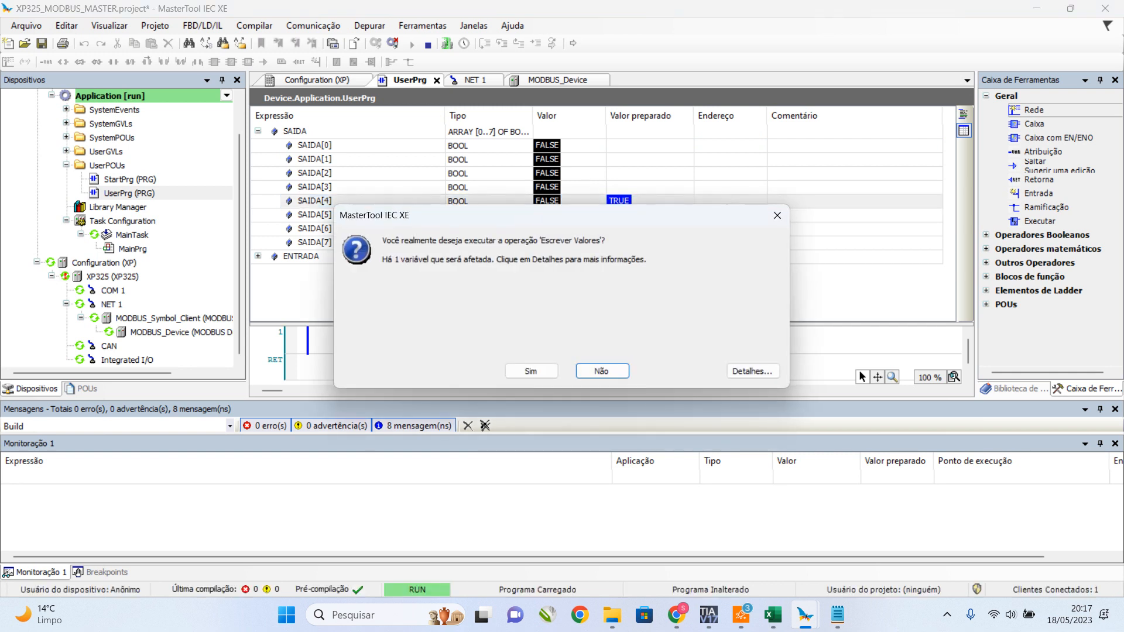
click(530, 371)
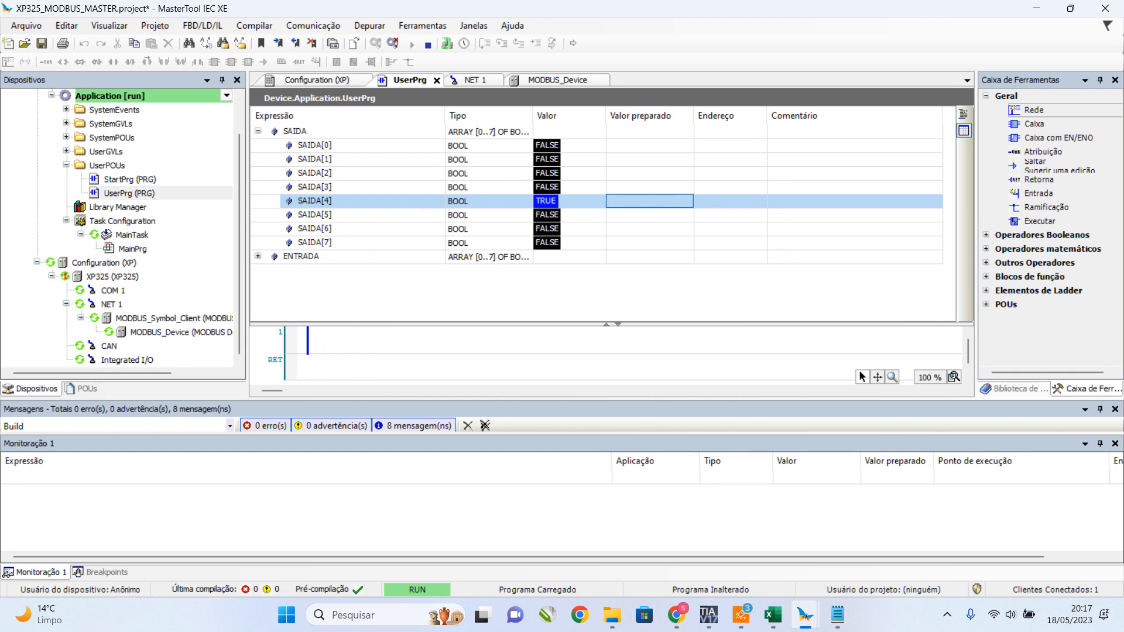
Prepare TRUE for SAIDA[5] and write the value to the controller.
click(649, 215)
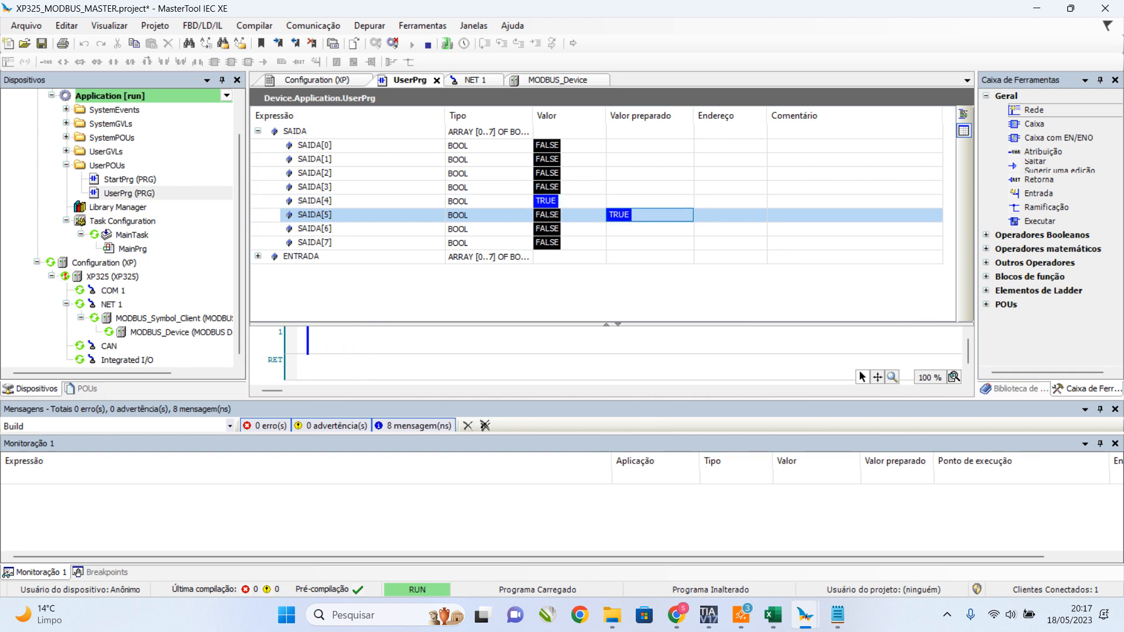
key(ctrl+F7)
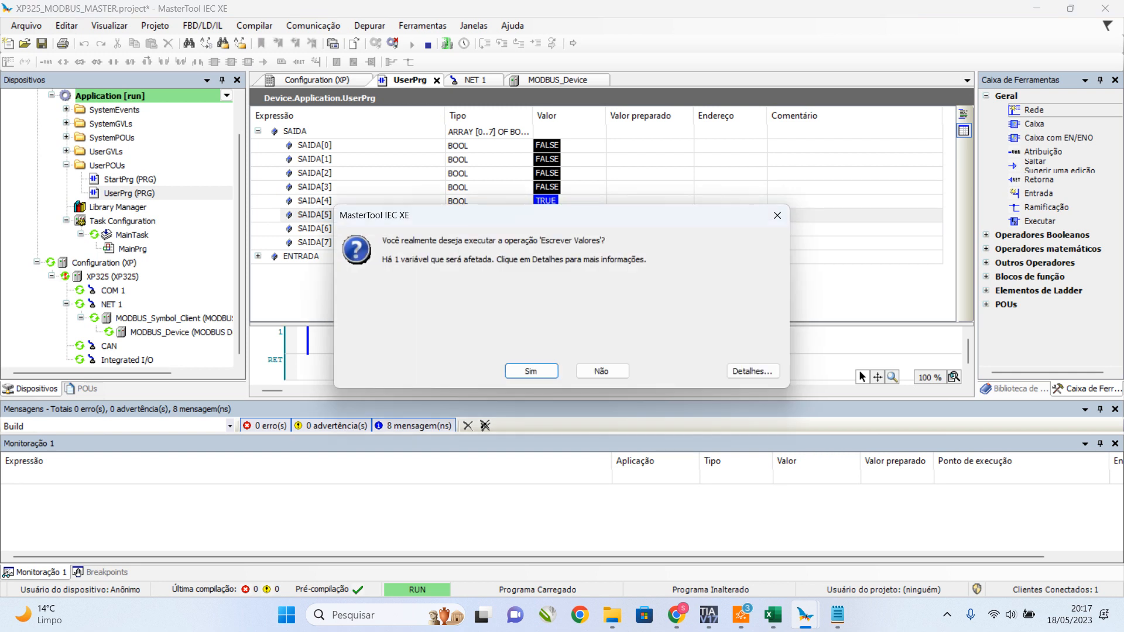
click(530, 371)
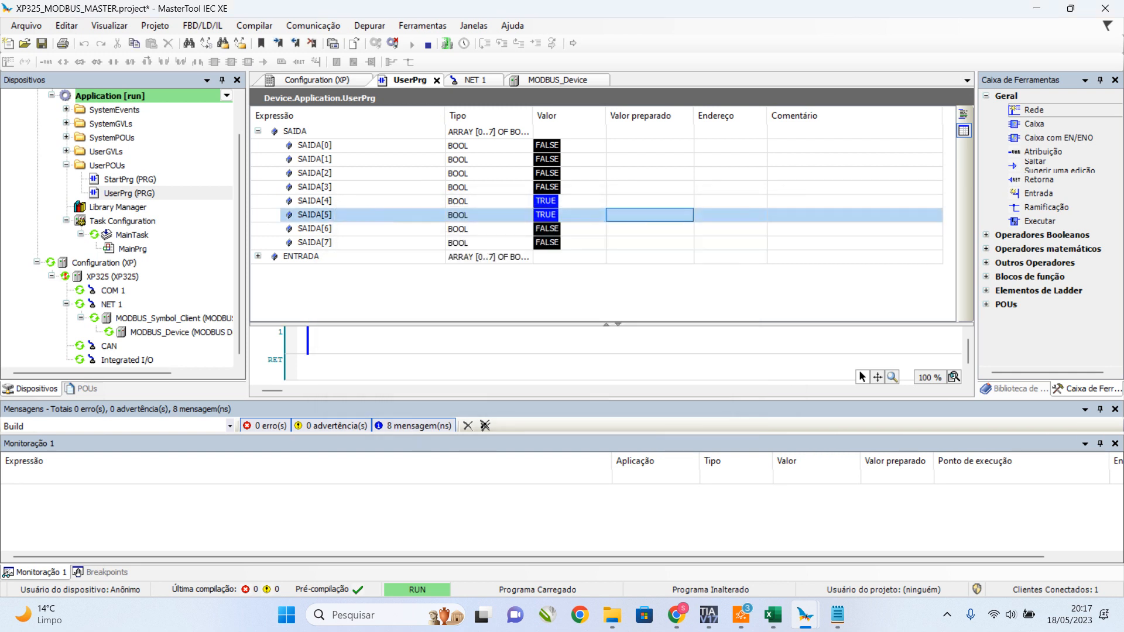
Prepare FALSE for both SAIDA[4] and SAIDA[5] and write the values to the controller.
click(649, 201)
click(649, 215)
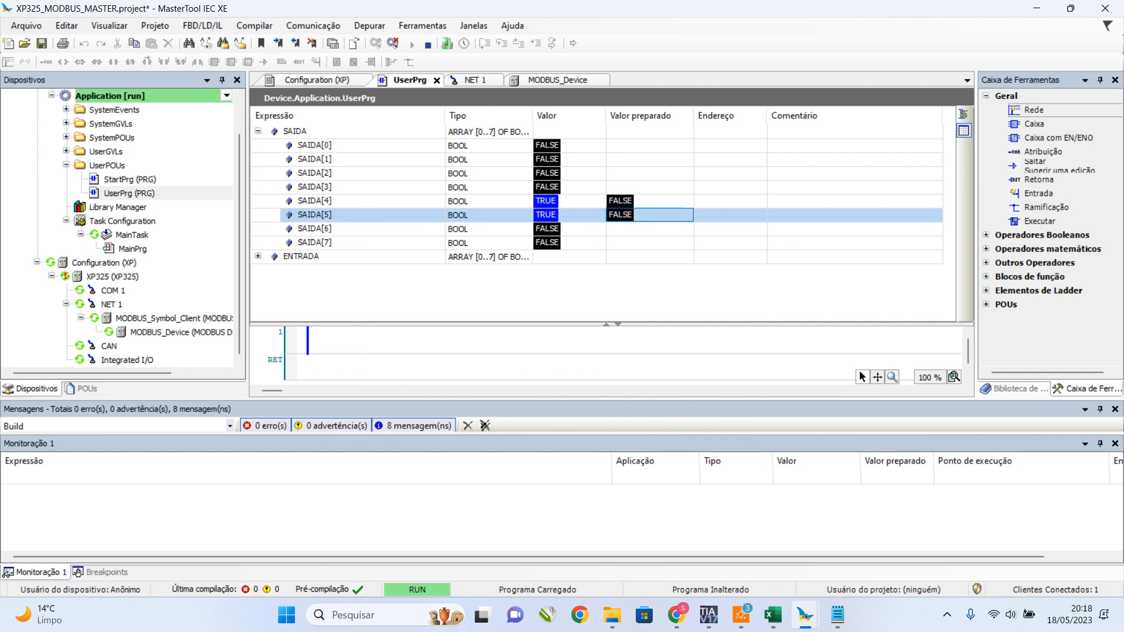
key(ctrl+F7)
click(530, 370)
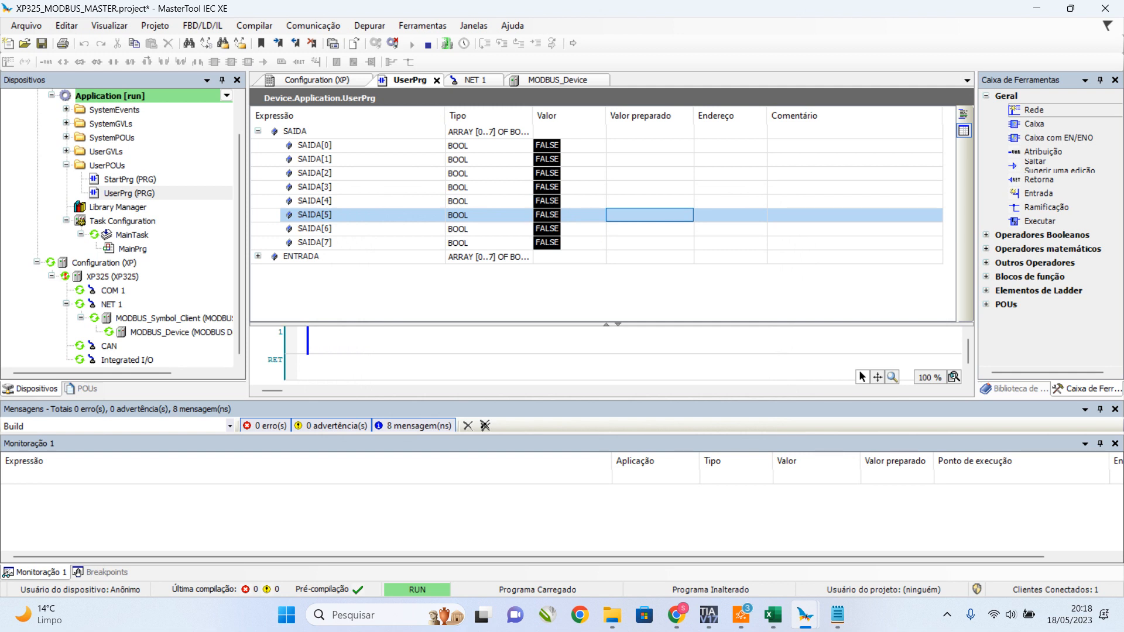
Expand the ENTRADA array and monitor the value of ENTRADA[4].
click(257, 256)
scroll(601, 222, down, 1)
scroll(599, 235, down, 1)
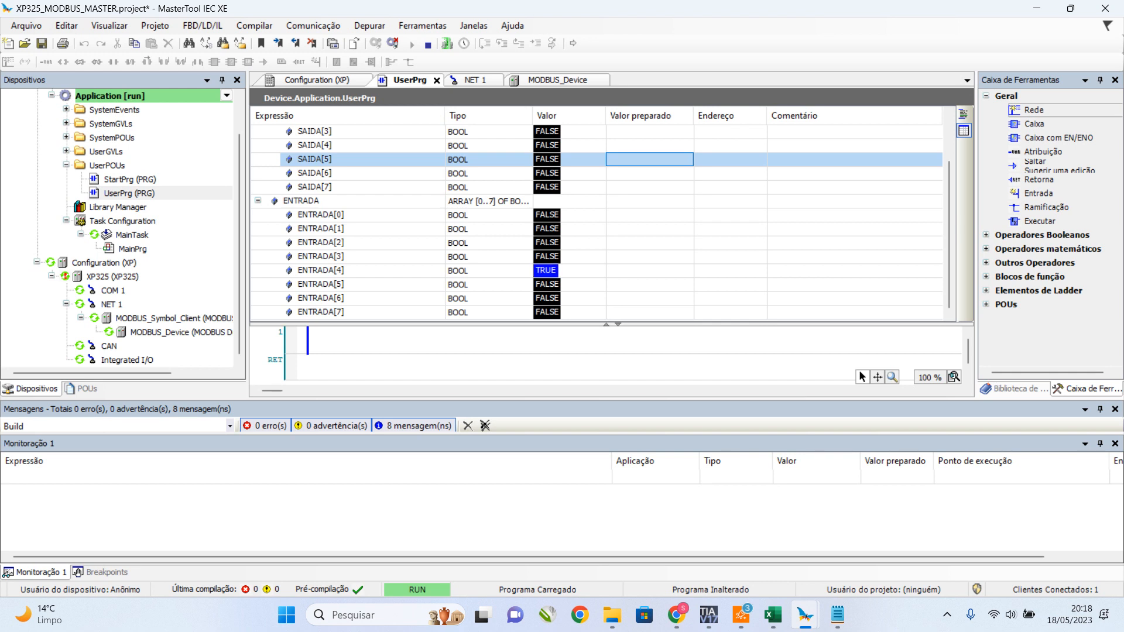
click(369, 270)
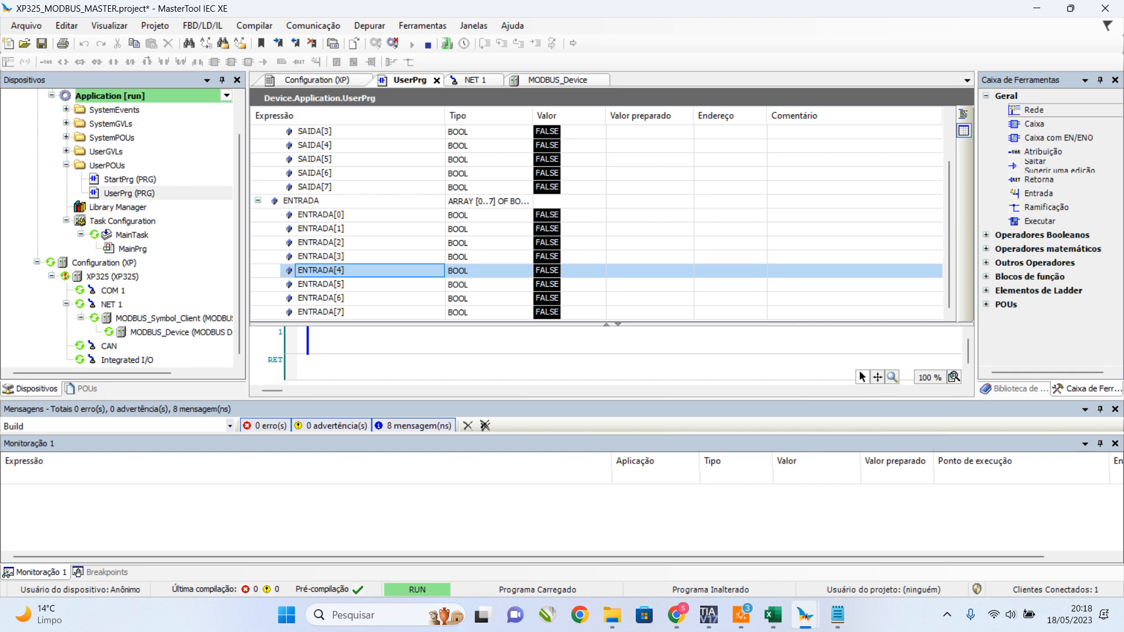
Log out of the controller and insert a contact assigned to I00 in the first network of UserPrg.
click(393, 43)
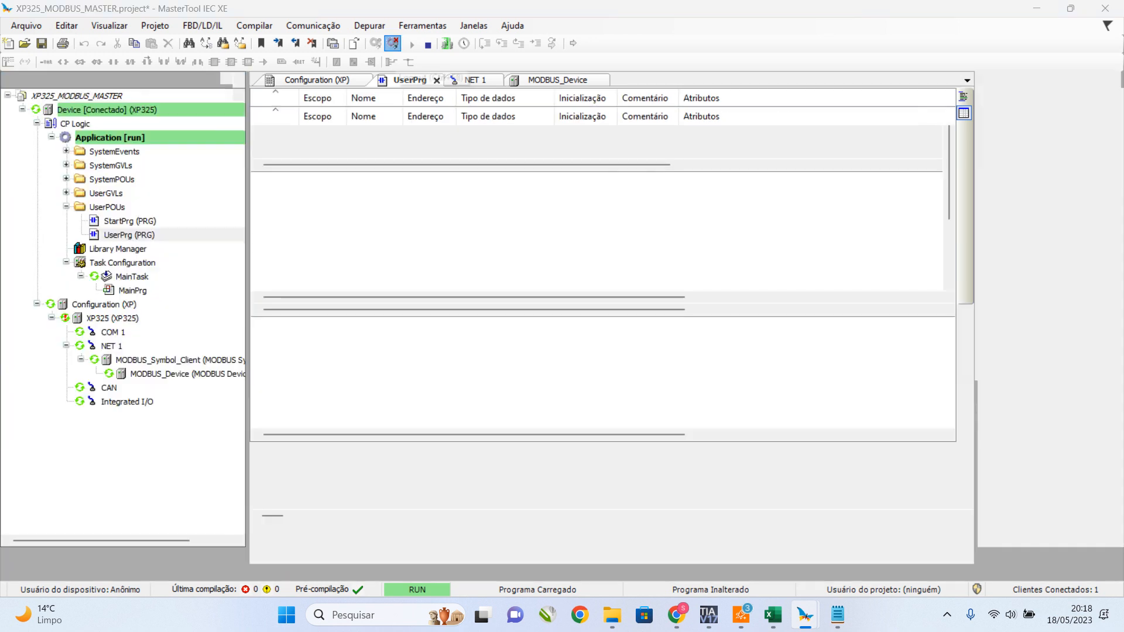
drag(456, 445, 457, 186)
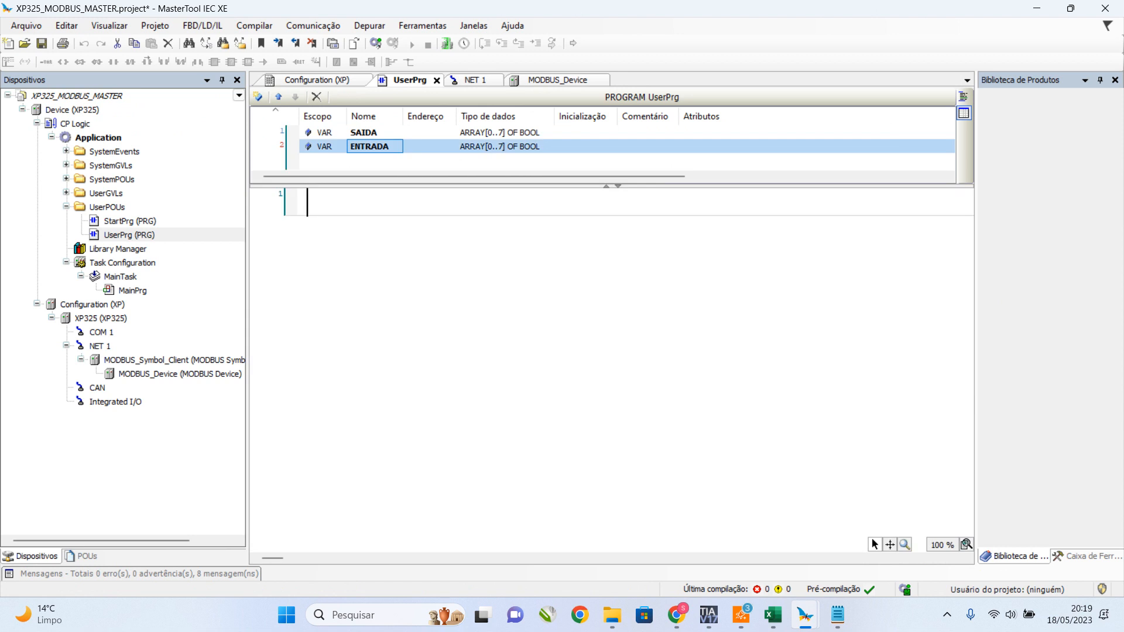
click(457, 202)
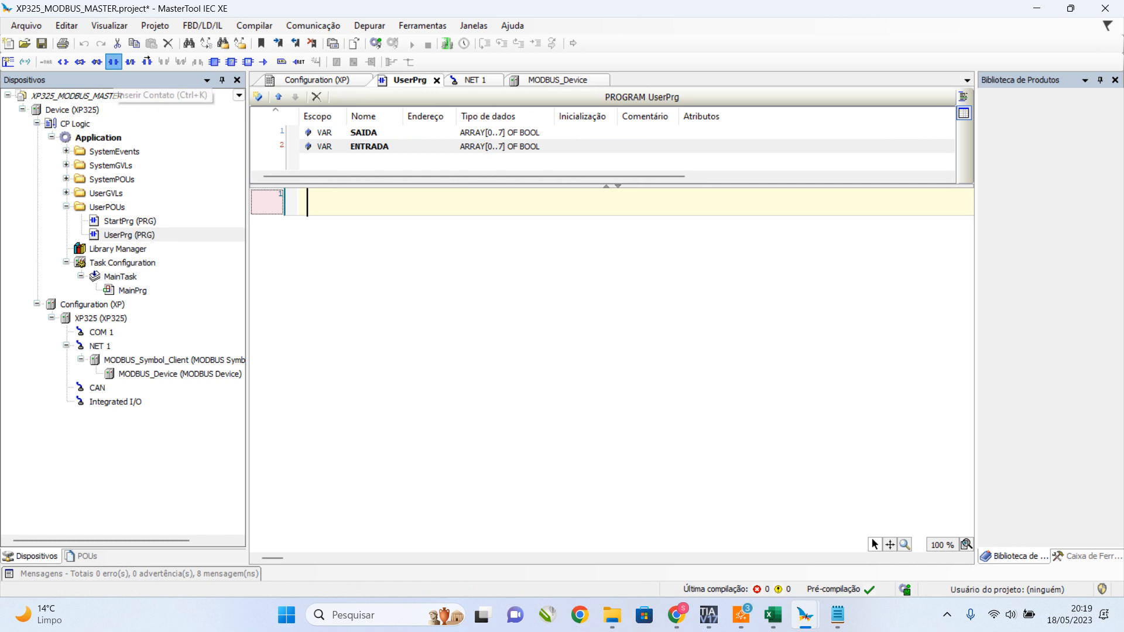
click(113, 62)
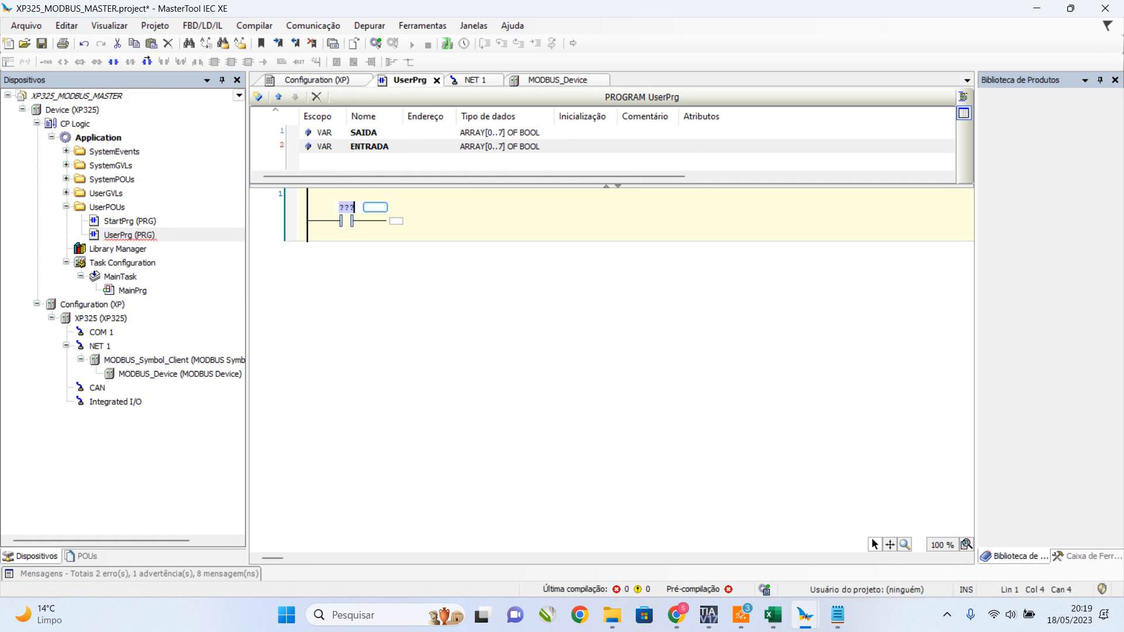
text(I00)
key(Return)
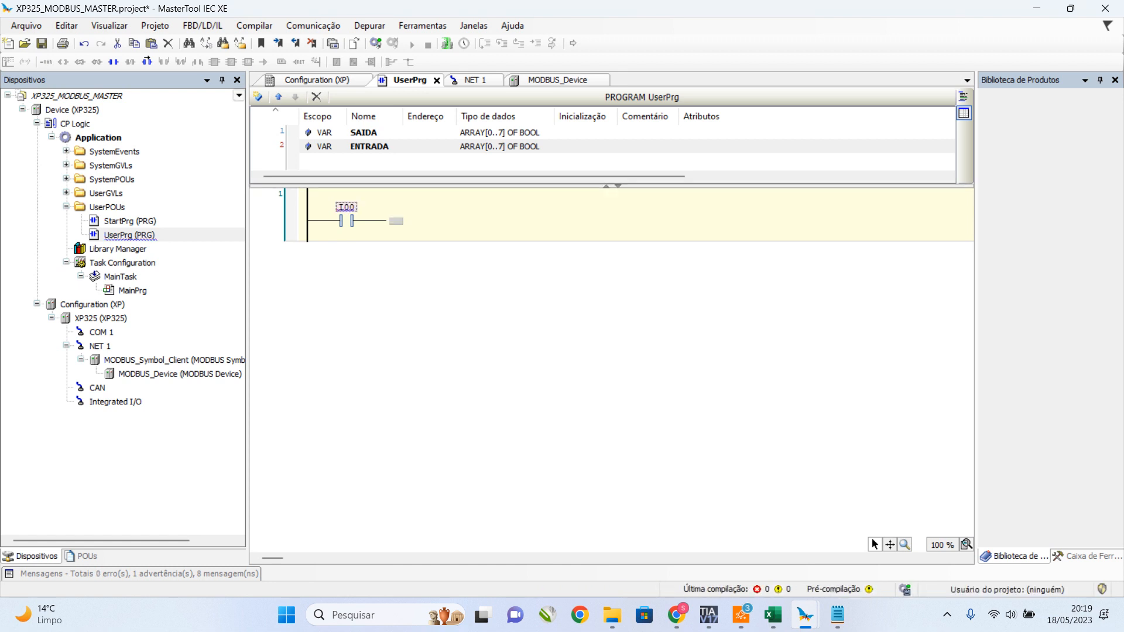
Insert a coil assigned to SAIDA[0] at the end of the I00 contact's rung.
click(396, 221)
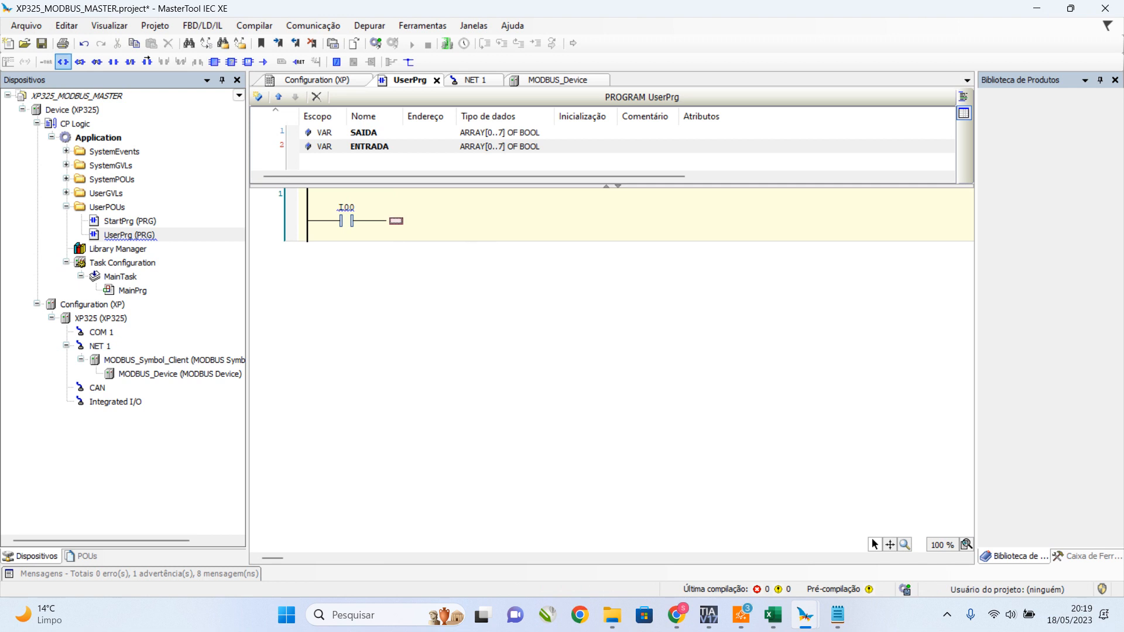
click(63, 62)
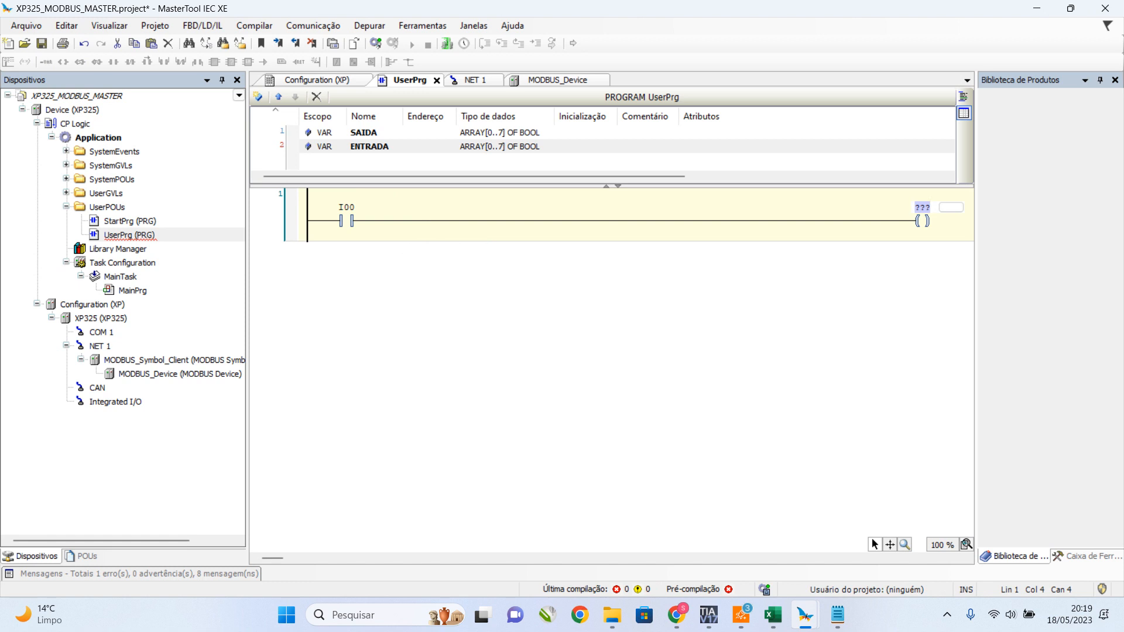
text(SAIDA[0])
key(Return)
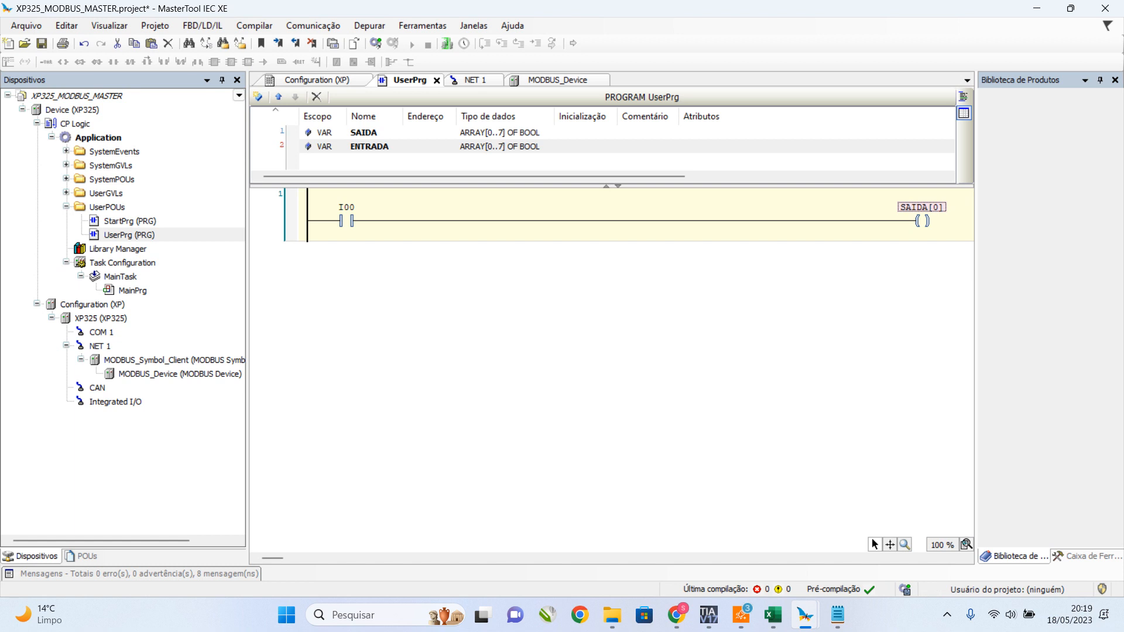
click(346, 221)
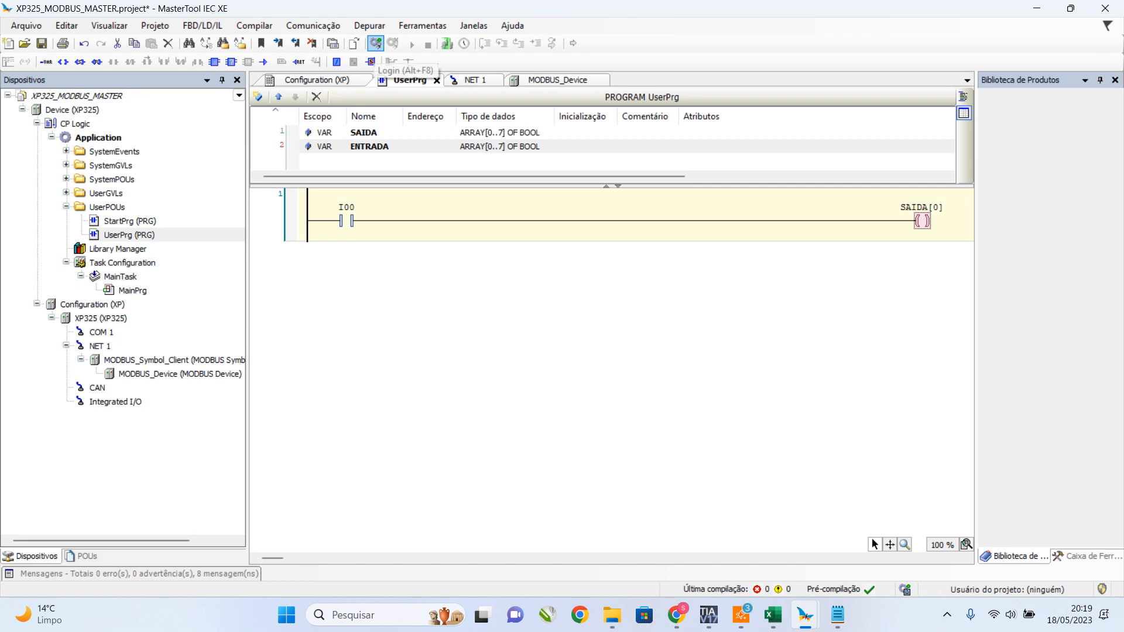
Log in to the controller with an online change and transfer the project's source code to it.
click(376, 44)
click(591, 359)
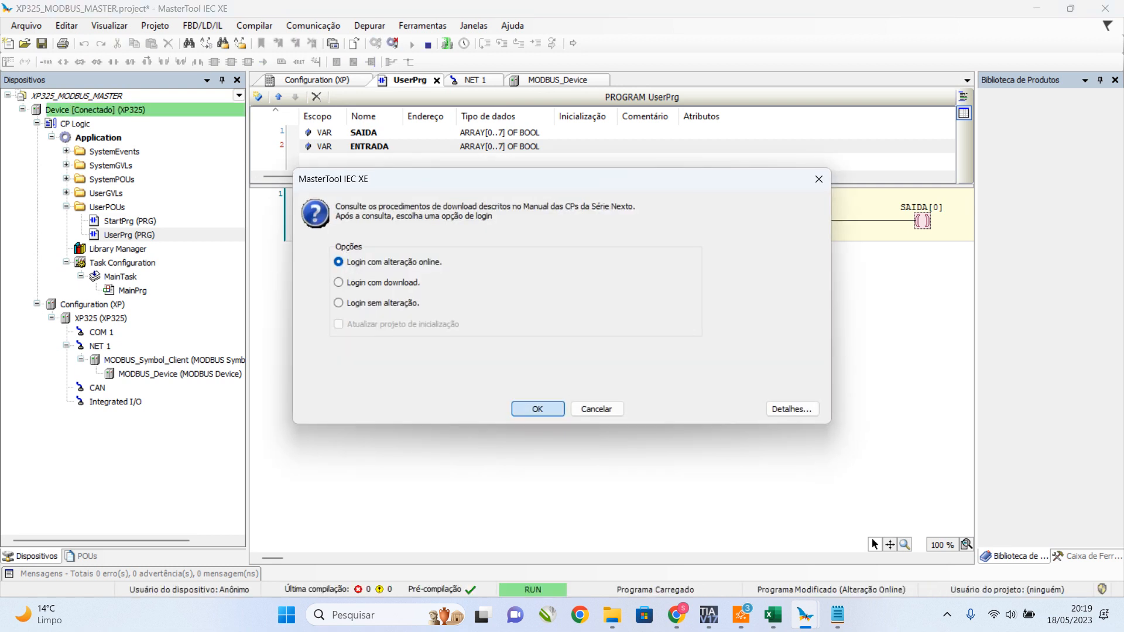
key(Return)
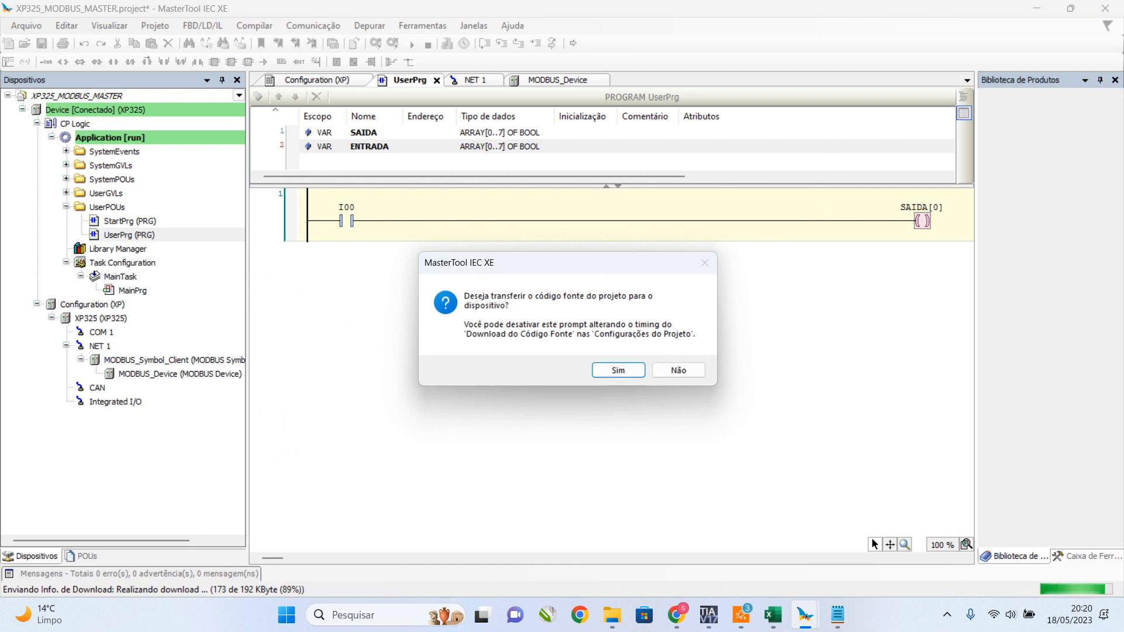
key(Return)
key(Return)
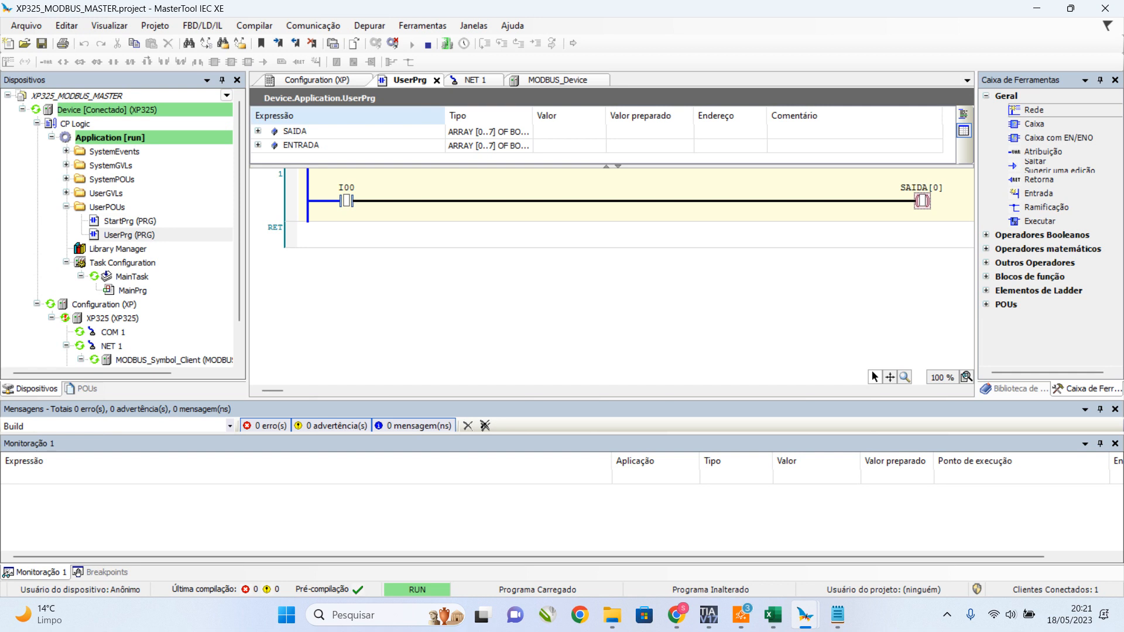
Log out of the controller and add a network below the first one in UserPrg with a contact assigned to SAIDA[0].
click(392, 43)
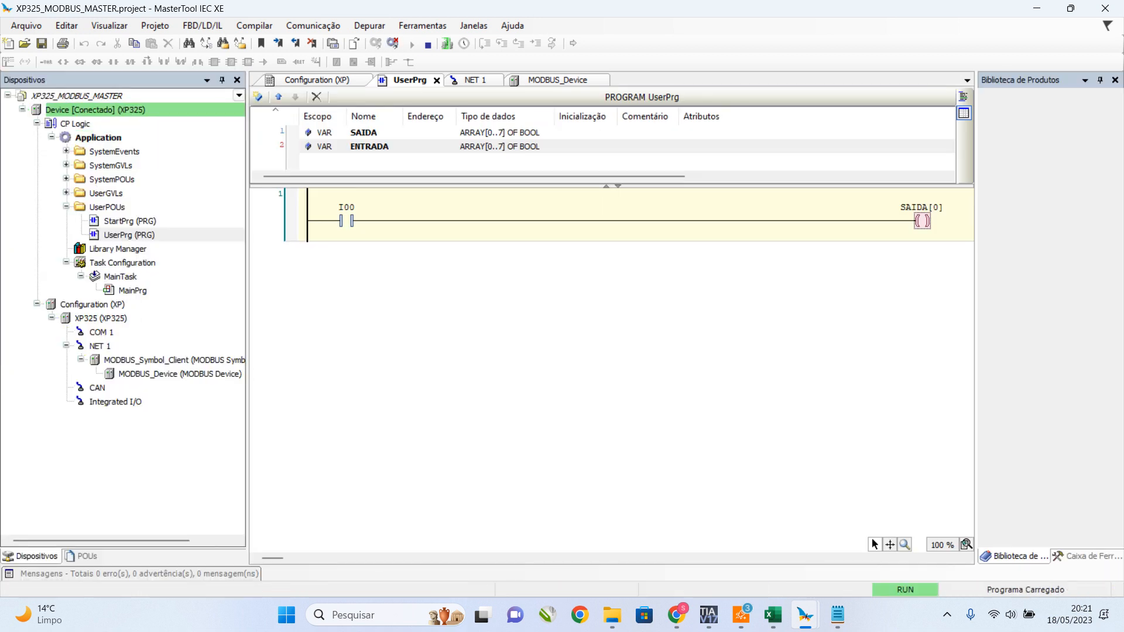
right_click(337, 231)
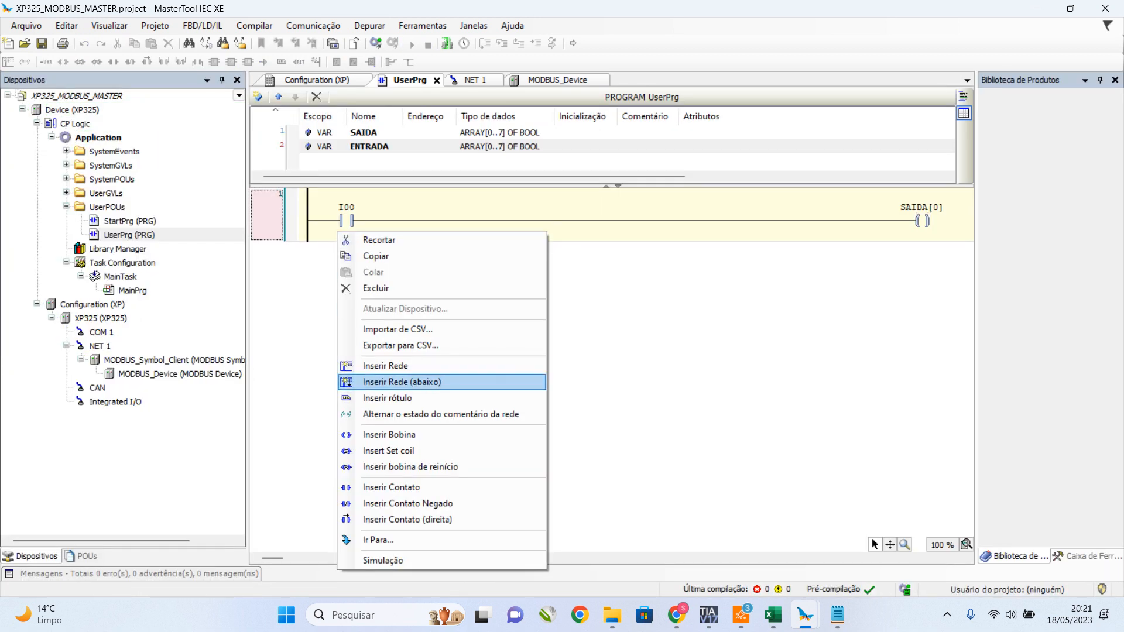
click(402, 381)
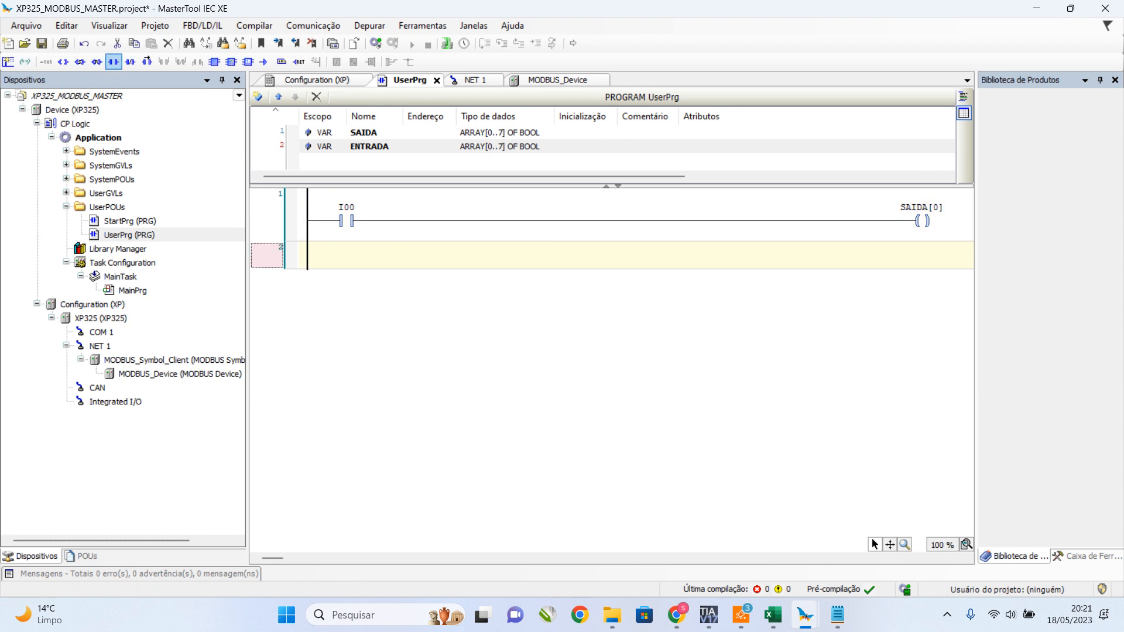
click(113, 62)
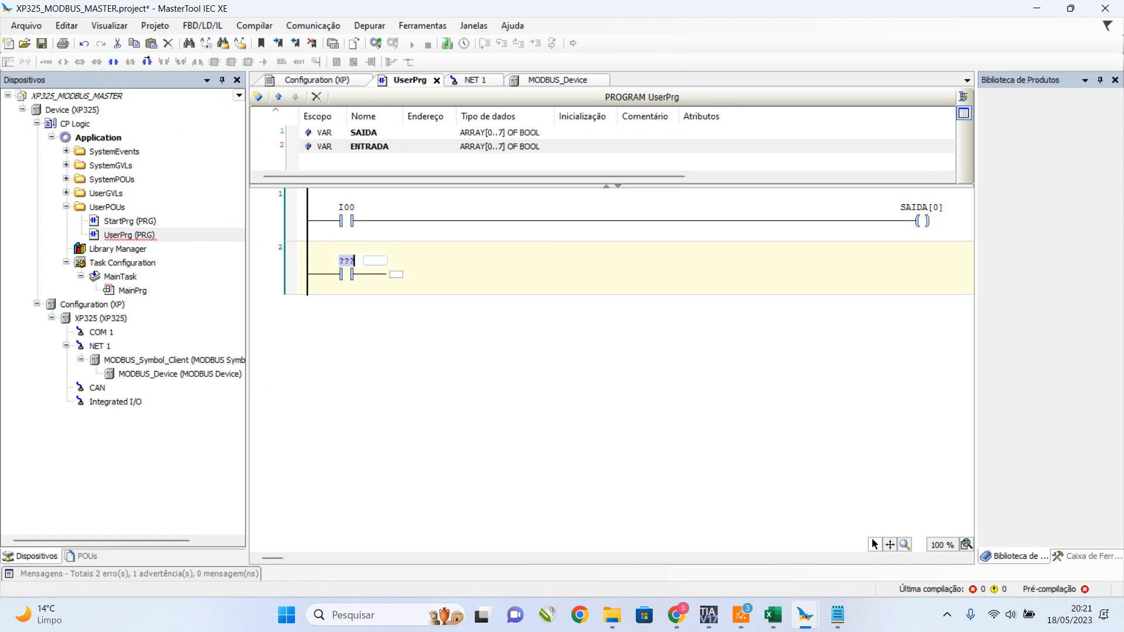
text(SAIDA[0])
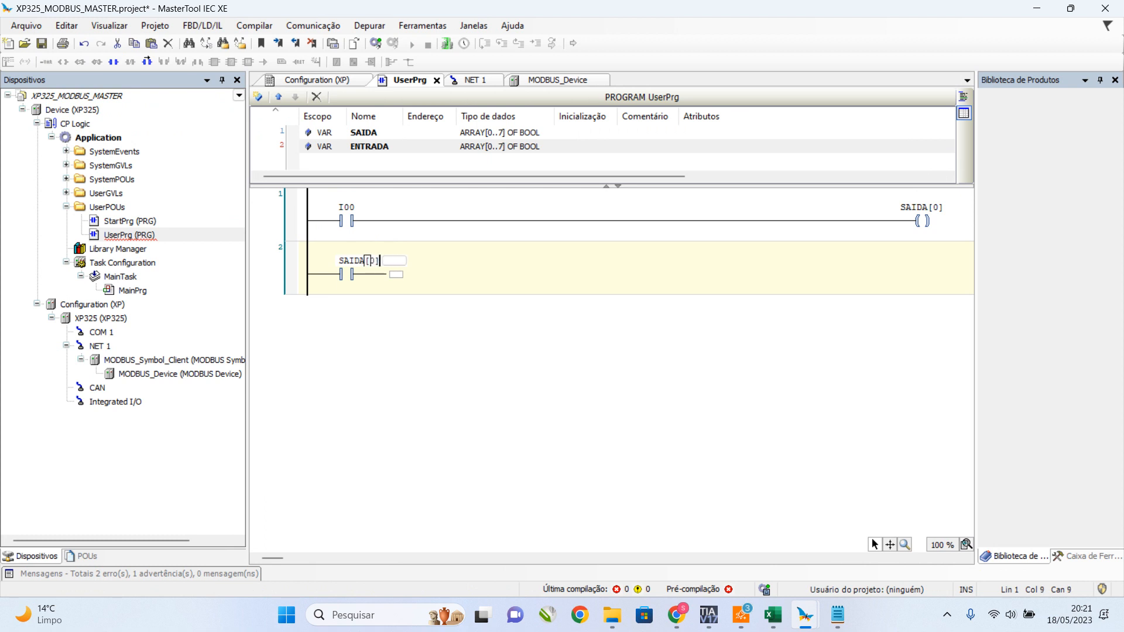
key(Return)
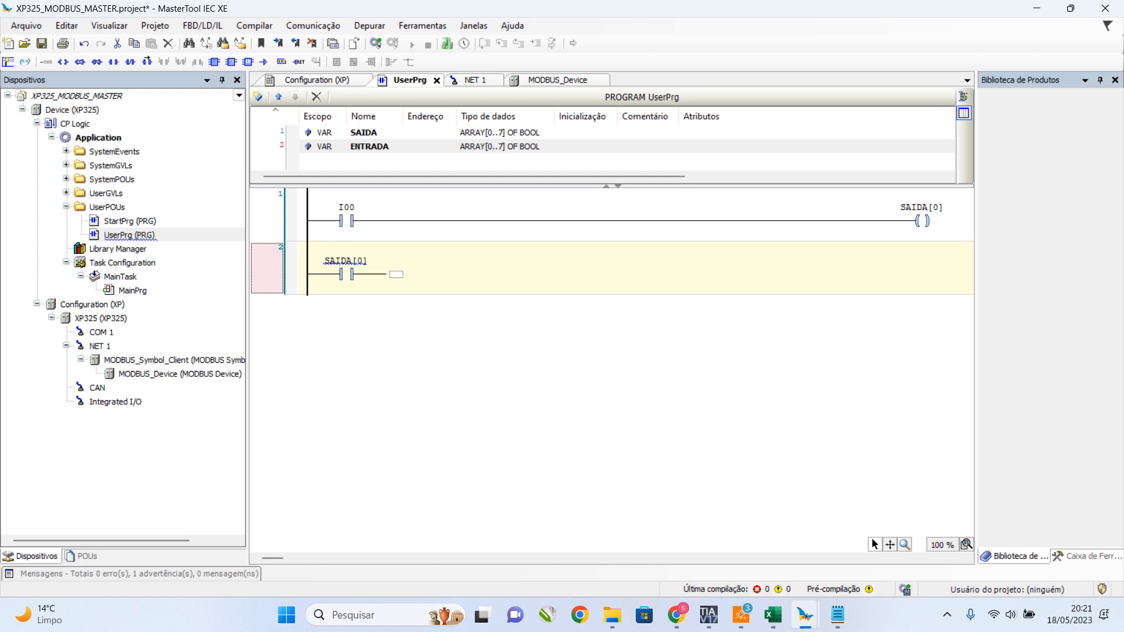
Insert a coil assigned to Q00 at the end of the SAIDA[0] contact's rung in the second network.
click(397, 274)
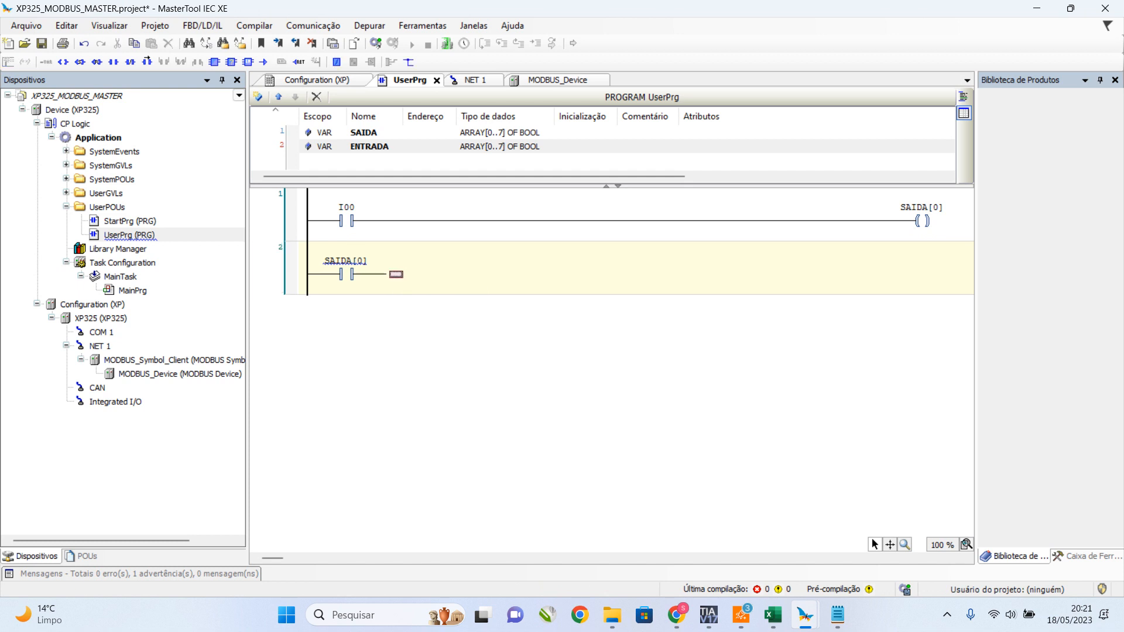
click(63, 61)
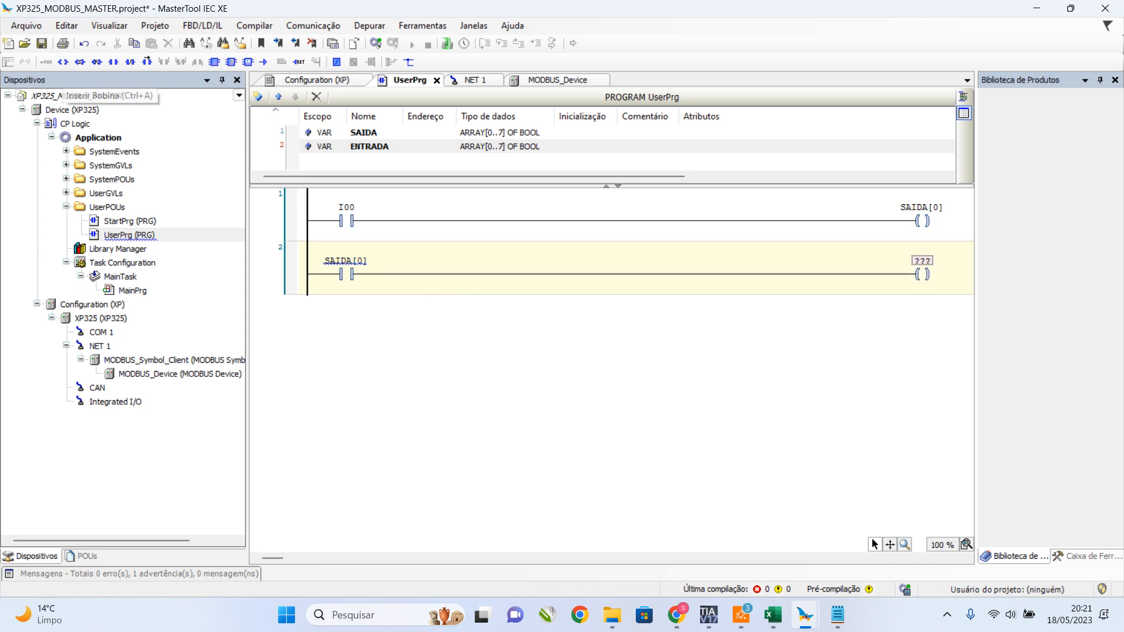
click(922, 261)
text(Q00)
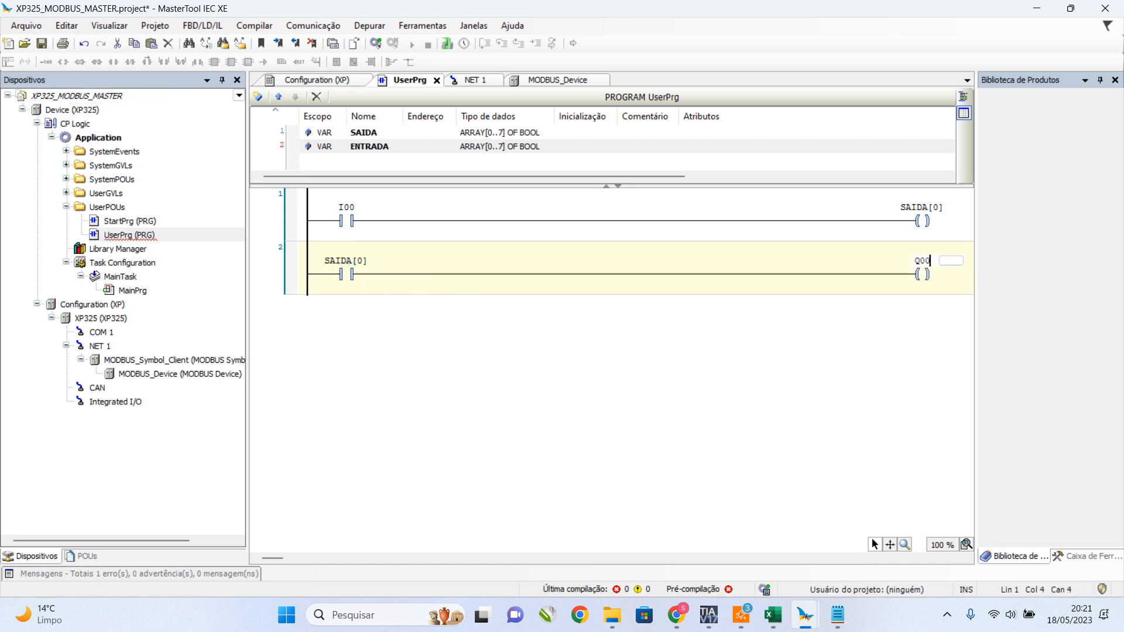
key(Return)
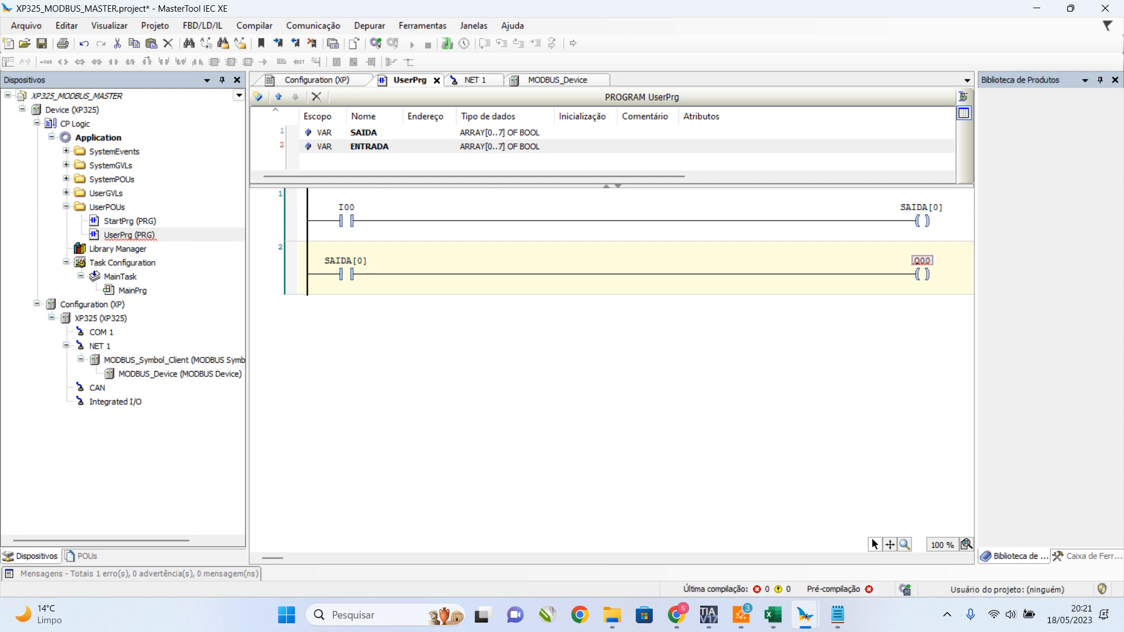
Log in to node XP325_192.168.20.211, load the modified program and transfer the project's source code to the device.
click(375, 43)
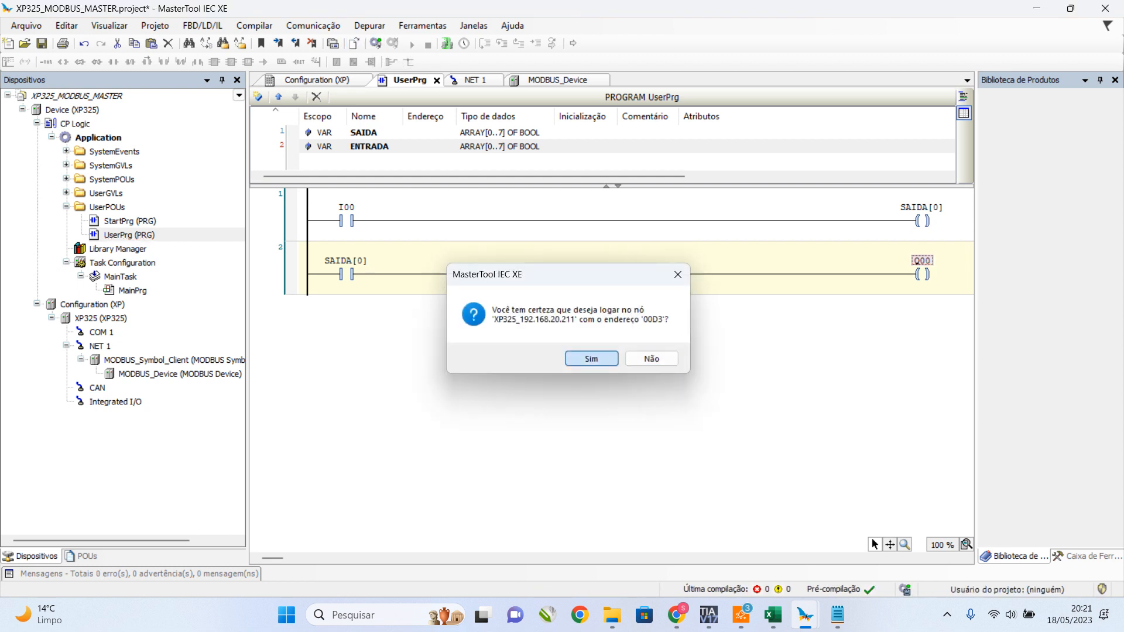
click(592, 358)
key(Return)
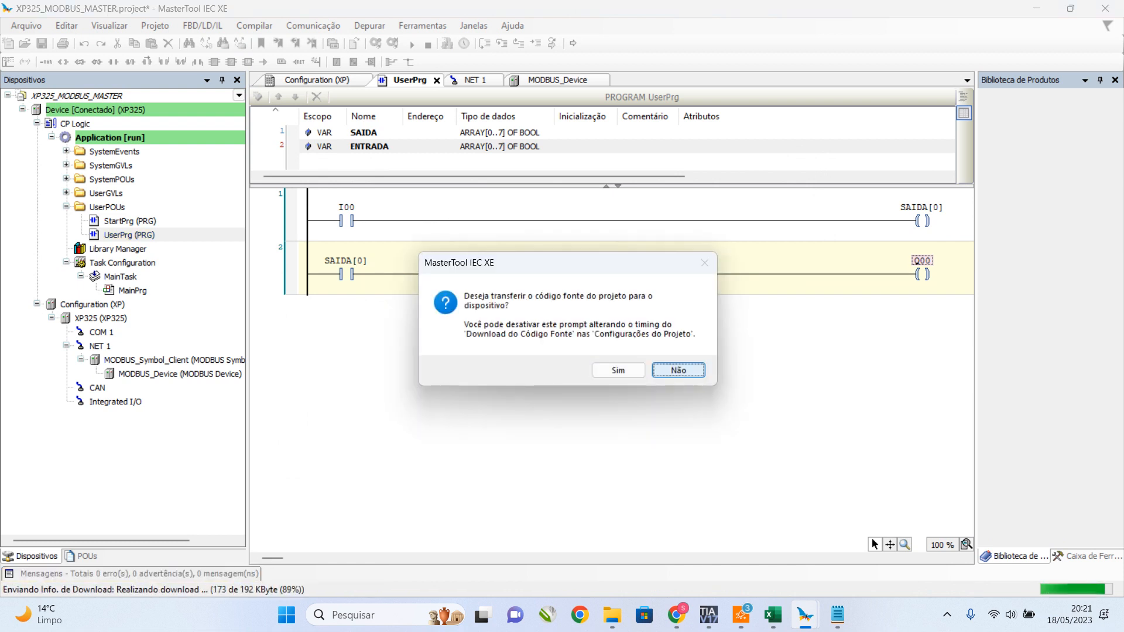
click(618, 369)
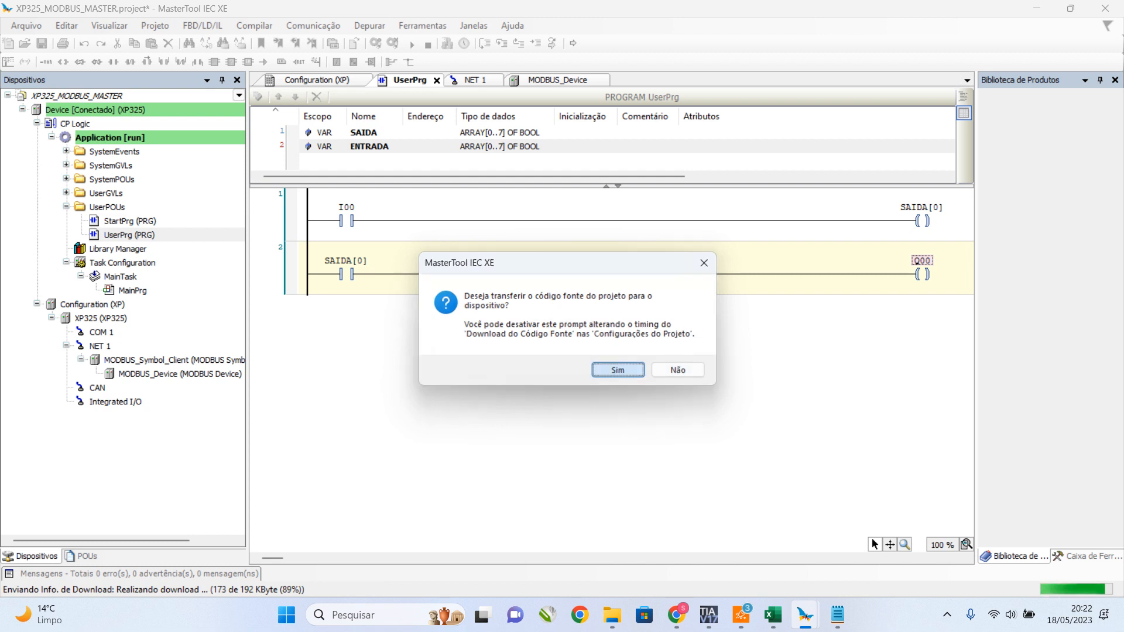
click(610, 371)
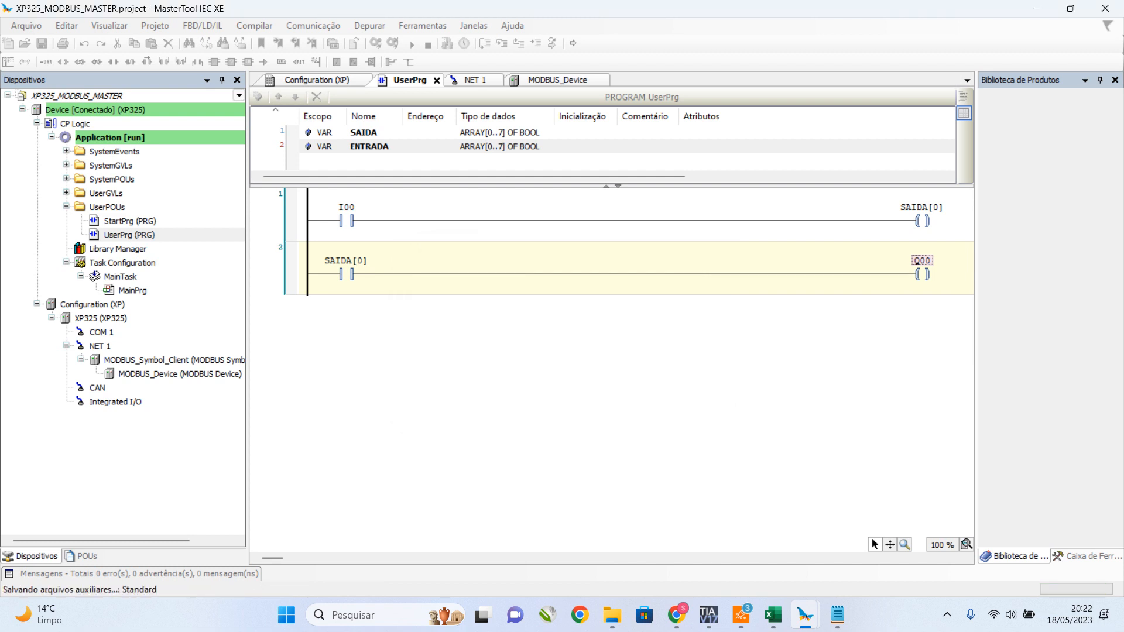